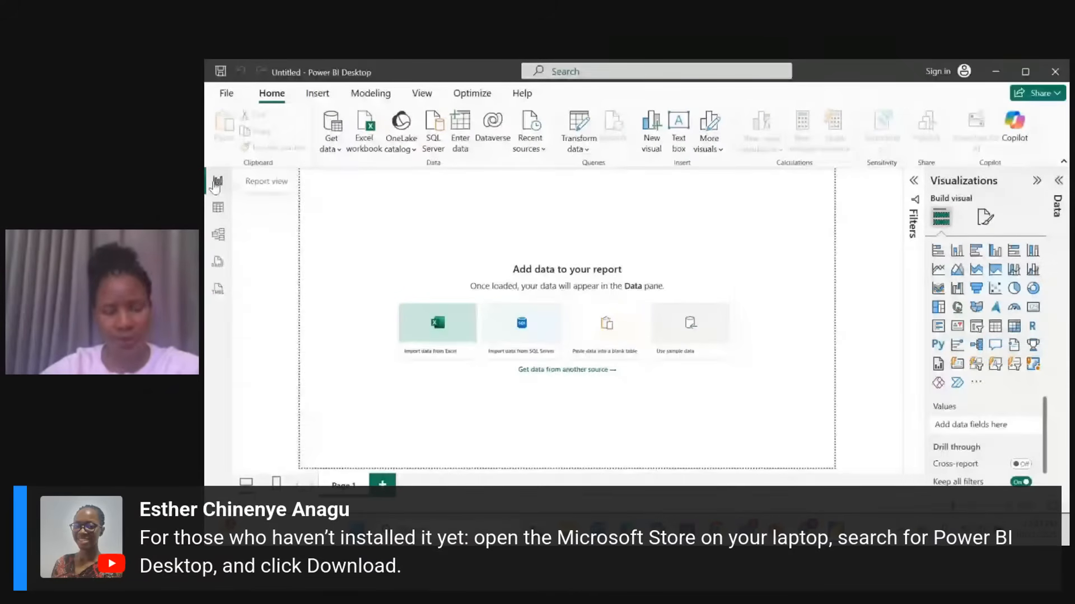
Look through the Table view and the Model view of the empty report and return to the Report view.
click(218, 209)
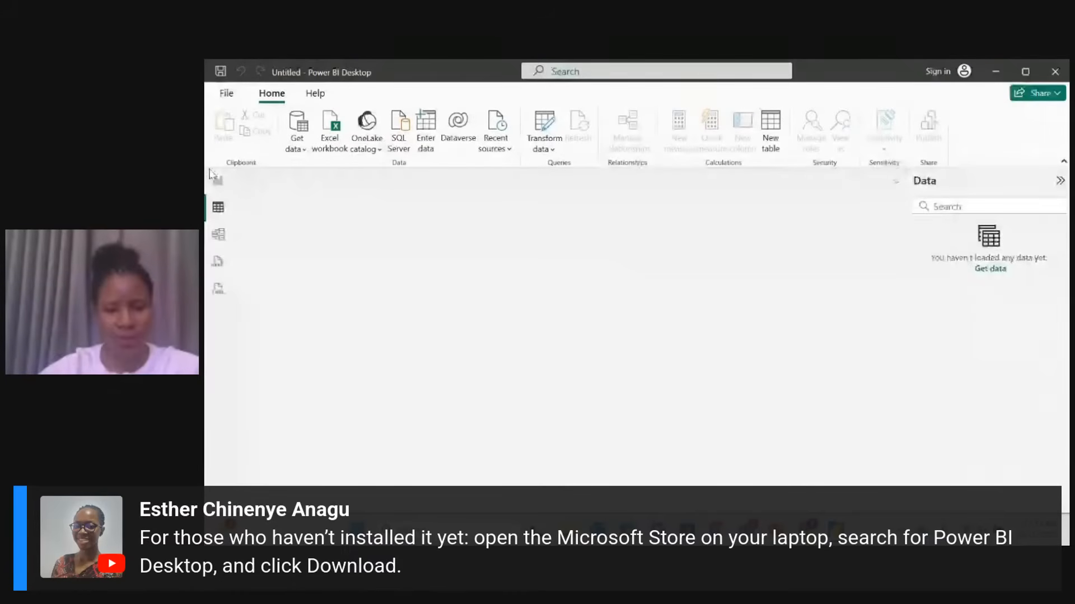
click(217, 238)
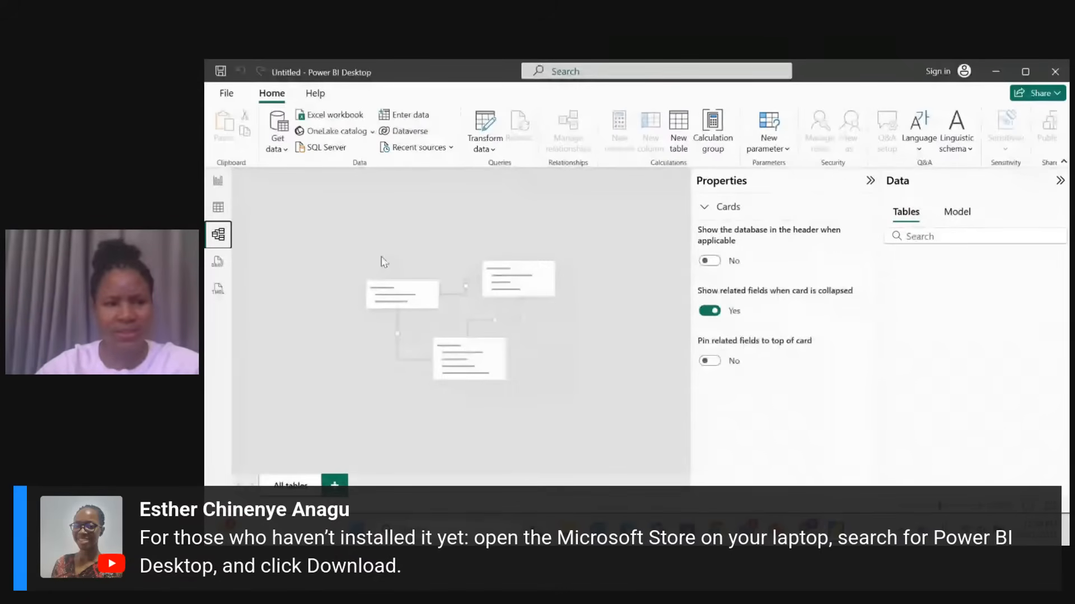
click(217, 181)
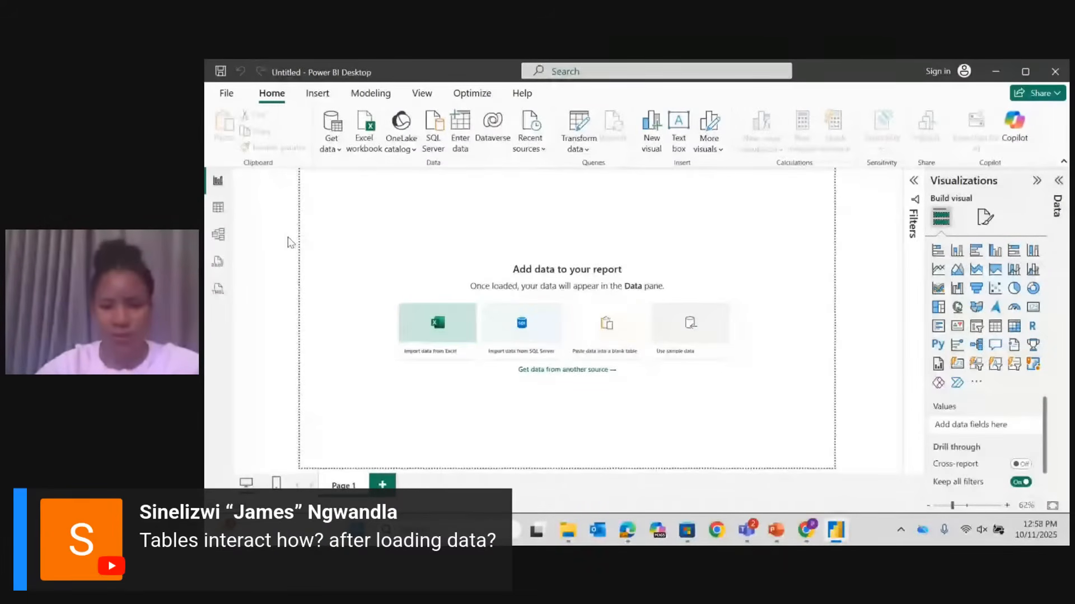
click(217, 235)
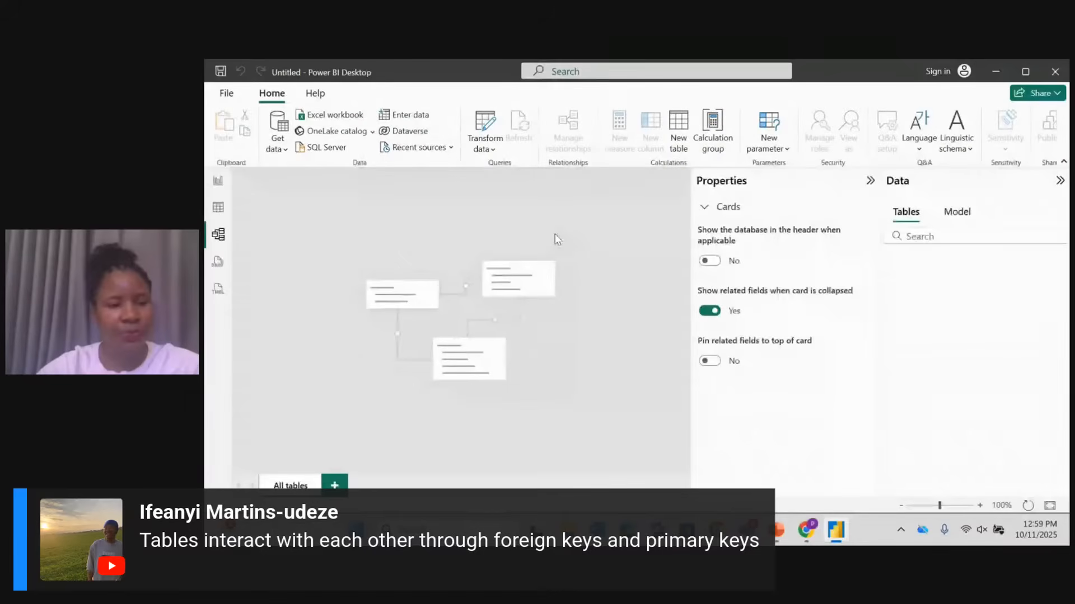
click(217, 180)
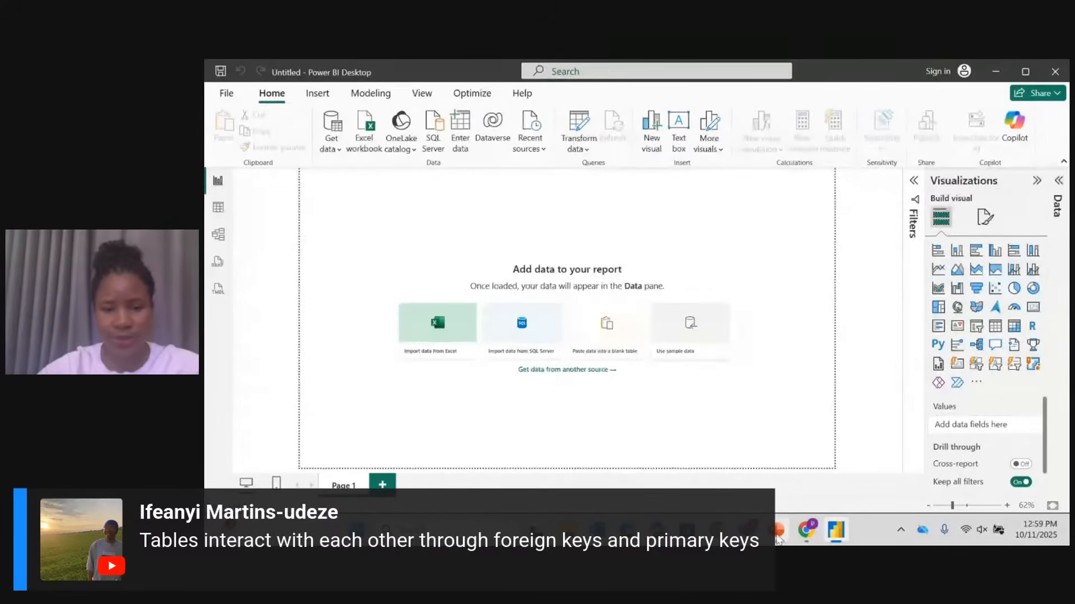
Switch to the PowerPoint presentation to check the agenda slide and return to Power BI Desktop.
mouse_move(777, 535)
click(778, 458)
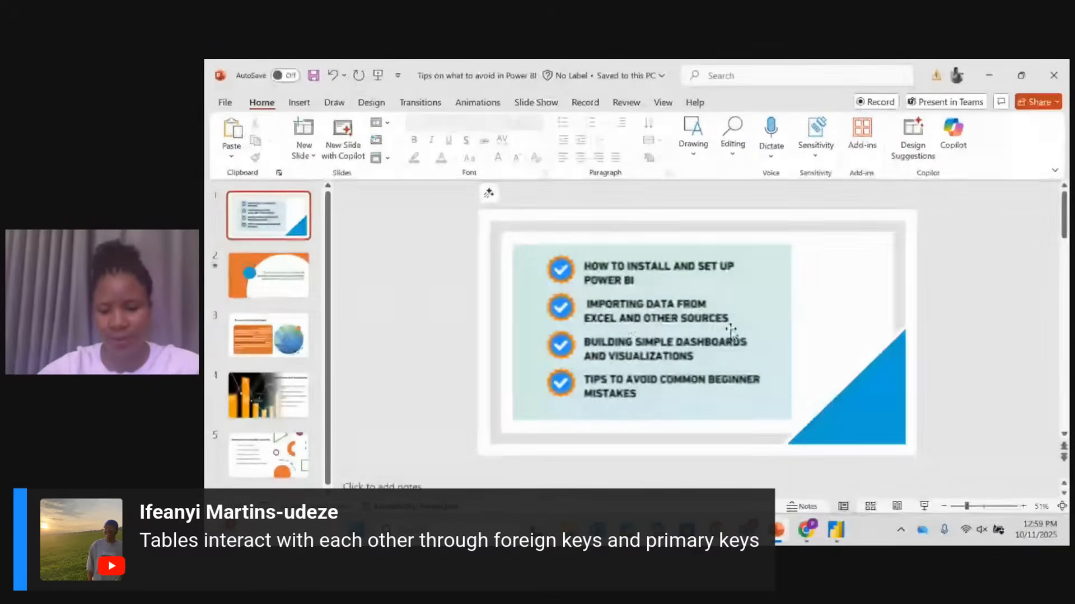
click(836, 536)
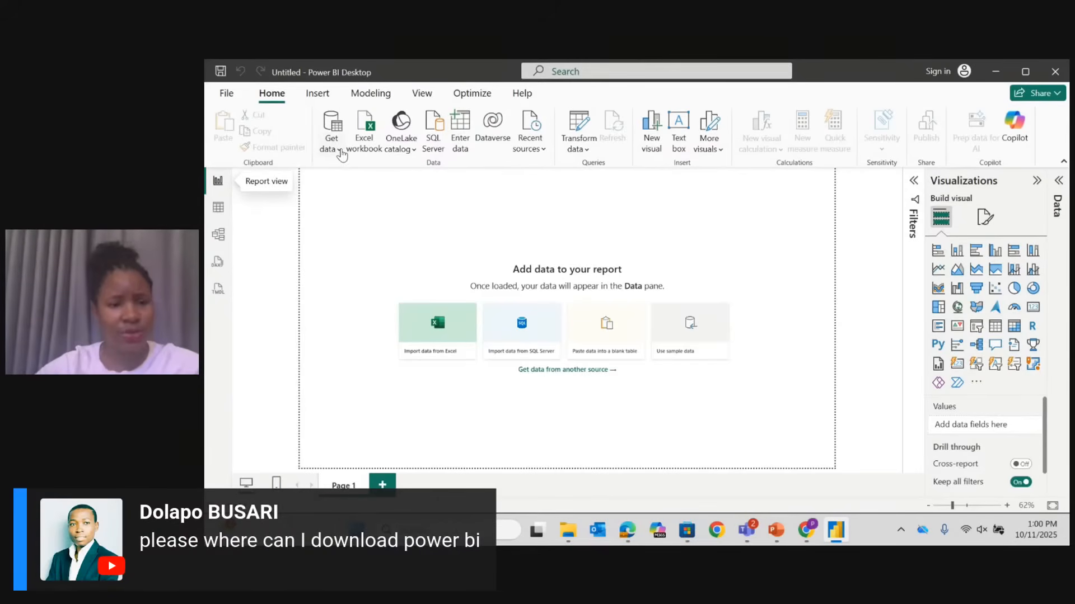
View the list of common data sources available for import and close it.
click(341, 154)
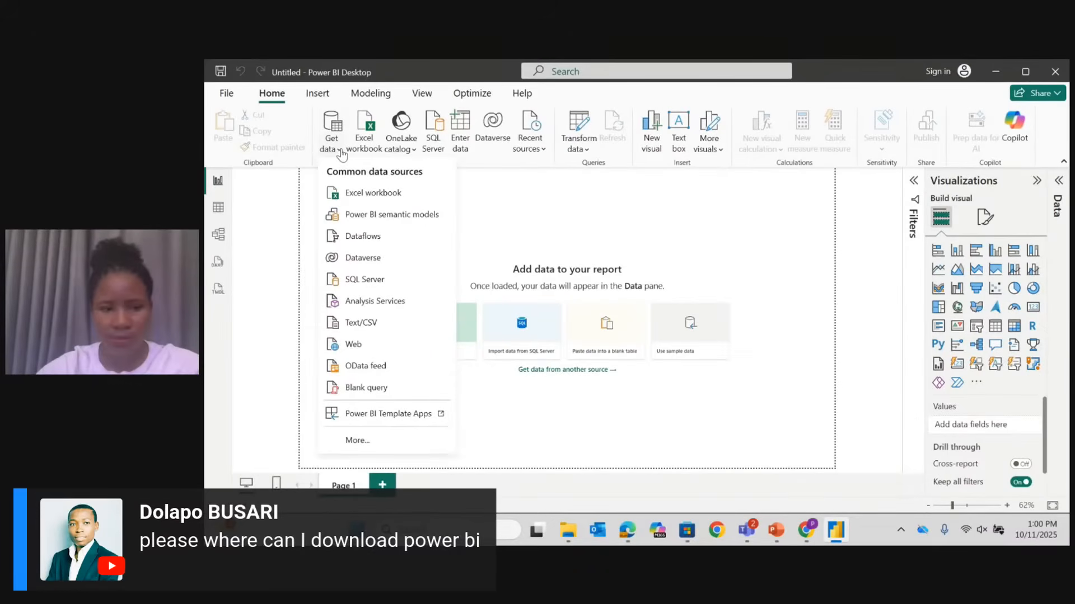
click(484, 241)
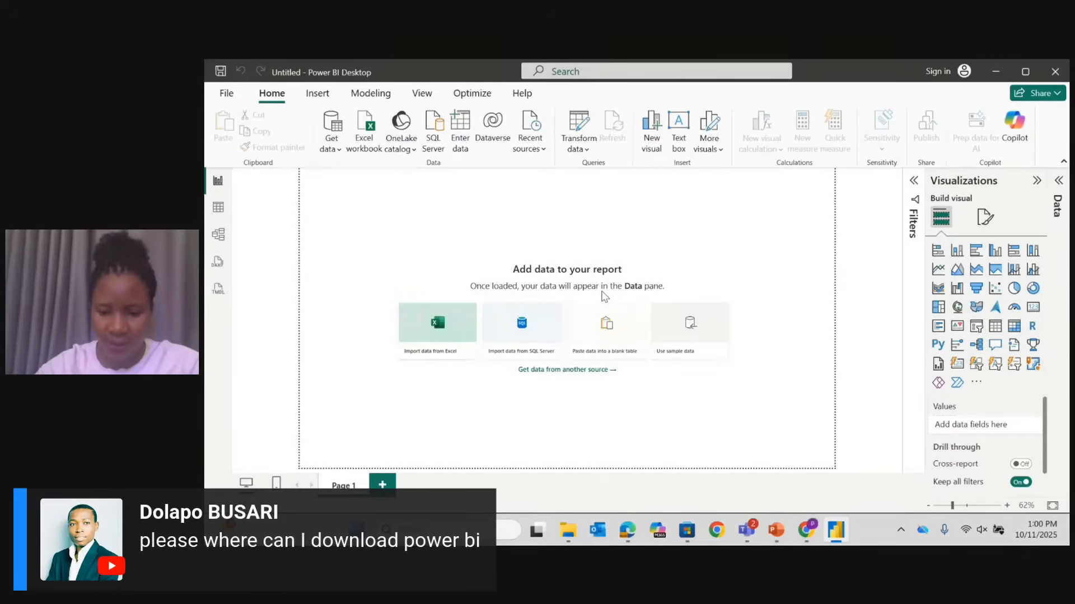
Switch to Chrome and open the official Microsoft Power BI Desktop download page from the Google results, showing its language and download options.
click(811, 530)
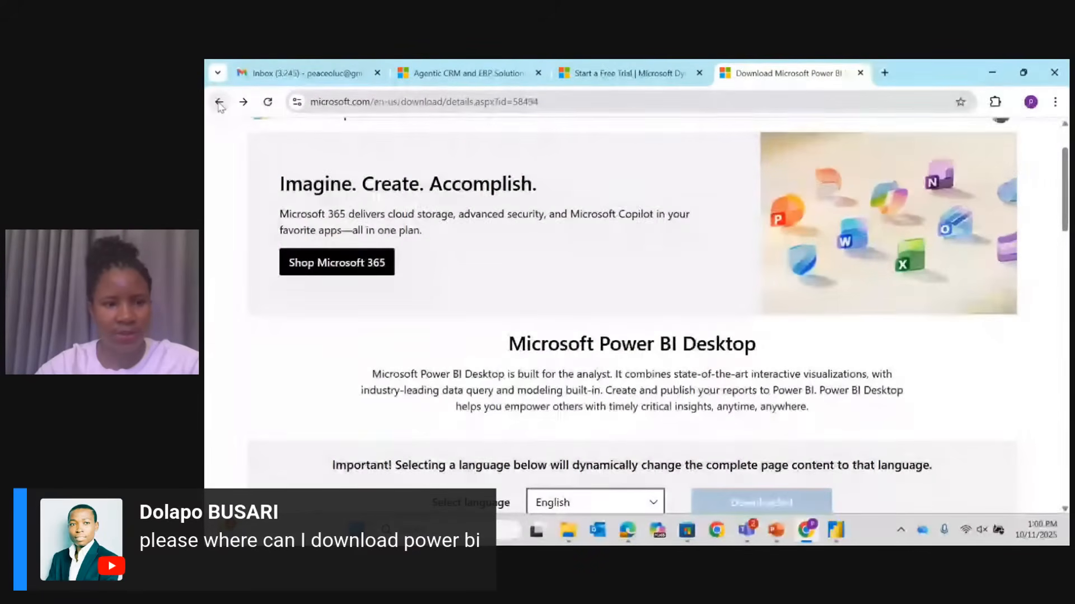
click(219, 103)
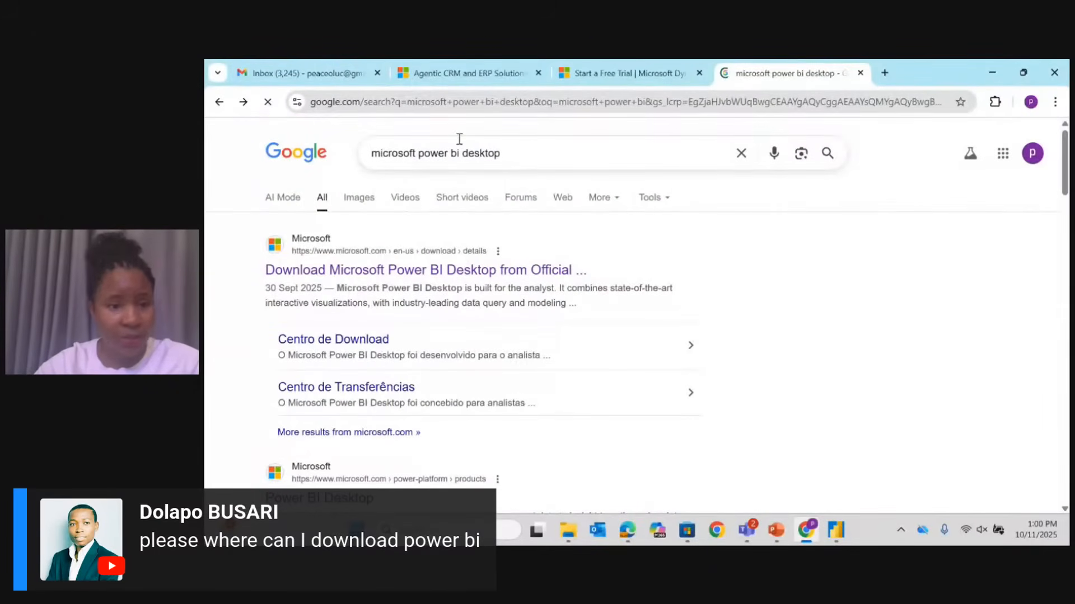
click(539, 152)
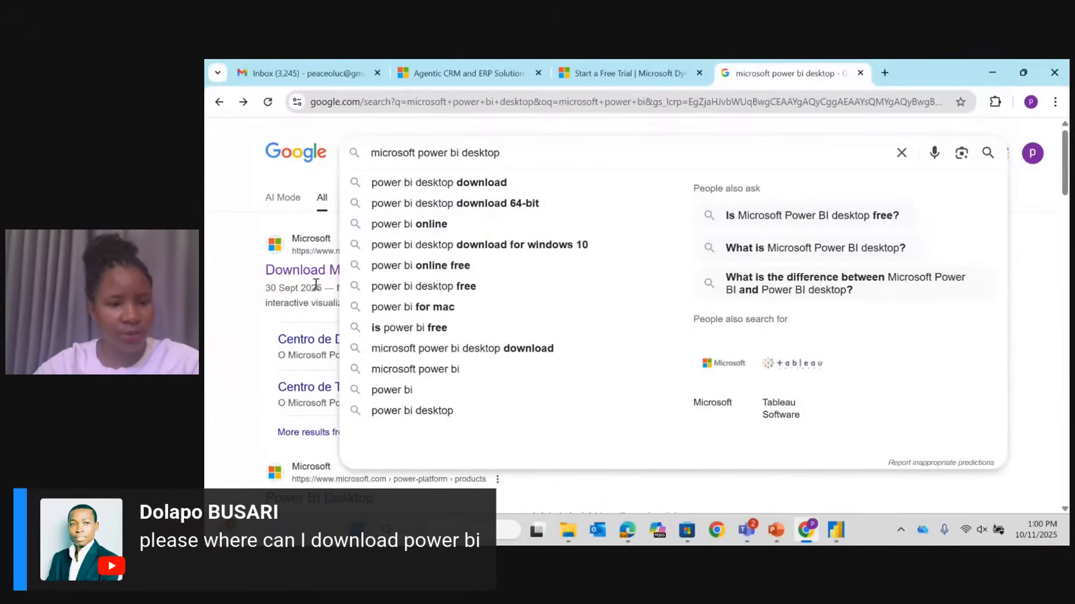
click(313, 290)
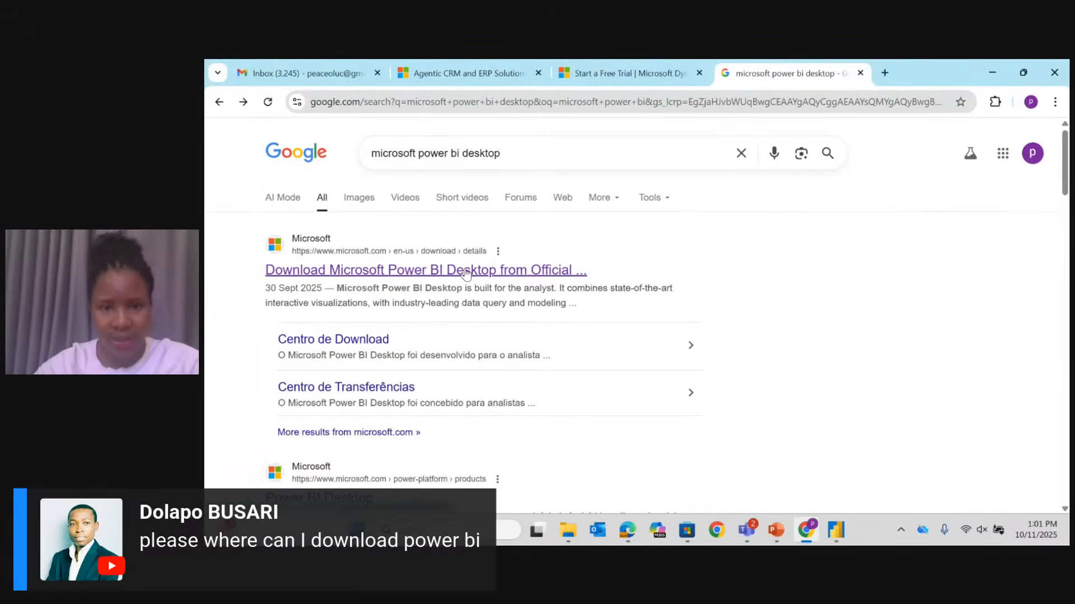
click(449, 273)
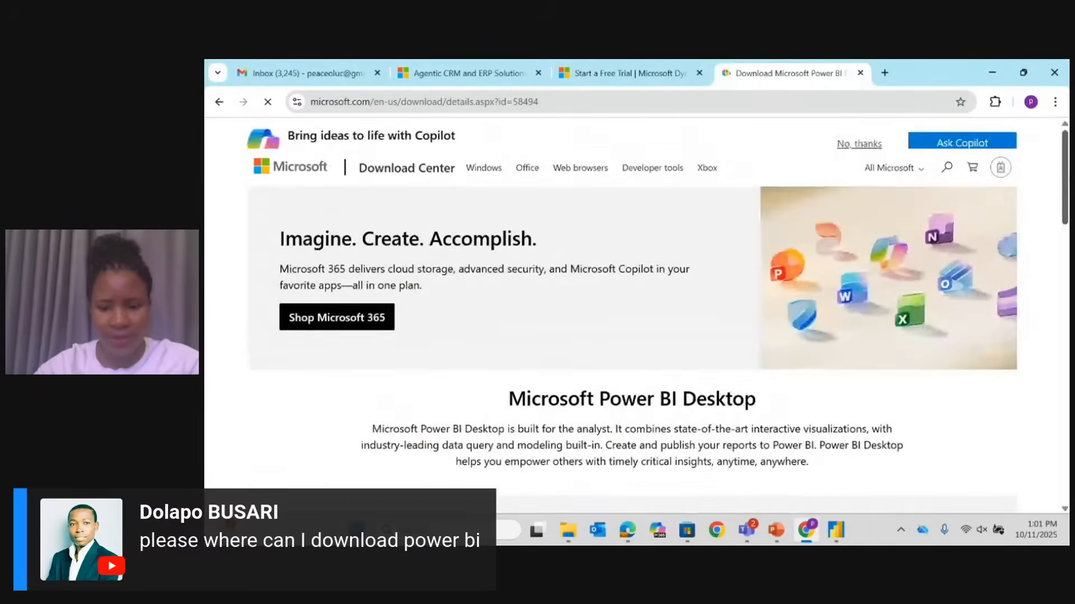
scroll(733, 300, down, 4)
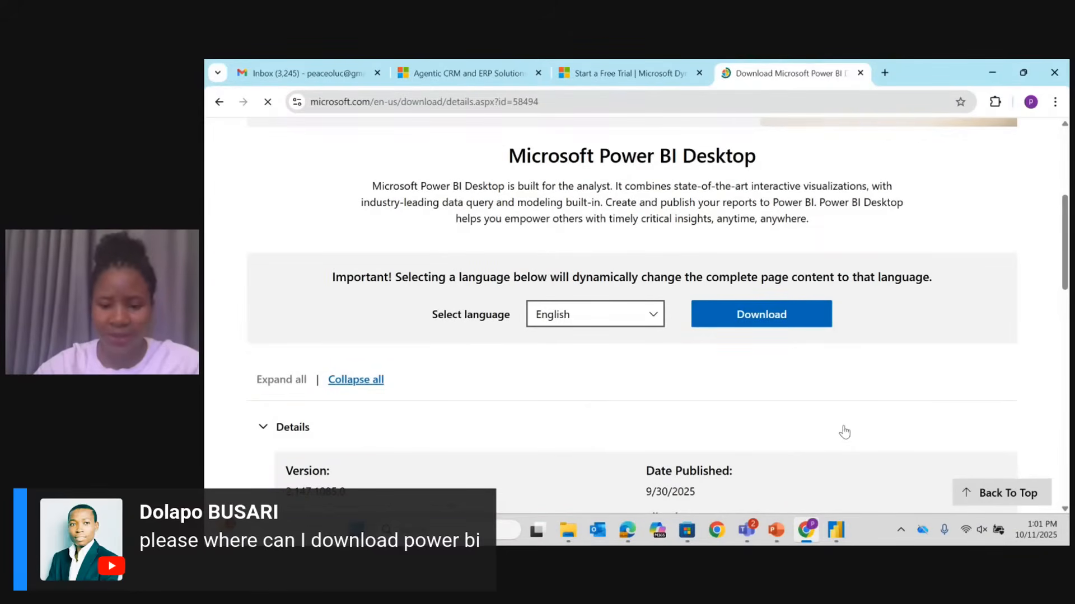
Return to Power BI Desktop and open the SQL Server database connection settings from the full list of data sources.
click(836, 530)
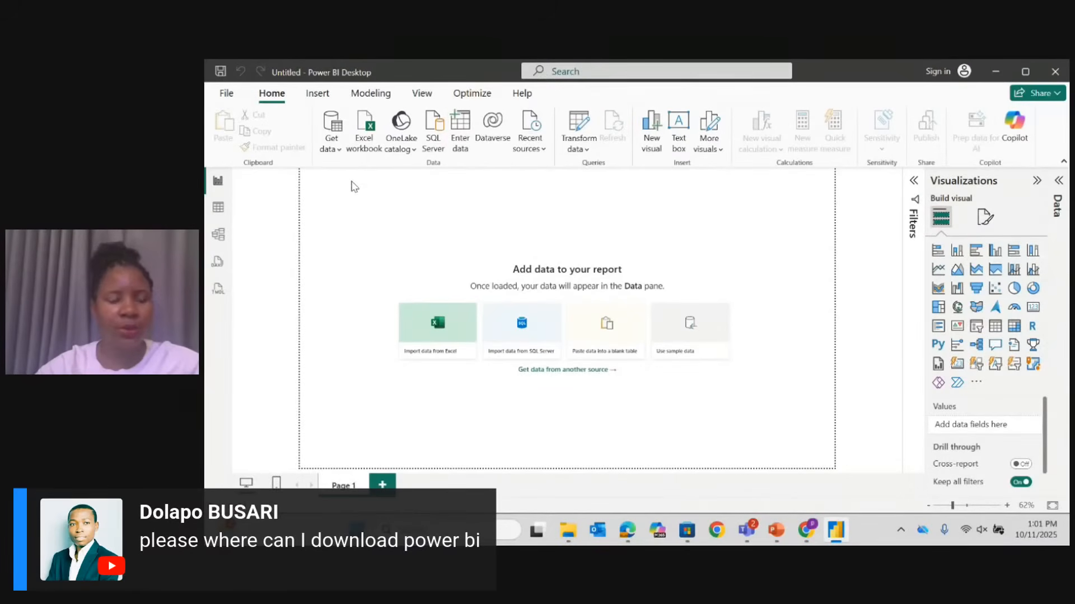
click(335, 147)
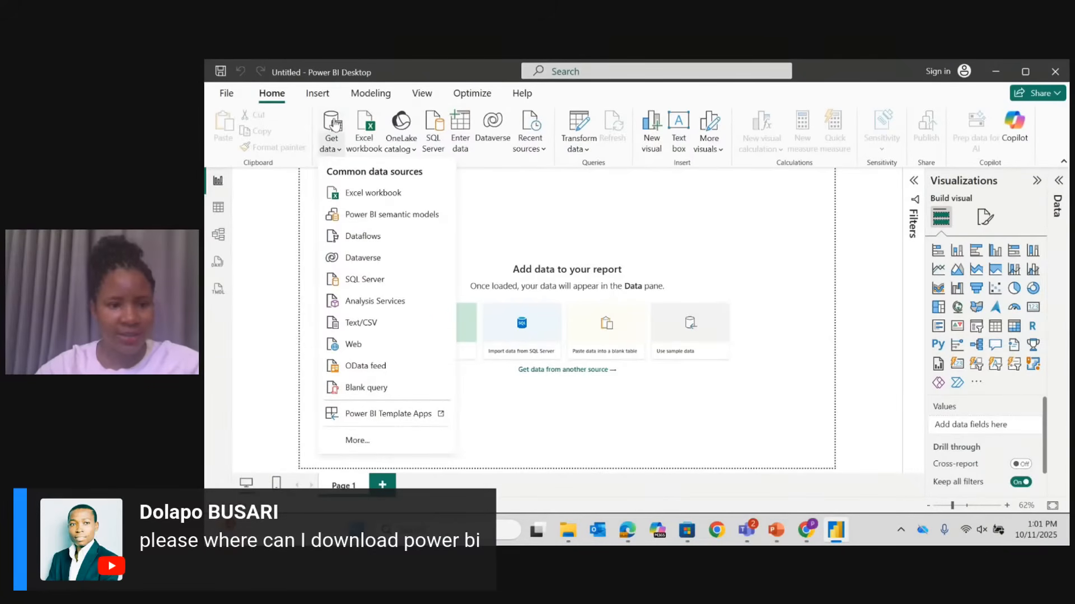
click(335, 127)
click(335, 127)
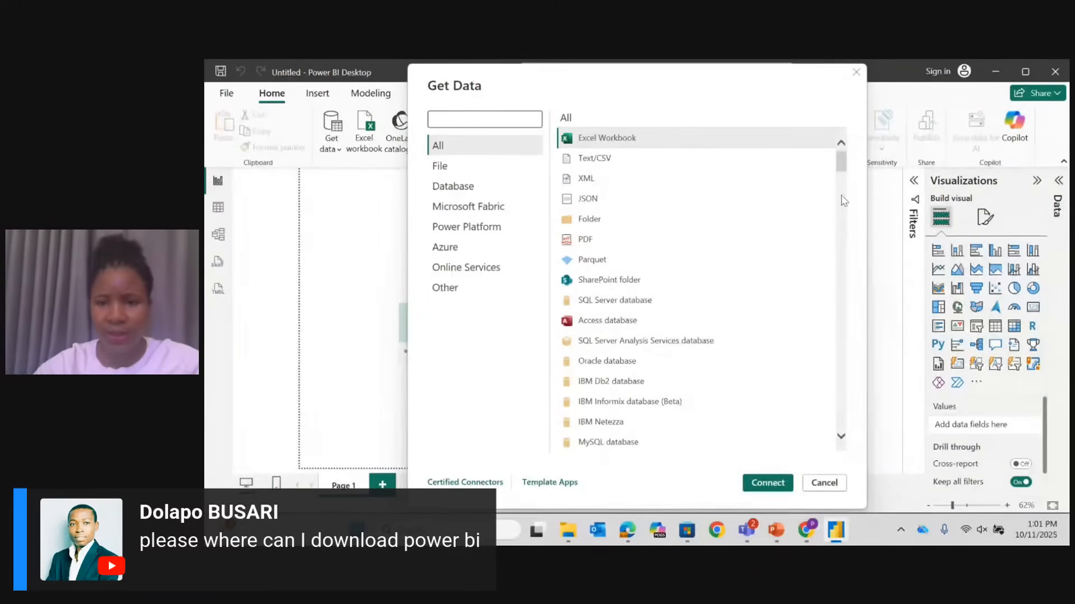
drag(843, 159, 843, 172)
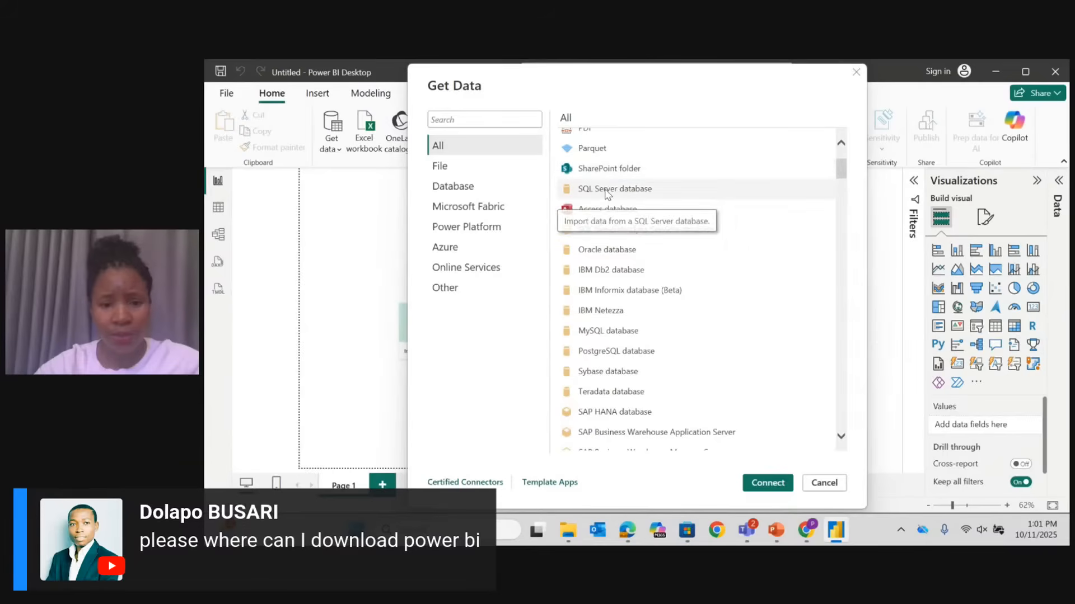
click(632, 192)
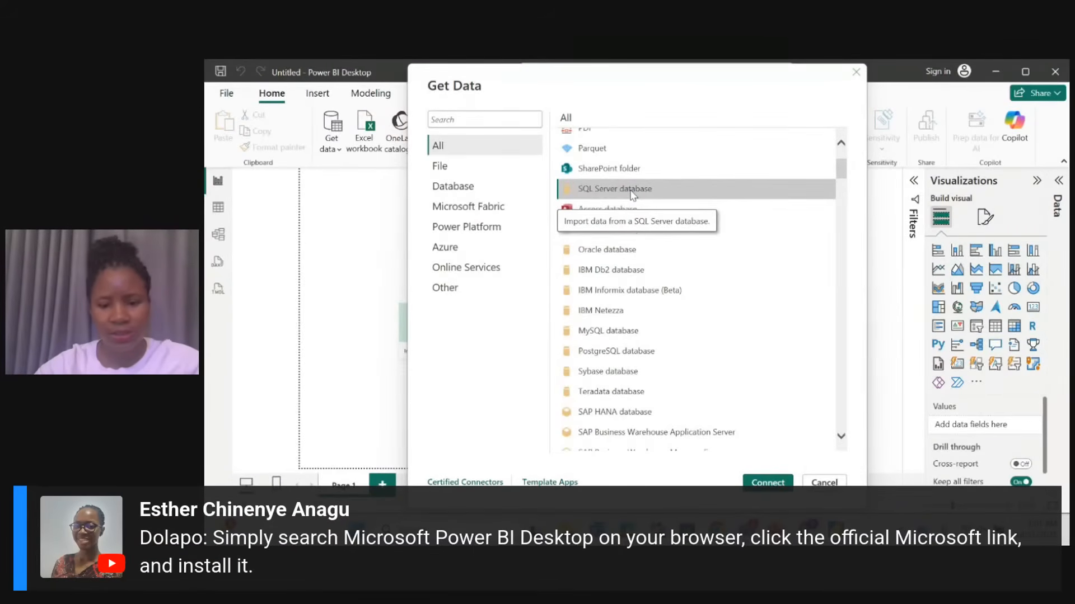
click(774, 482)
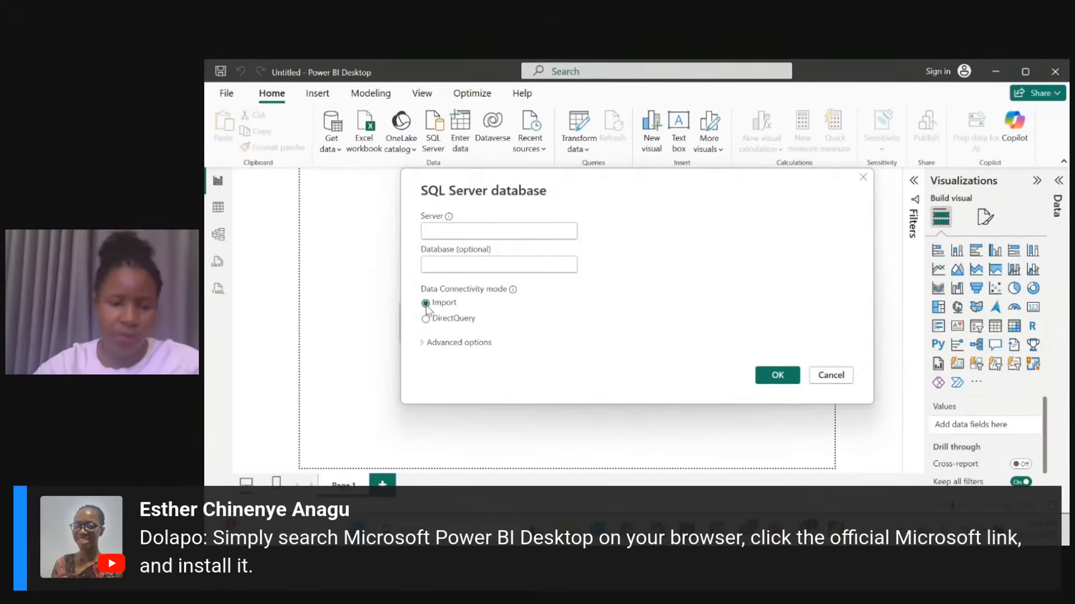
Enter the SQL statement "select * from abc" in the connection's advanced options and cancel the SQL Server connection.
click(423, 342)
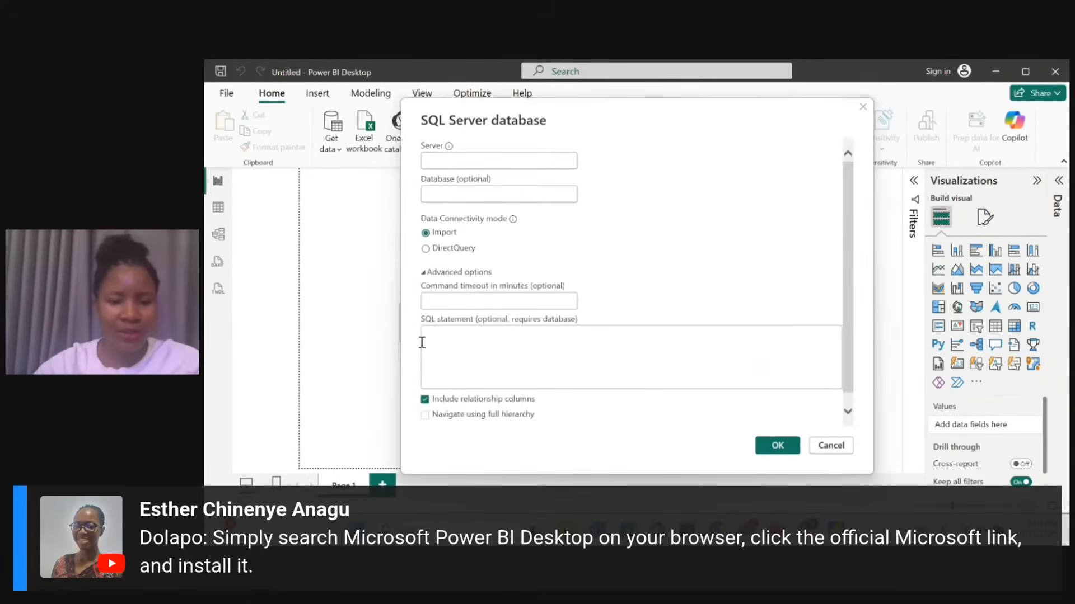
click(460, 337)
text(selc)
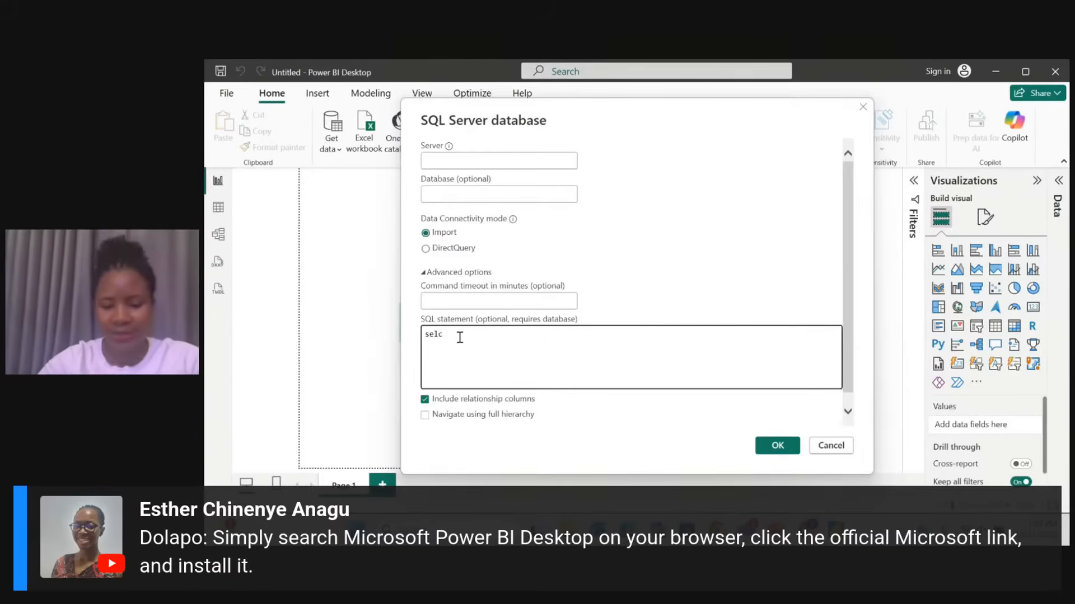
key(BackSpace)
text(ect *)
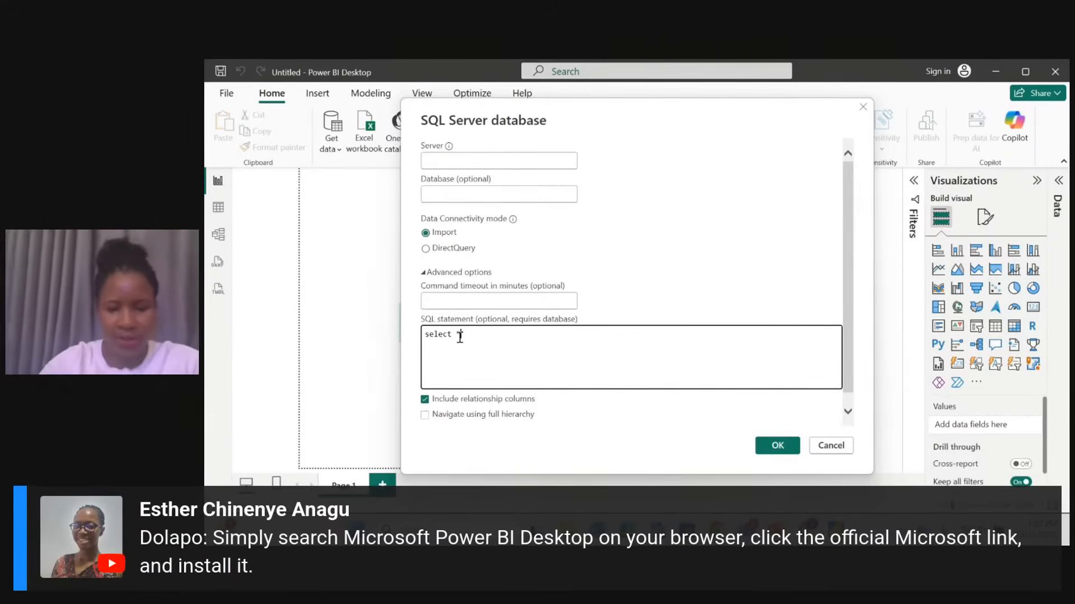
key(Return)
text(from )
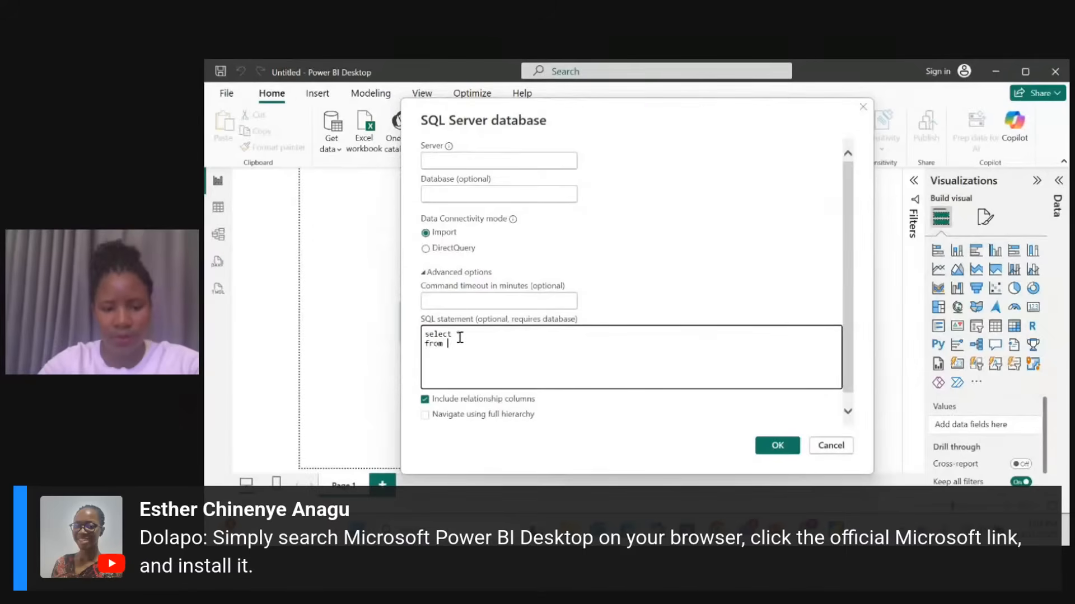
text(abc)
click(460, 334)
text(*)
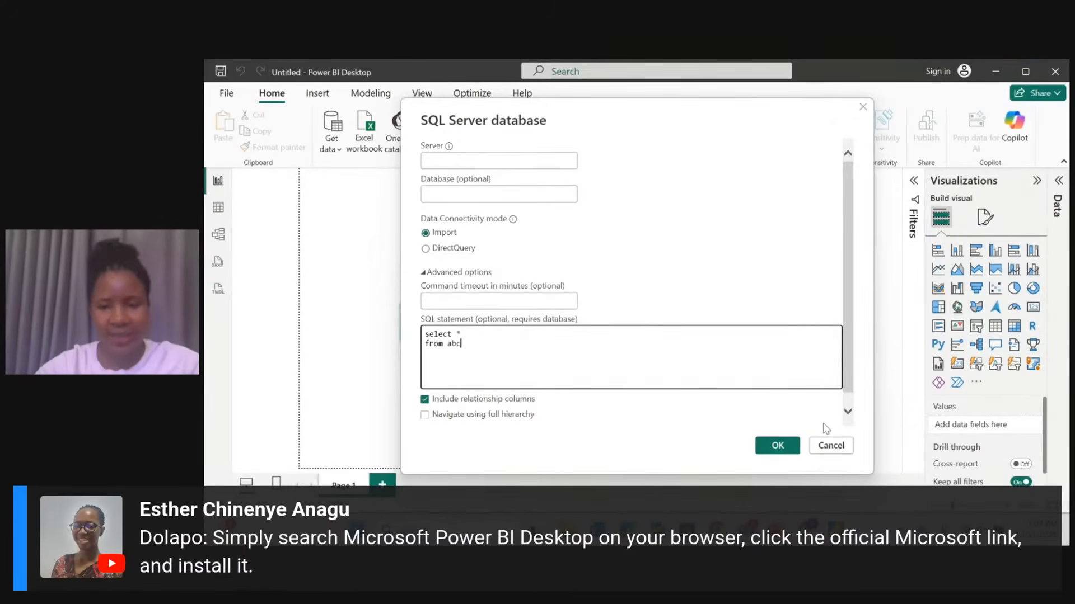
click(829, 448)
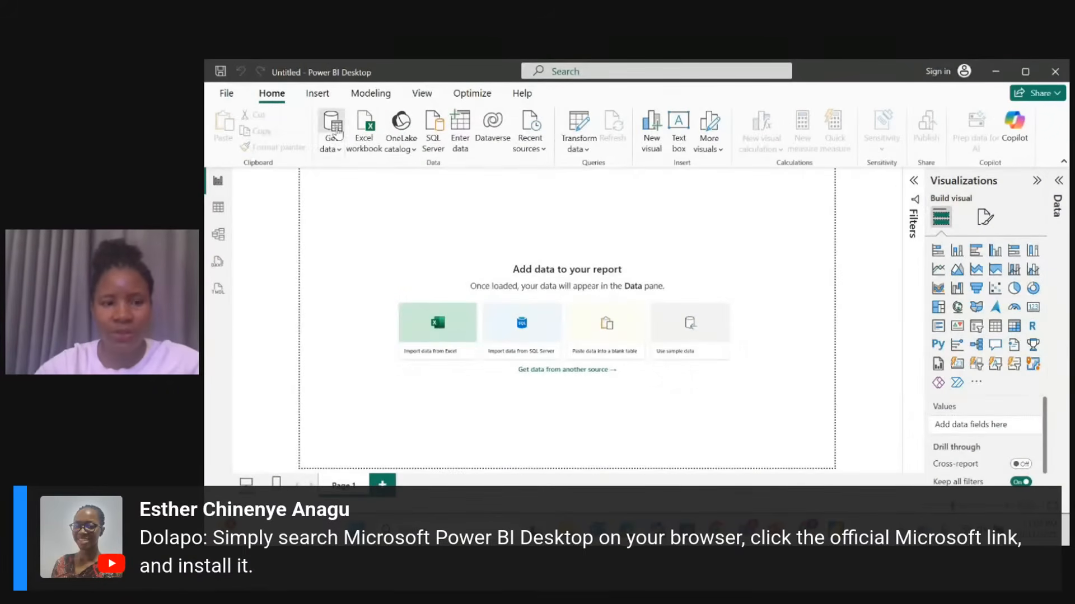
Open the SharePoint folder connection settings from the full list of data sources and cancel them.
click(338, 132)
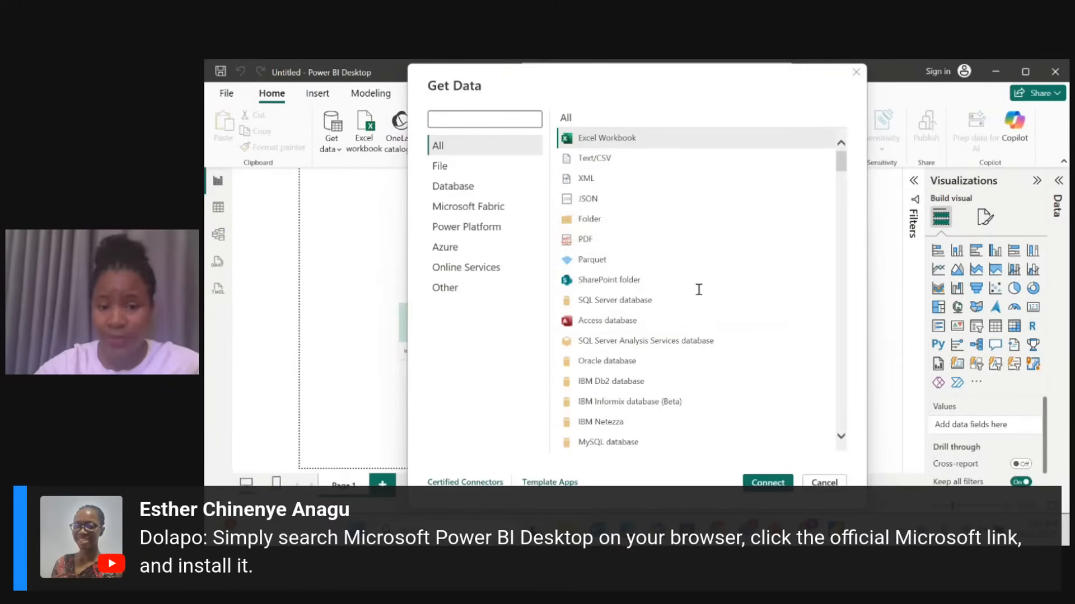
click(611, 280)
key(Escape)
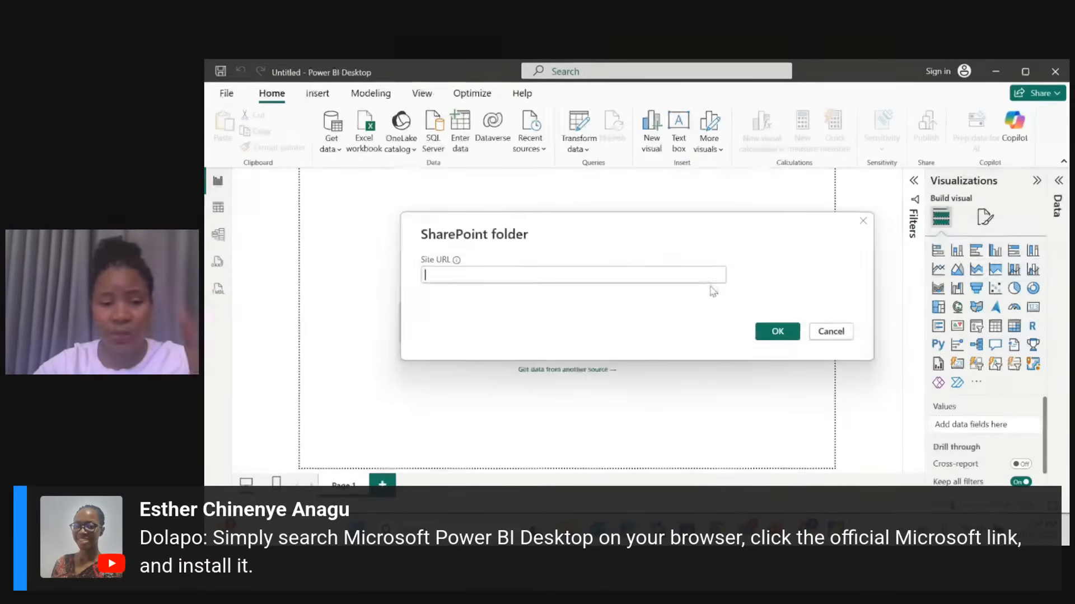
click(788, 333)
click(829, 331)
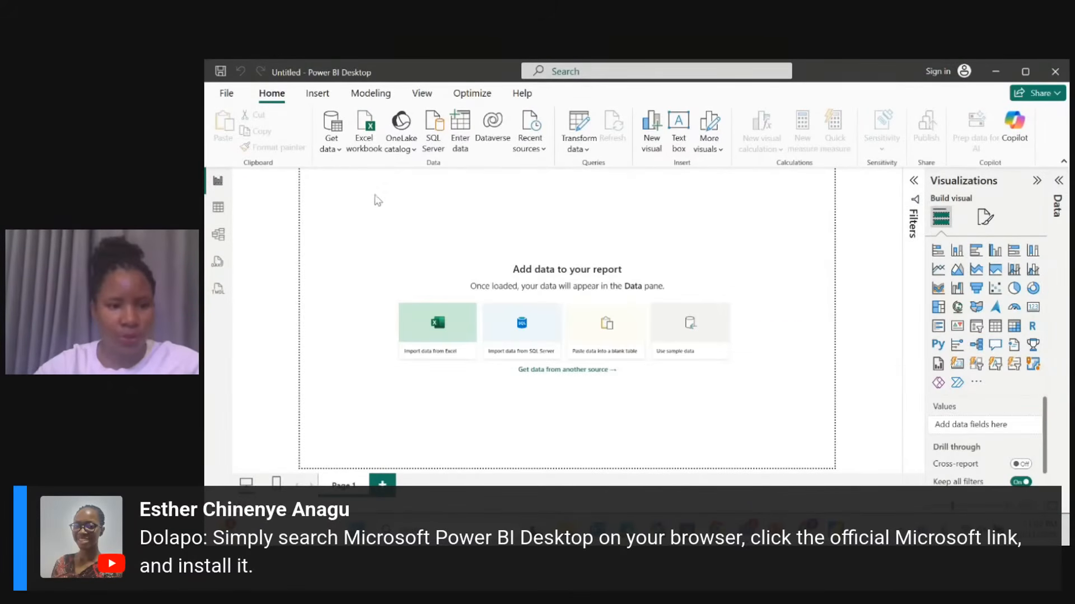
Connect to the Excel workbook Sample Data in the Downloads folder so its tables can be chosen.
click(332, 143)
click(337, 144)
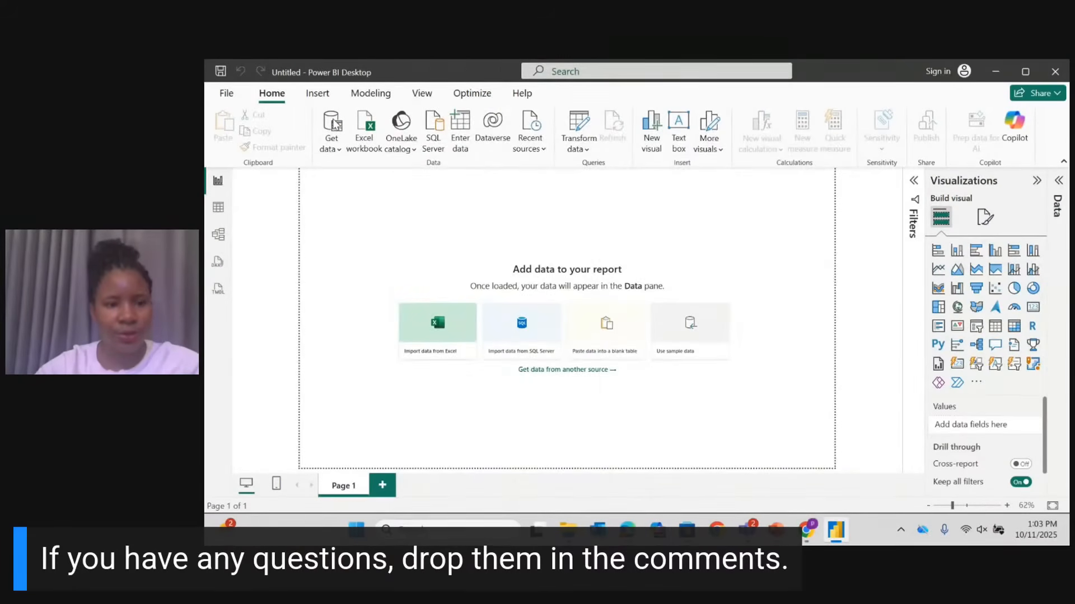
click(336, 124)
click(639, 139)
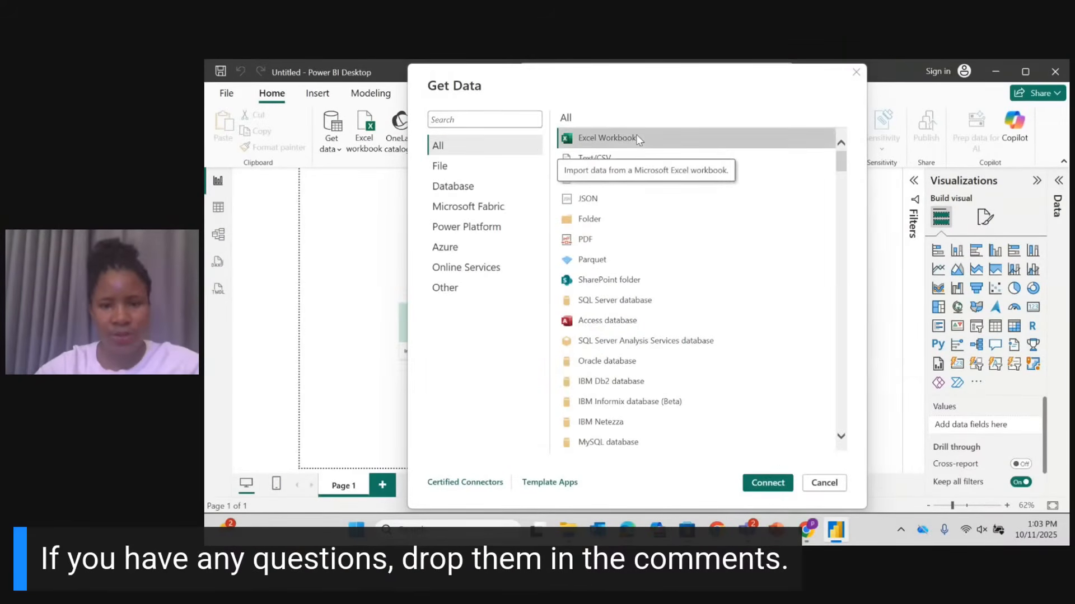
click(765, 483)
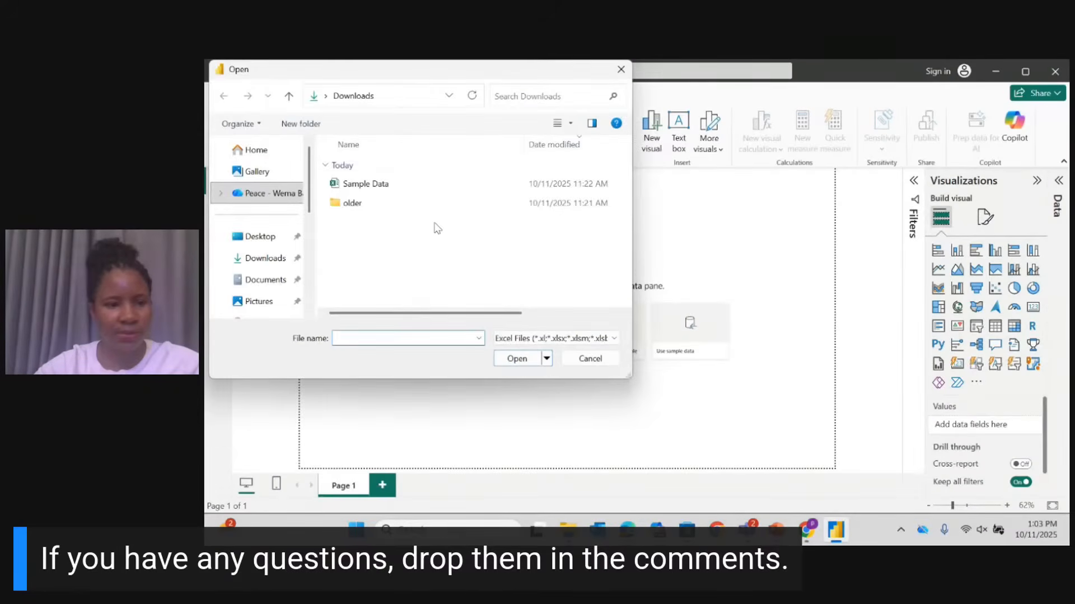
click(385, 185)
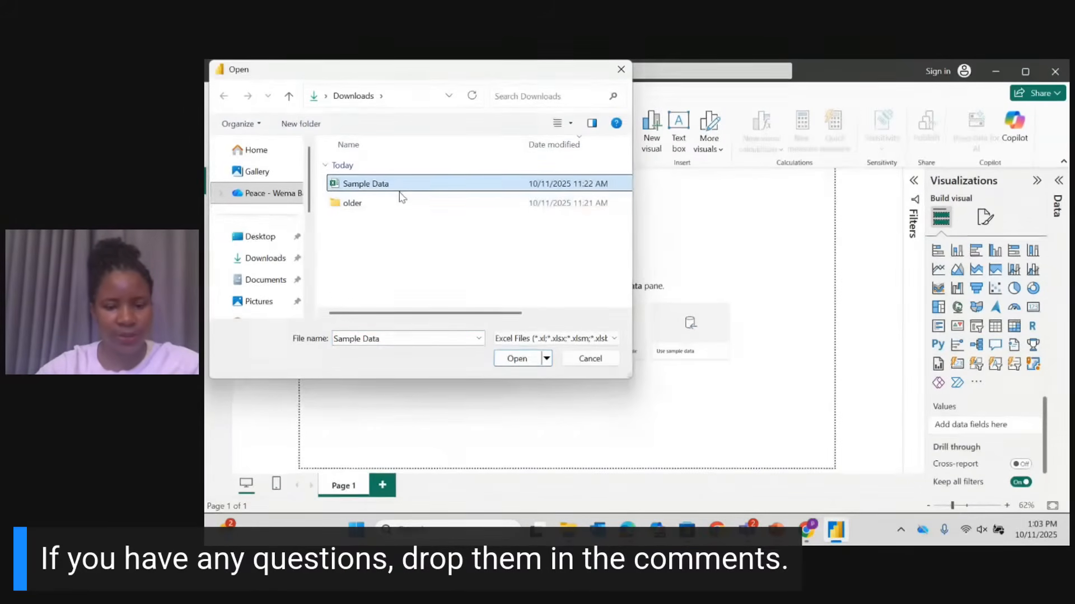
click(526, 358)
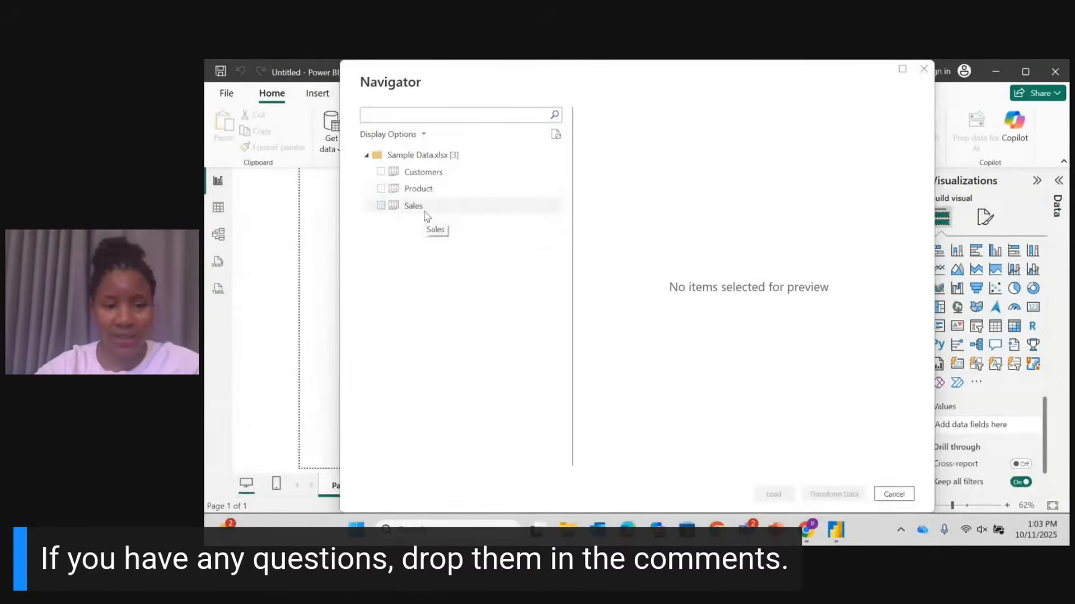
Preview the Customers, Product and Sales tables of the Sample Data workbook, including the Sales table's further columns.
click(422, 175)
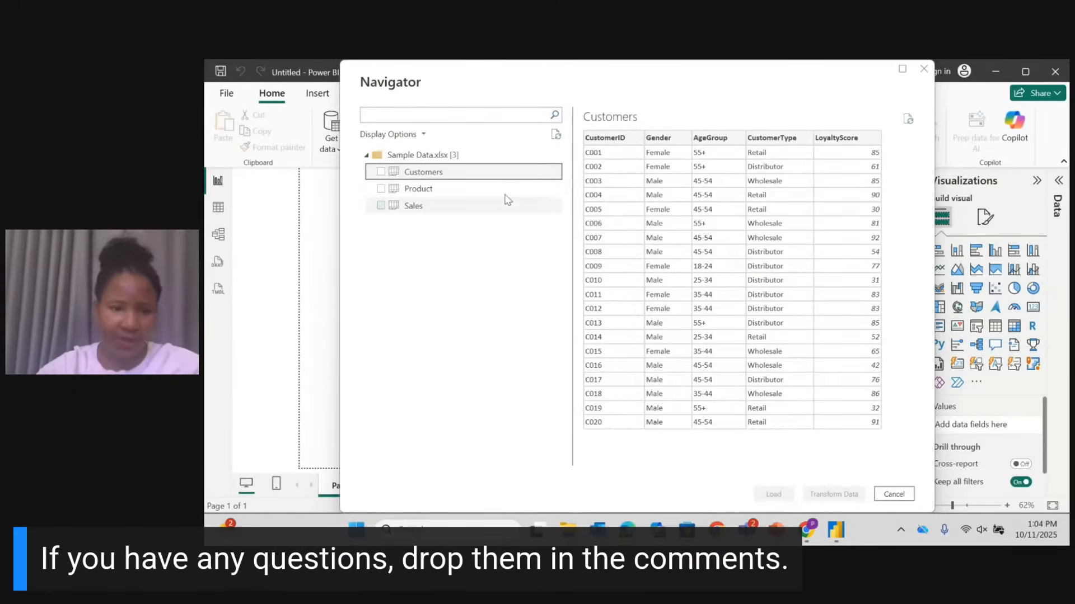
click(448, 194)
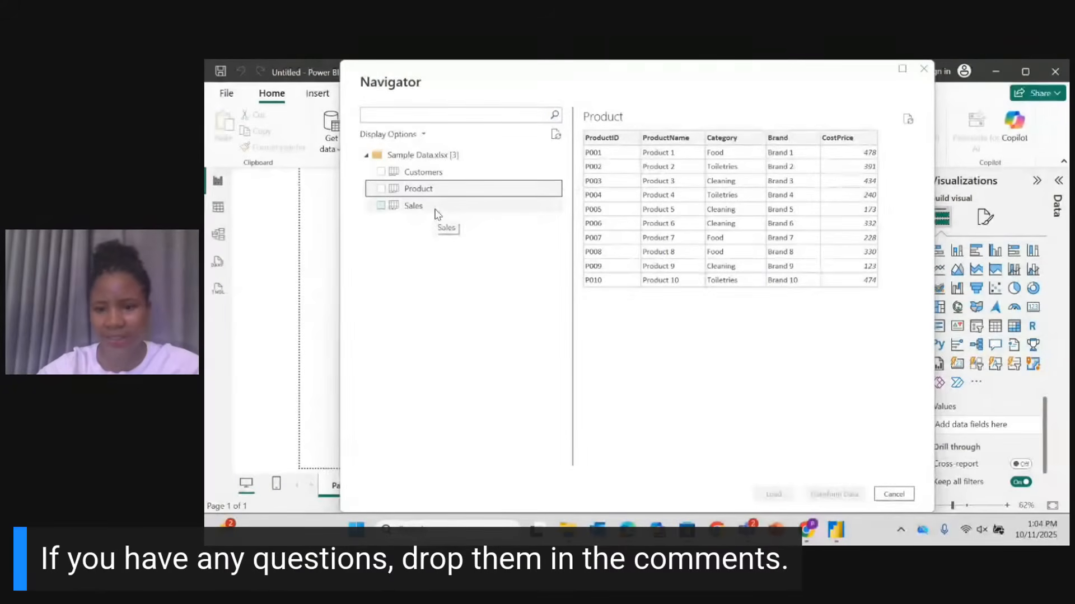
click(435, 211)
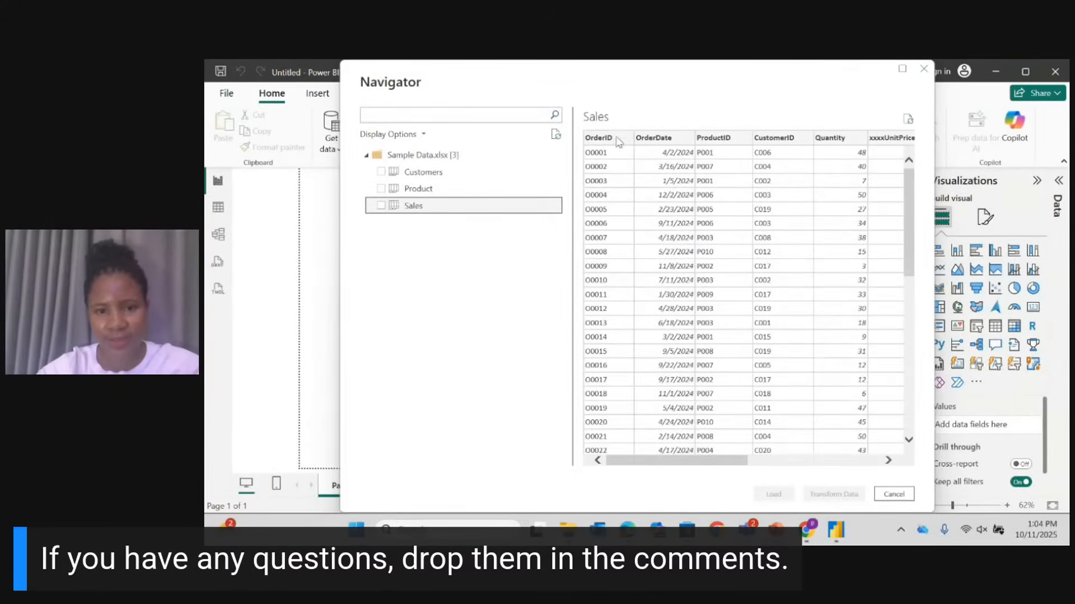
drag(717, 465, 780, 451)
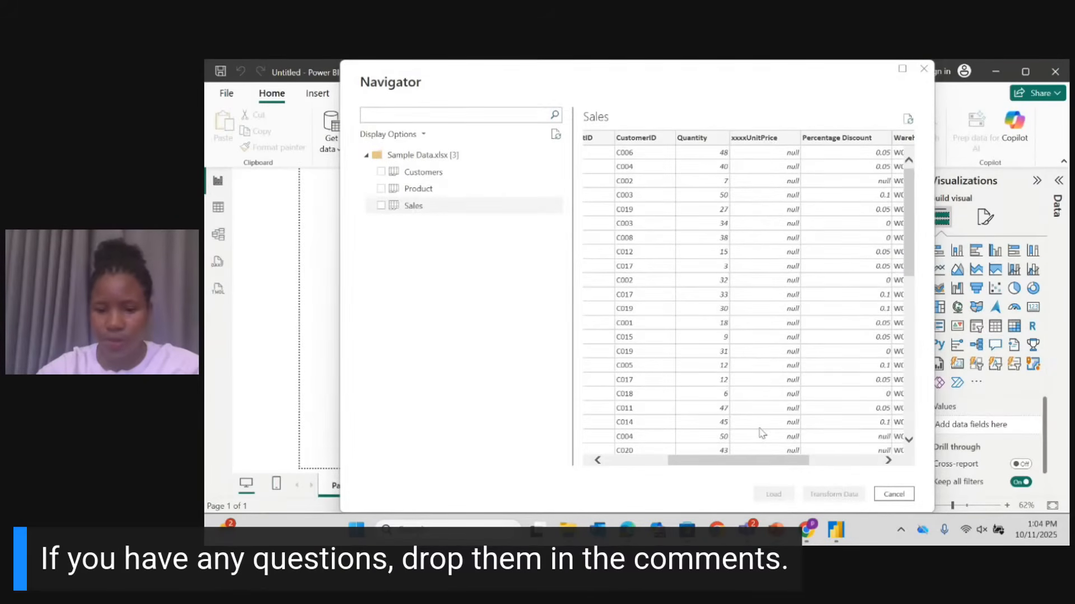
drag(782, 468, 696, 472)
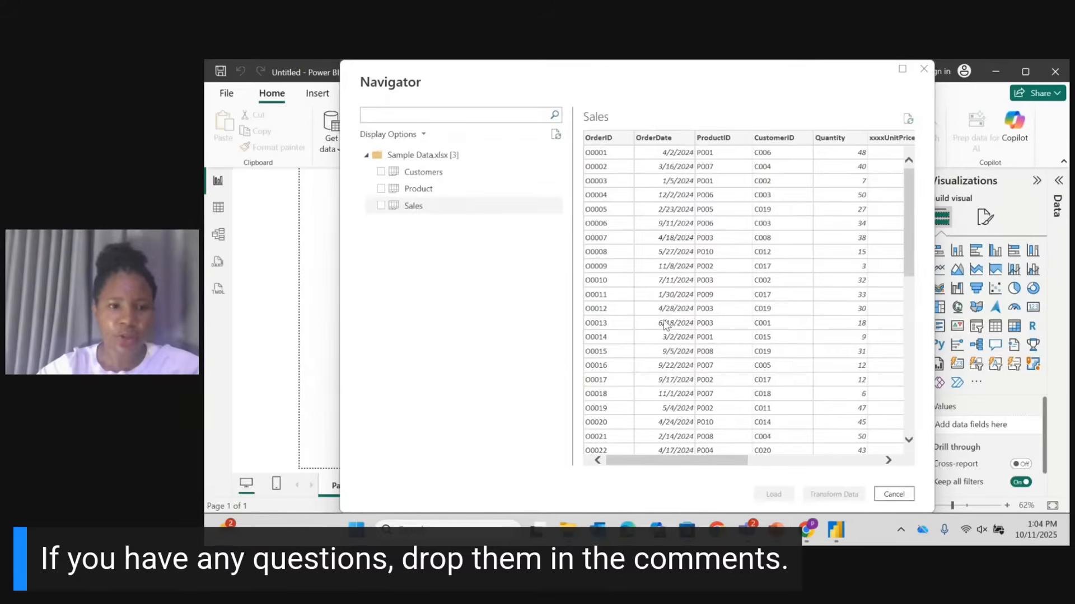
Select the Customers, Product and Sales tables of the Sample Data workbook and load them into the report.
click(382, 173)
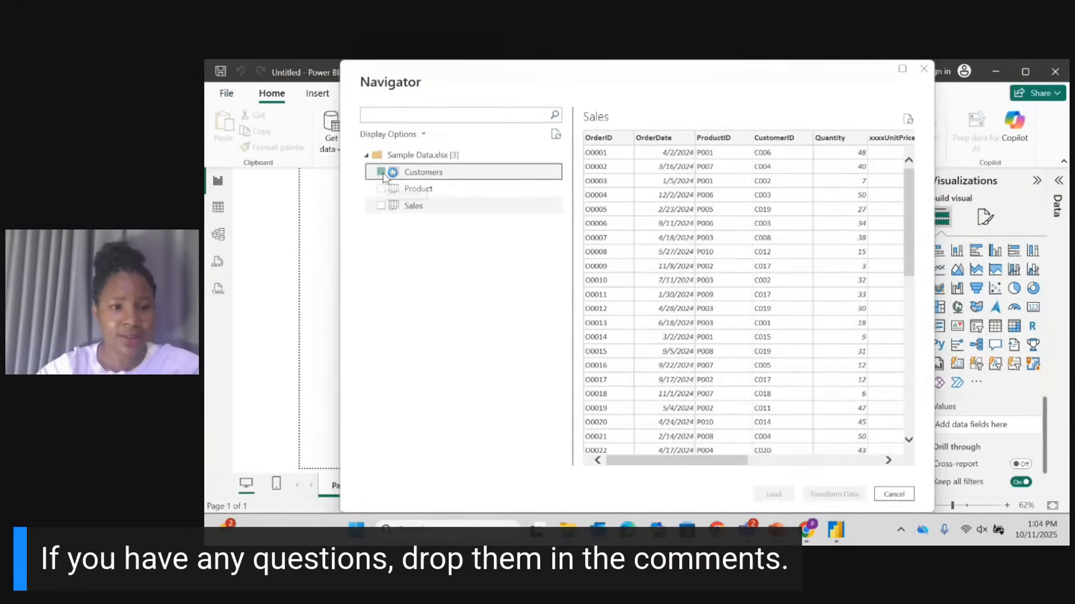
click(382, 190)
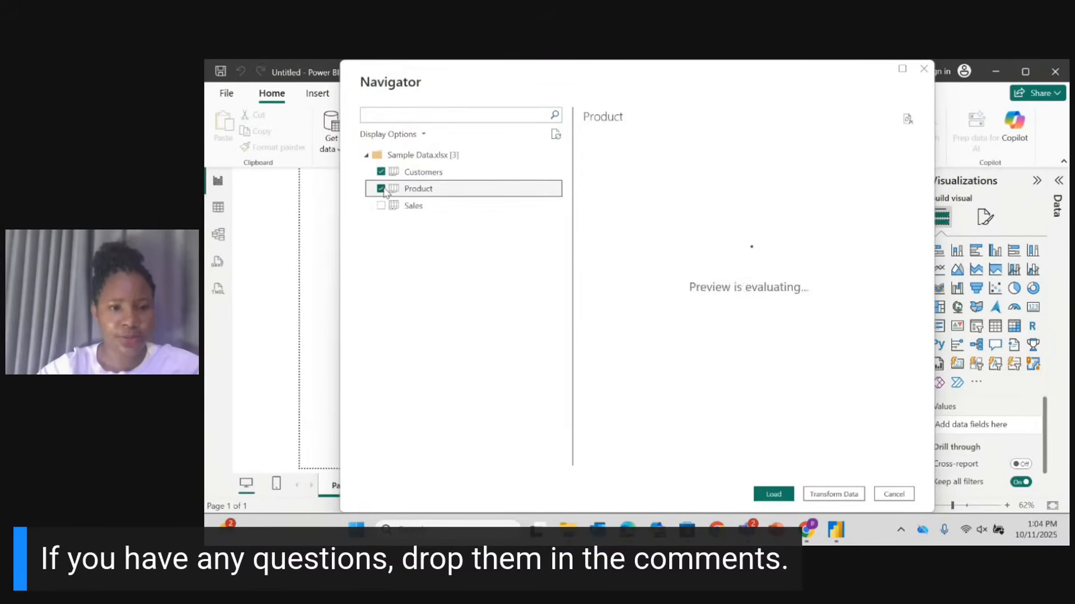
click(380, 207)
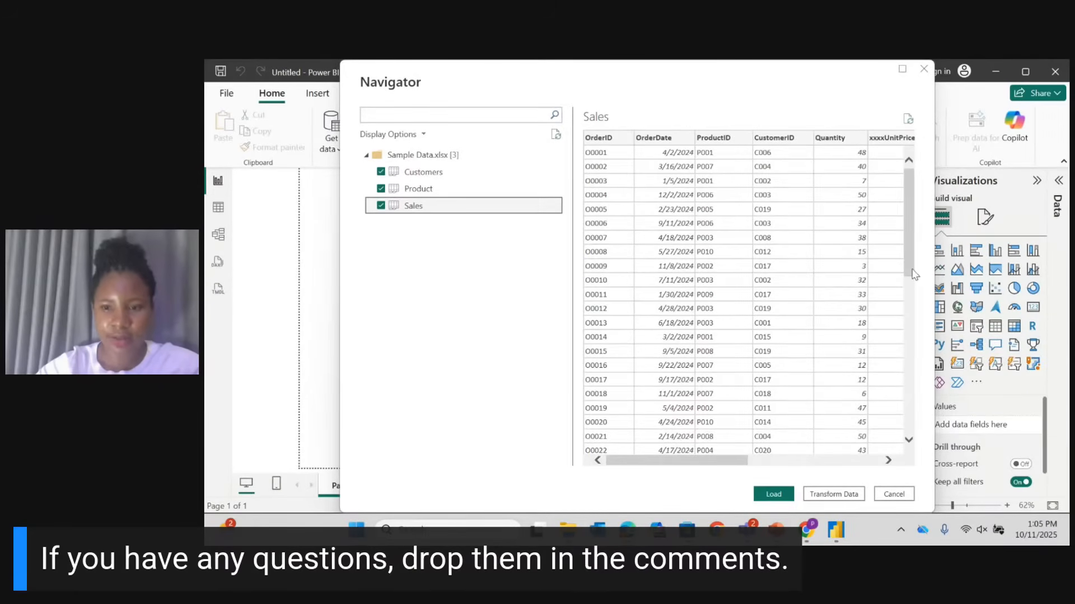
click(772, 496)
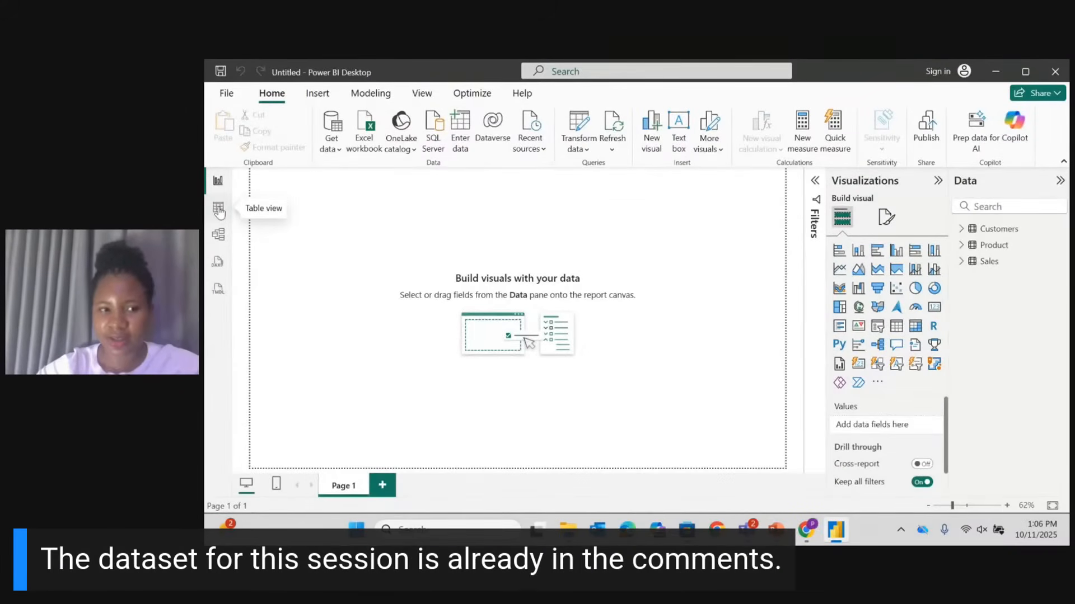
Show the loaded Customers, Product and Sales tables one after another in Table view.
click(218, 209)
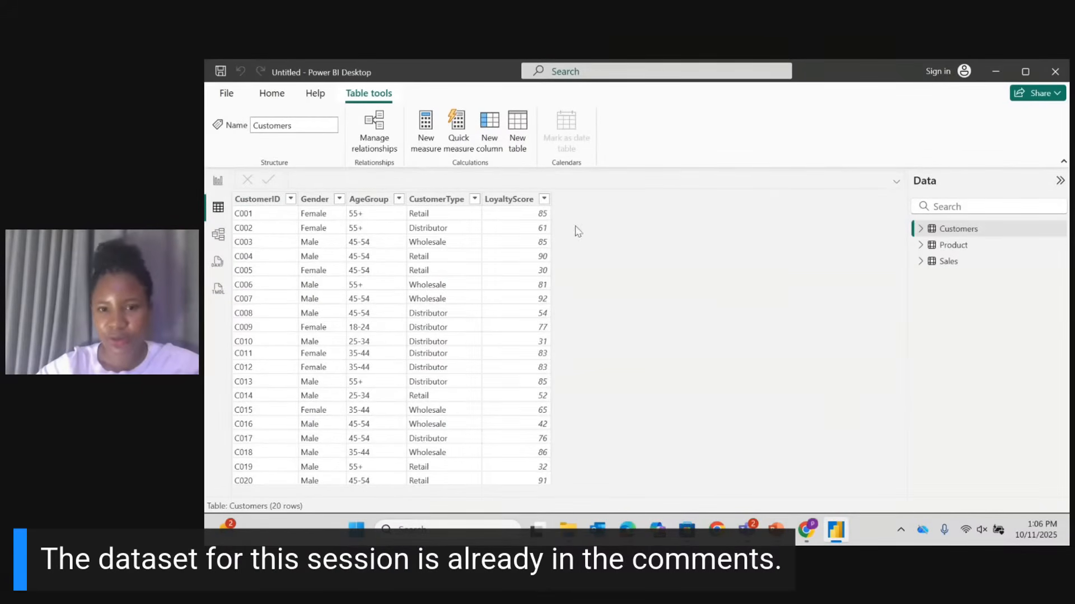
click(1011, 234)
click(953, 247)
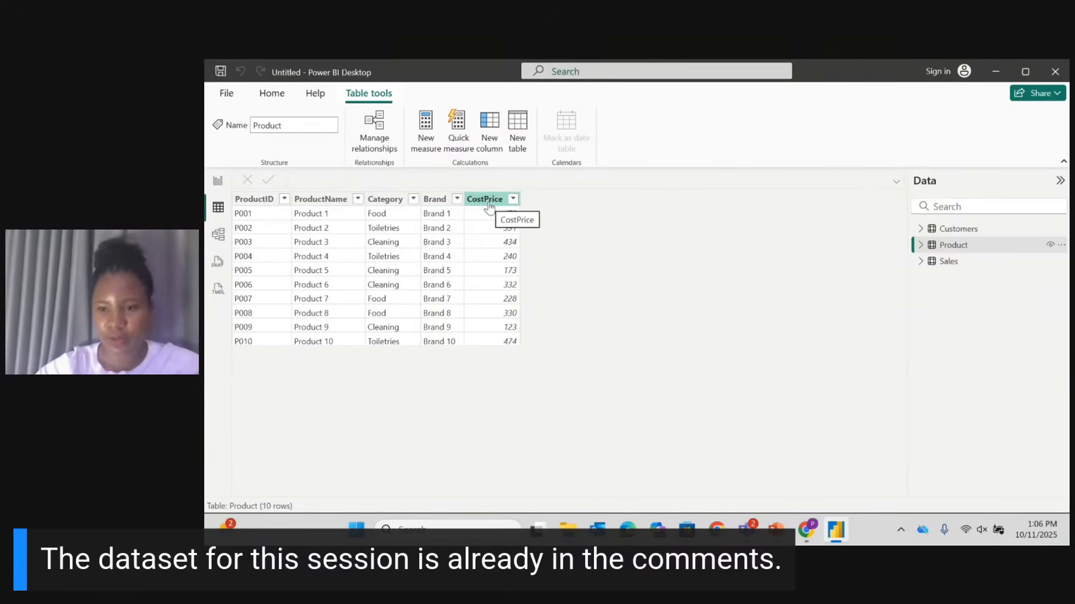
click(1000, 265)
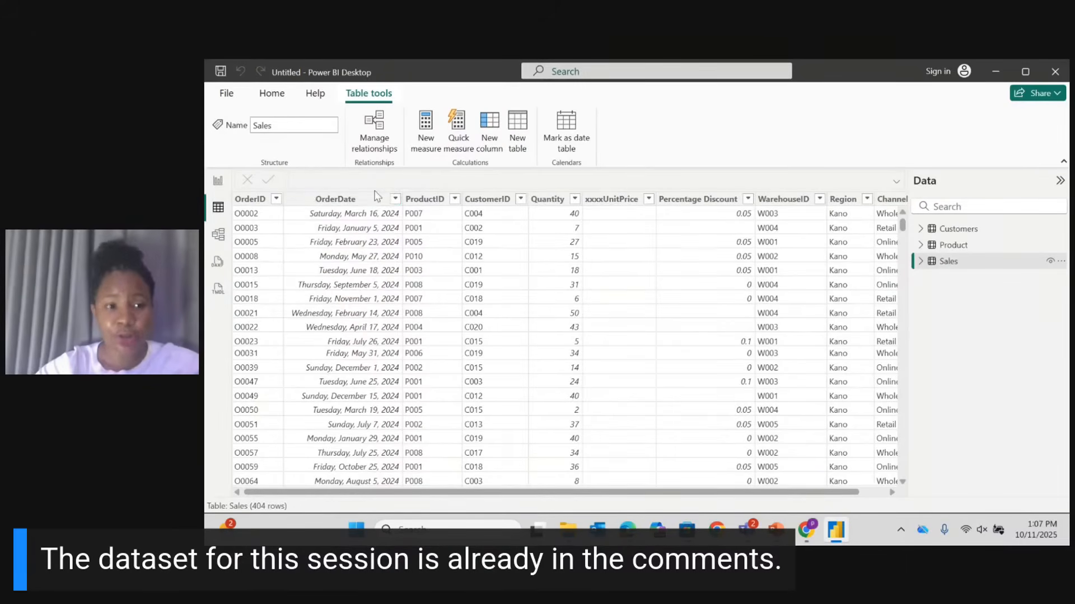
Examine the Sales table's columns, from OrderDate, ProductID and CustomerID across to Channel.
click(361, 202)
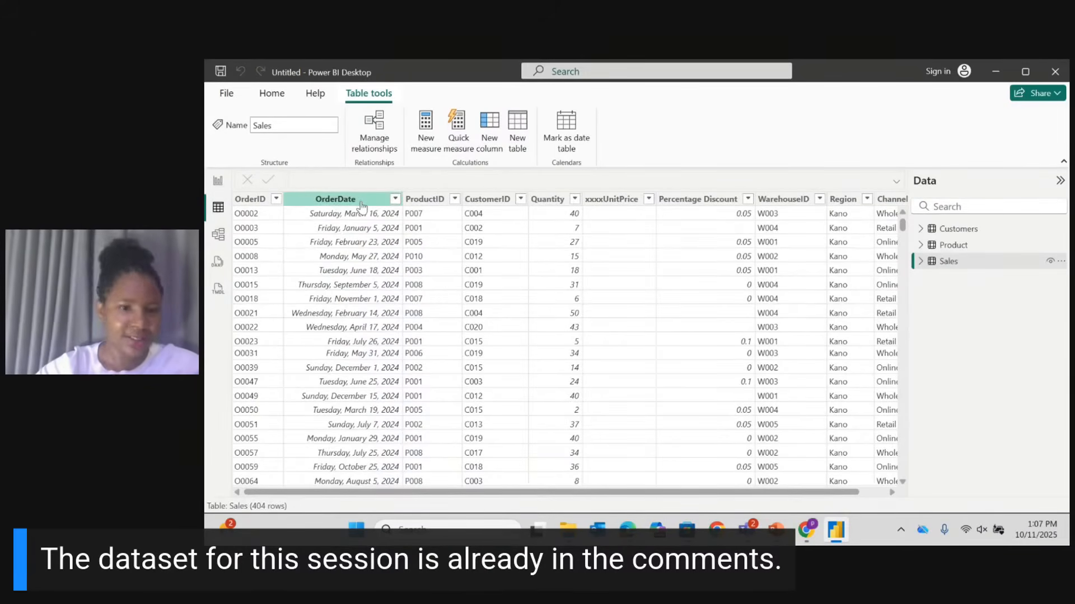
click(447, 202)
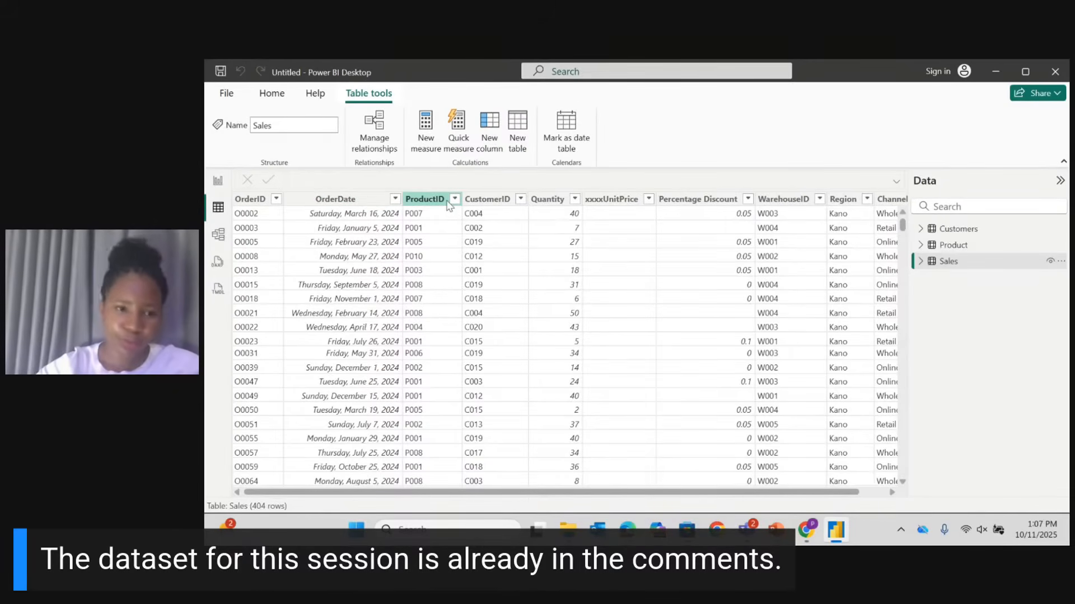
click(467, 202)
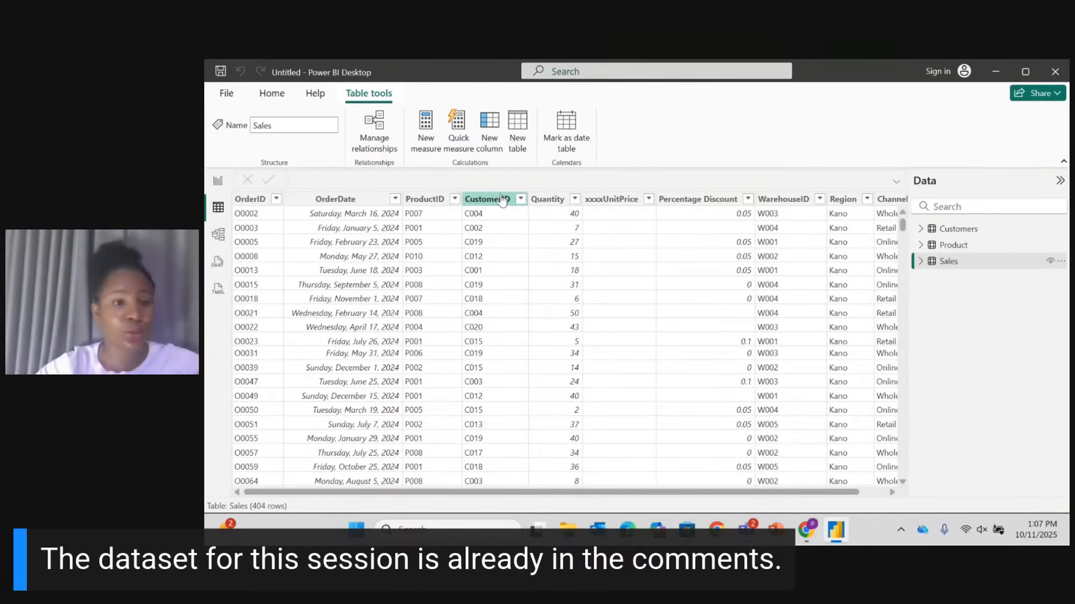
click(449, 201)
click(473, 201)
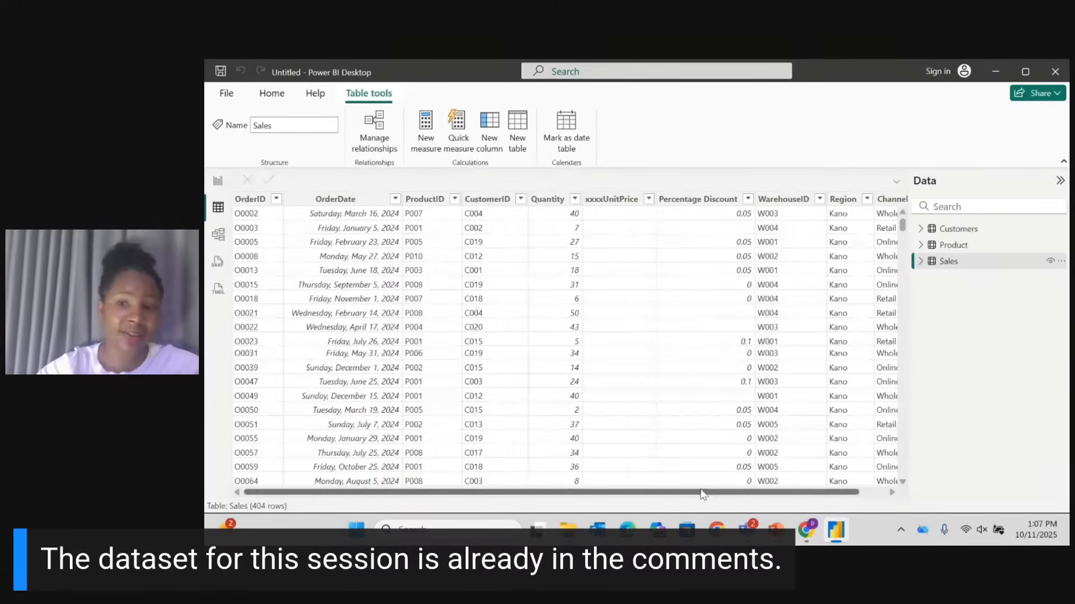
drag(700, 493, 726, 494)
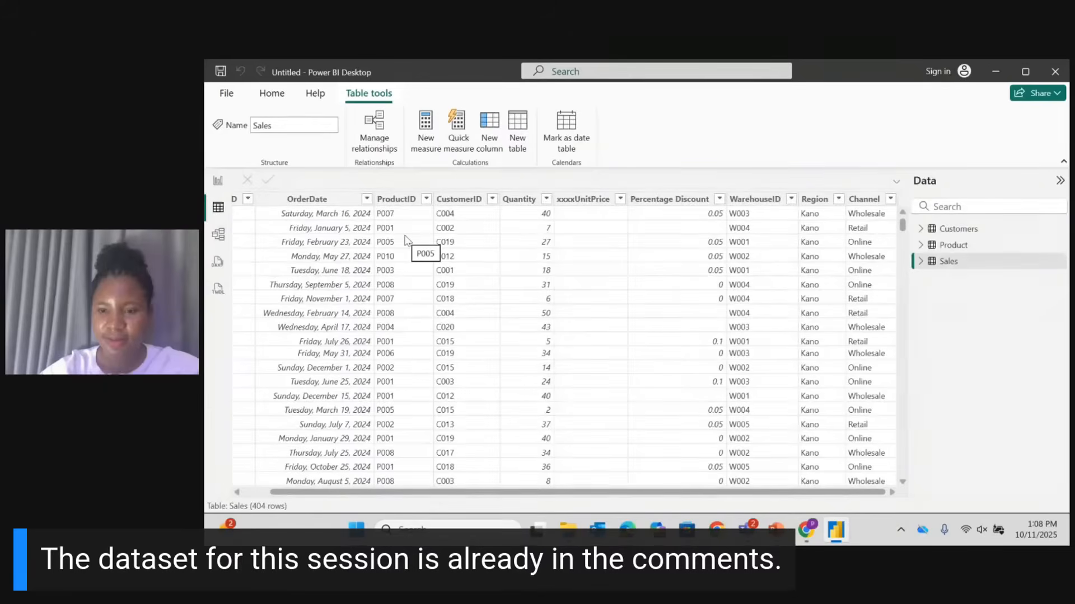
In Model view, collapse the table properties and rearrange the Product, Sales and Customers cards so all three fit side by side.
click(218, 236)
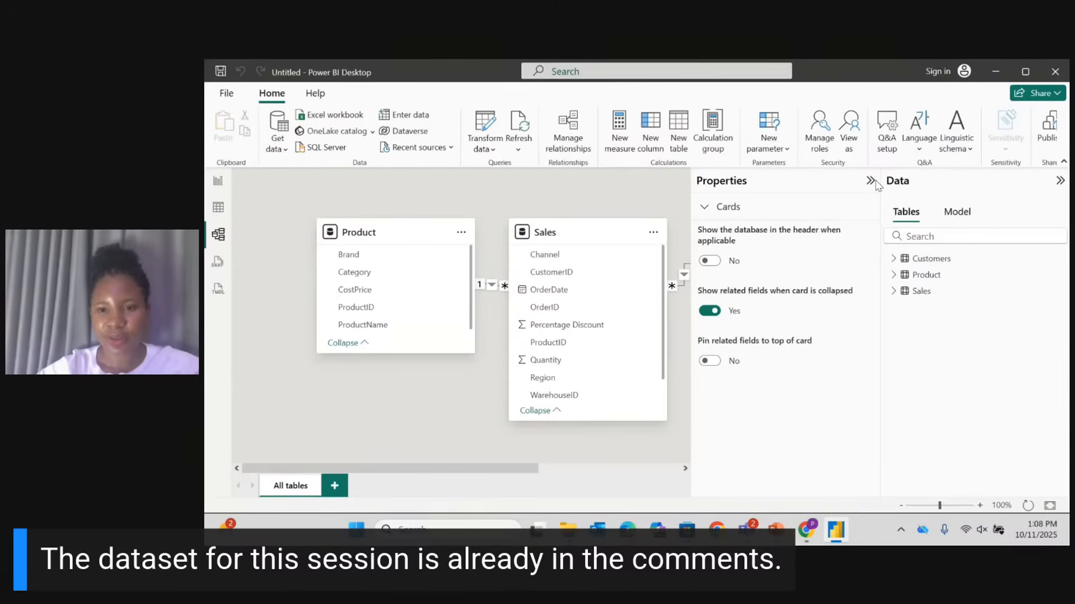
click(218, 210)
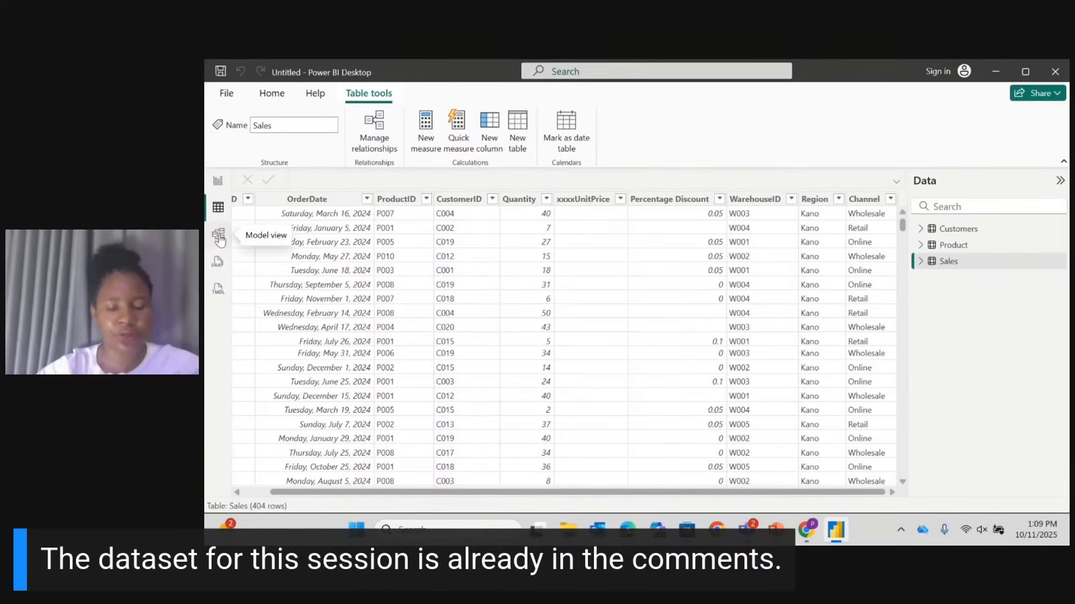
click(219, 235)
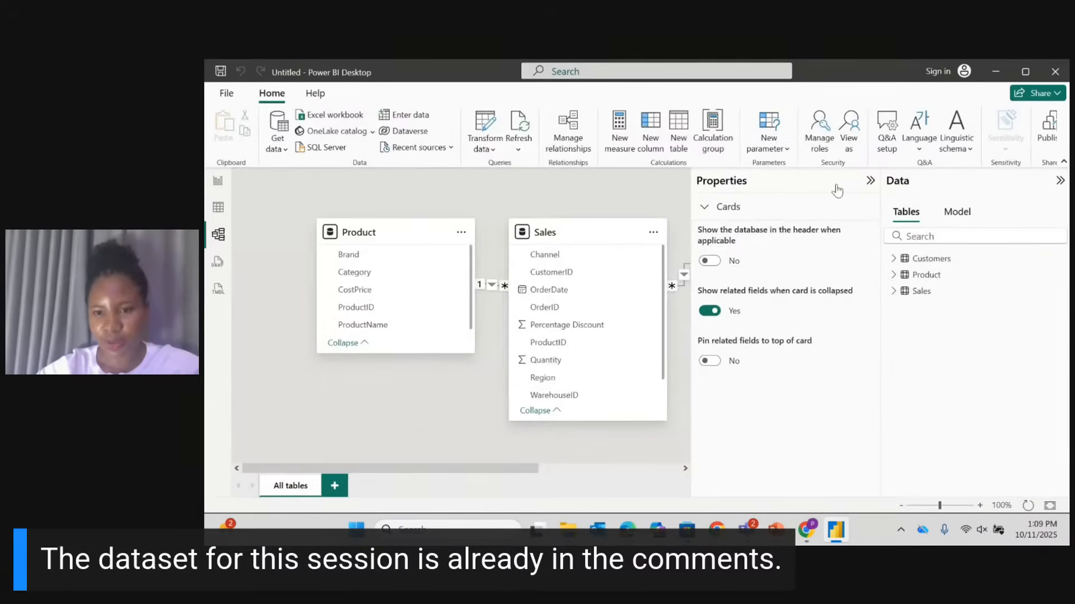
click(870, 182)
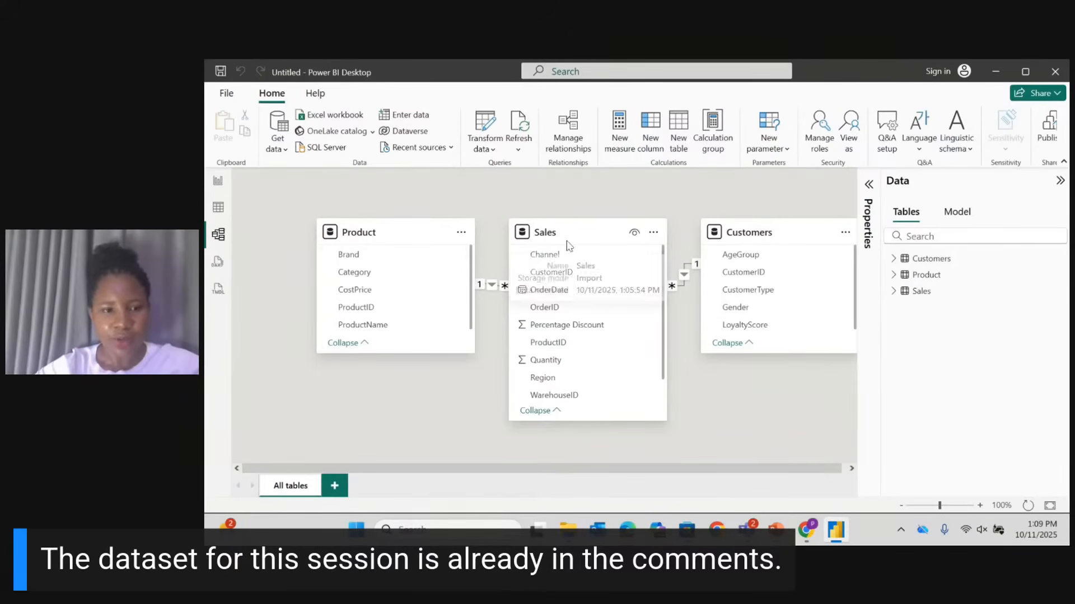
drag(354, 234, 319, 234)
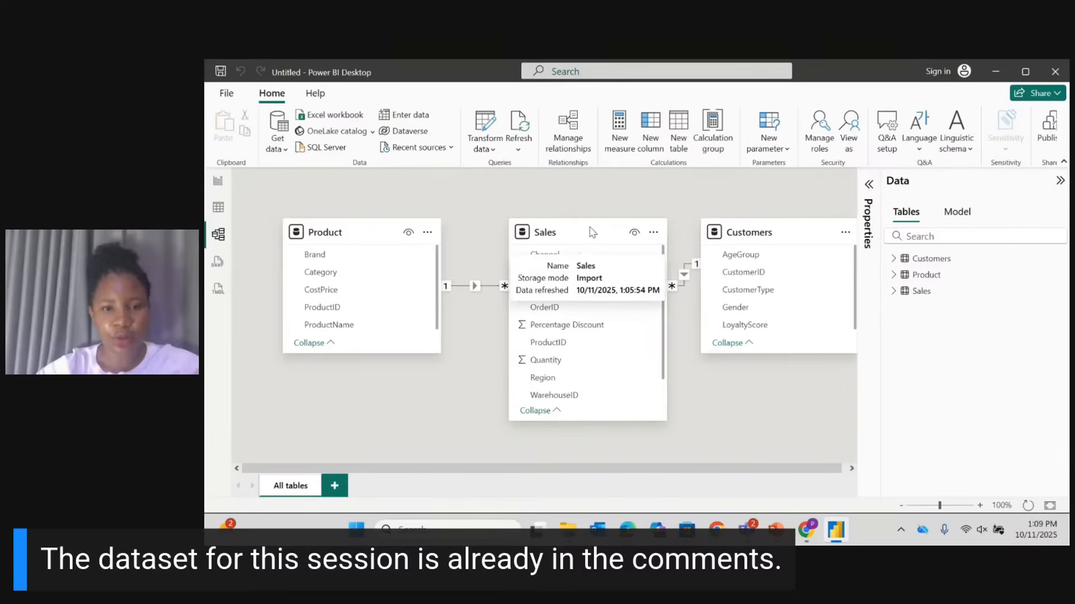
drag(577, 233, 546, 232)
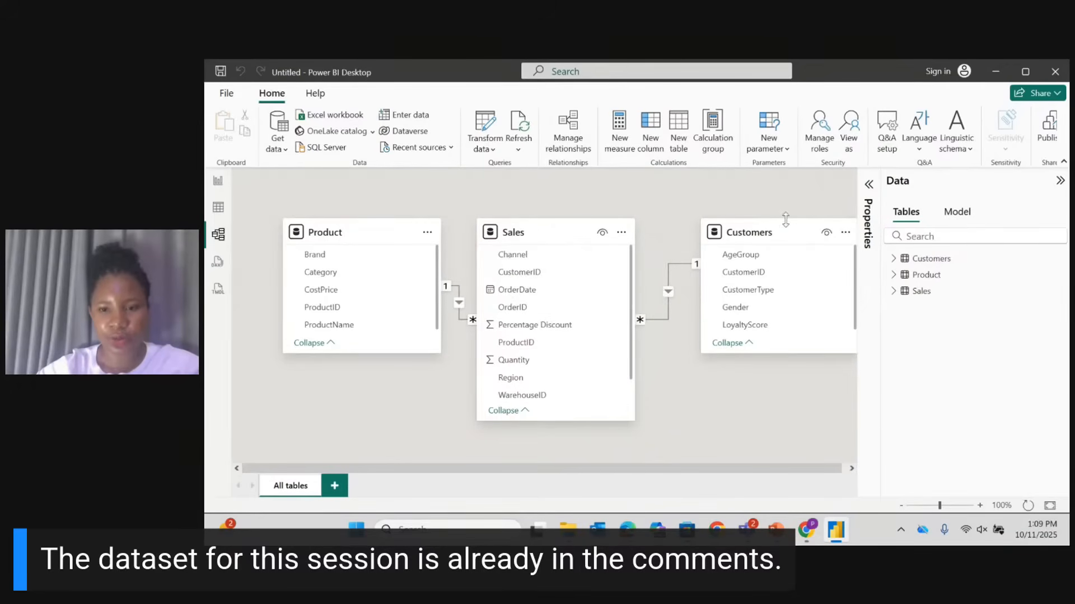
drag(794, 223, 771, 221)
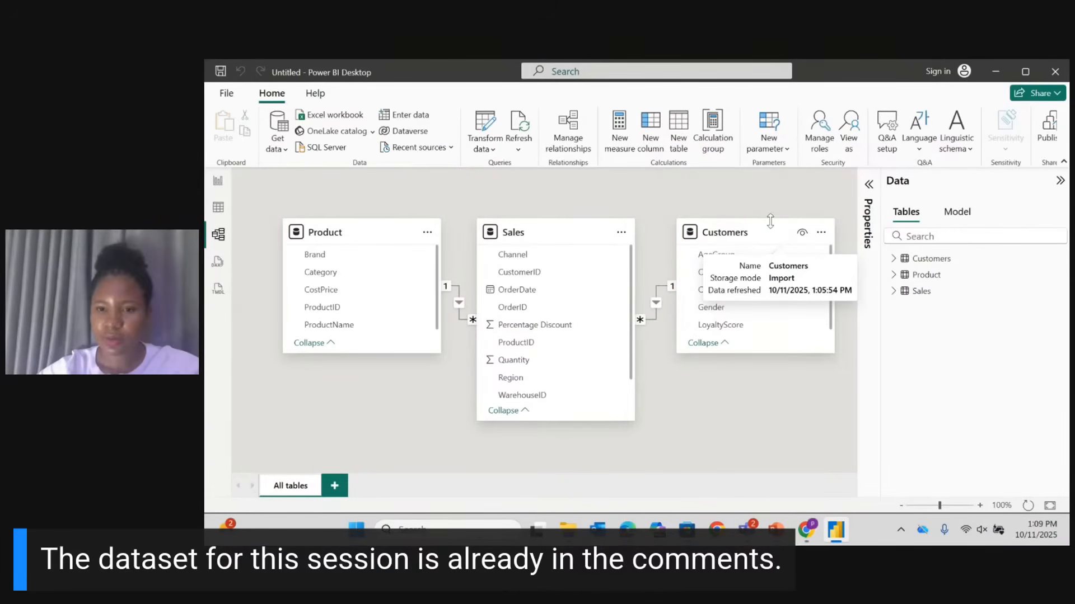
Return to Report view and connect again to the Excel workbook Sample Data in the Downloads folder.
click(218, 185)
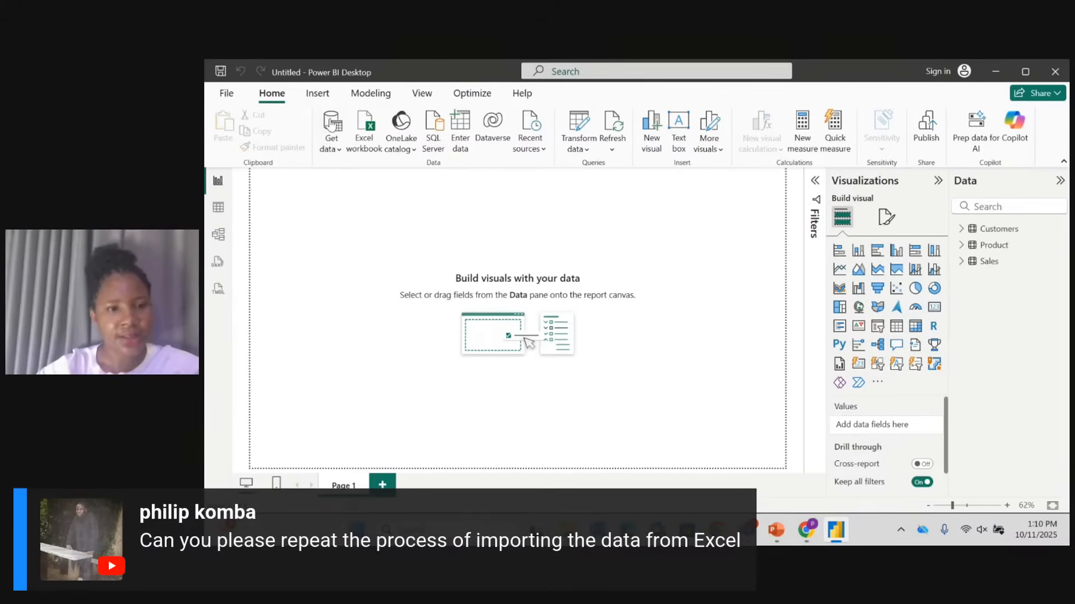
click(331, 148)
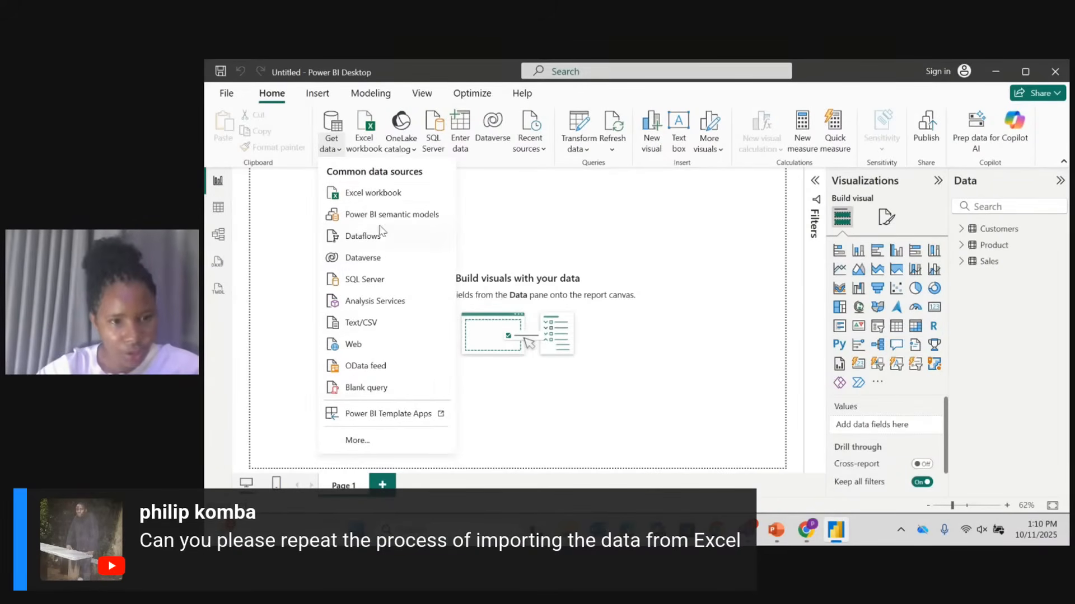
click(365, 196)
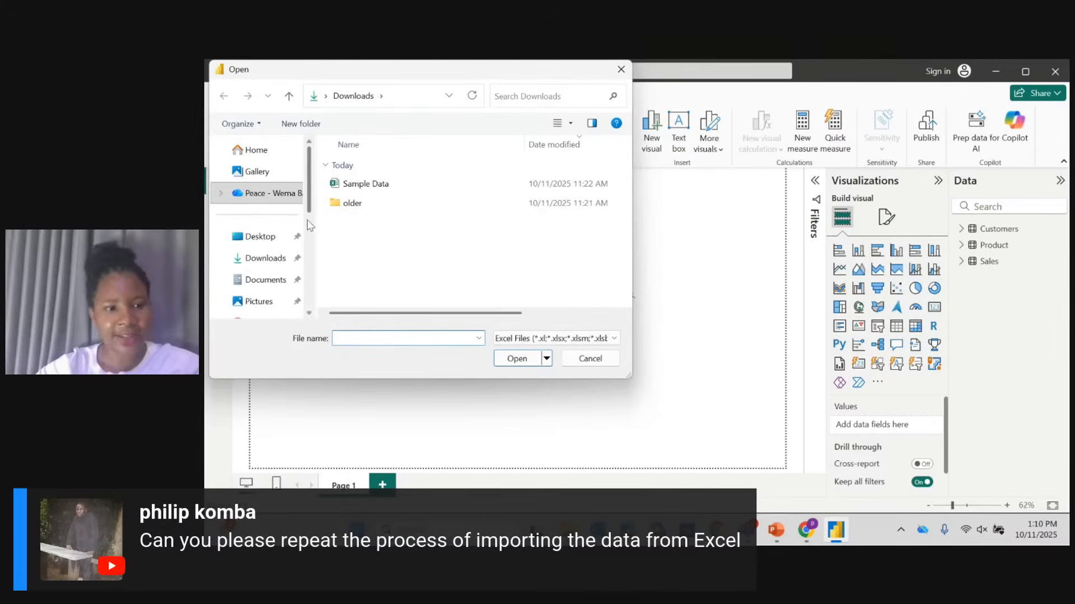
click(273, 262)
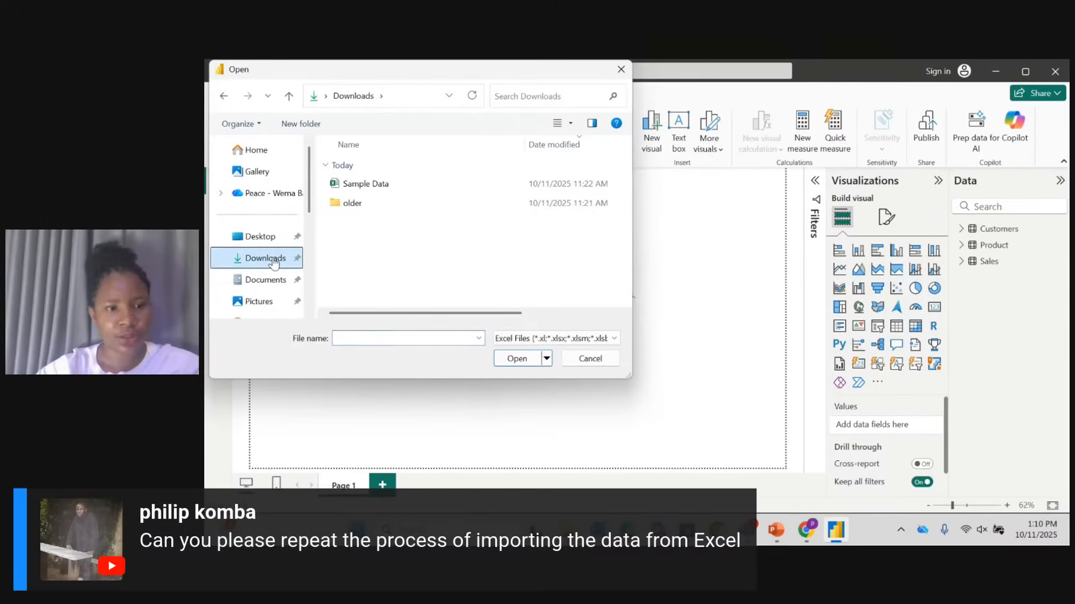
click(403, 184)
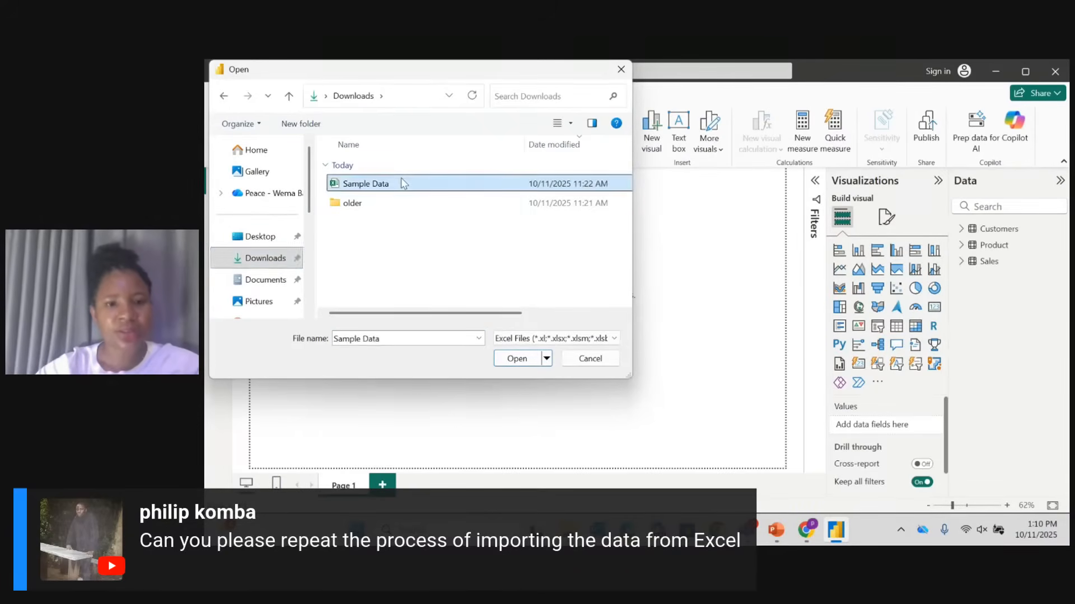
click(518, 359)
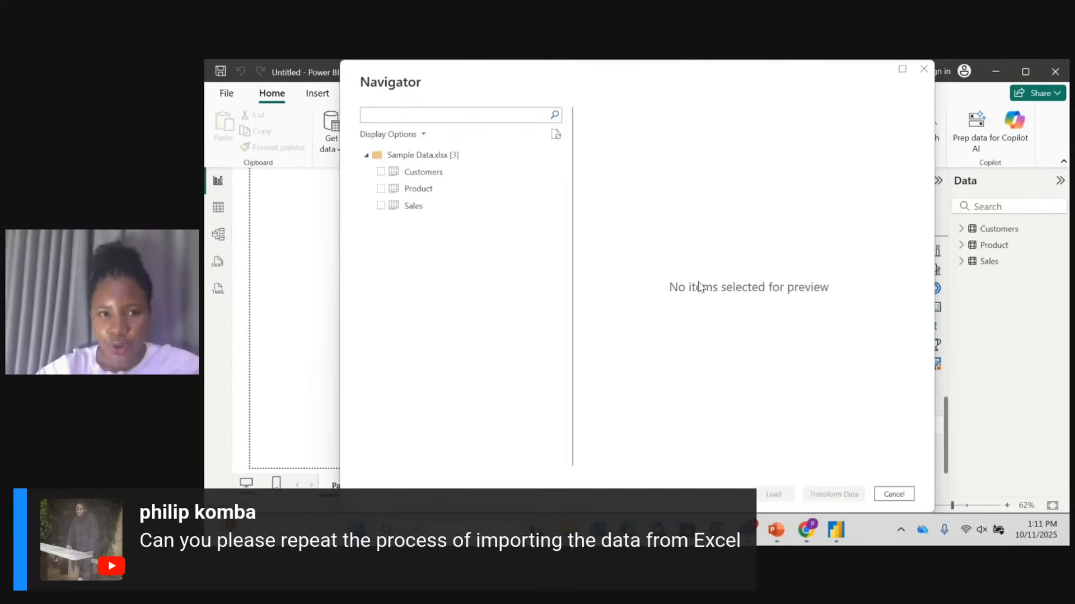
Preview and select the Customers, Product and Sales tables of Sample Data.xlsx, and cancel the import without loading them again.
click(438, 177)
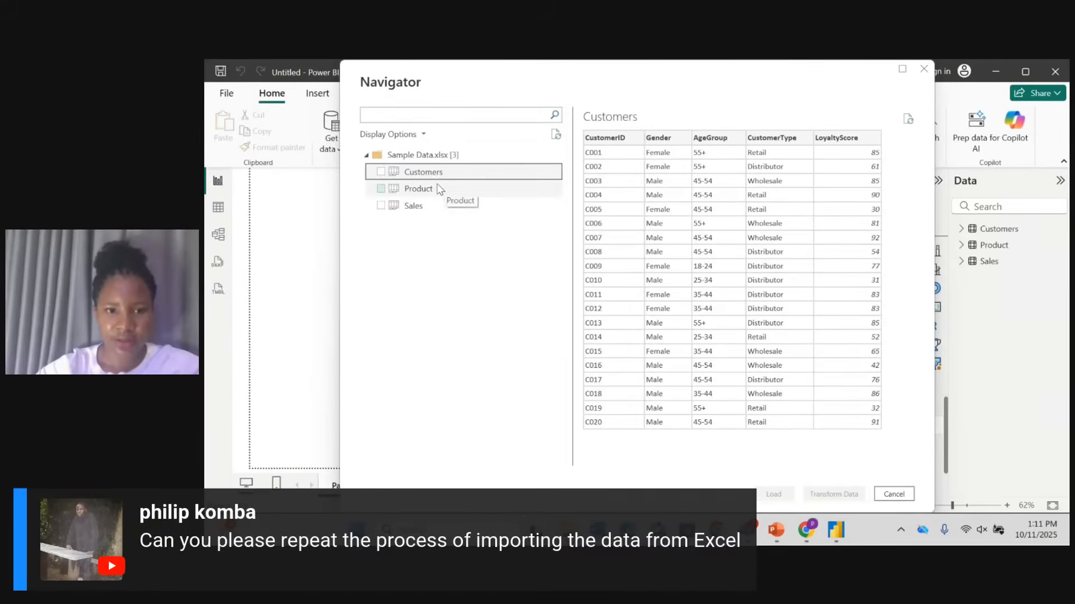
click(437, 186)
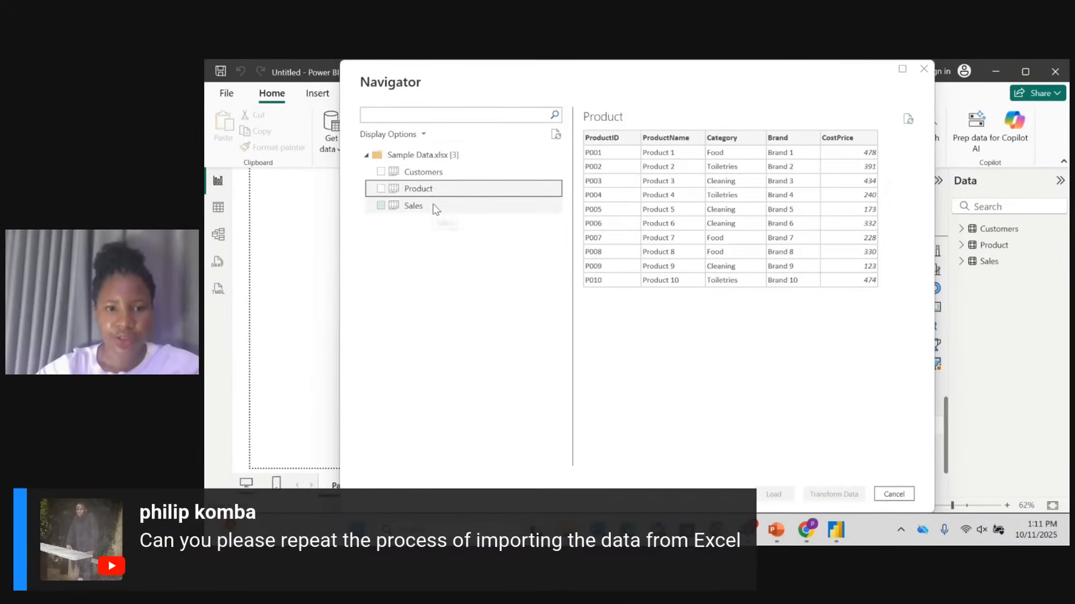
click(434, 205)
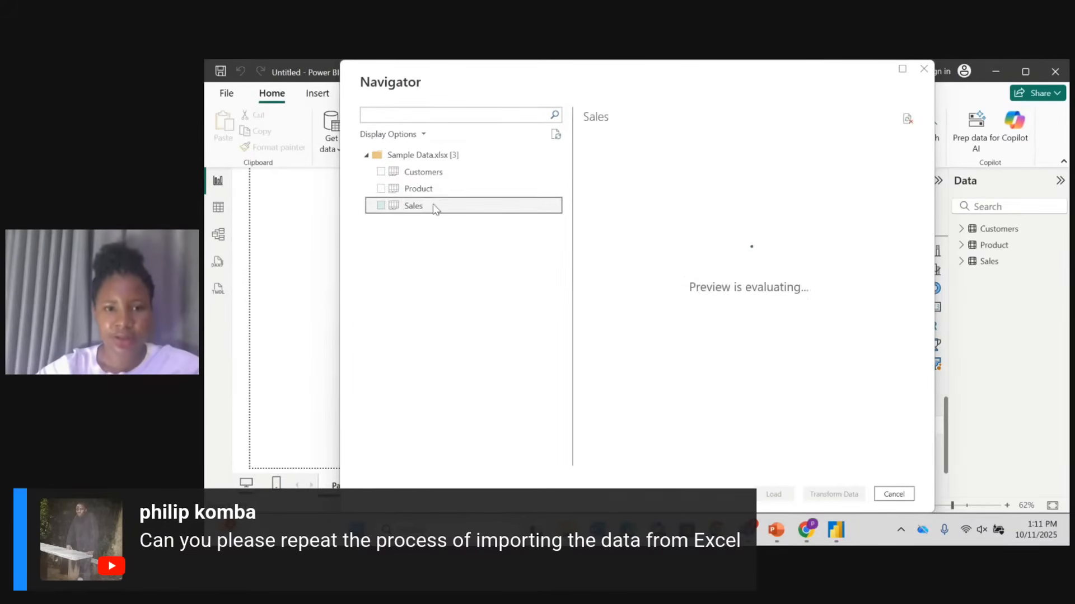
click(381, 173)
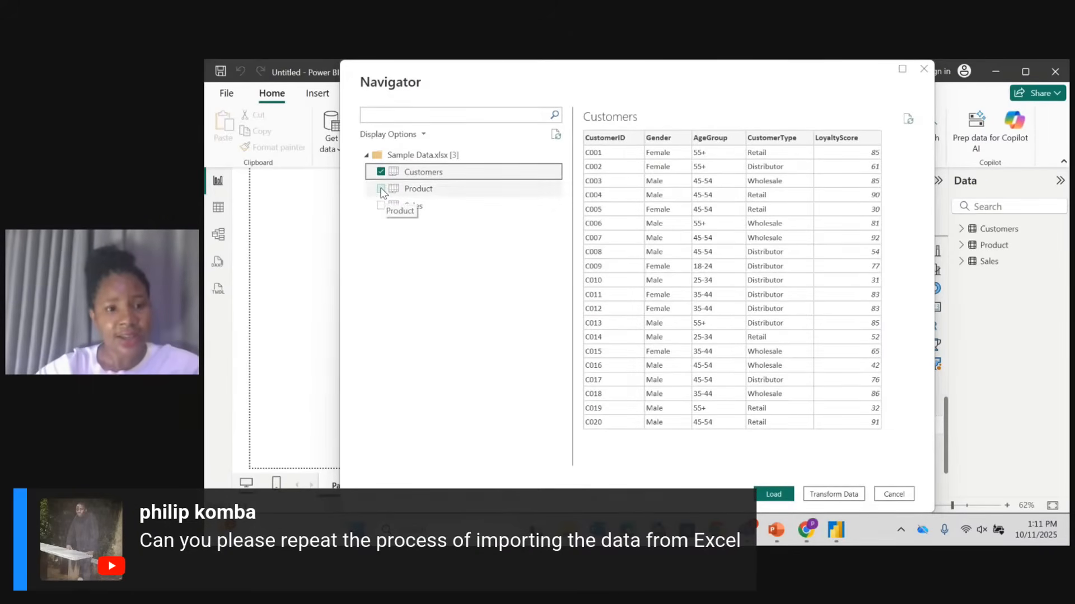
click(382, 191)
click(381, 206)
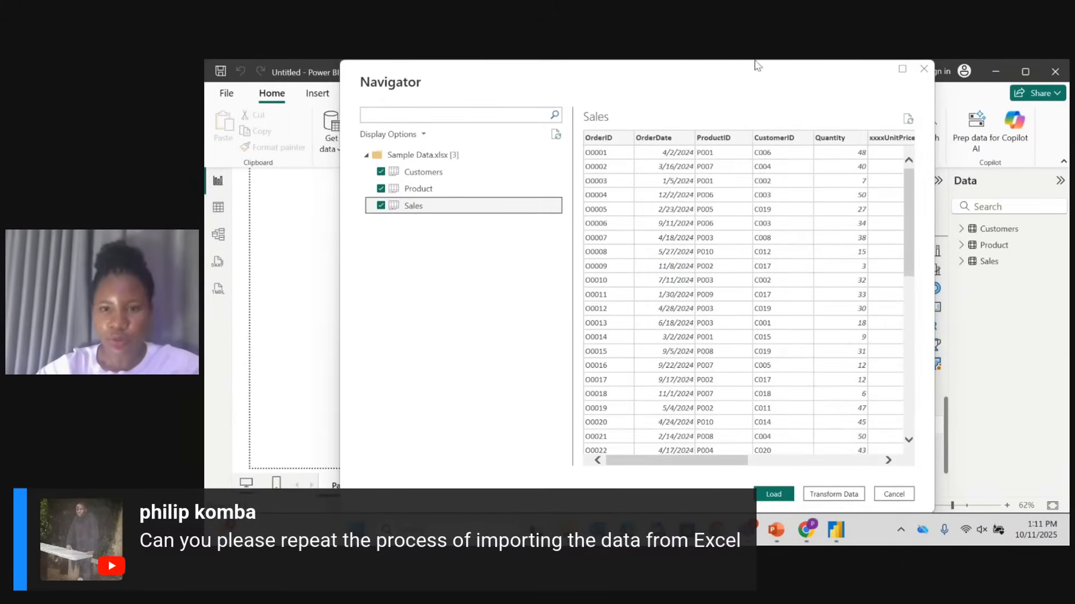
click(893, 501)
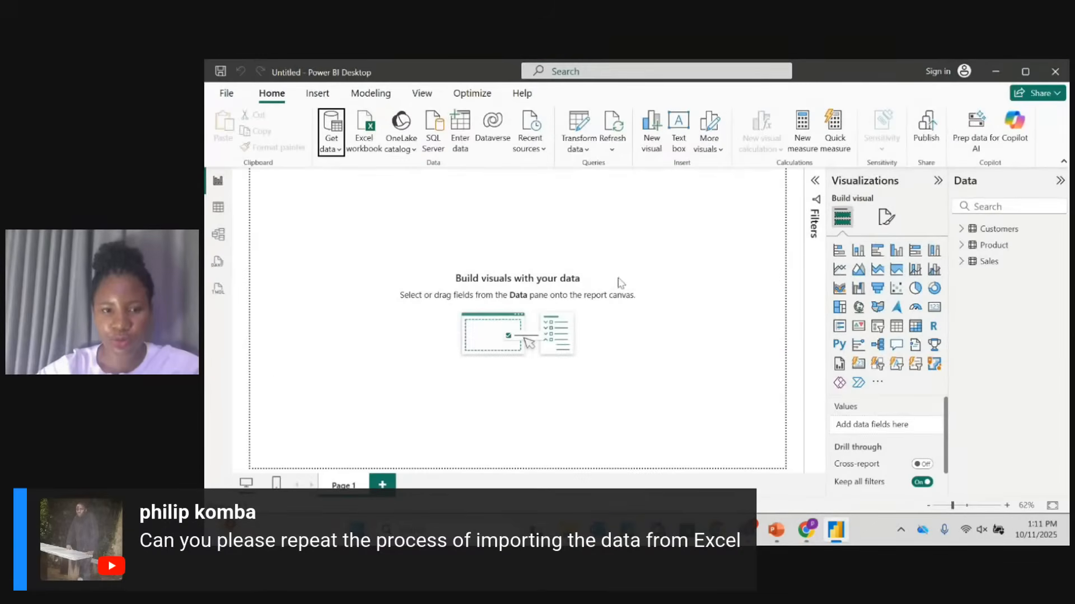
click(700, 249)
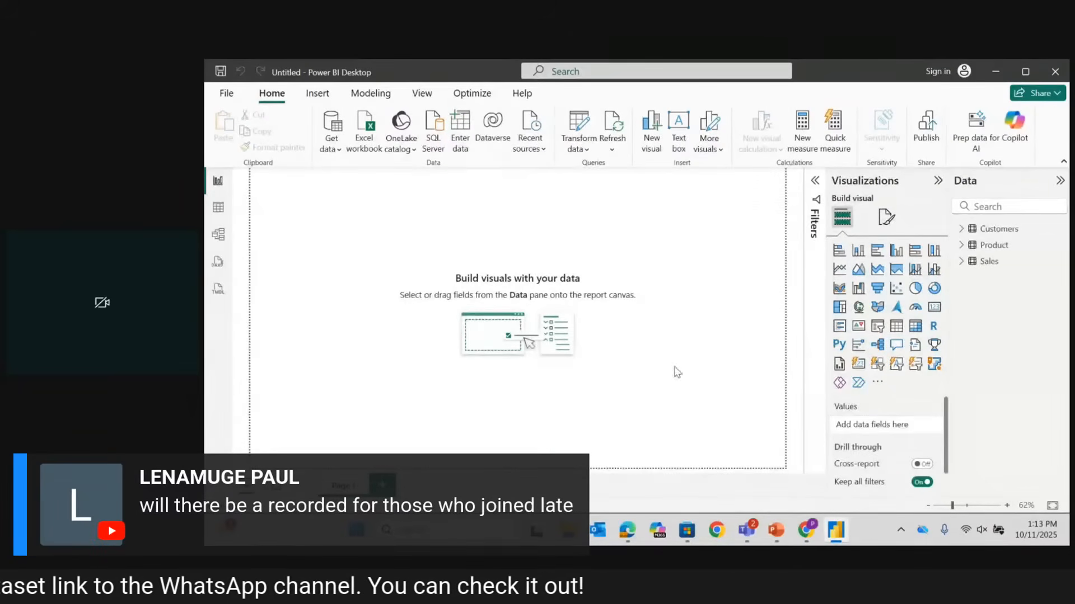
mouse_move(751, 530)
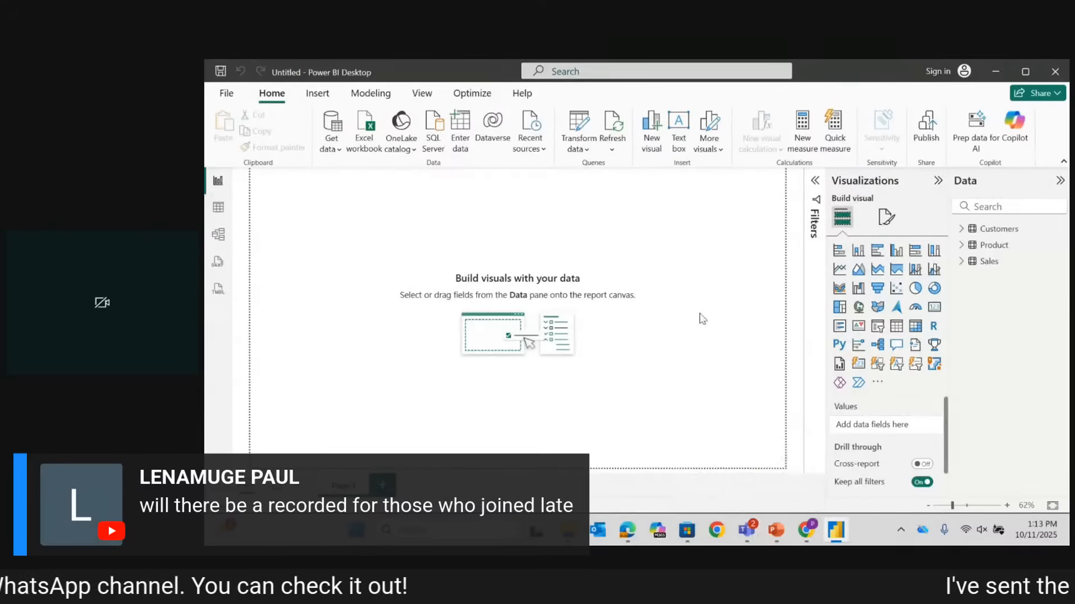
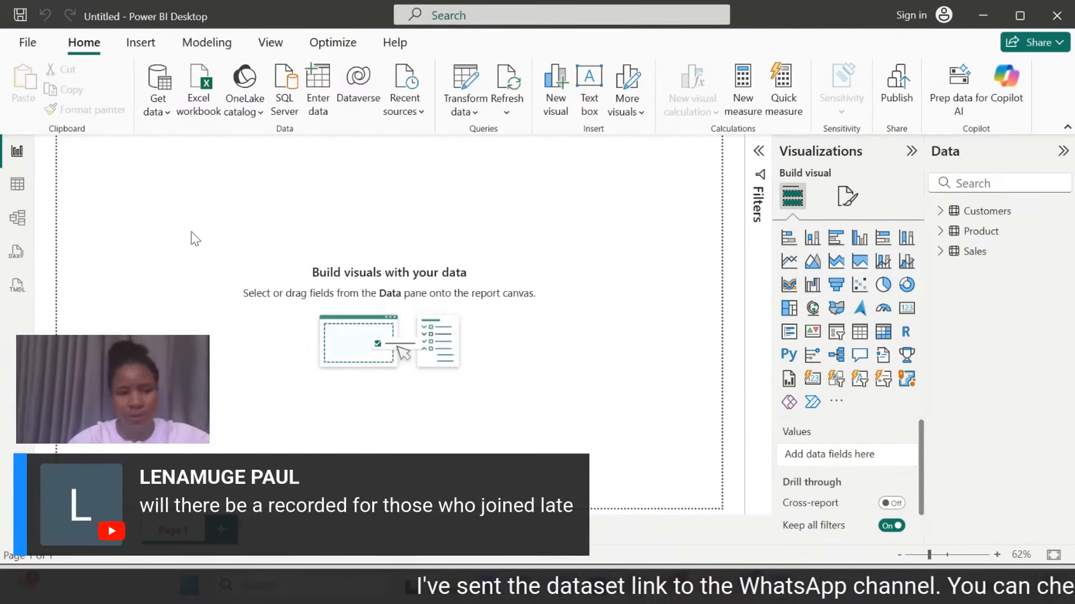
In Model view, shift the Customers and Sales cards so the three related tables are spaced more evenly.
click(19, 219)
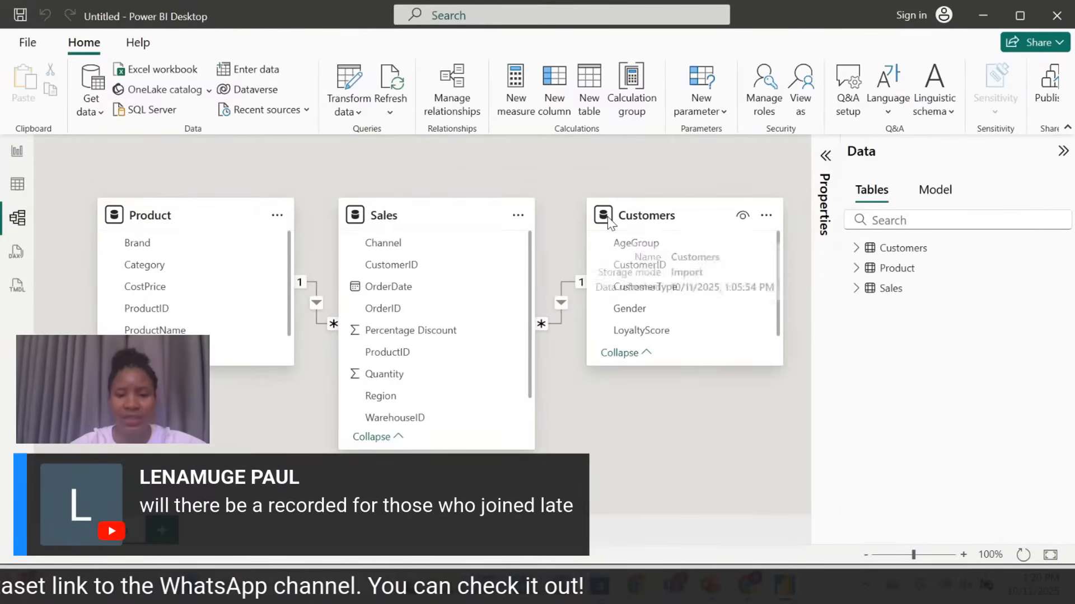
drag(610, 223, 635, 224)
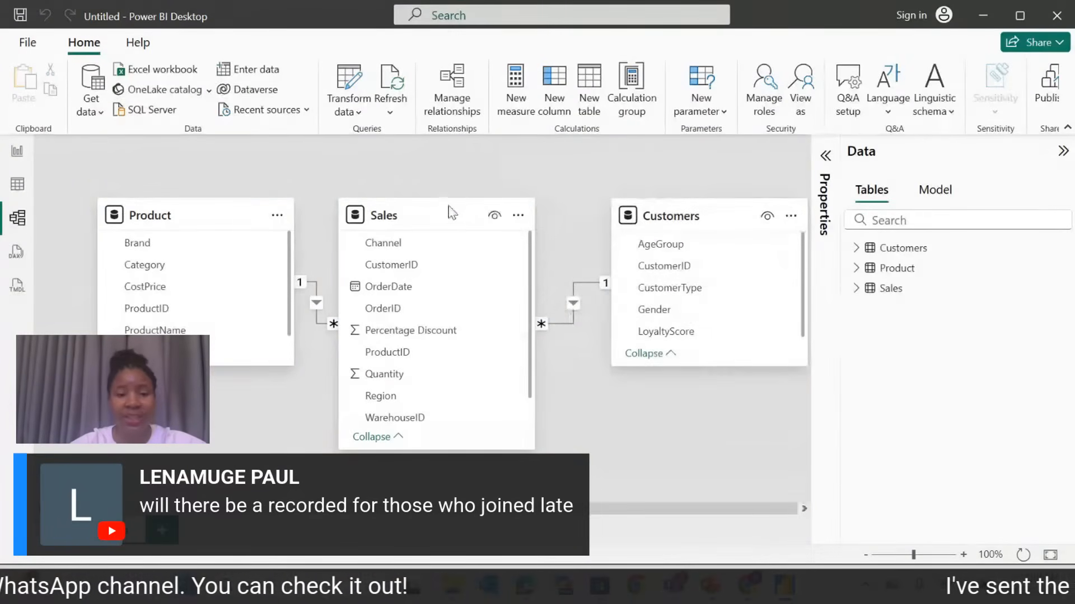
drag(448, 211, 472, 172)
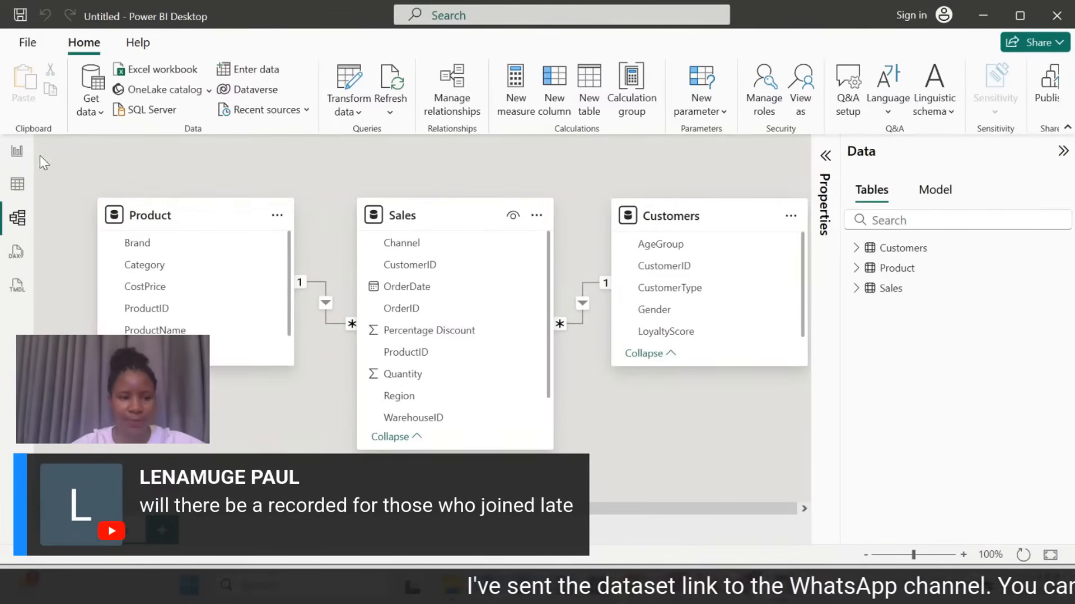
Return briefly to Report view and show the Customers table in Table view.
click(17, 155)
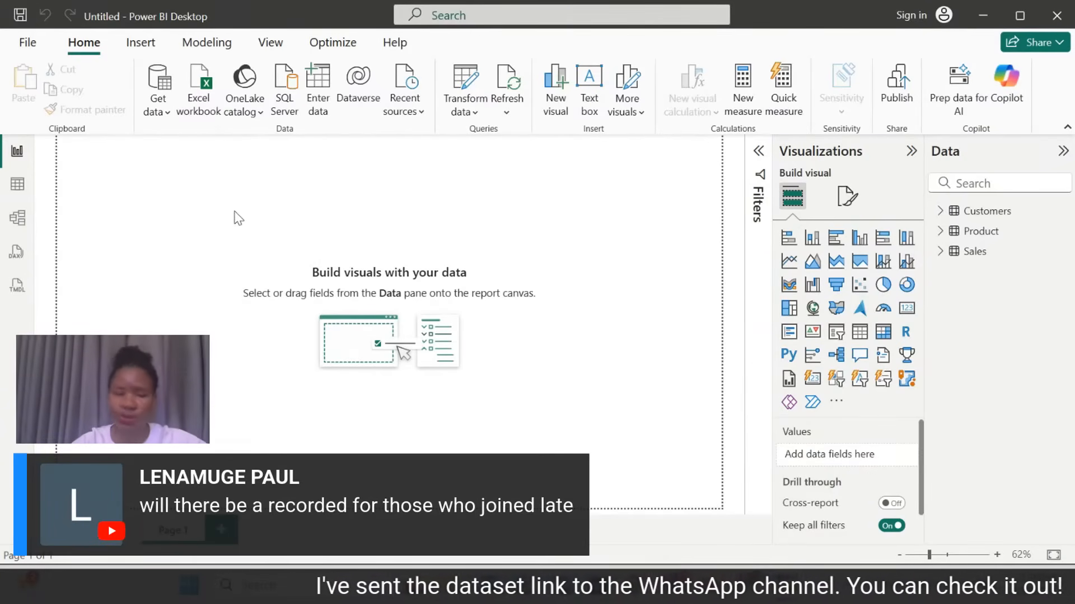
click(19, 187)
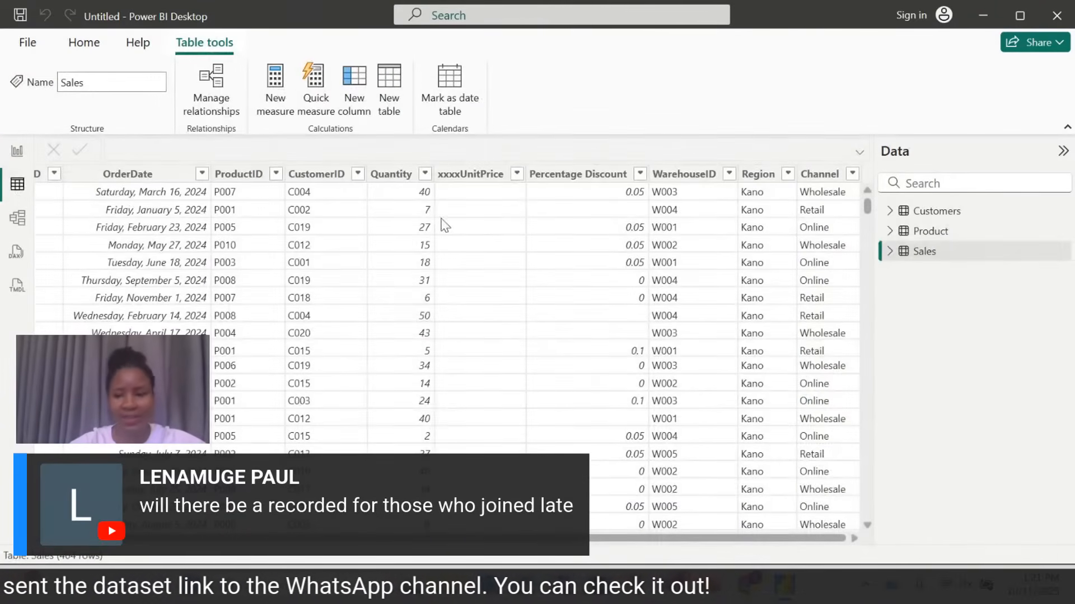
click(948, 219)
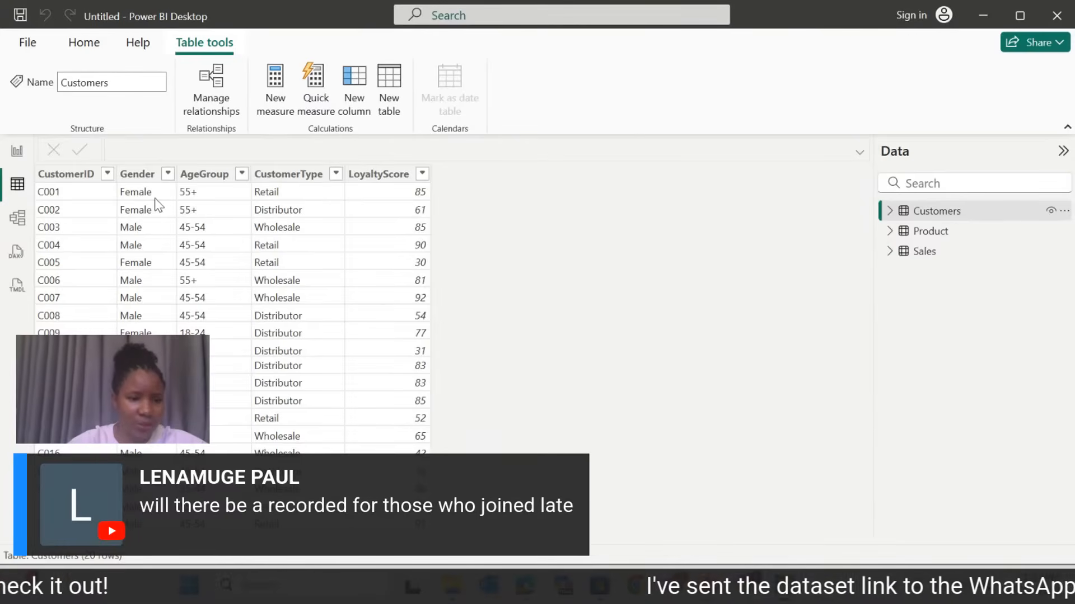
Examine the filter values of the CustomerID, Gender, AgeGroup and CustomerType columns, keeping all values selected.
click(106, 174)
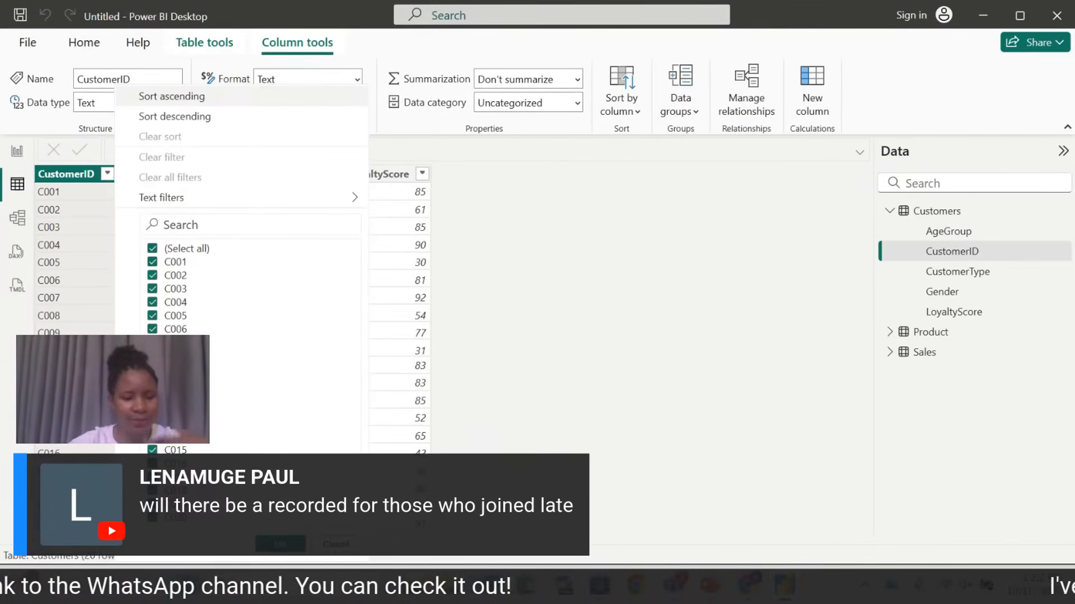
click(277, 544)
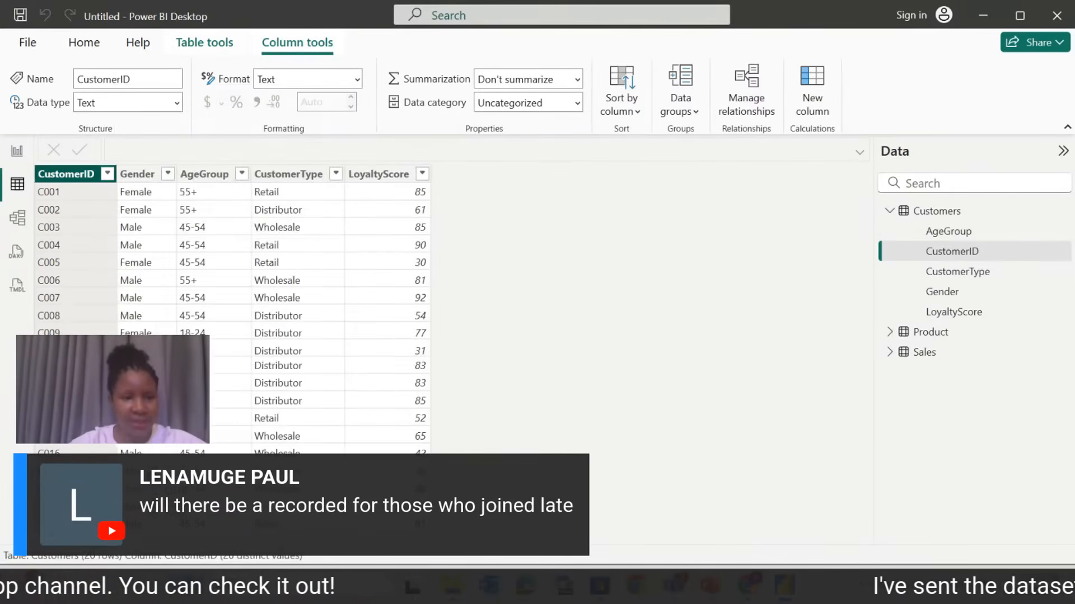
click(168, 174)
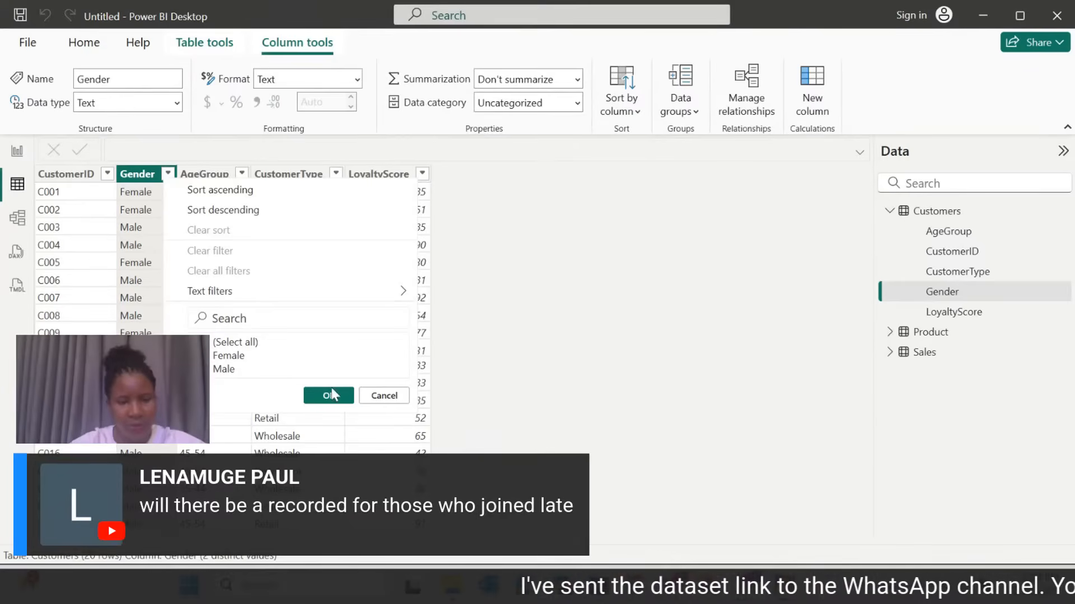
click(328, 396)
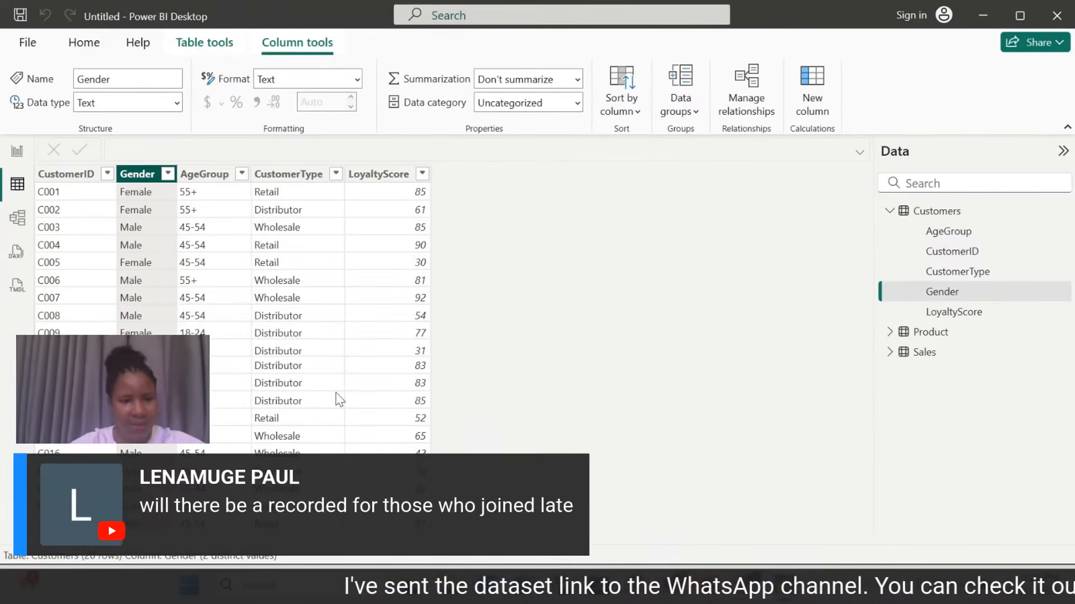
click(242, 175)
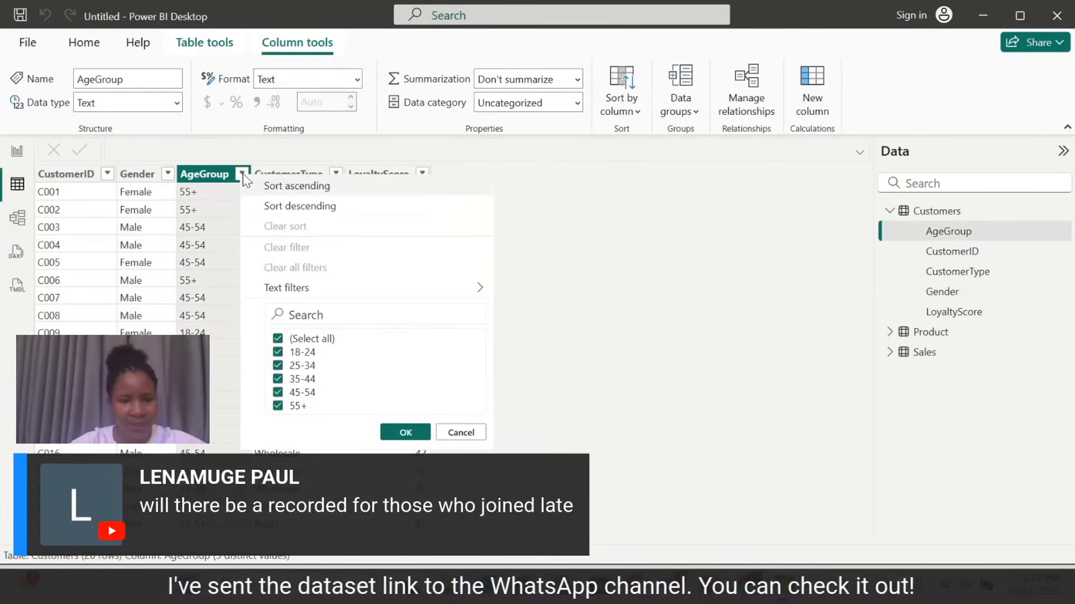
click(403, 431)
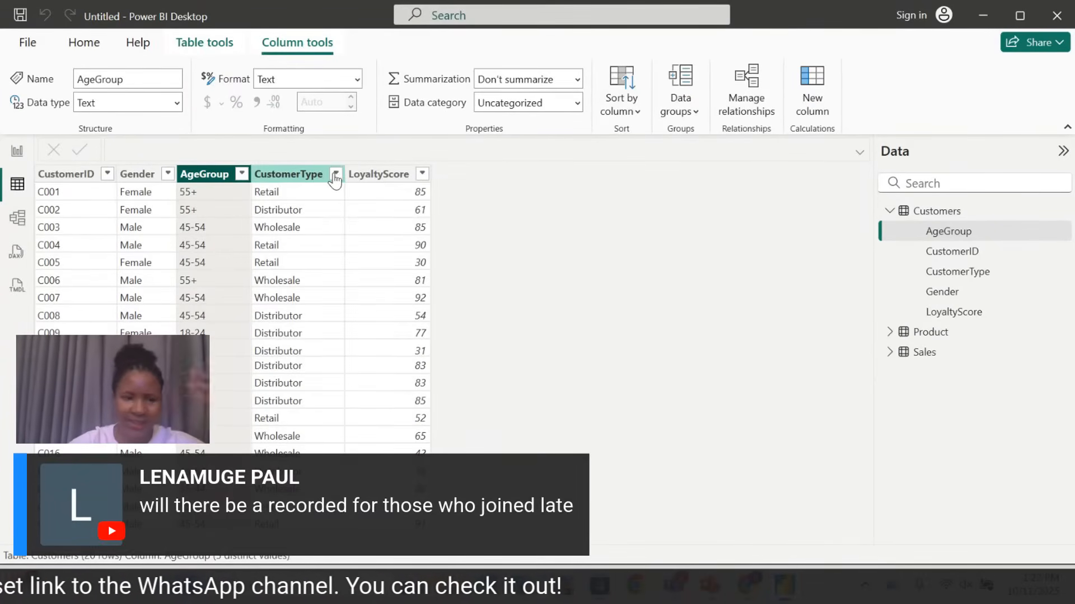
click(335, 174)
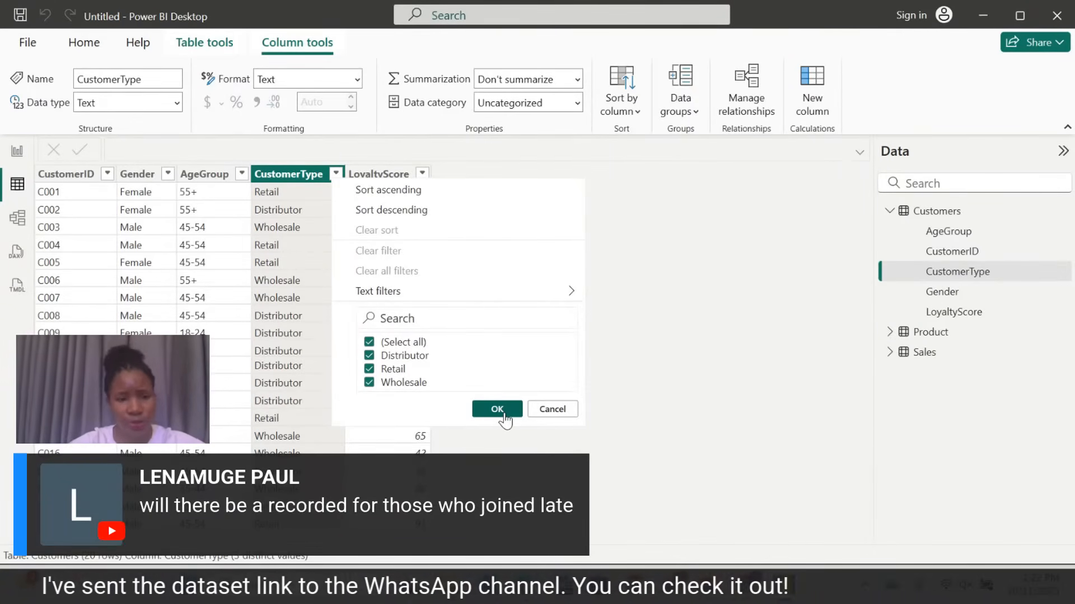
click(497, 409)
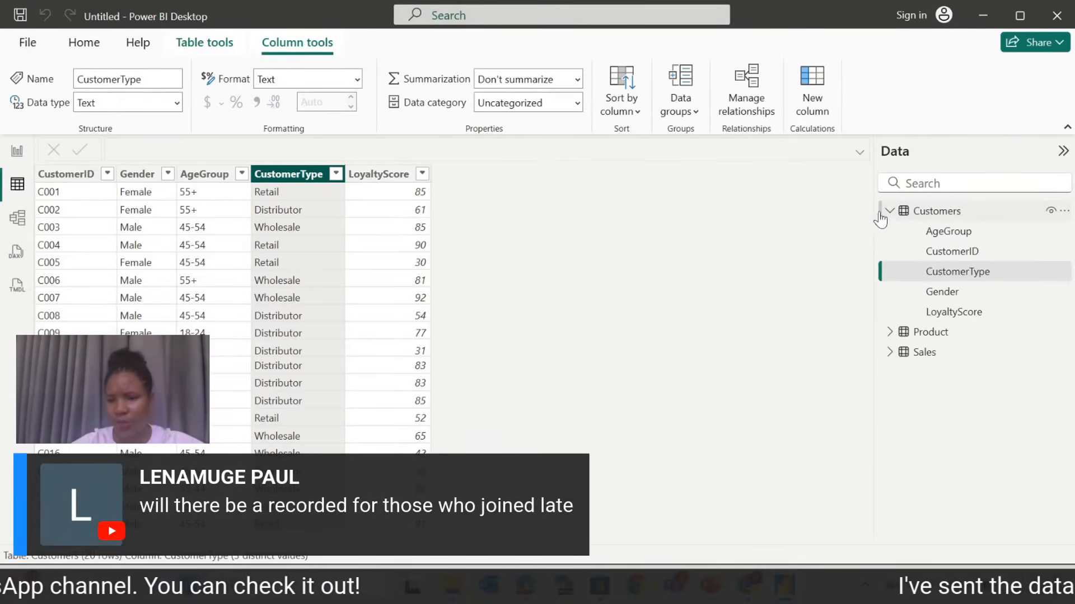
Collapse the Customers field list and show the Product table's data, including its CostPrice column.
click(890, 212)
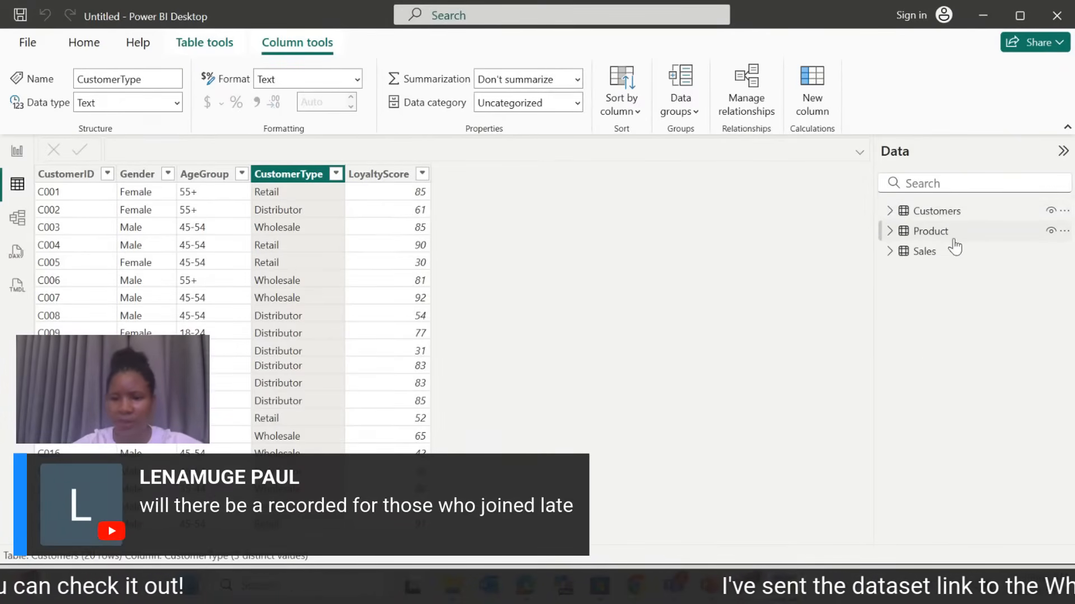
click(948, 235)
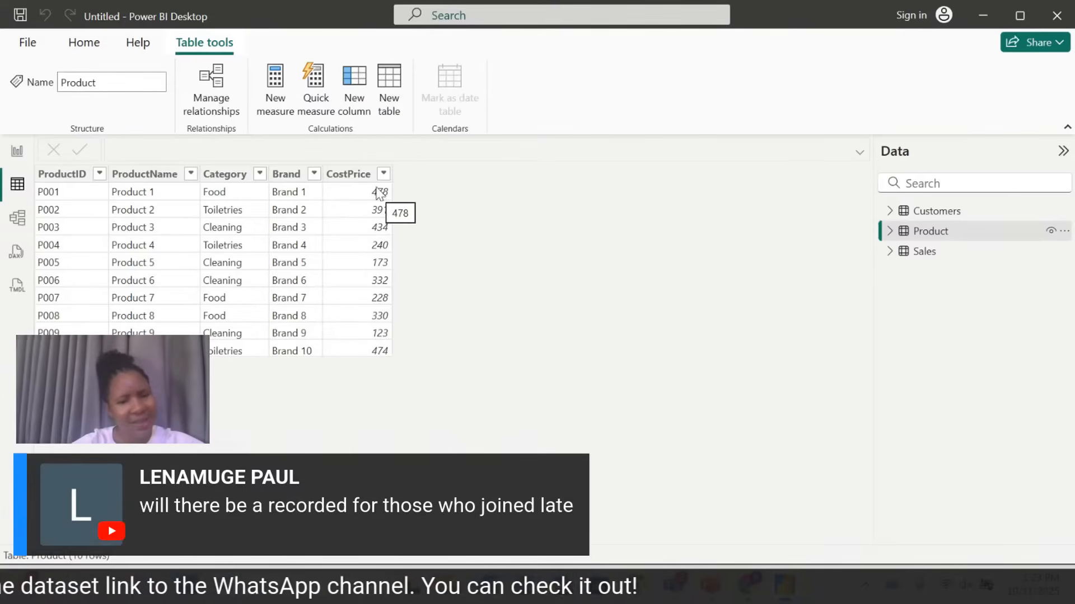
click(379, 178)
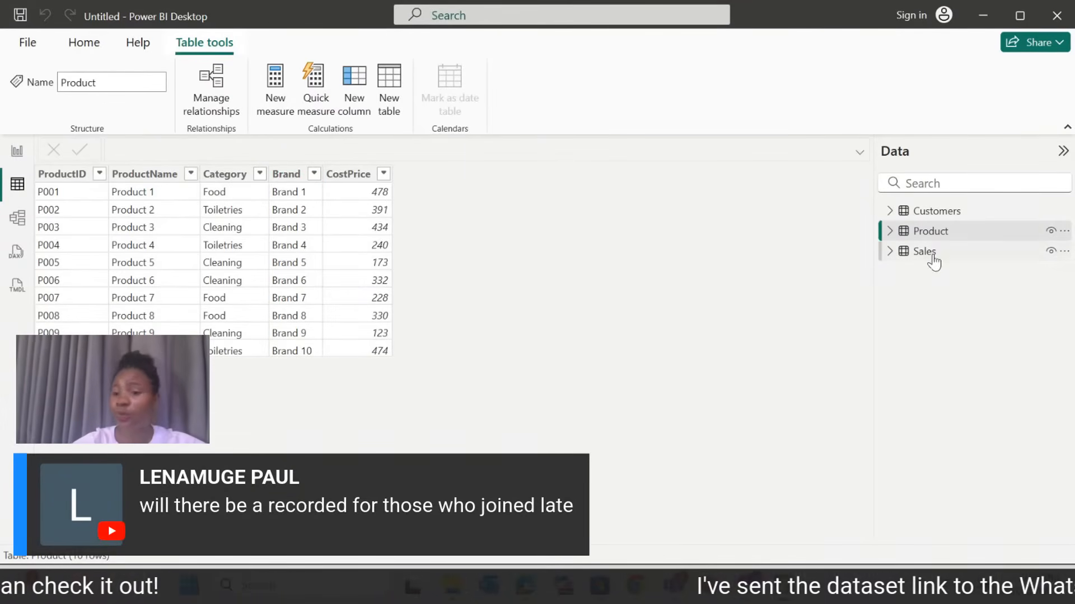
Show the Sales table and check the filter values of its xxxxUnitPrice column, keeping all values selected.
click(941, 256)
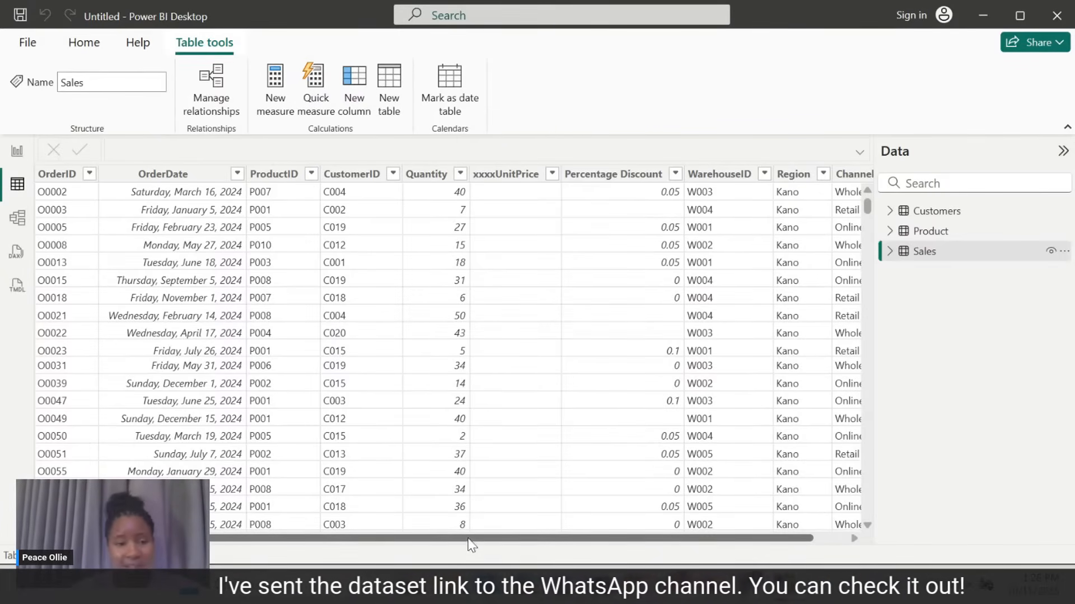
drag(473, 540, 339, 547)
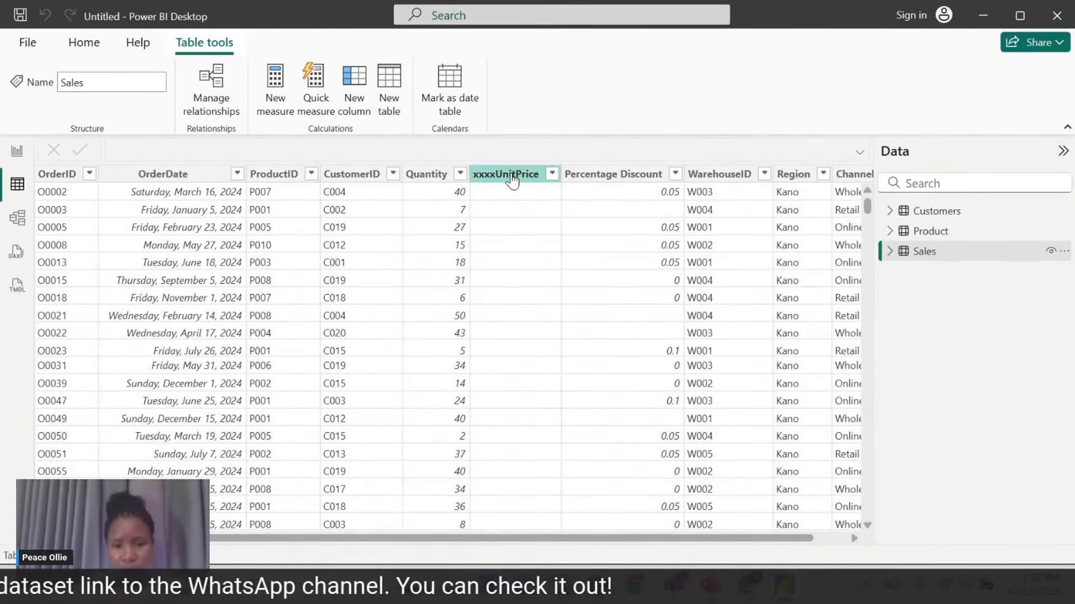
click(553, 174)
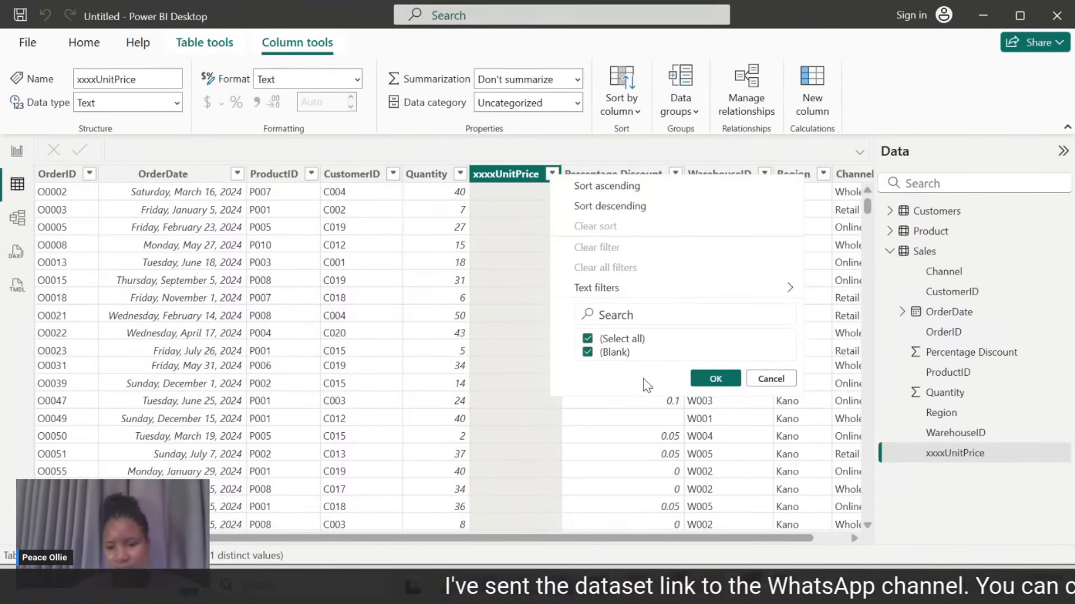
click(716, 379)
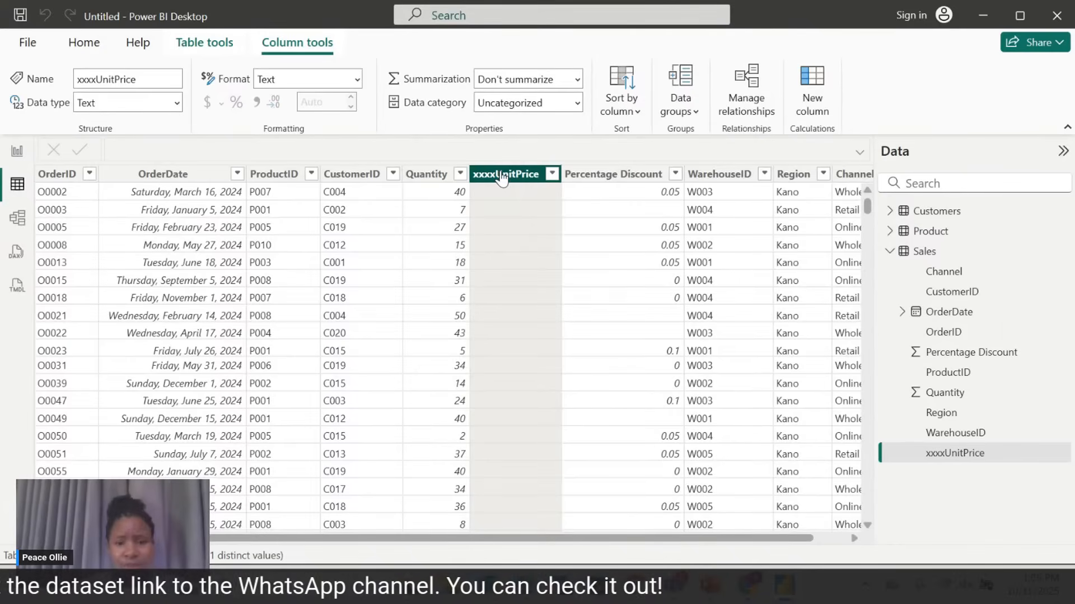
Open the loaded tables in the Power Query Editor using Transform data.
click(84, 44)
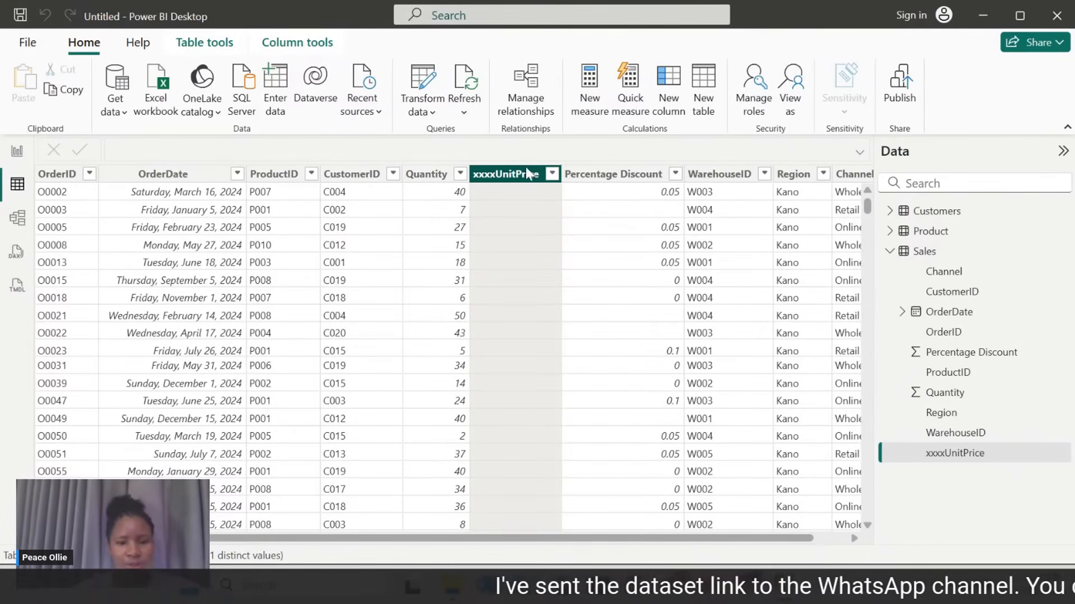
click(193, 46)
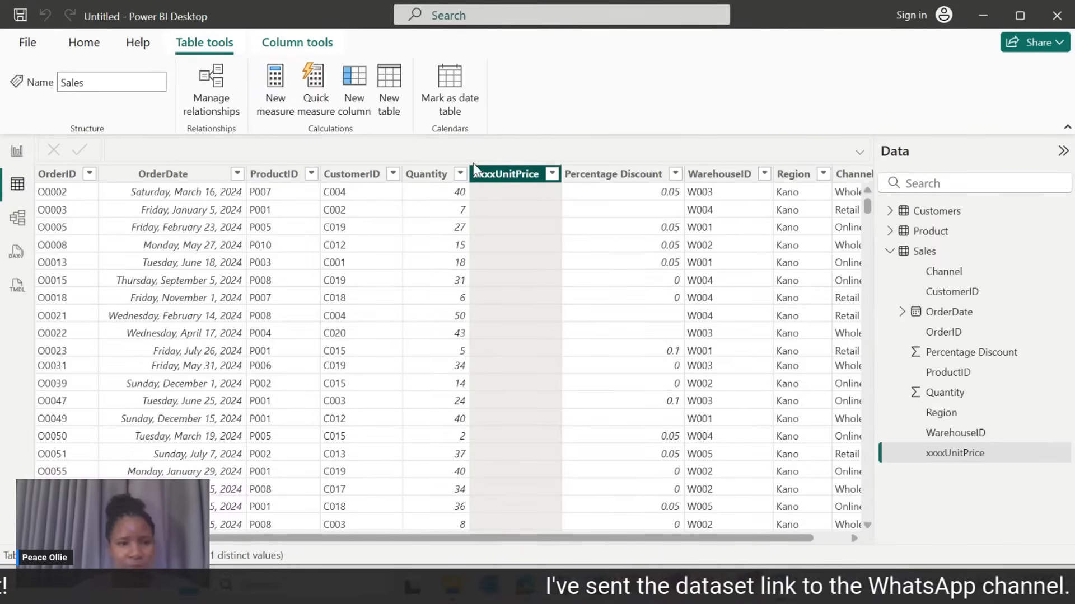
click(85, 44)
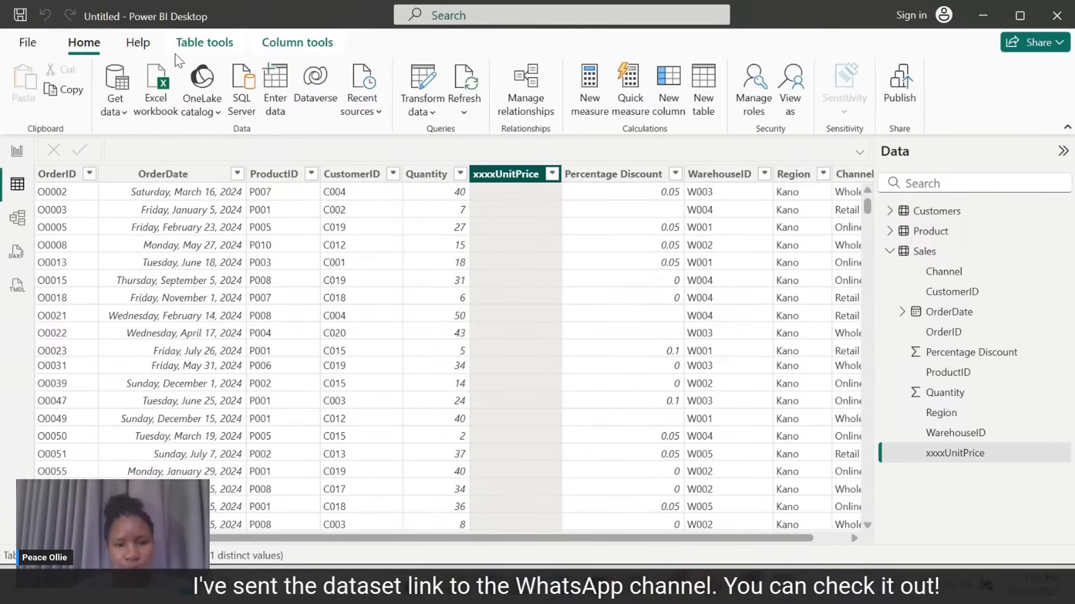
click(429, 107)
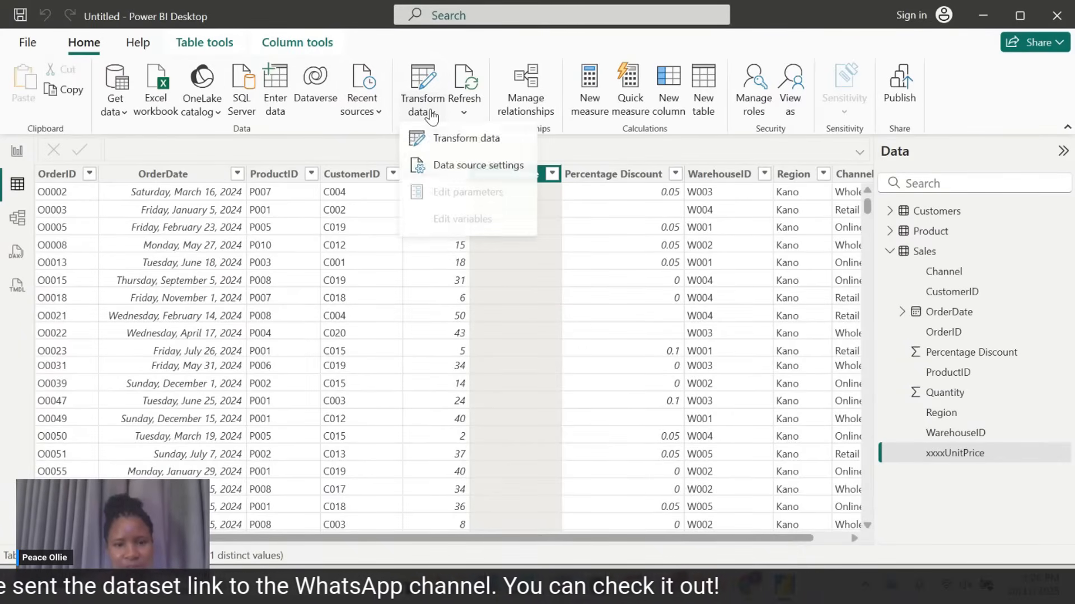
click(452, 134)
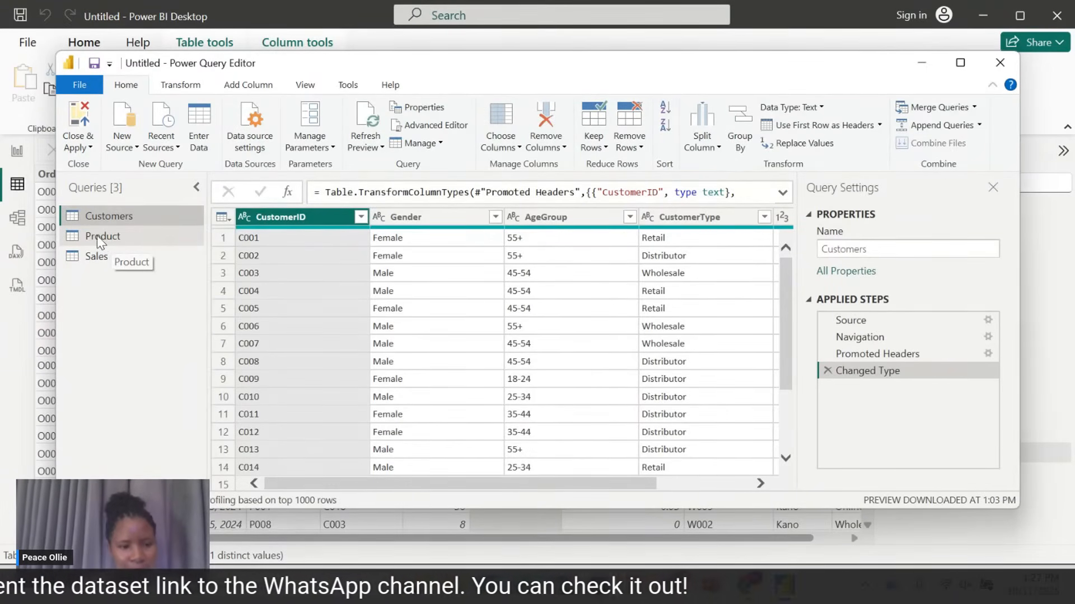
Show the Sales query and look through its columns from OrderID to xxxxUnitPrice.
click(91, 257)
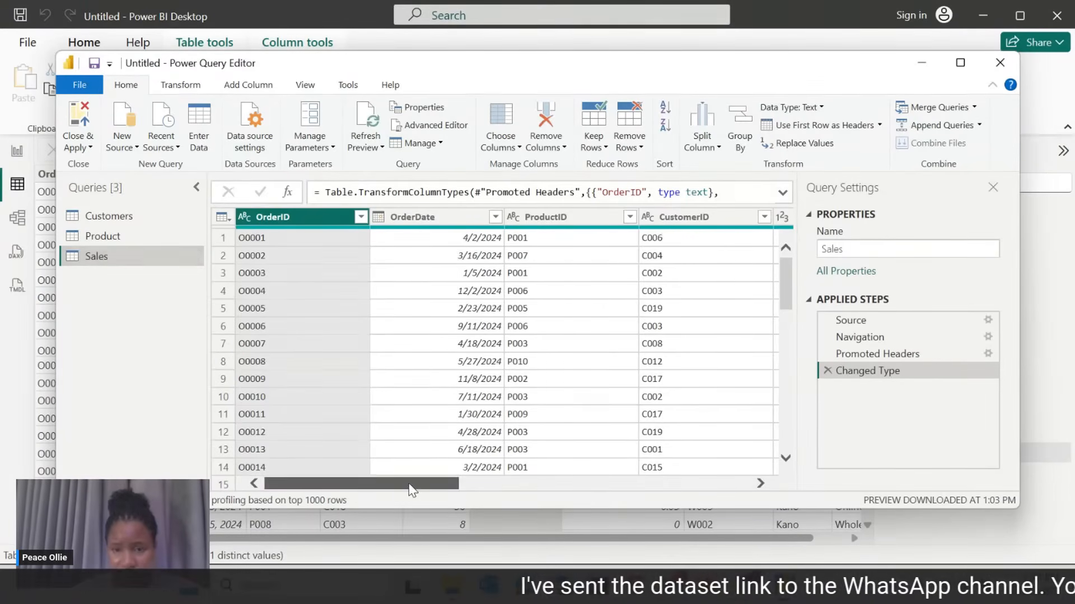
mouse_move(410, 485)
mouse_down()
mouse_move(537, 485)
mouse_move(411, 485)
mouse_up()
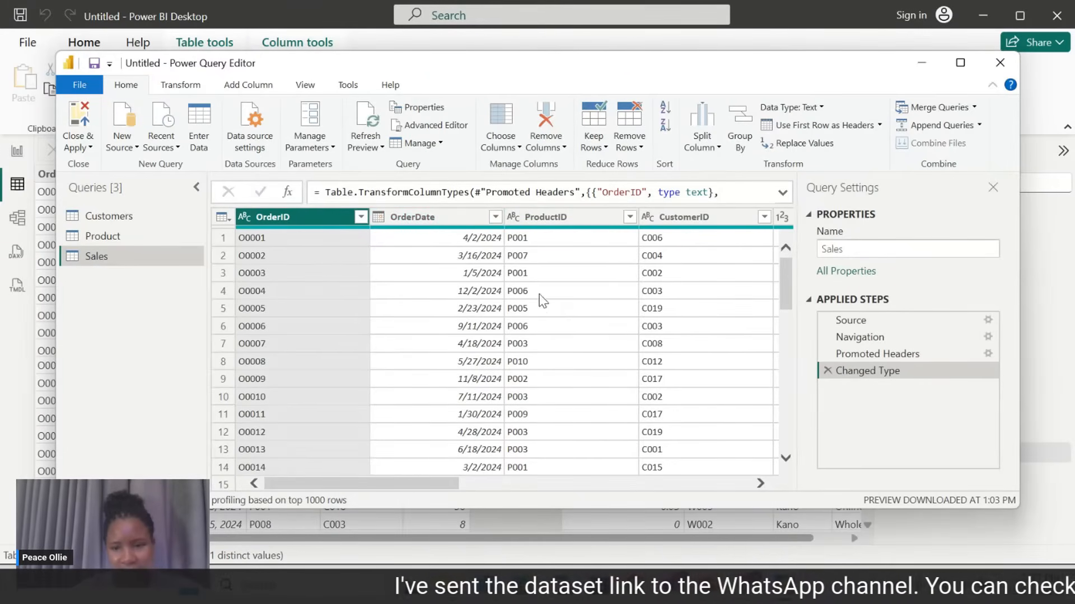
drag(427, 483, 508, 465)
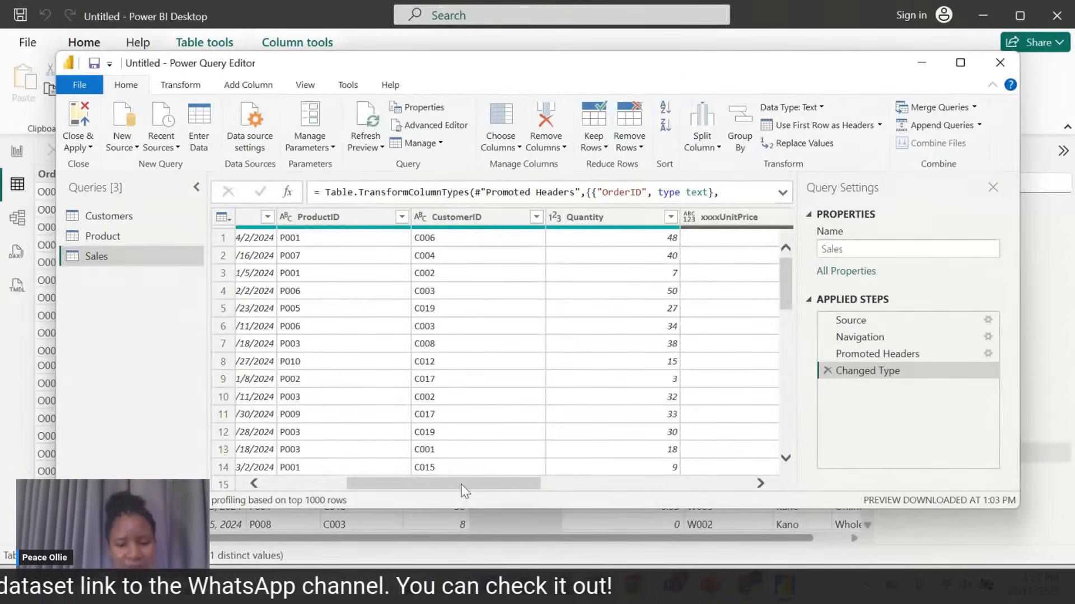
drag(482, 488, 336, 485)
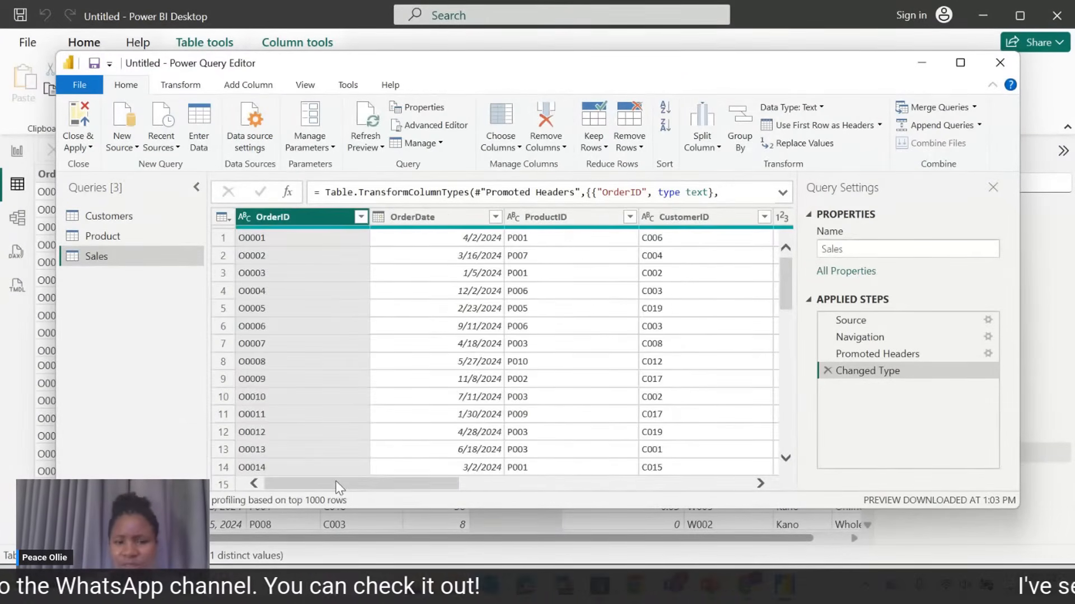
Check the data type options of the OrderID and OrderDate columns, keeping their current types.
click(245, 217)
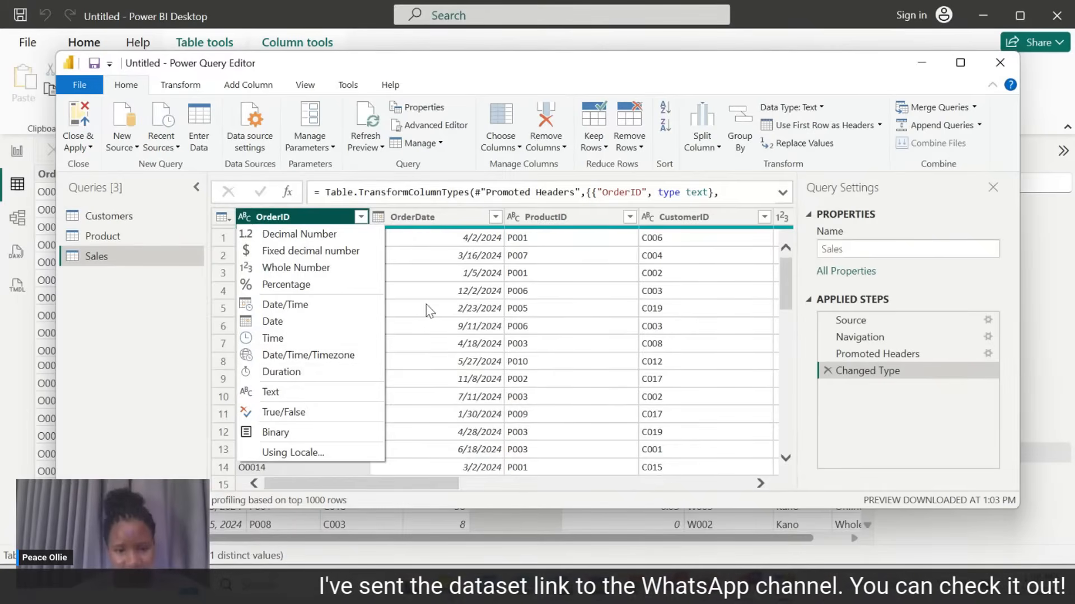
click(405, 301)
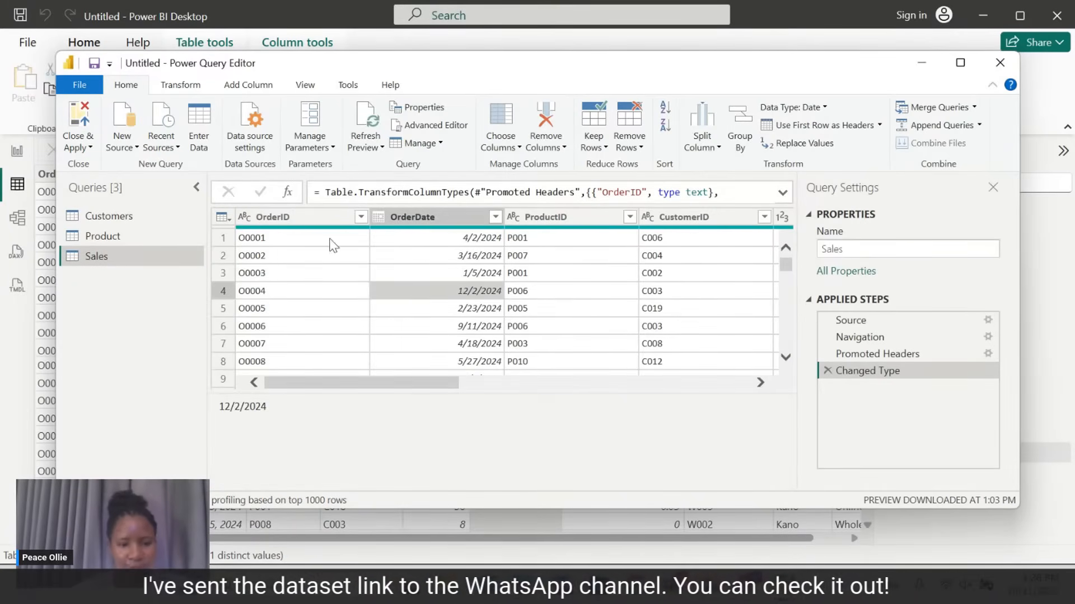
click(378, 218)
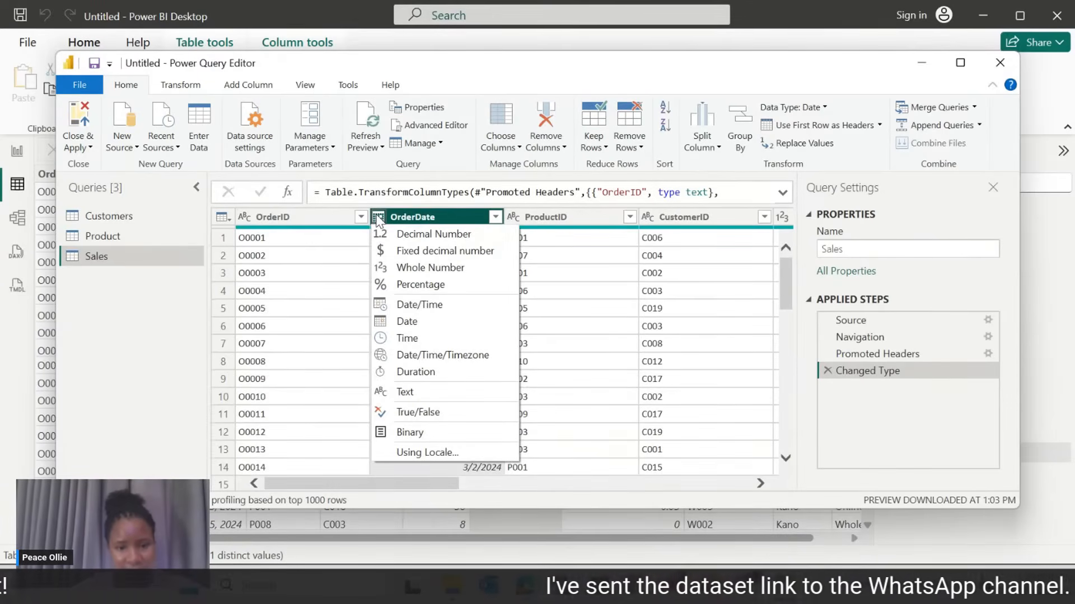
click(557, 260)
click(519, 255)
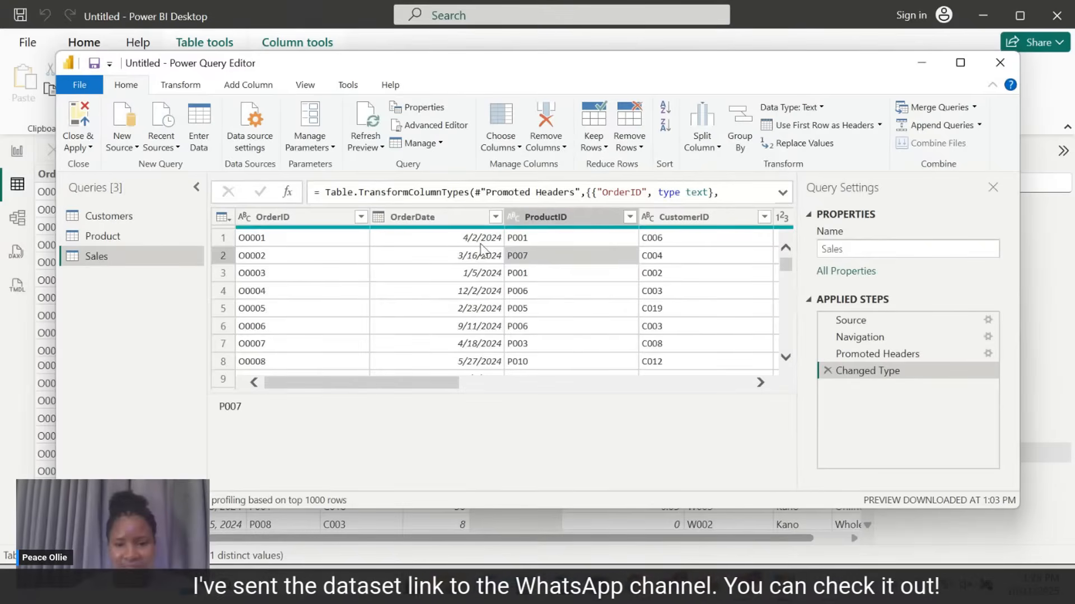
Remove the xxxxUnitPrice column from the Sales query.
drag(431, 382, 586, 365)
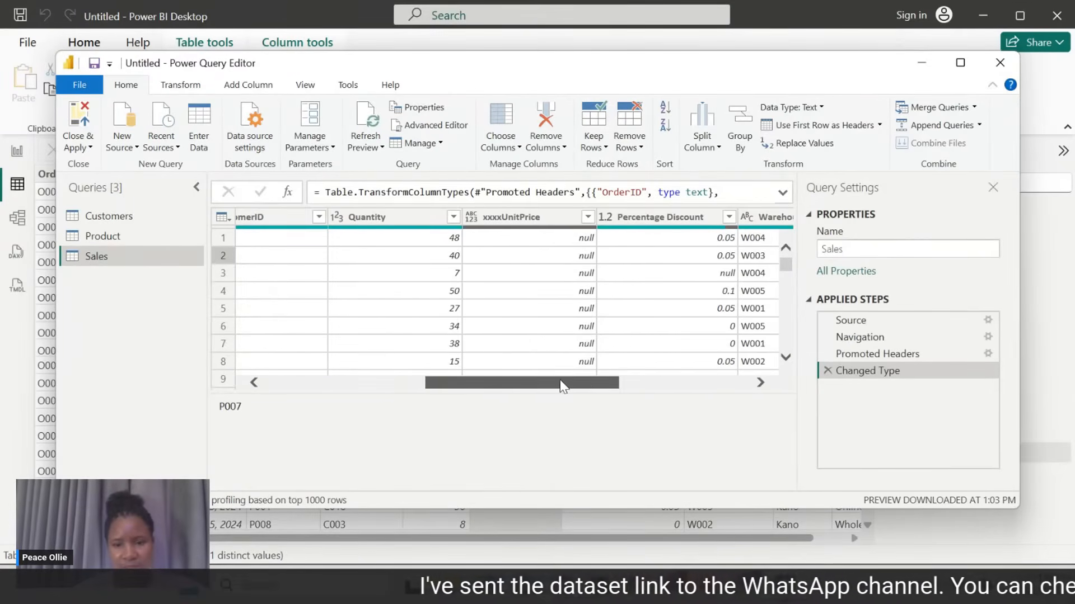
drag(561, 385, 597, 383)
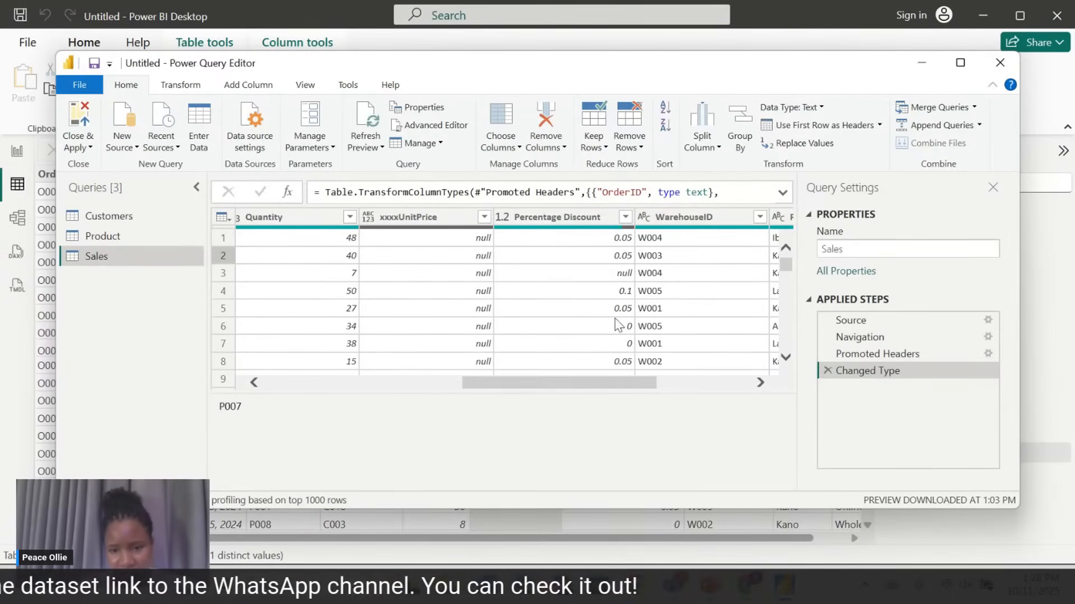
drag(623, 388, 592, 381)
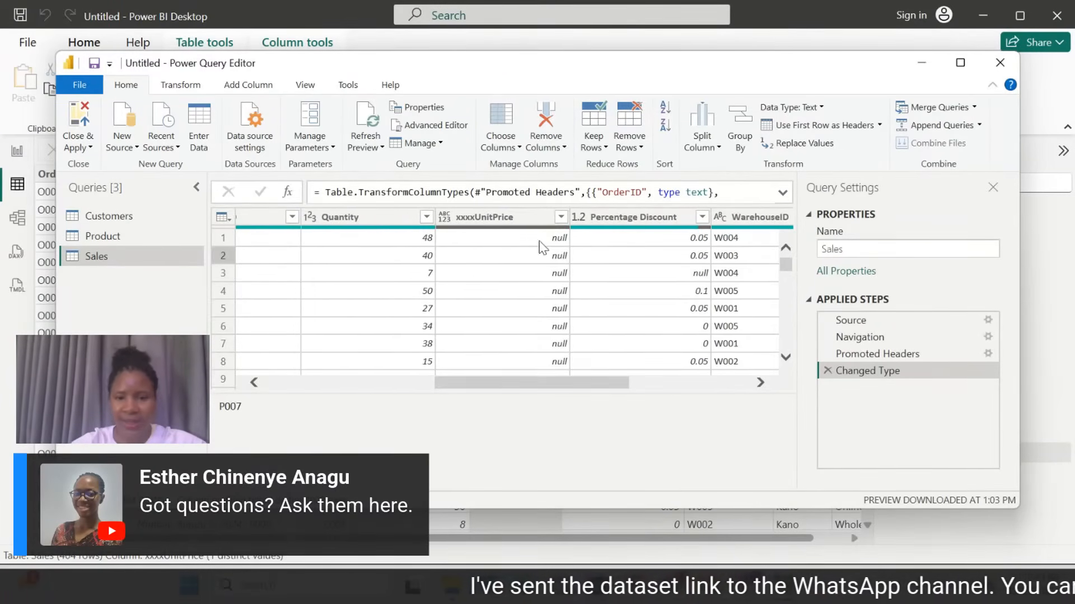
click(516, 216)
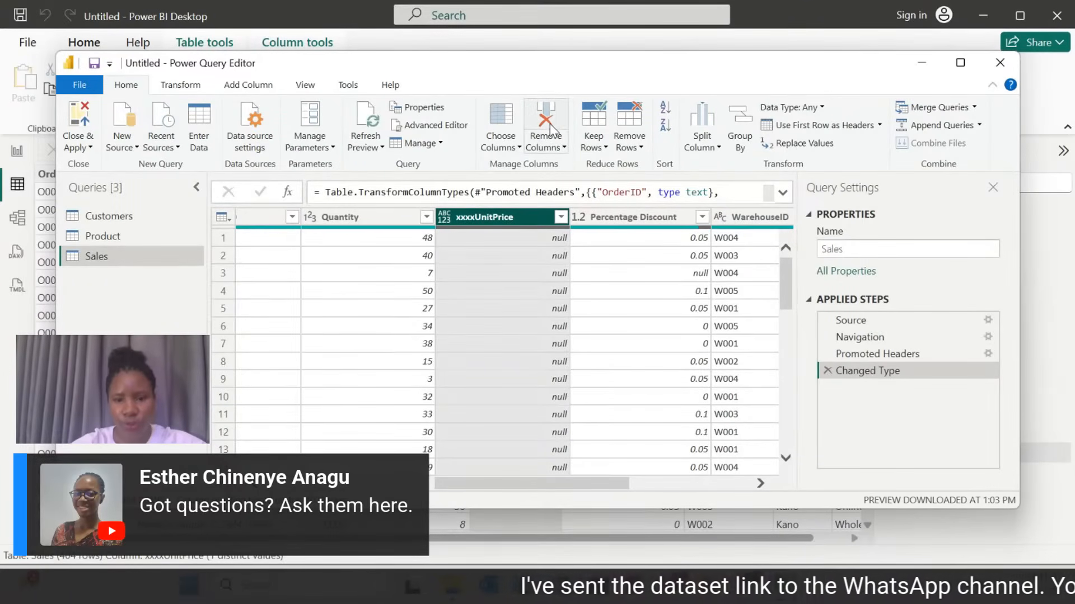
click(557, 144)
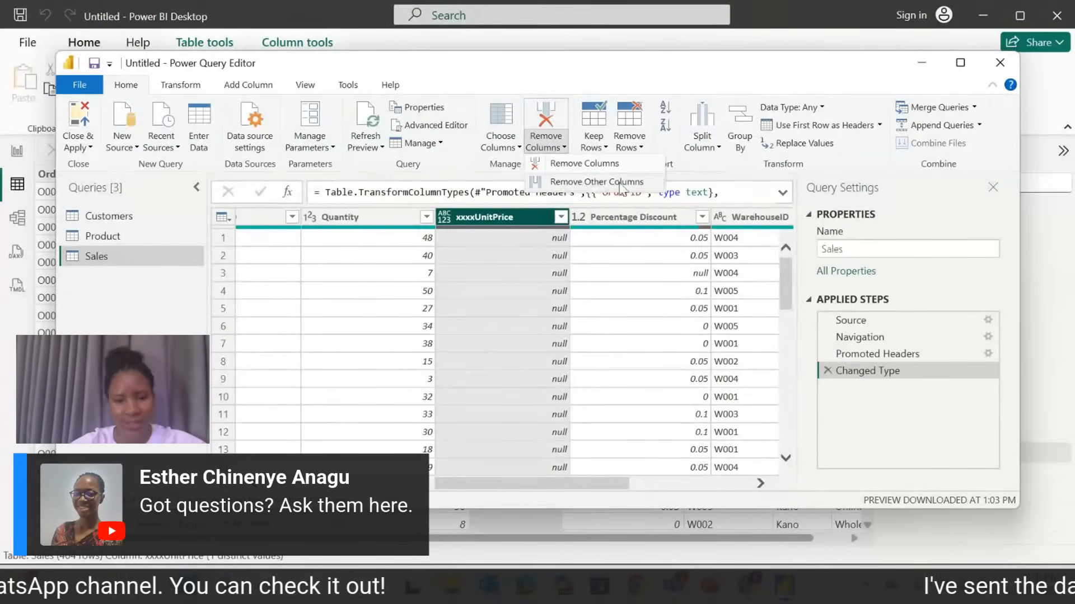
click(584, 164)
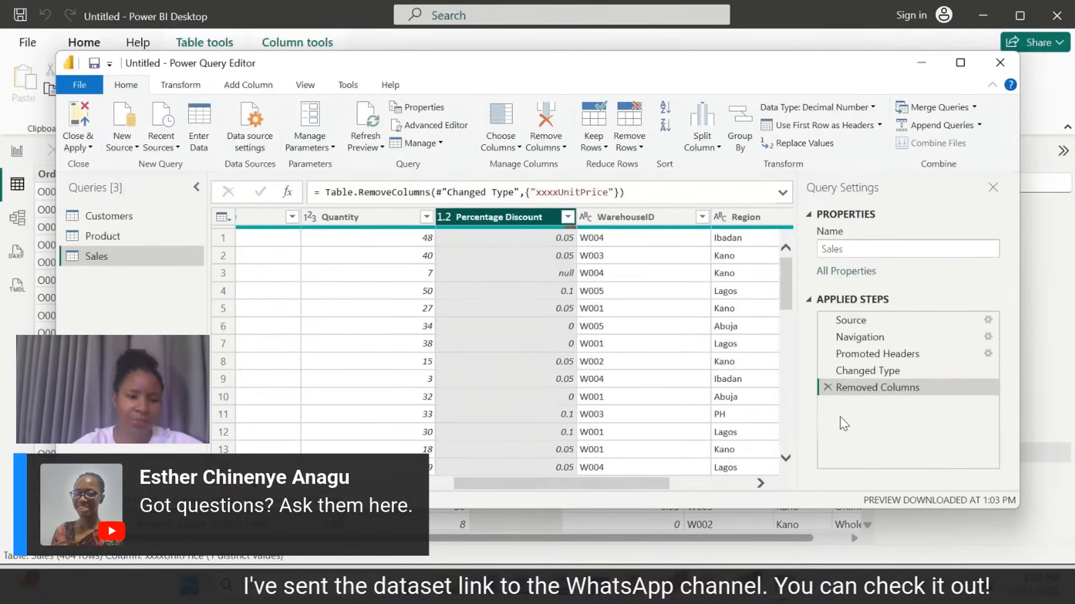
Undo the column removal by deleting its applied step, and remove the xxxxUnitPrice column again.
click(828, 388)
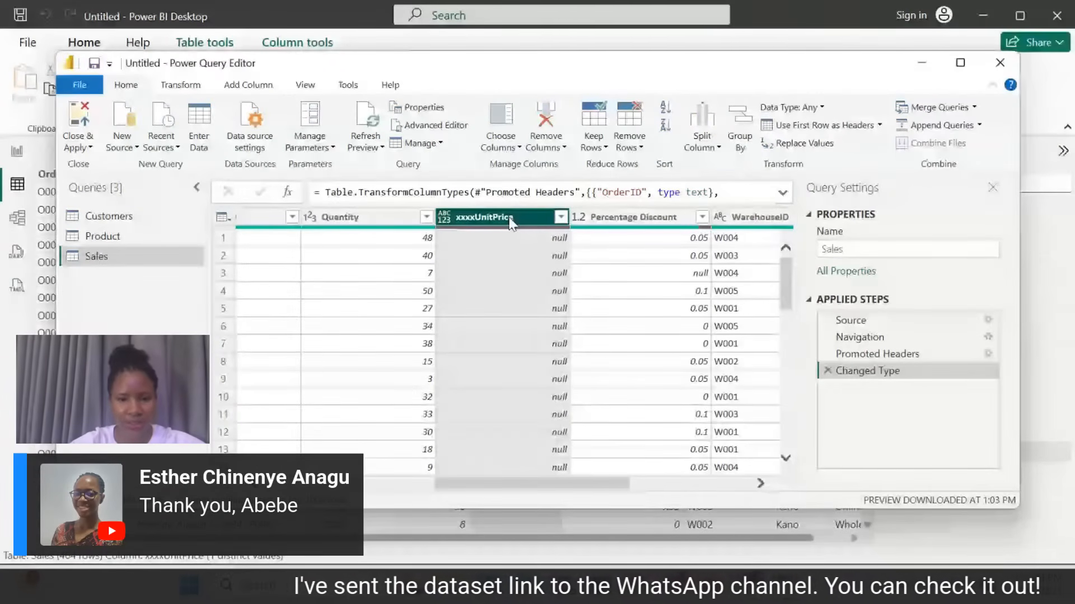
click(564, 149)
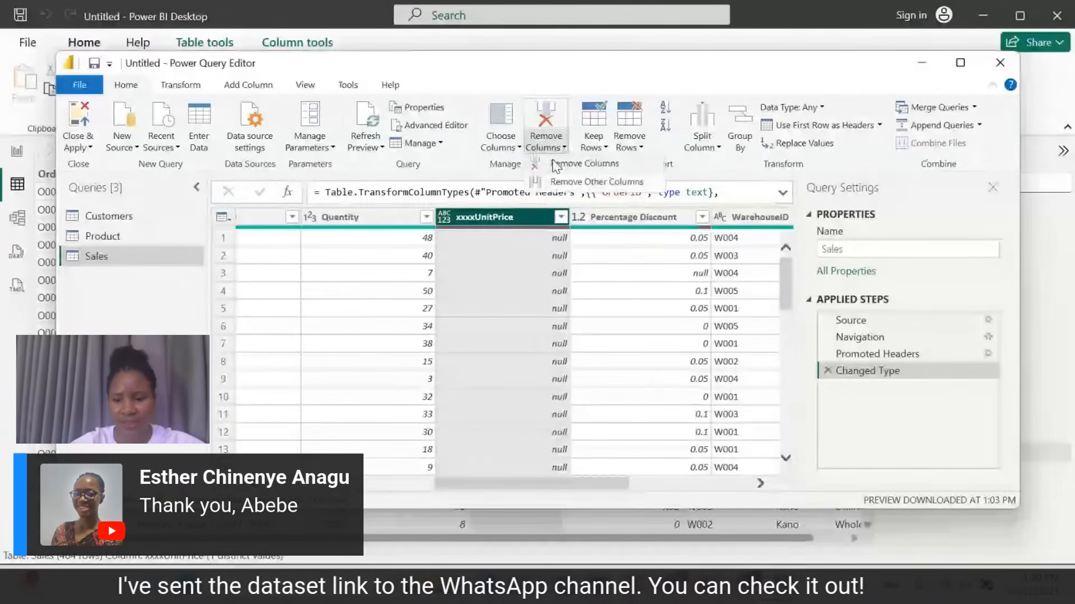
click(557, 163)
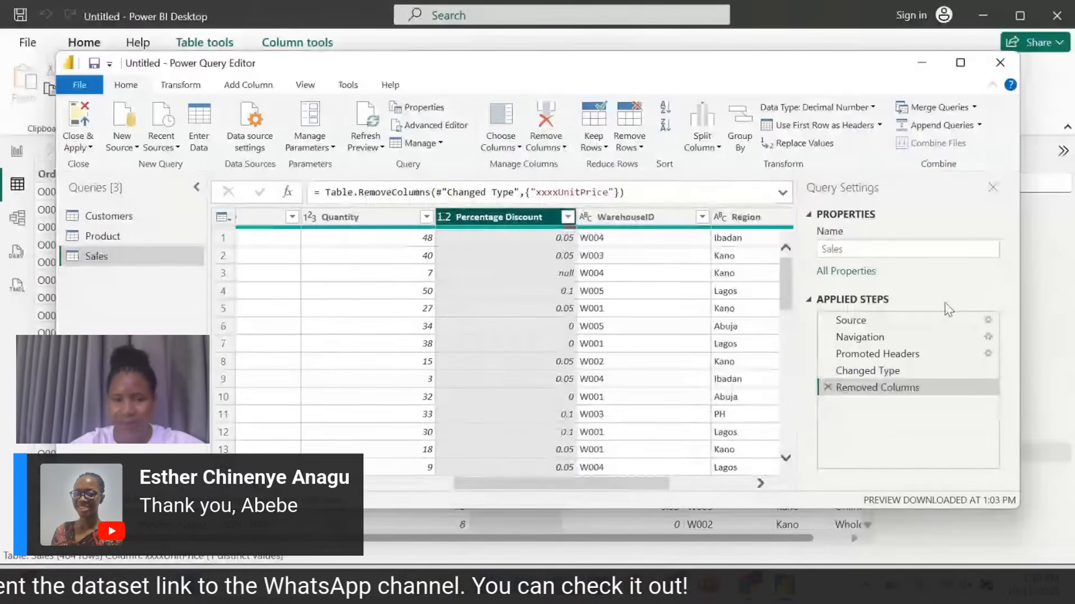
Apply the column removal to the data model and close the Power Query Editor.
drag(514, 483, 342, 485)
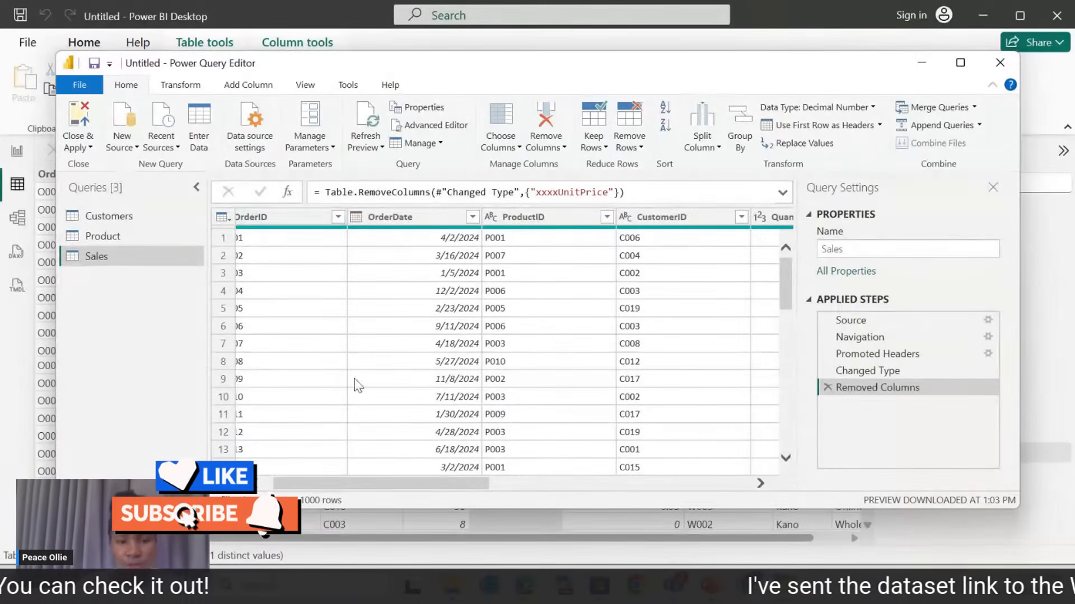
drag(423, 483, 388, 466)
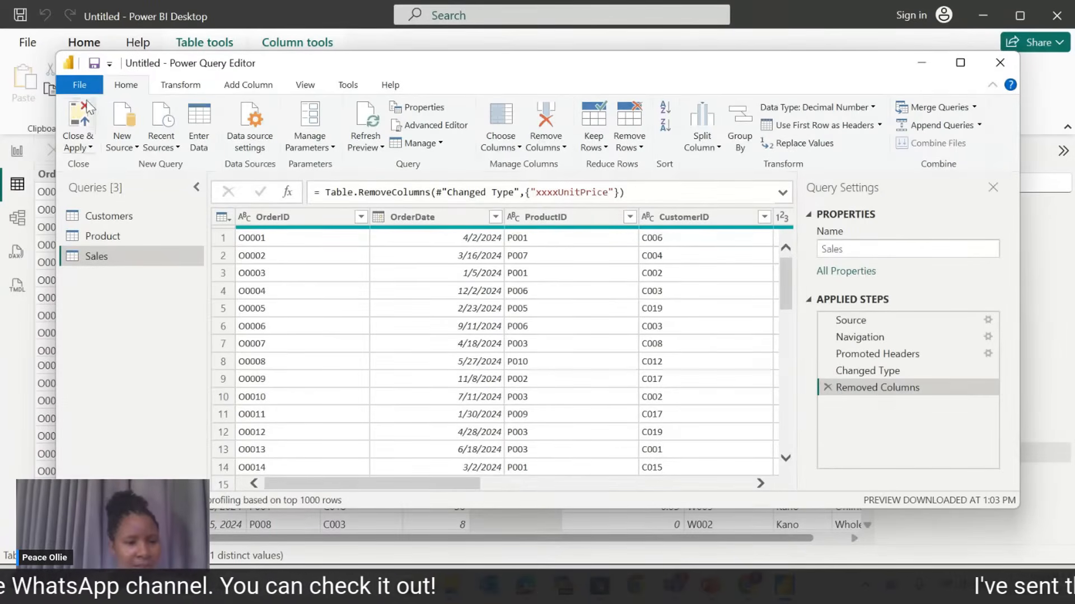
click(90, 148)
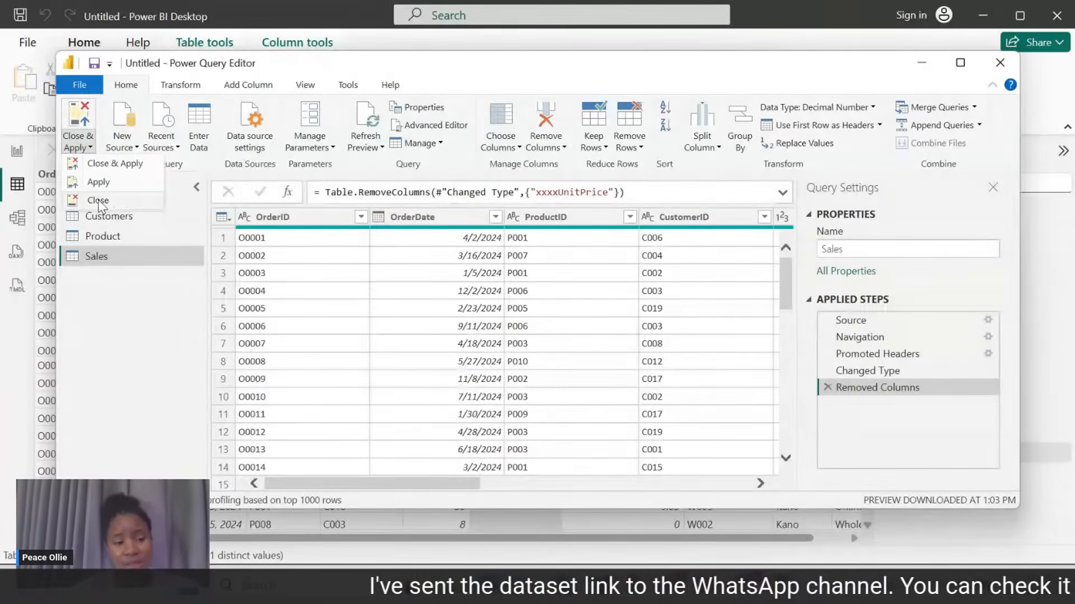
click(118, 166)
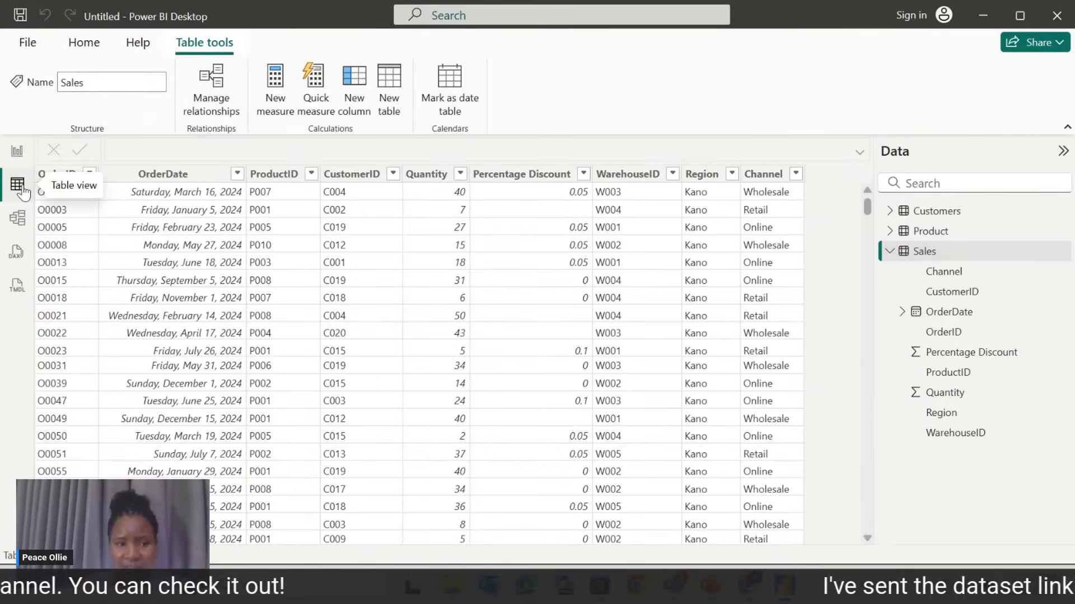
View the table relationships in Model view and the blank Report view, and return to the Sales data in Table view.
click(18, 220)
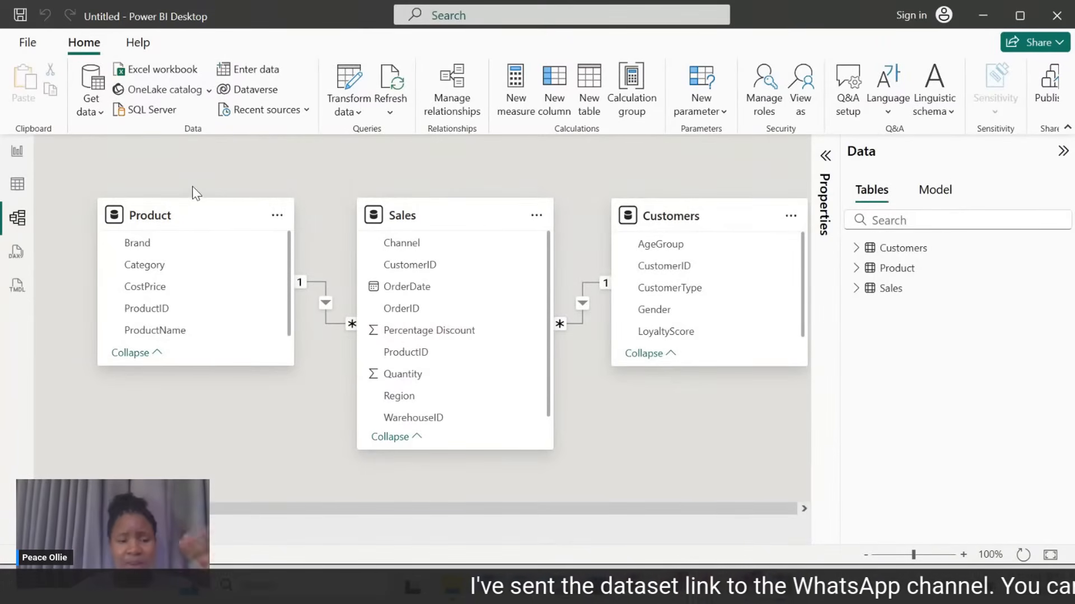
click(16, 154)
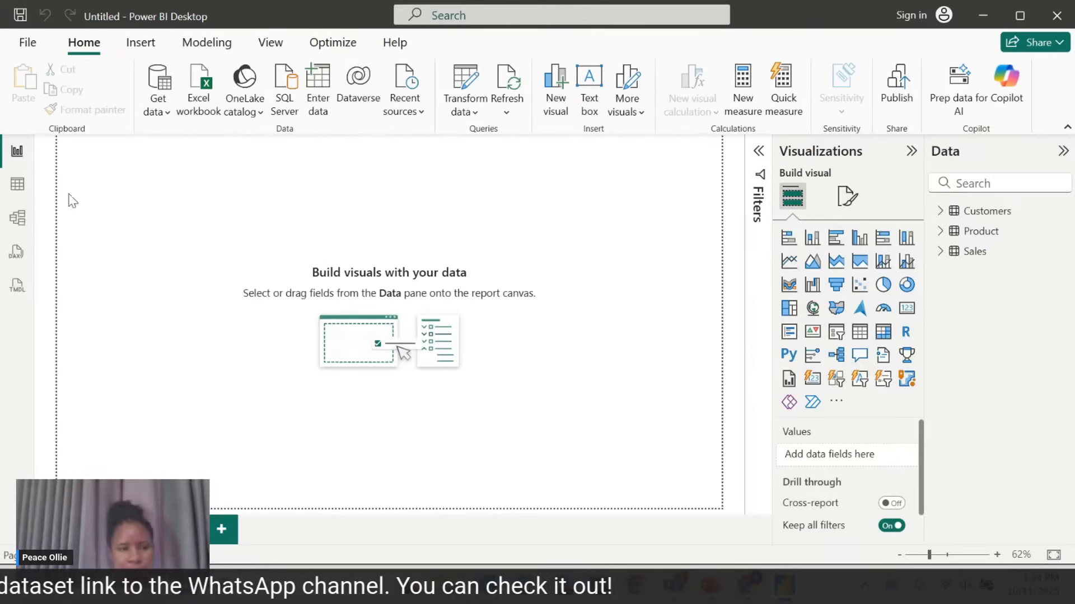
click(17, 186)
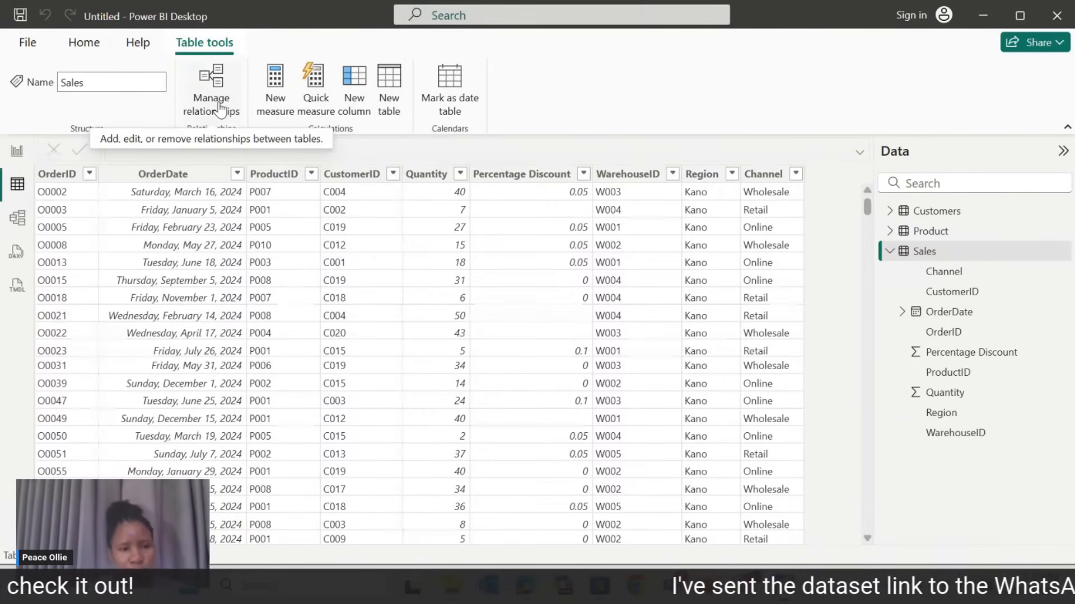
Reopen the Power Query Editor and delete the Removed Columns step from the Sales query to restore xxxxUnitPrice.
click(84, 45)
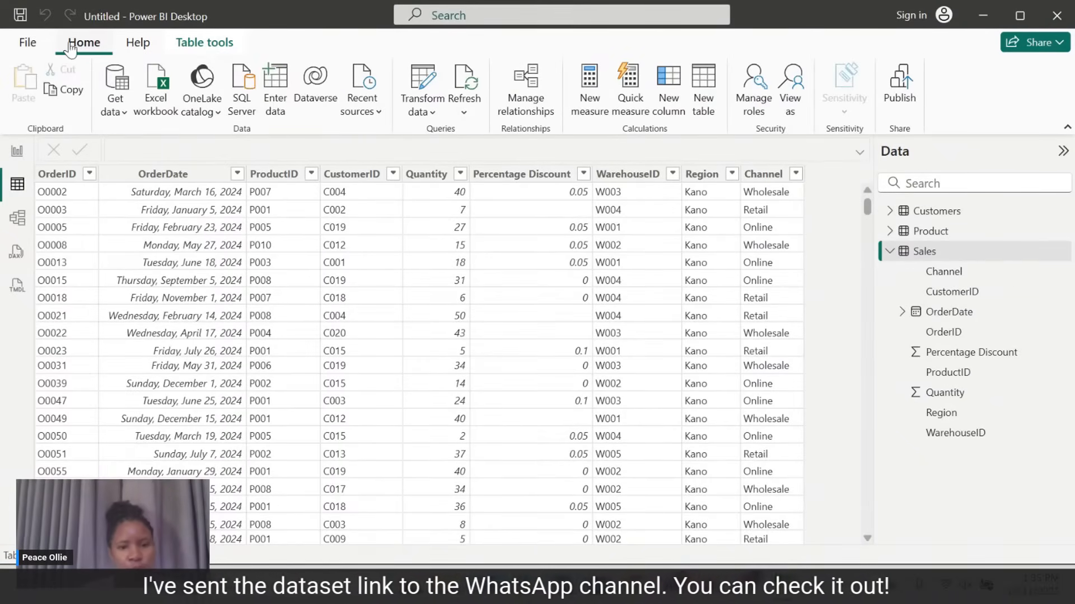
click(432, 114)
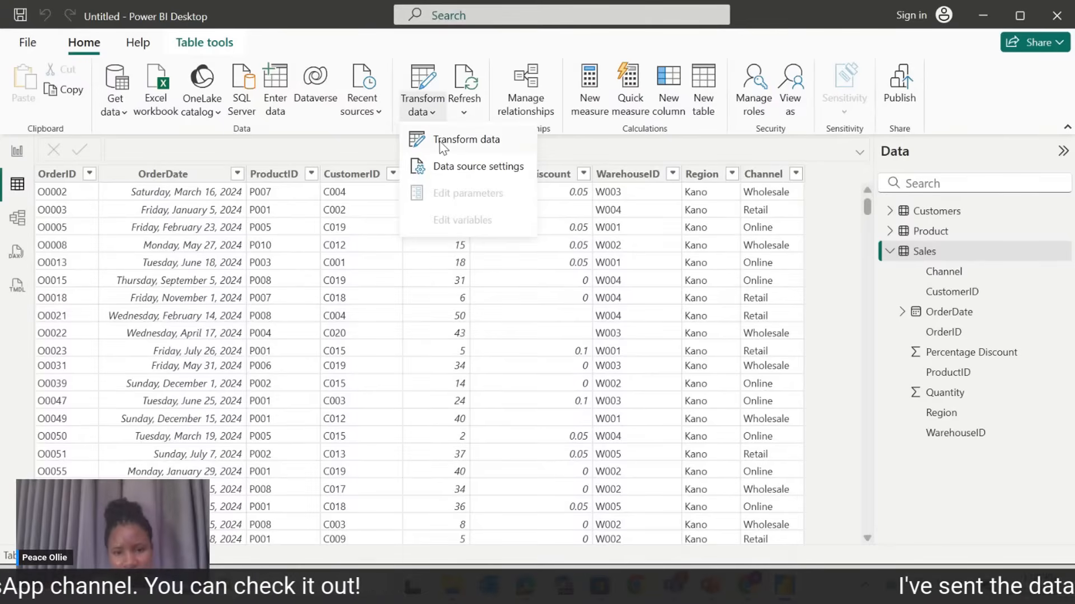
click(443, 141)
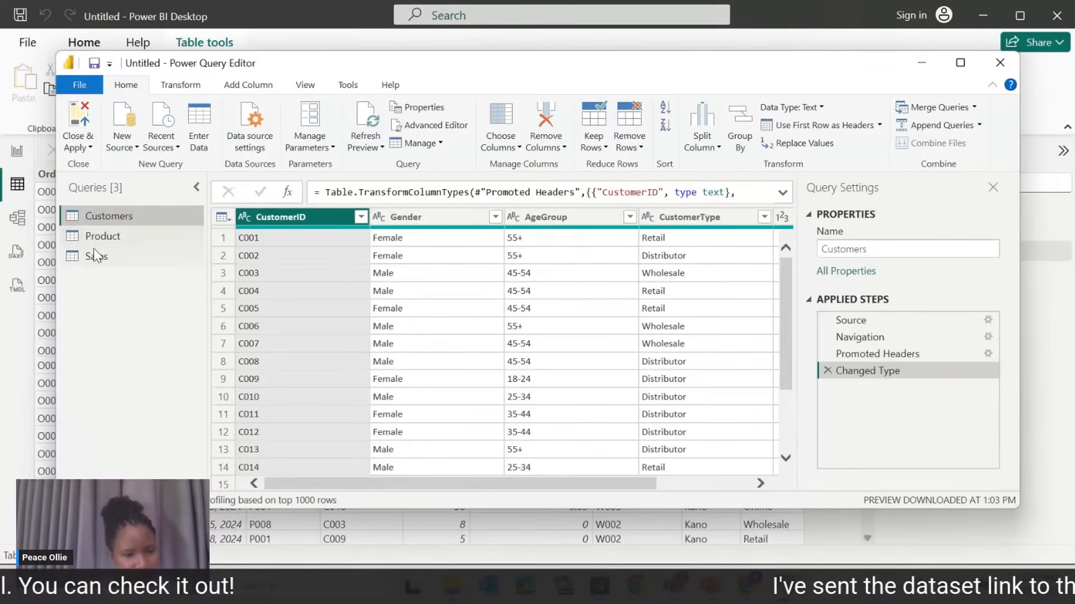
click(107, 257)
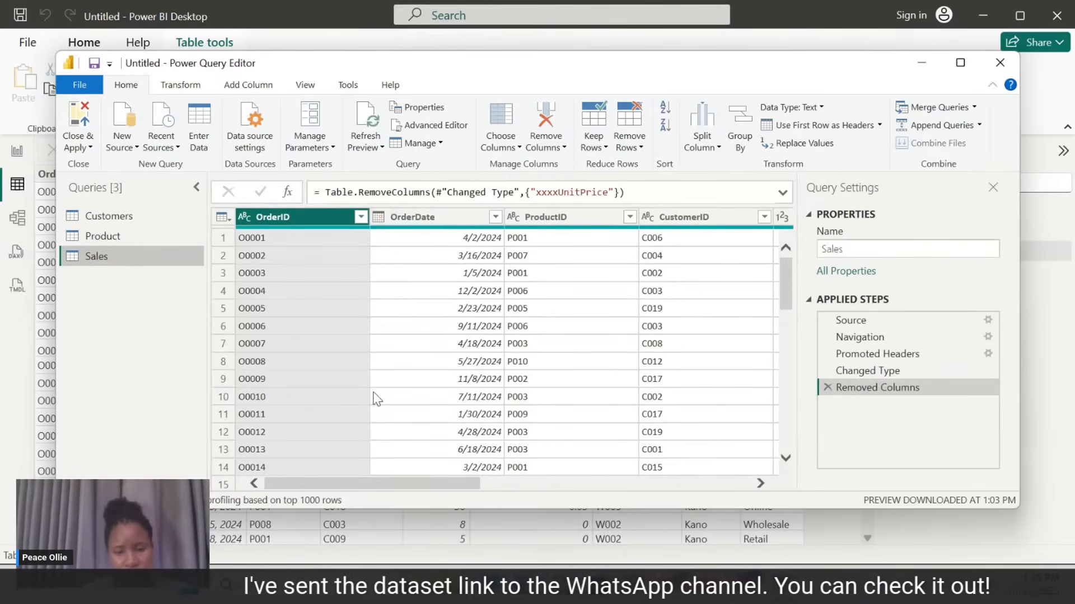
drag(429, 492, 702, 463)
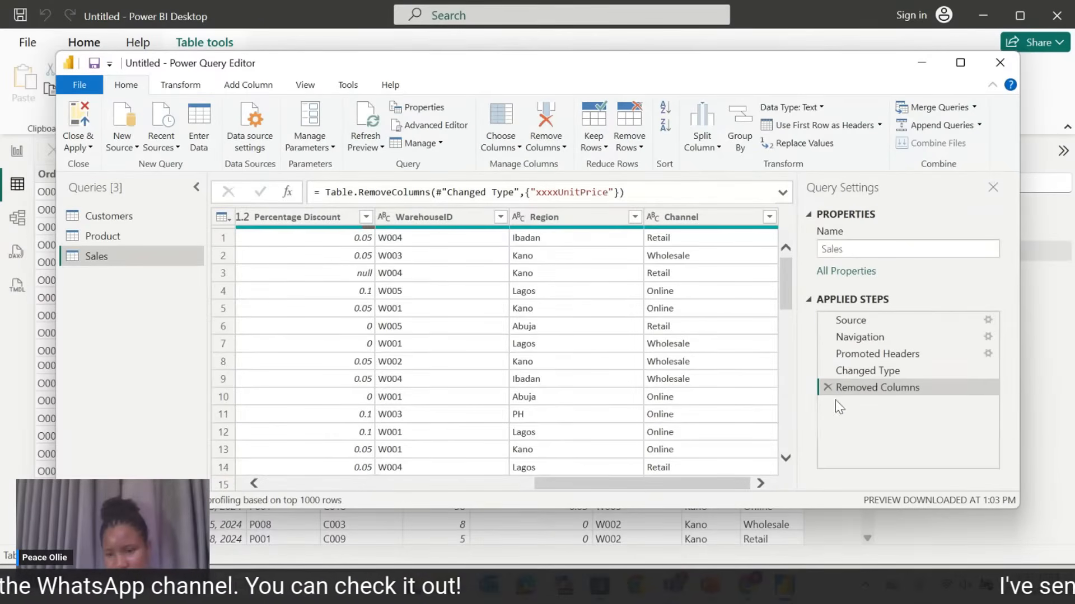
click(827, 387)
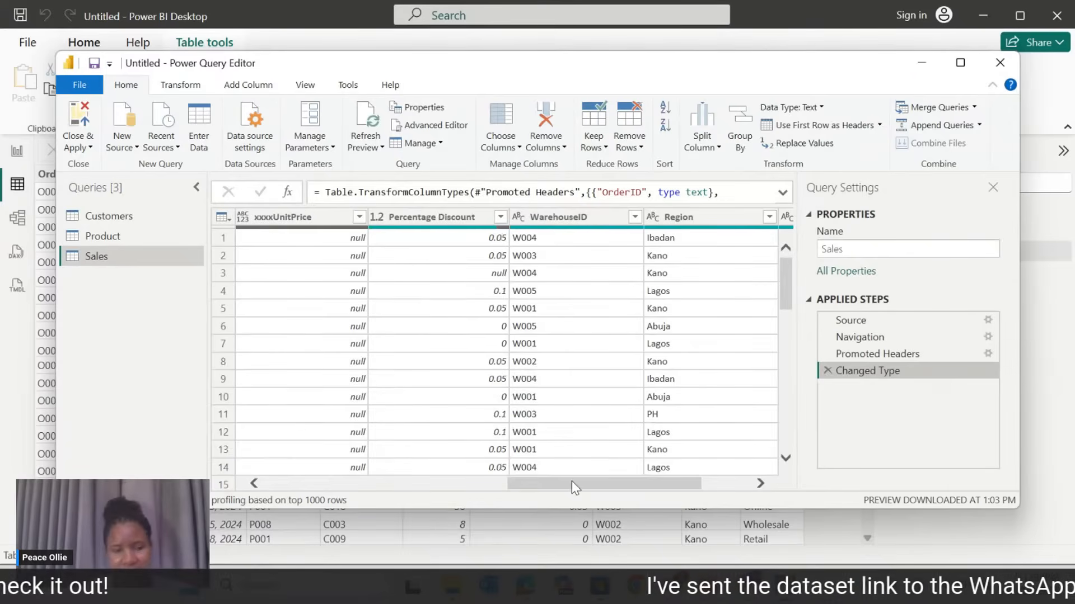
drag(573, 485, 504, 485)
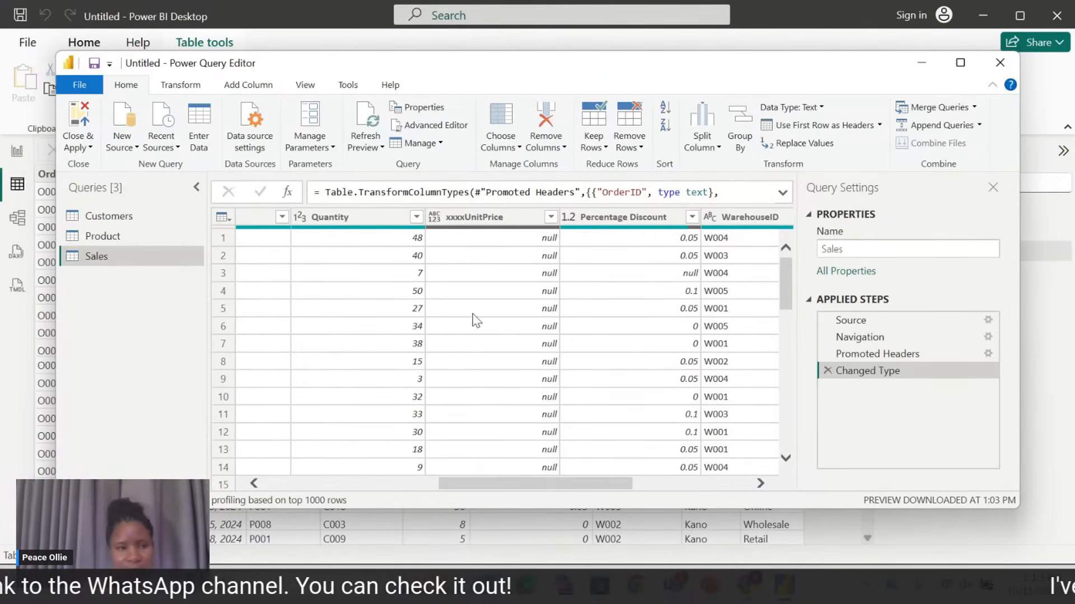
Close the Power Query Editor with the pending changes applied, check Report view, and return to the Sales data in Table view.
click(999, 63)
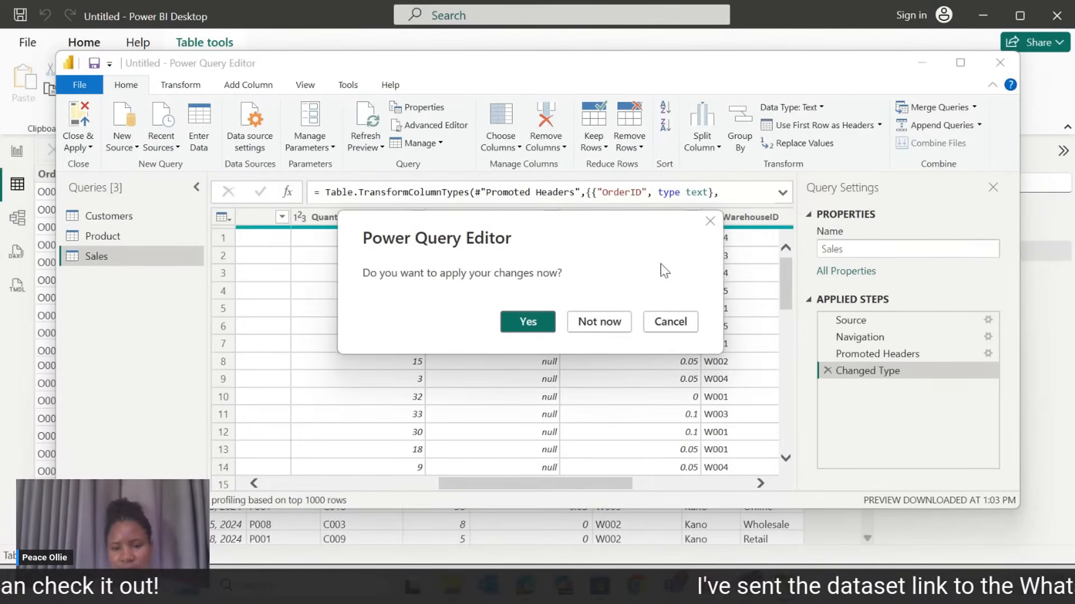
click(528, 321)
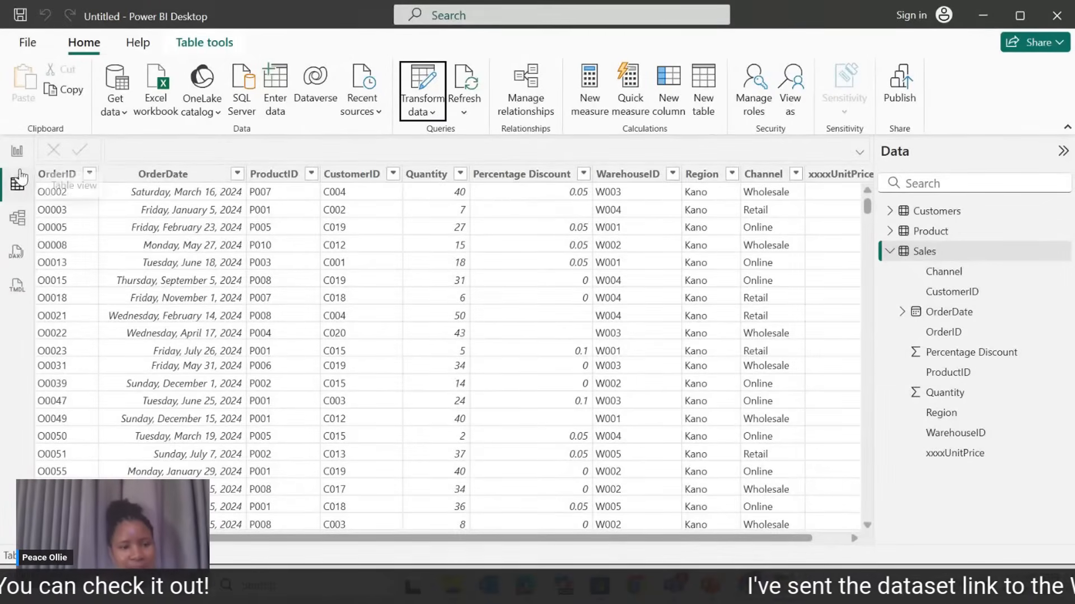
click(18, 151)
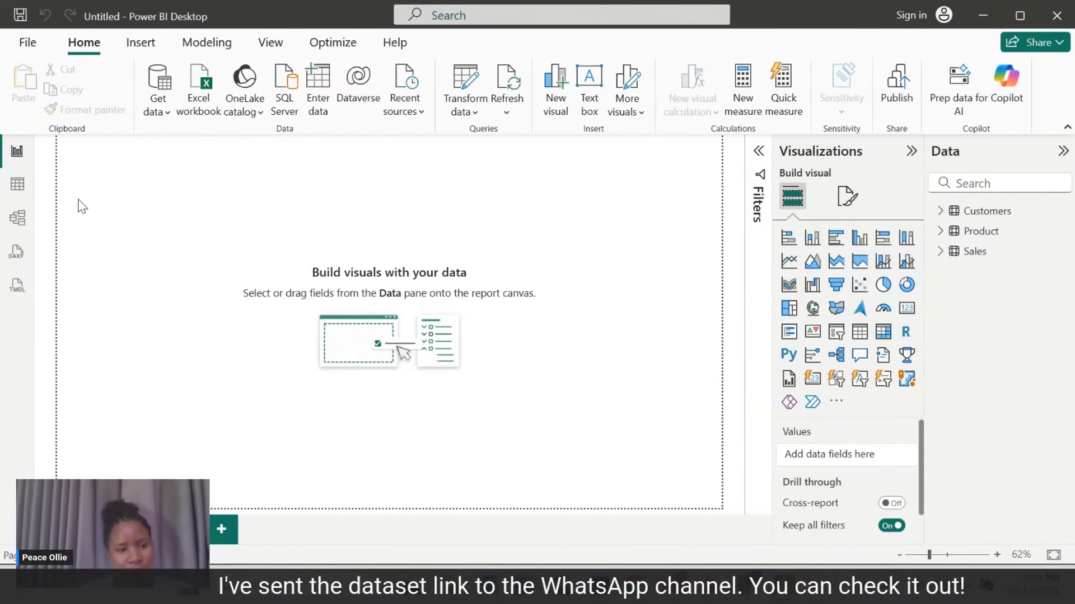
click(17, 186)
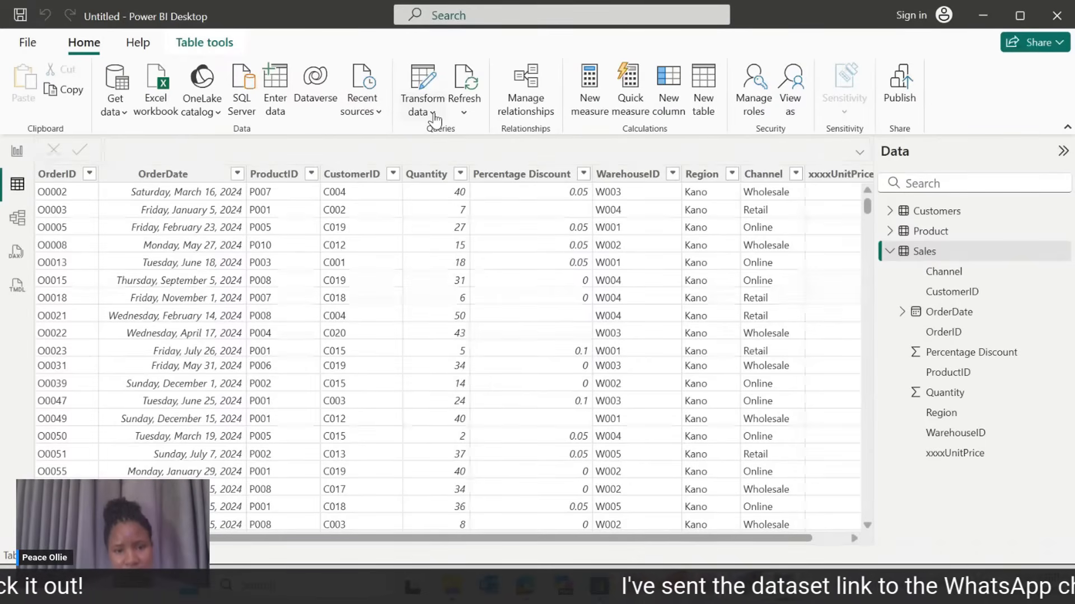
Reopen the Power Query Editor and check the values in the Sales query's xxxxUnitPrice column, accepting its filter with all values selected.
click(433, 113)
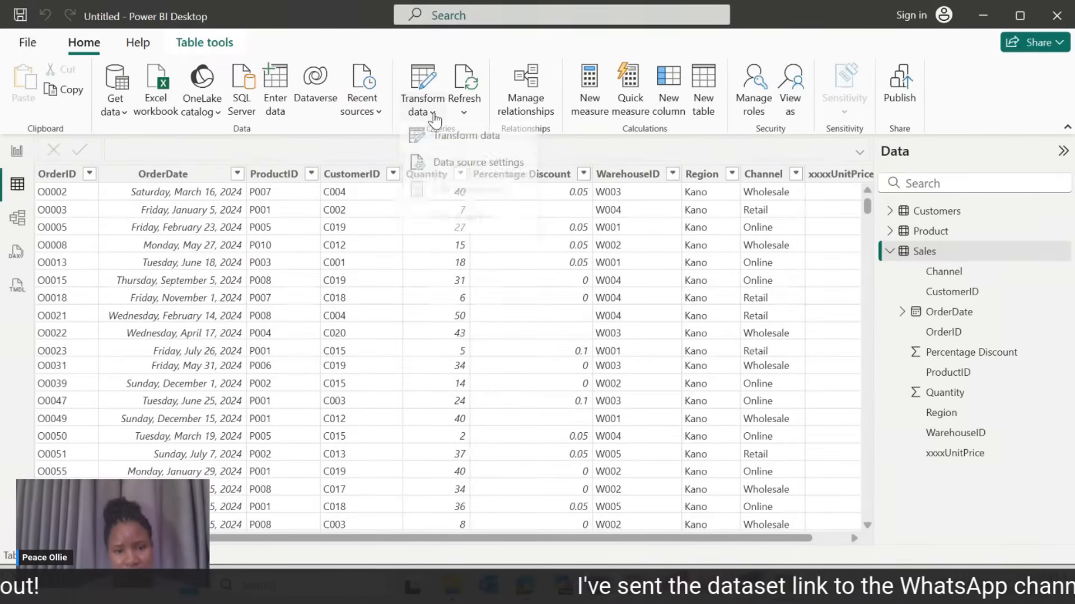
click(469, 144)
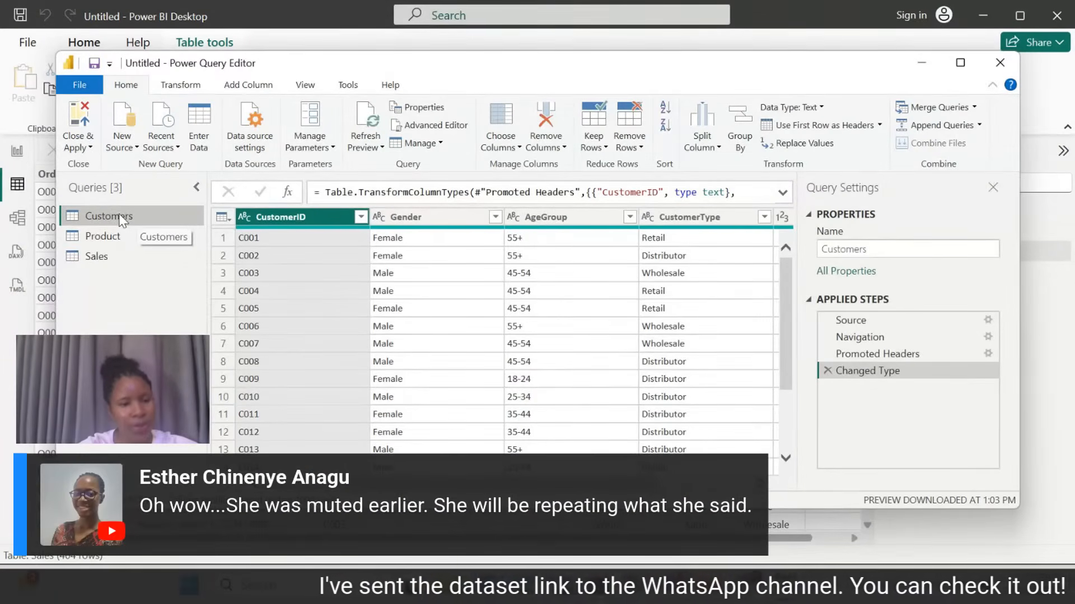
click(101, 258)
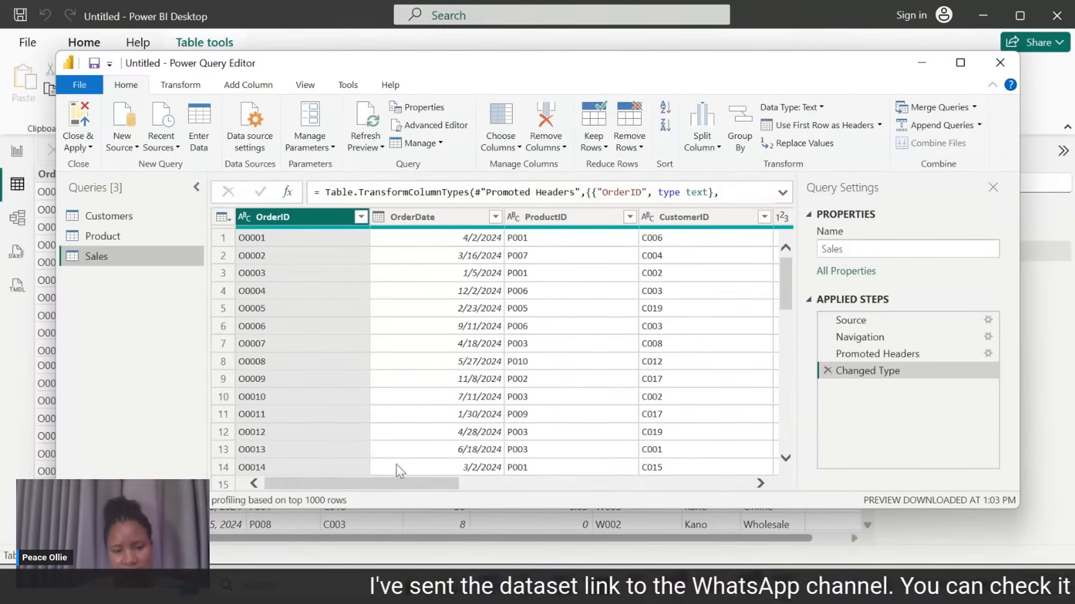
drag(427, 486, 609, 487)
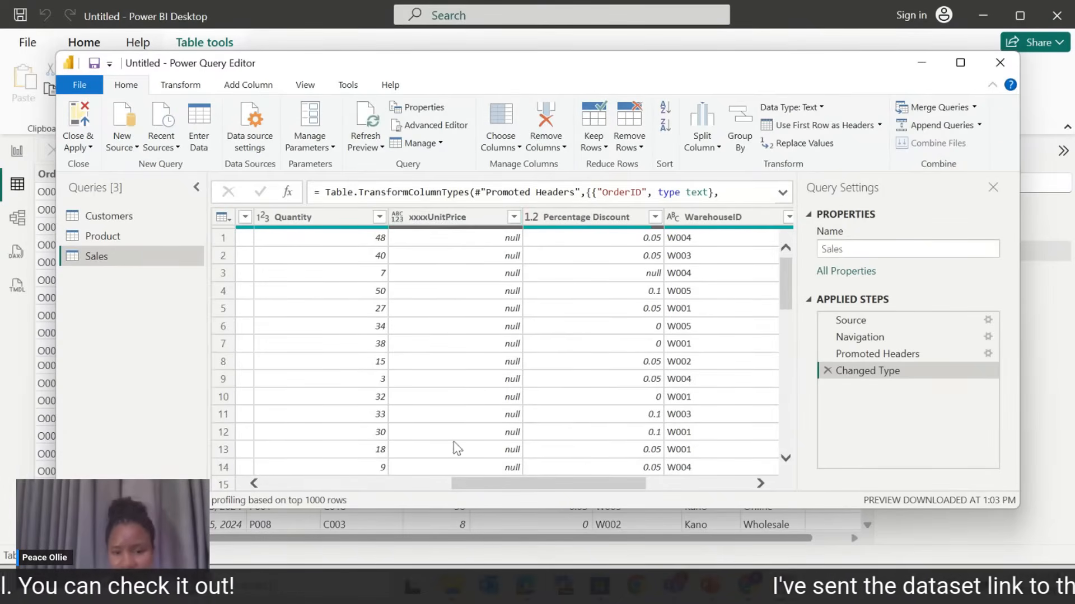
click(513, 217)
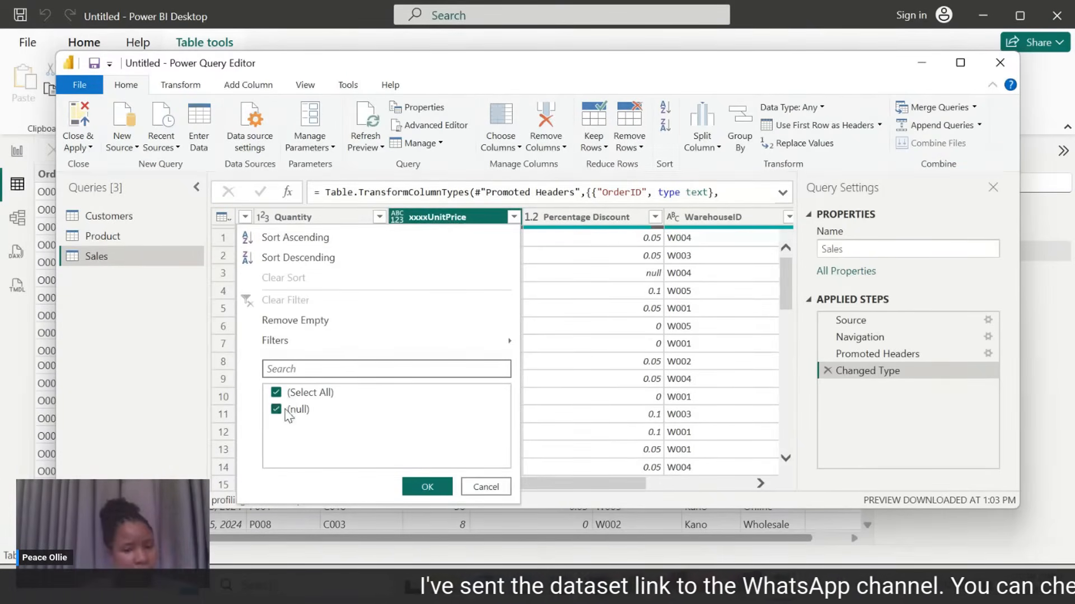
click(427, 485)
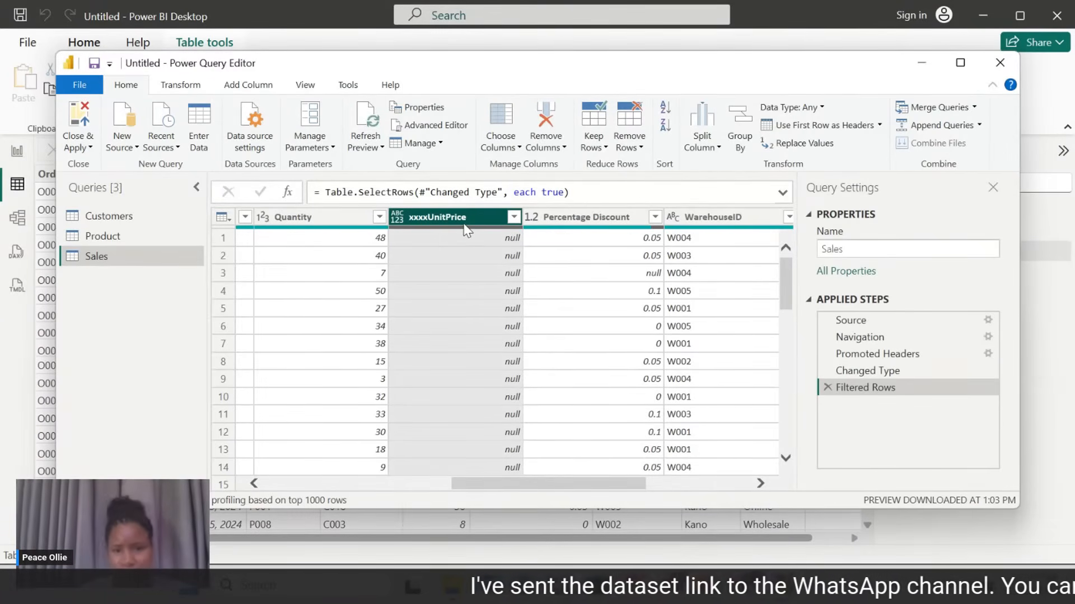
Remove the xxxxUnitPrice column from the Sales query, then close the Power Query Editor with the change applied.
click(564, 148)
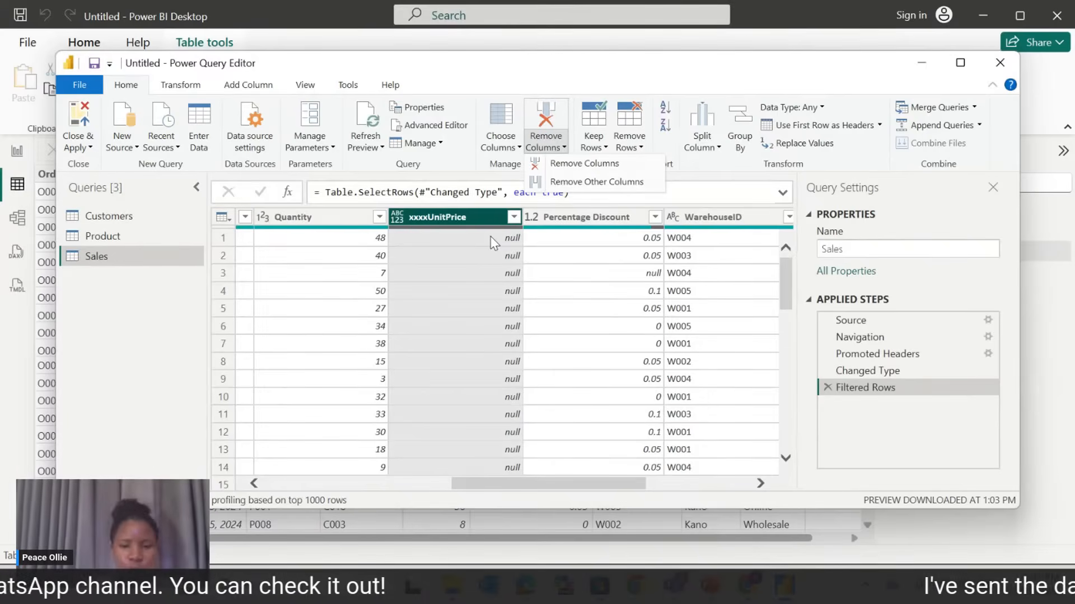
click(580, 164)
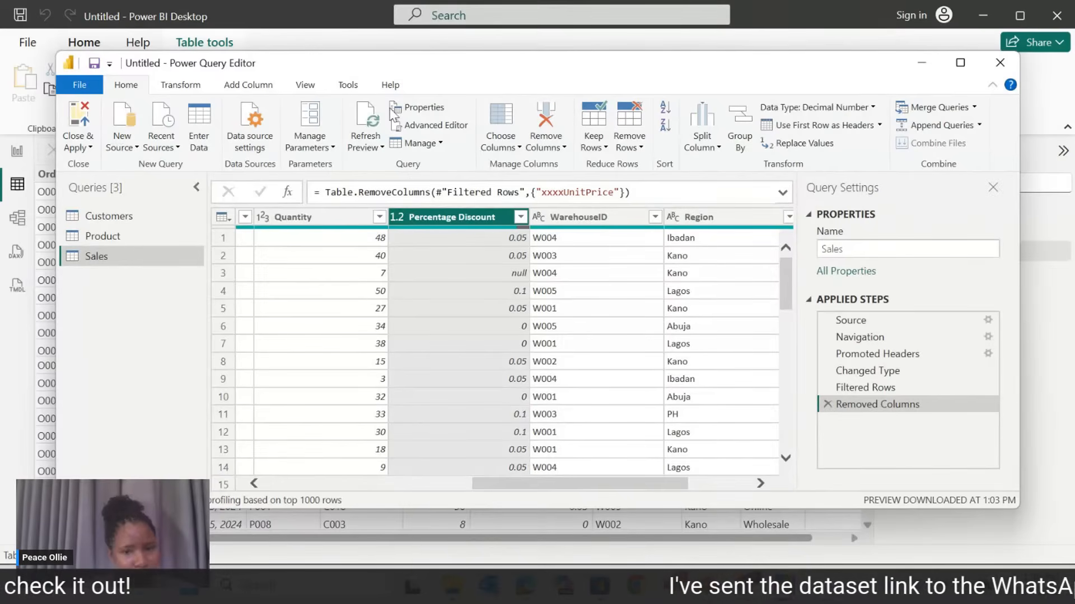
click(90, 148)
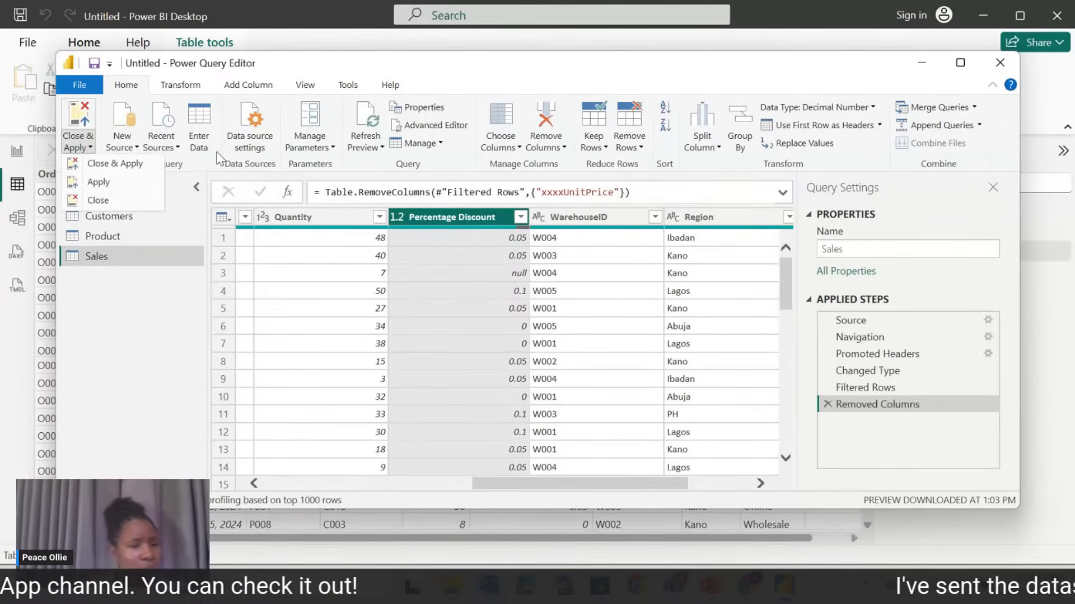
click(113, 167)
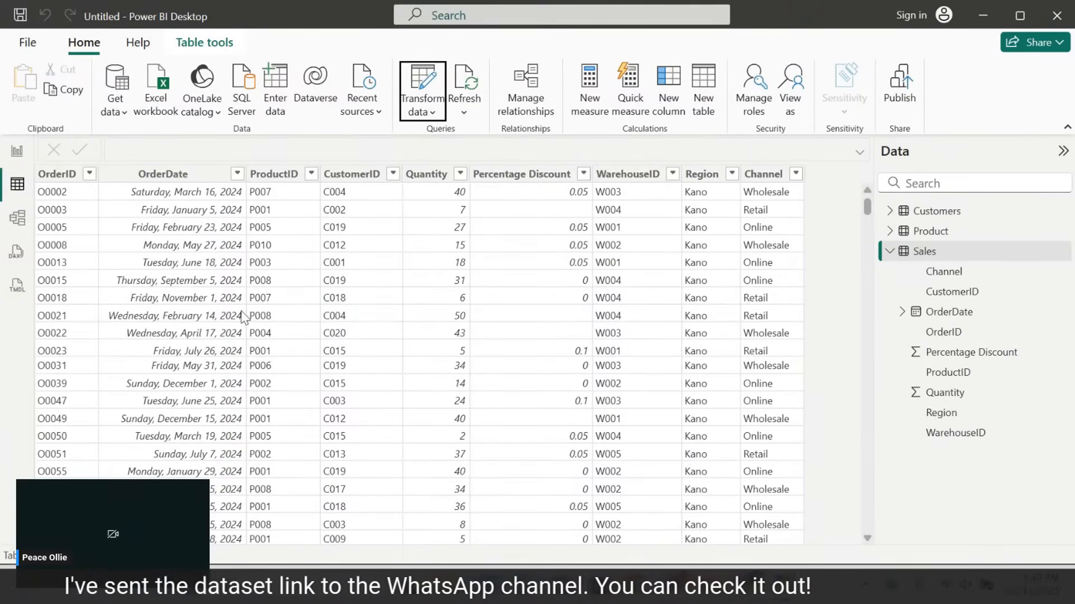
Delete the Product–Sales and Customers–Sales relationships in Model view.
click(15, 221)
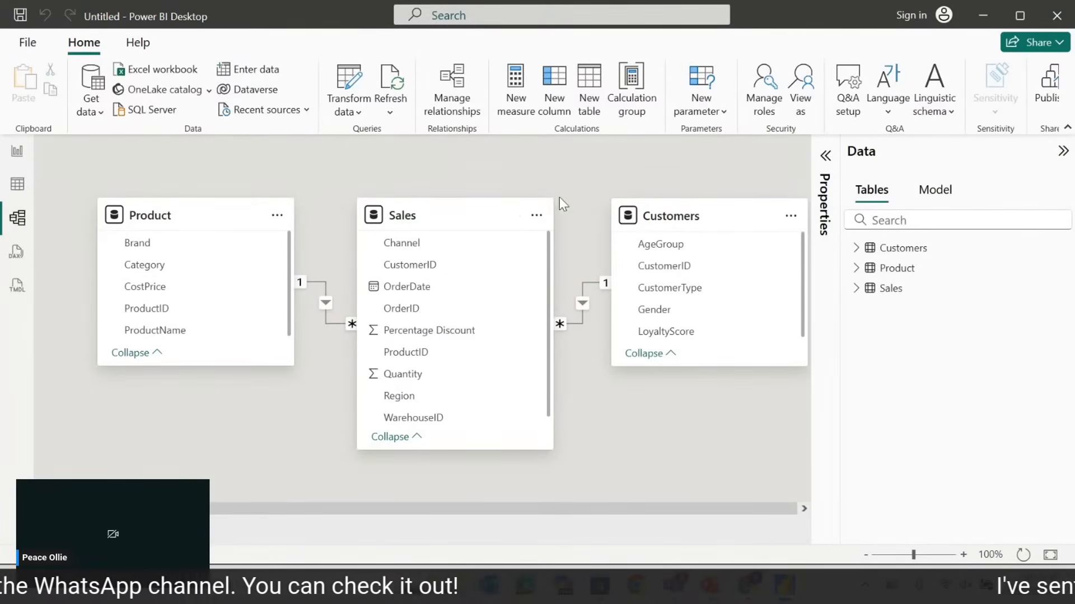
right_click(325, 308)
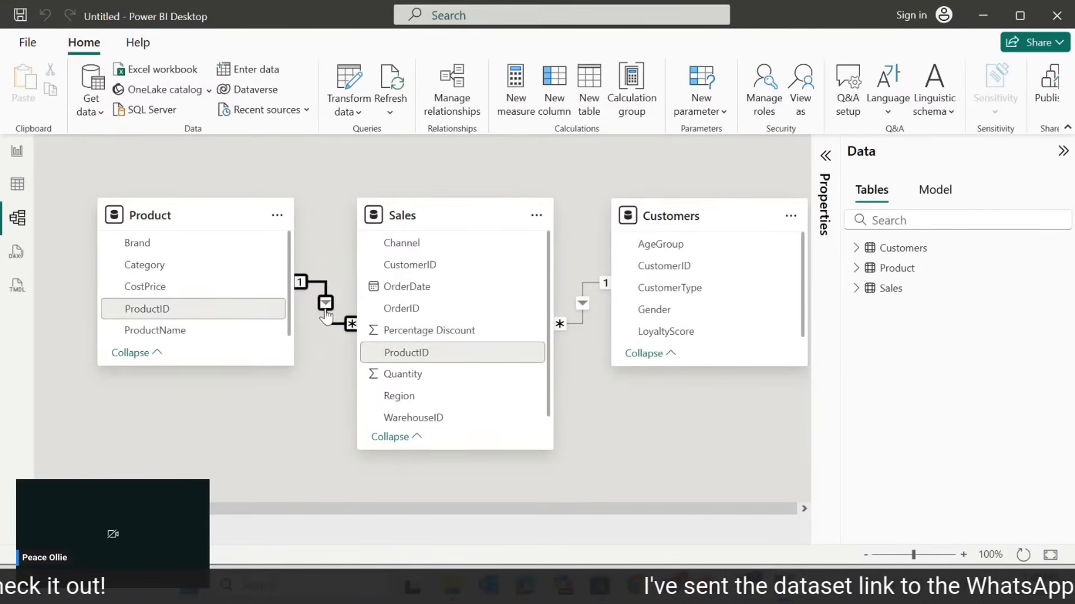
click(344, 319)
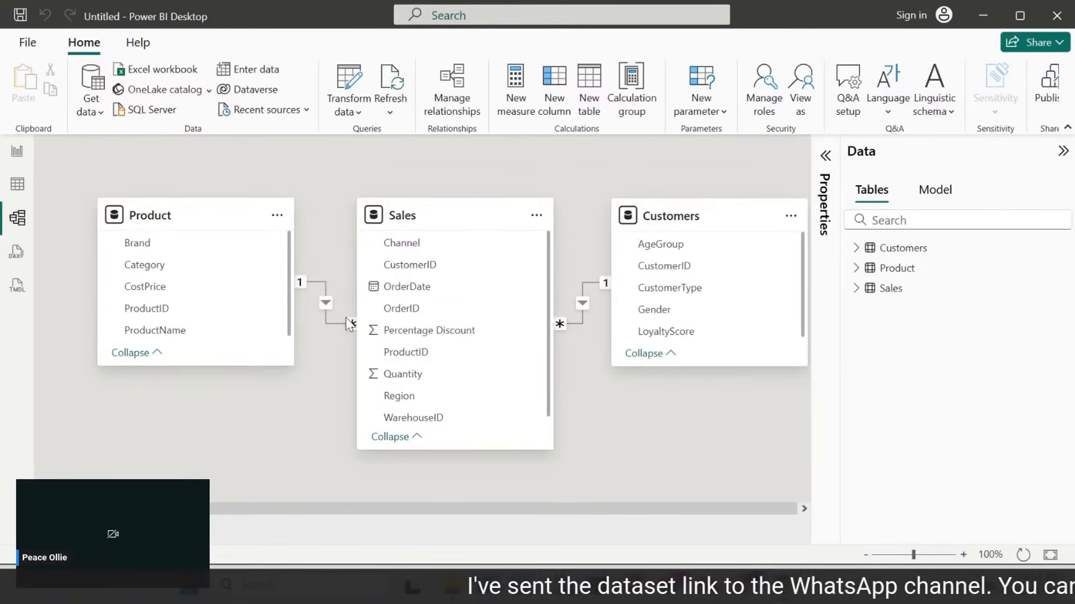
click(632, 340)
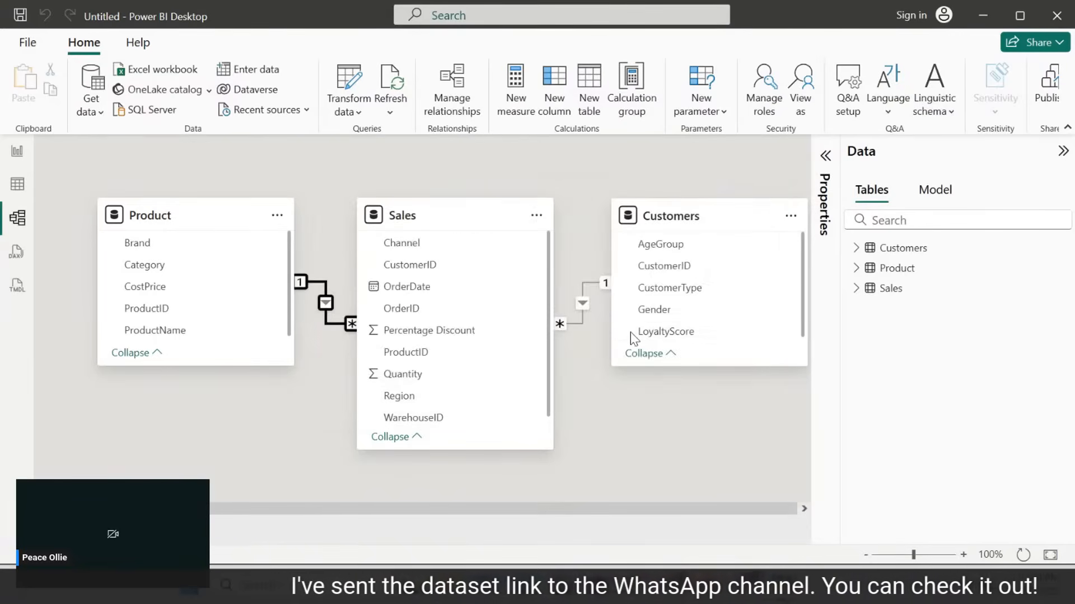
right_click(586, 300)
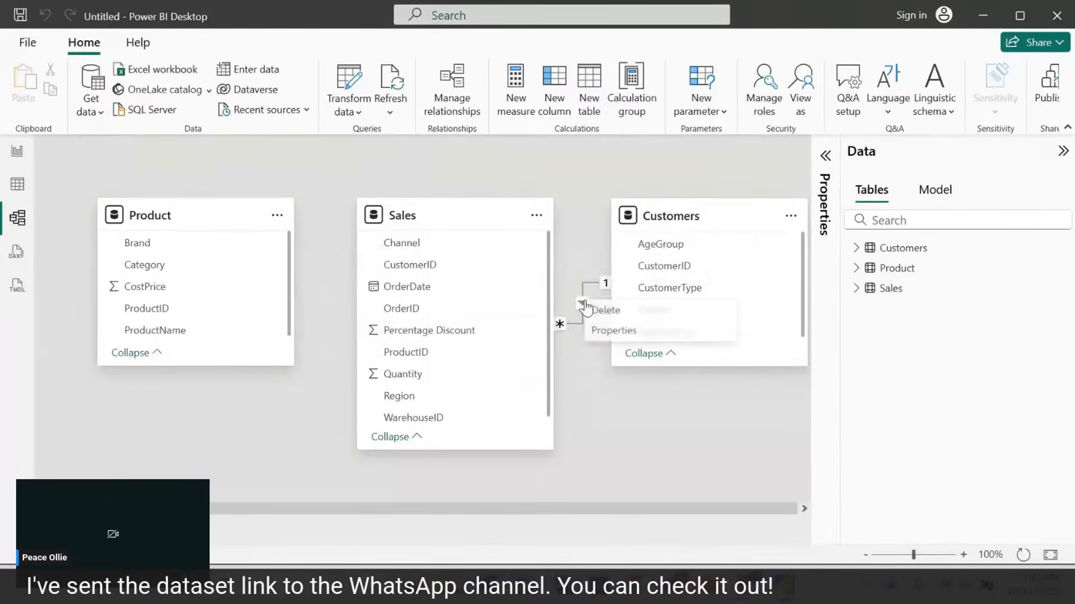
click(617, 313)
click(631, 359)
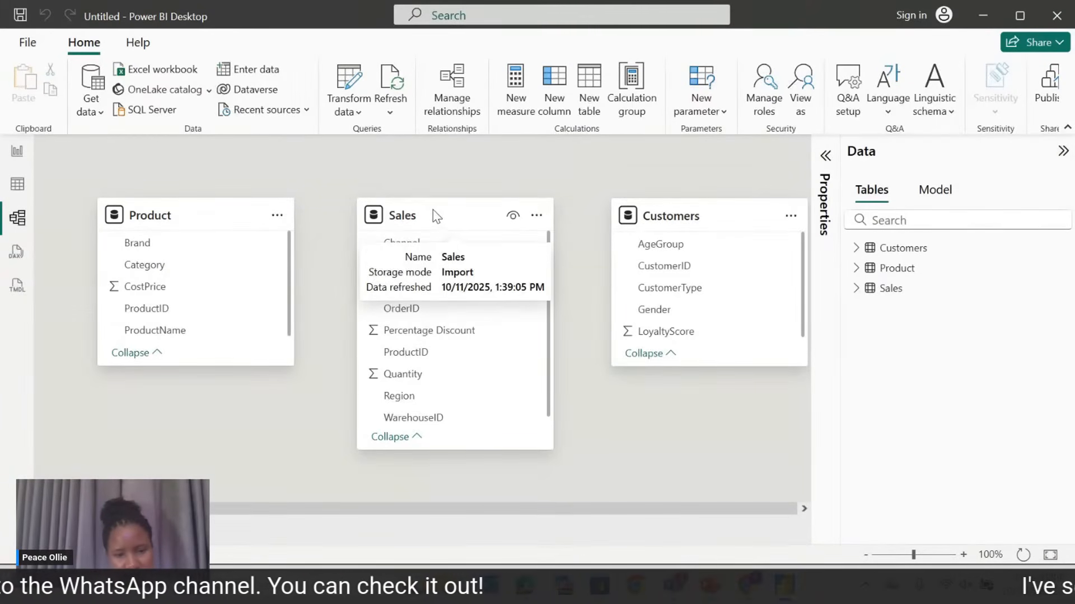
Create active one-to-many relationships with single cross-filtering from Product to Sales on ProductID and from Customers to Sales on CustomerID.
click(186, 309)
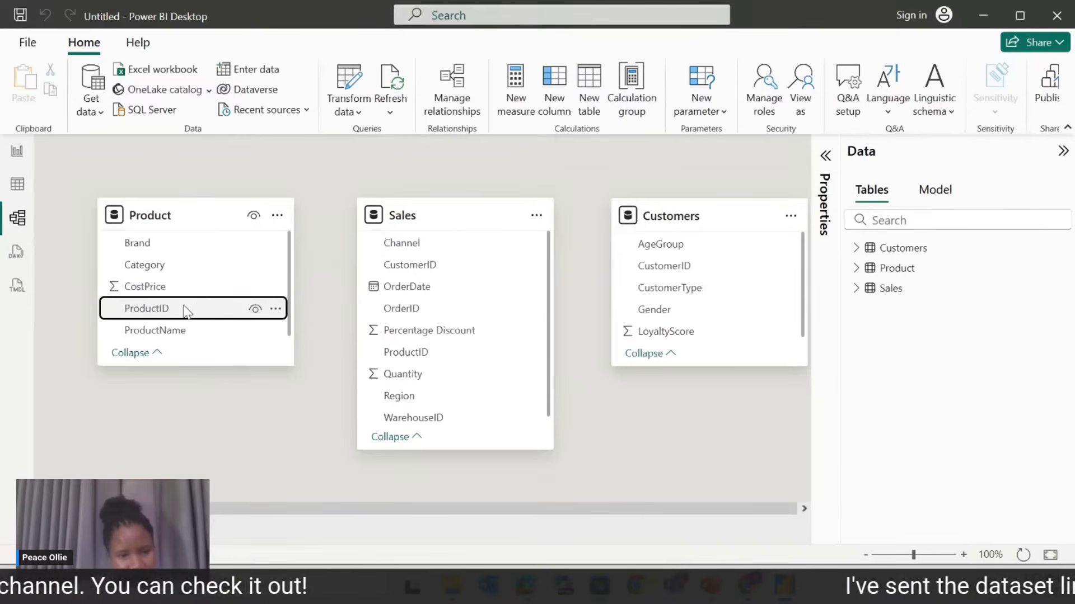
drag(186, 310, 431, 352)
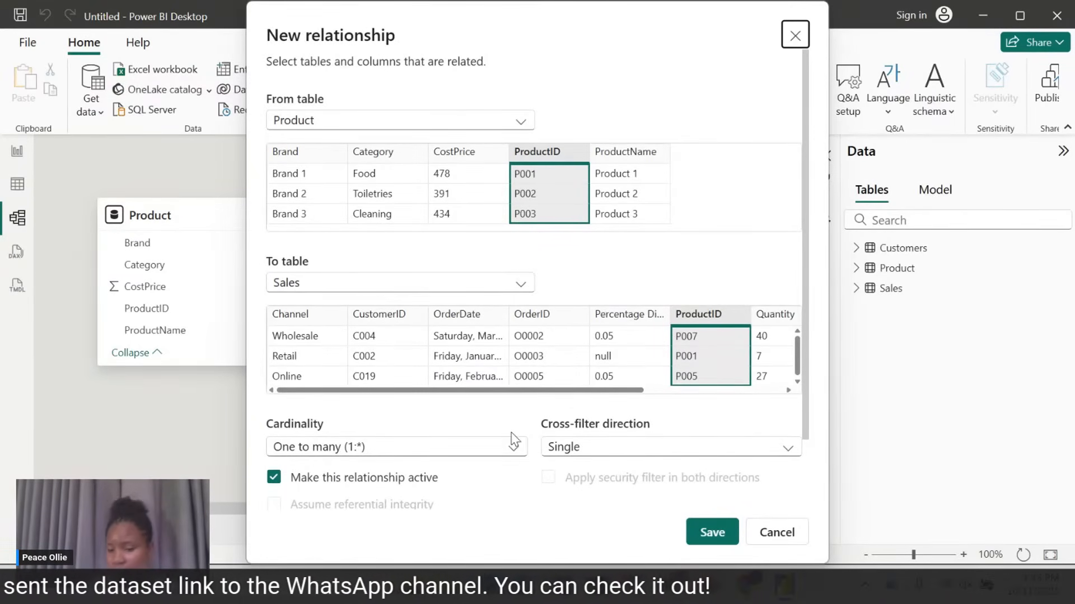
click(712, 532)
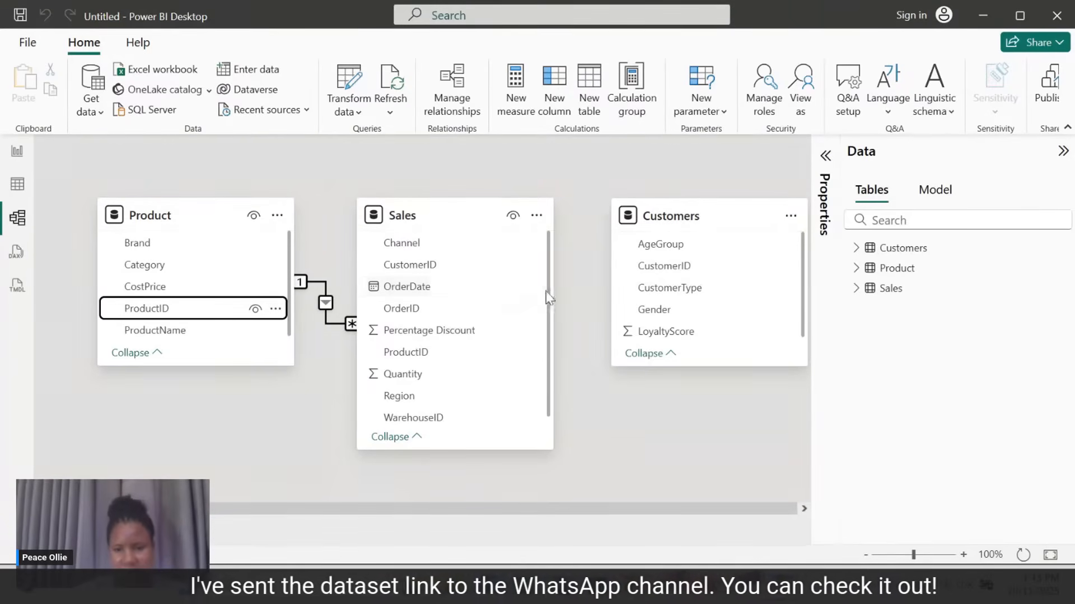
drag(694, 266, 497, 270)
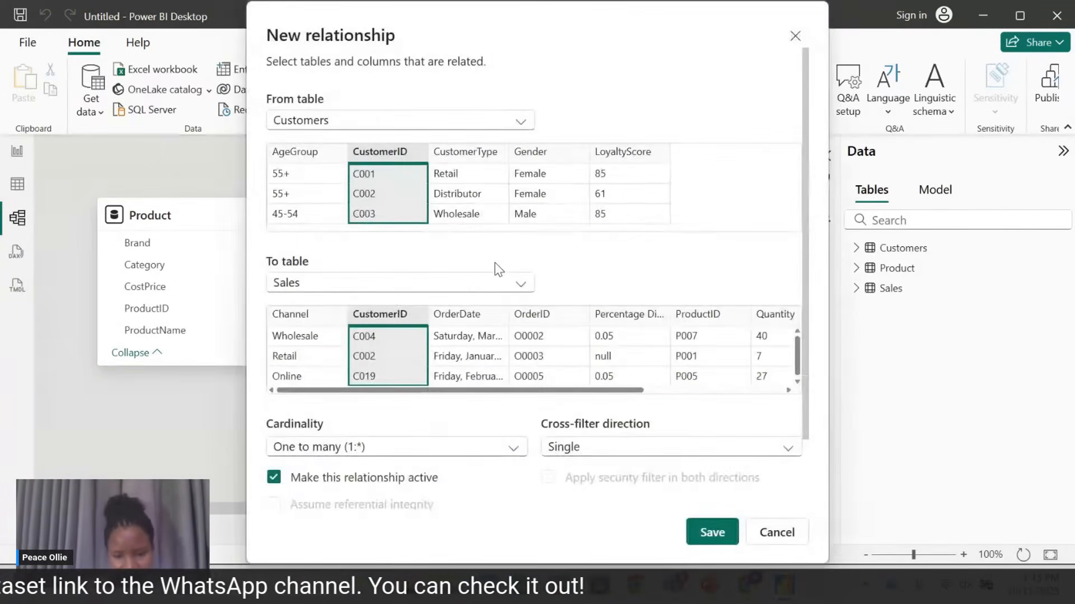
click(709, 537)
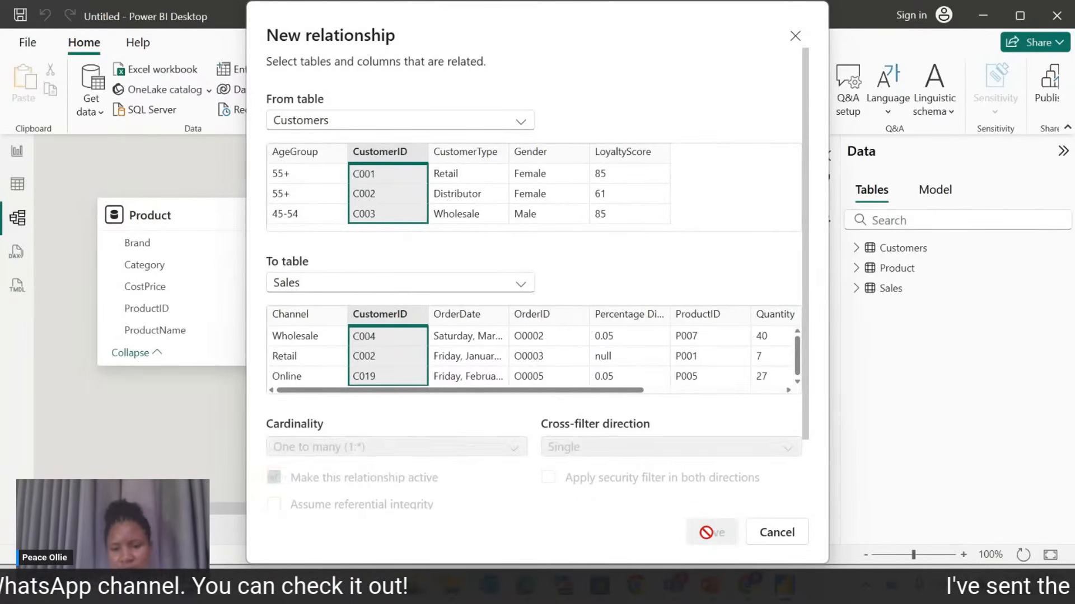
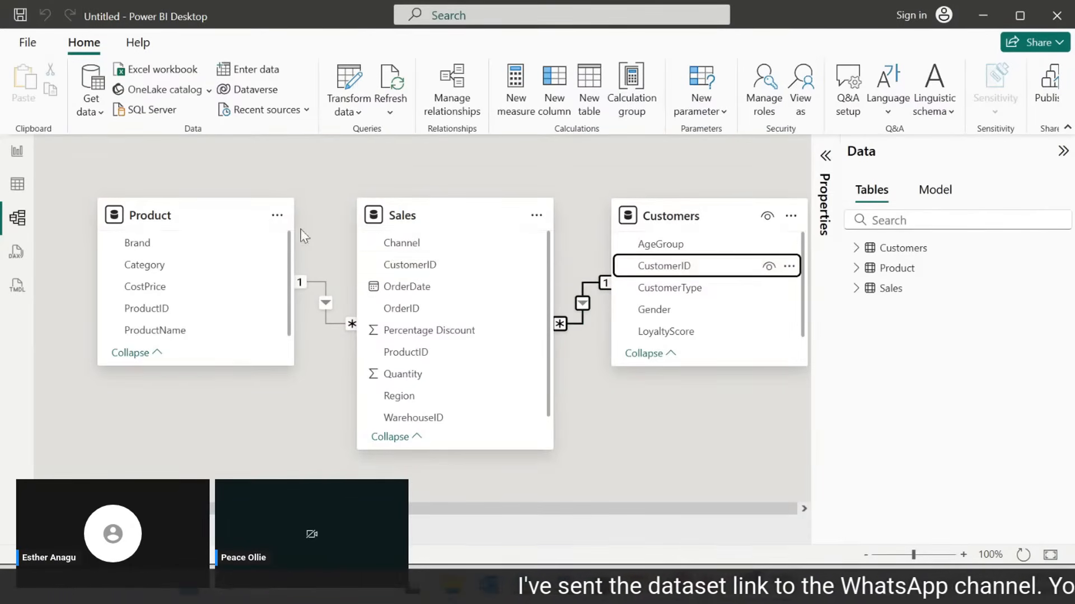
Check the blank Report view and review the Customers, Product and Sales tables in Table view for possible insights.
click(18, 152)
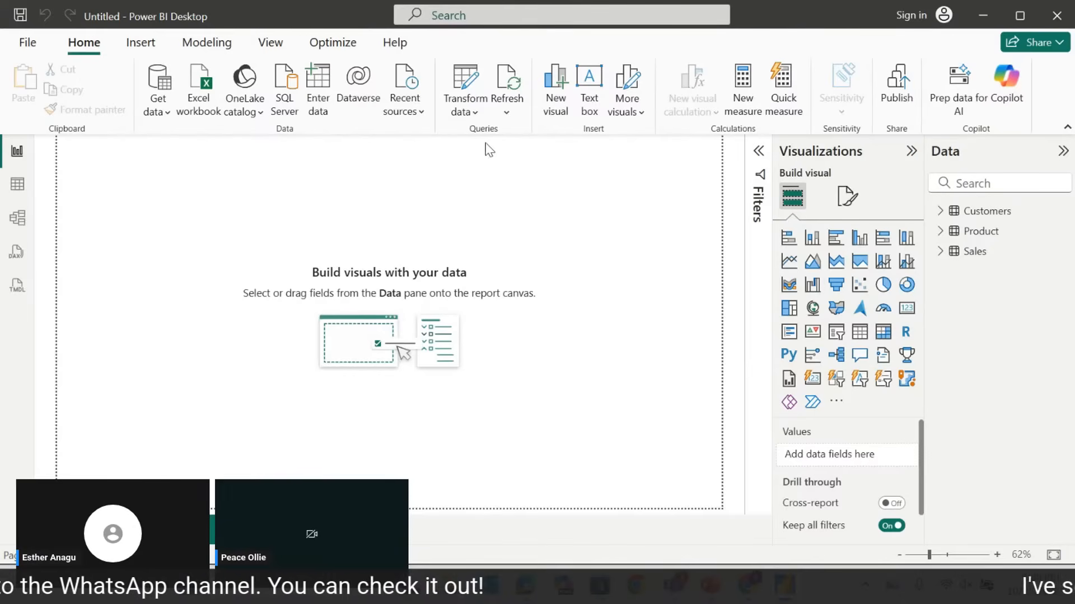
click(17, 184)
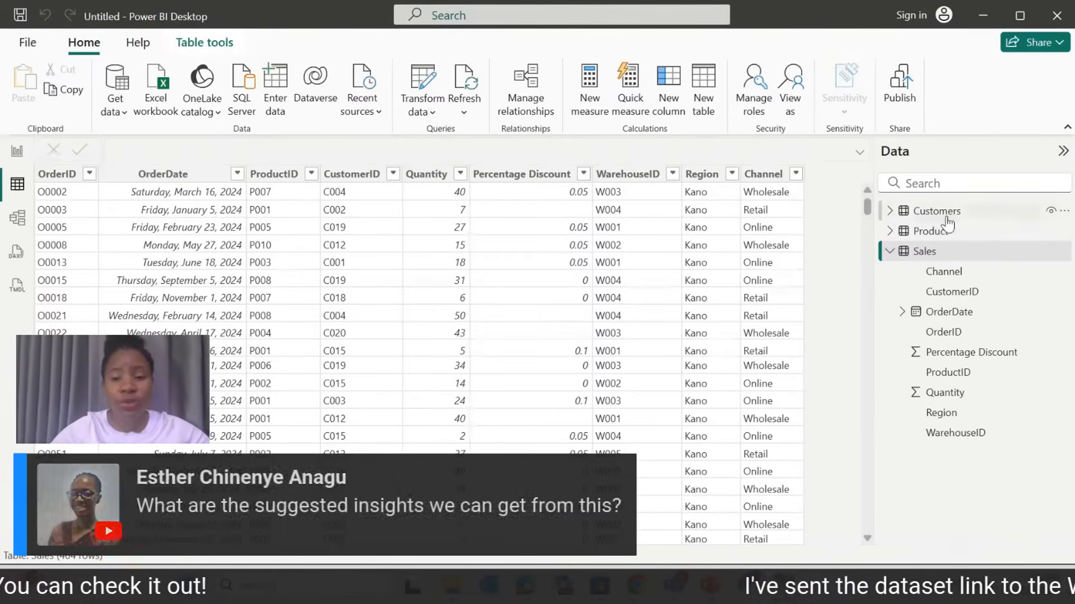
click(933, 212)
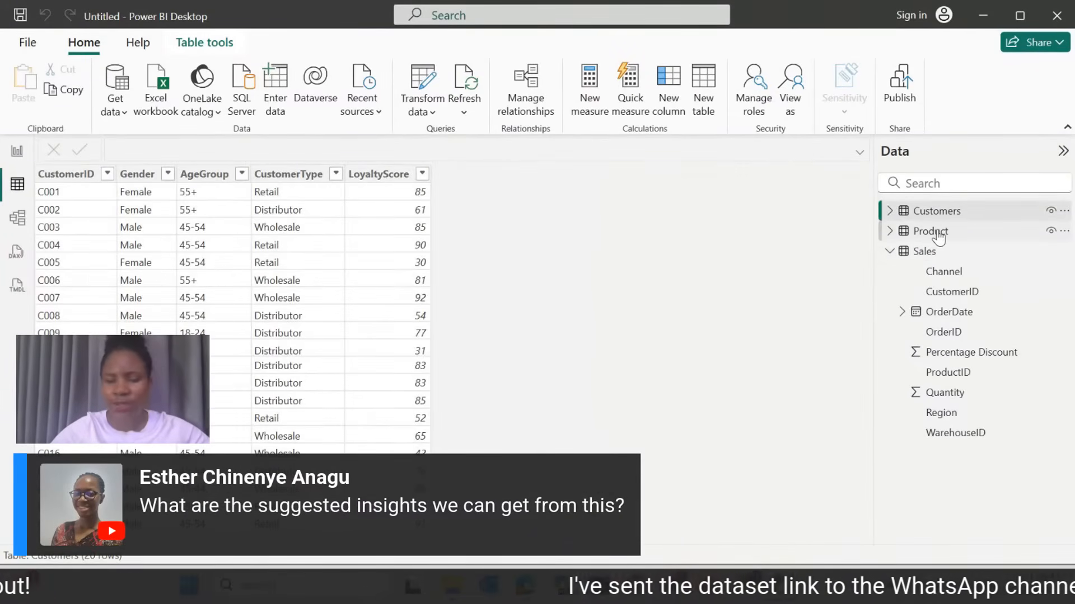
click(936, 234)
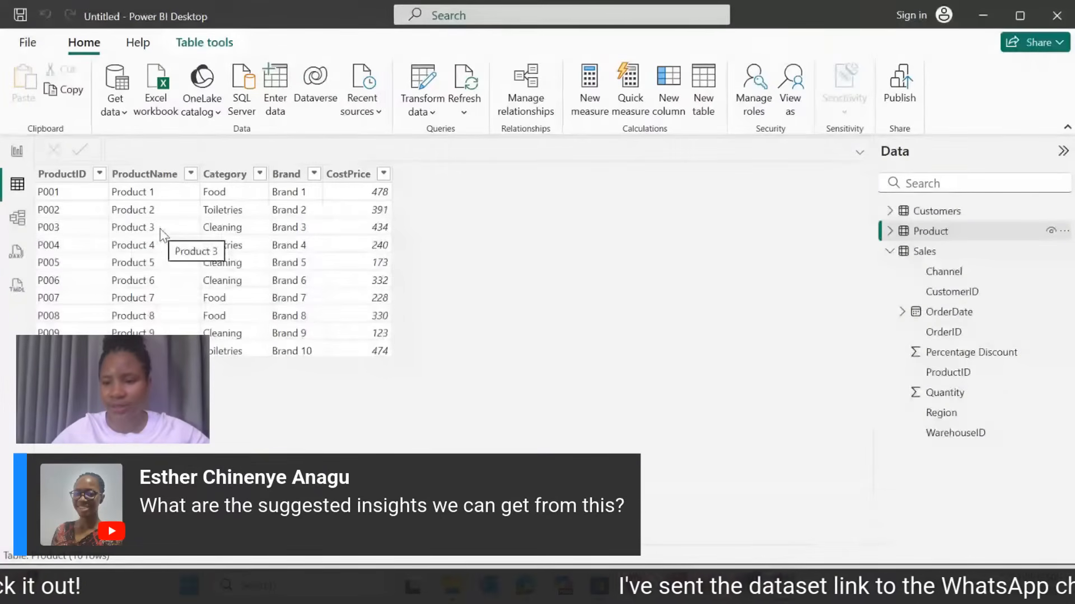
click(927, 220)
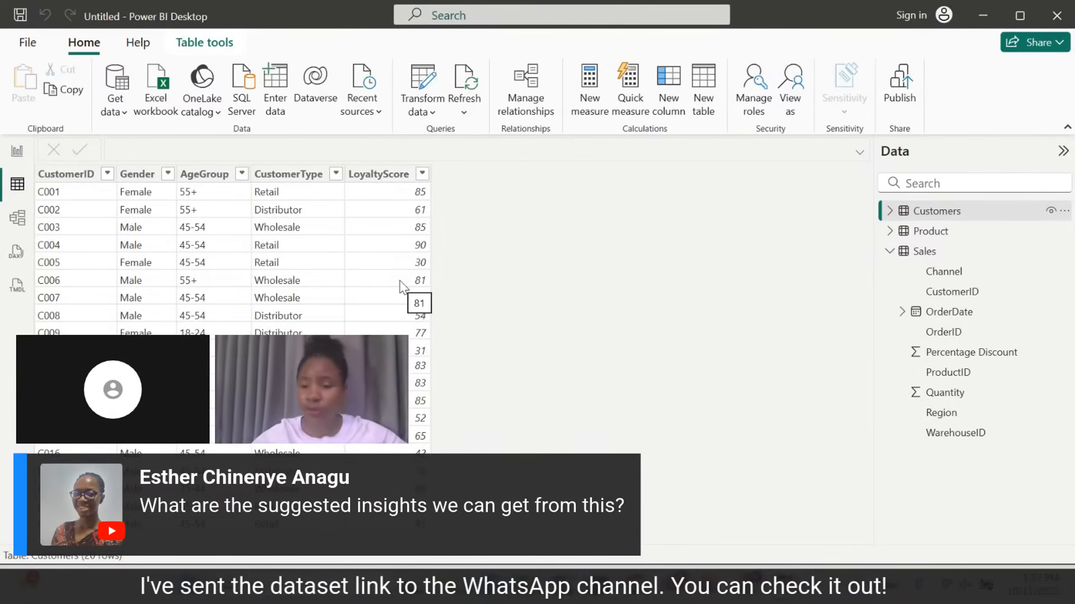
click(928, 234)
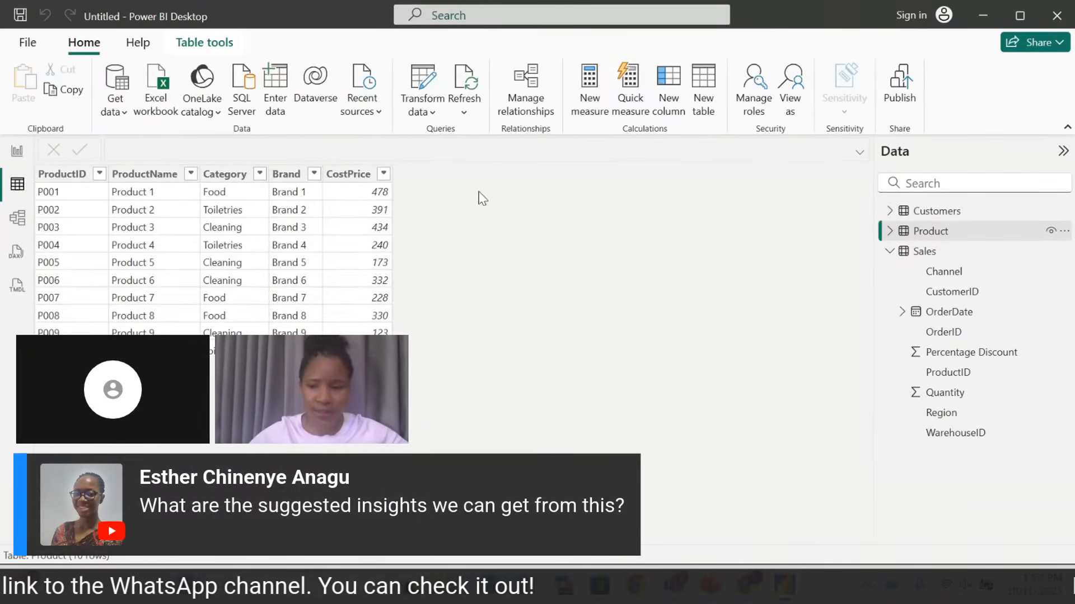
click(918, 253)
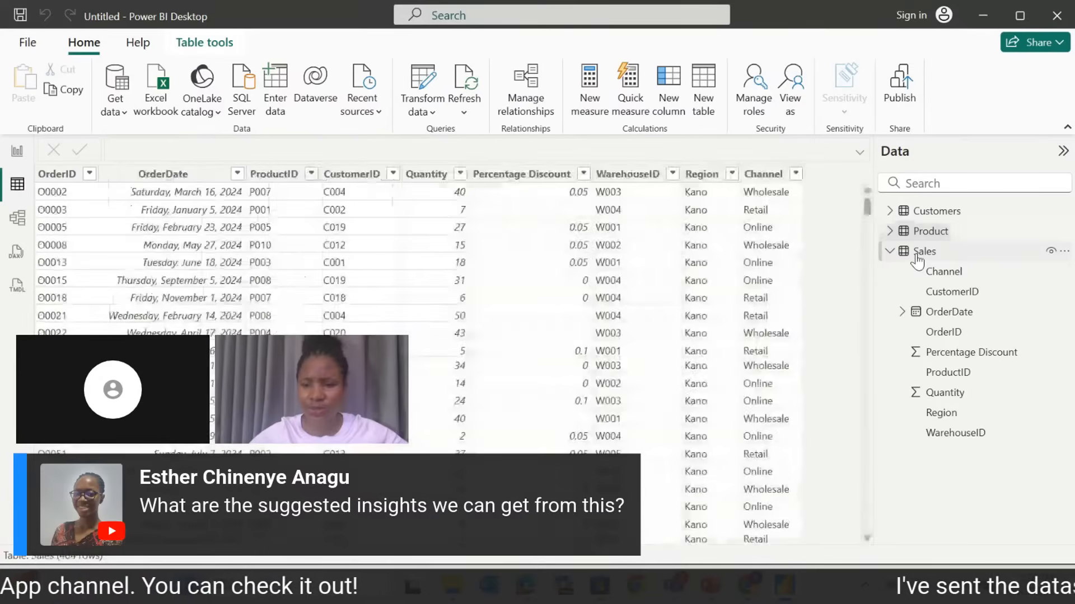
Add a card visual to the blank report page, reduce its height and place it near the page's upper-left corner.
click(16, 152)
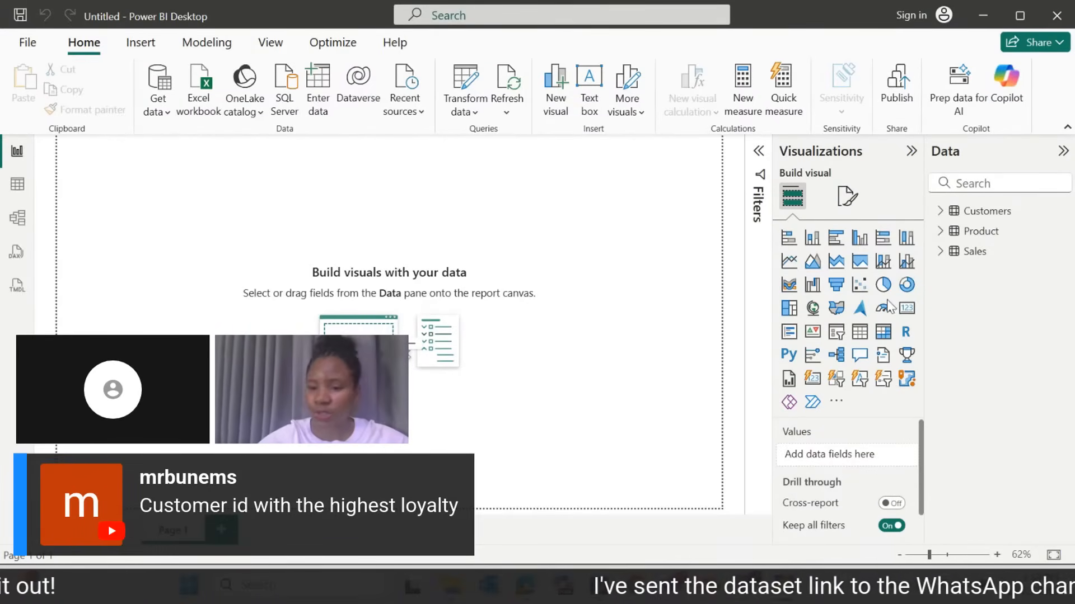
click(907, 309)
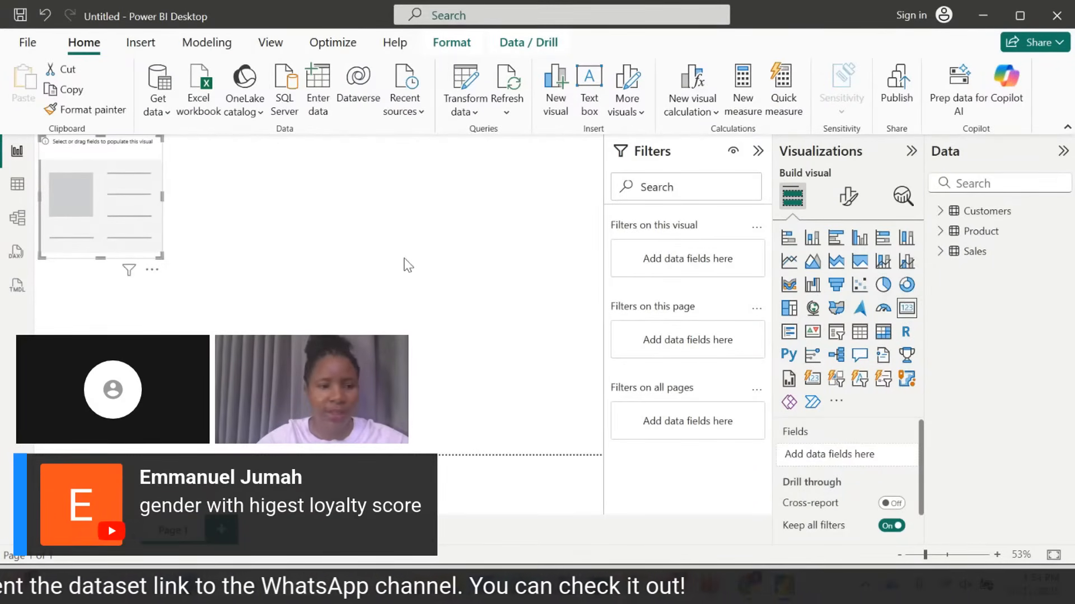
drag(98, 258, 121, 204)
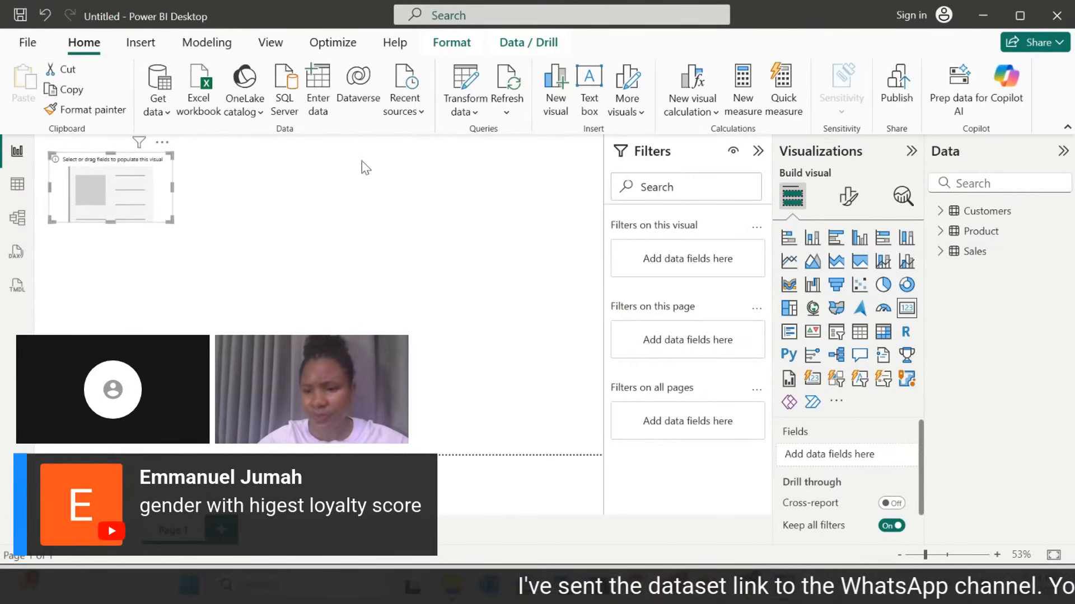
Fill the blank card with CustomerID from the Customers table, summarized as Count (Distinct).
click(946, 211)
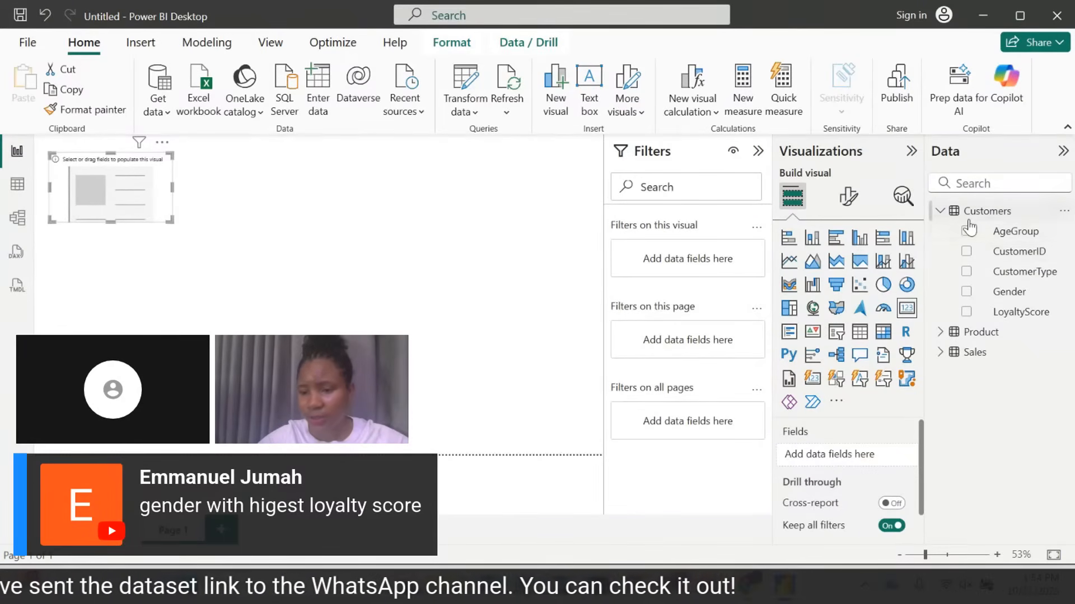
click(968, 253)
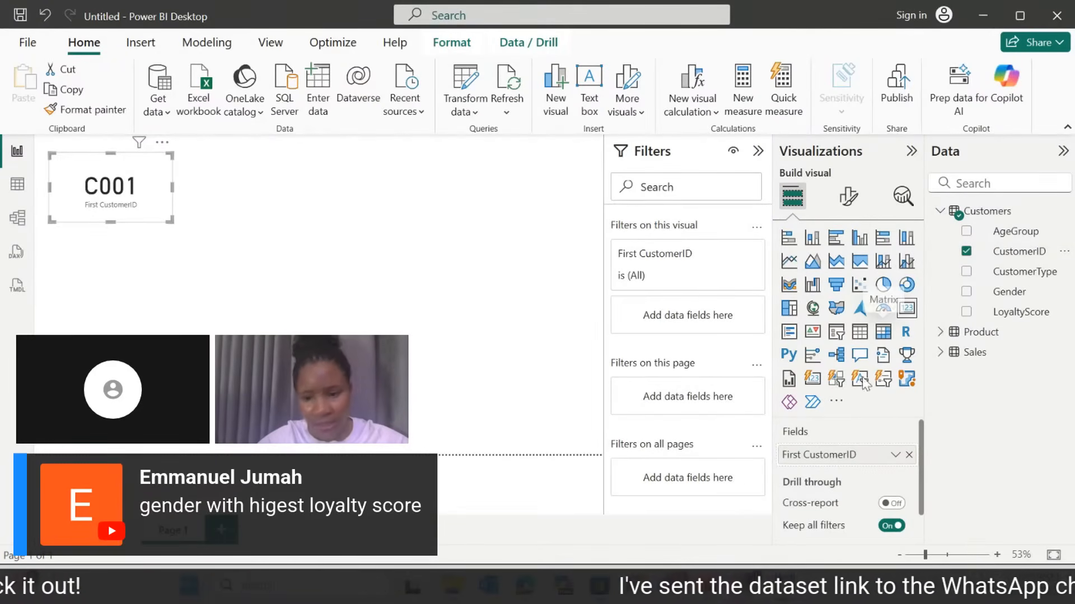
click(895, 456)
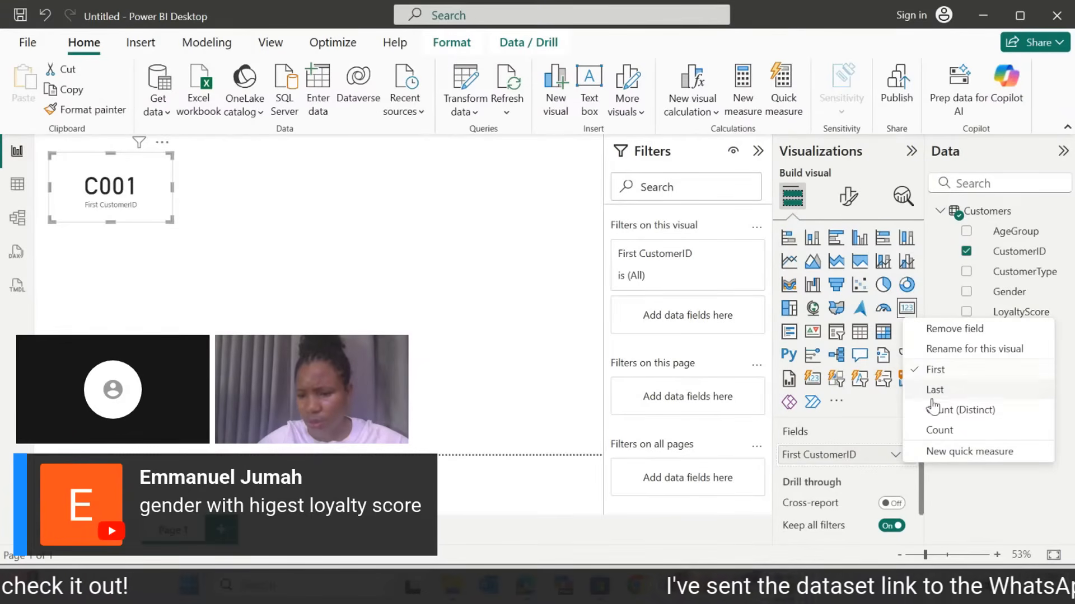
click(947, 411)
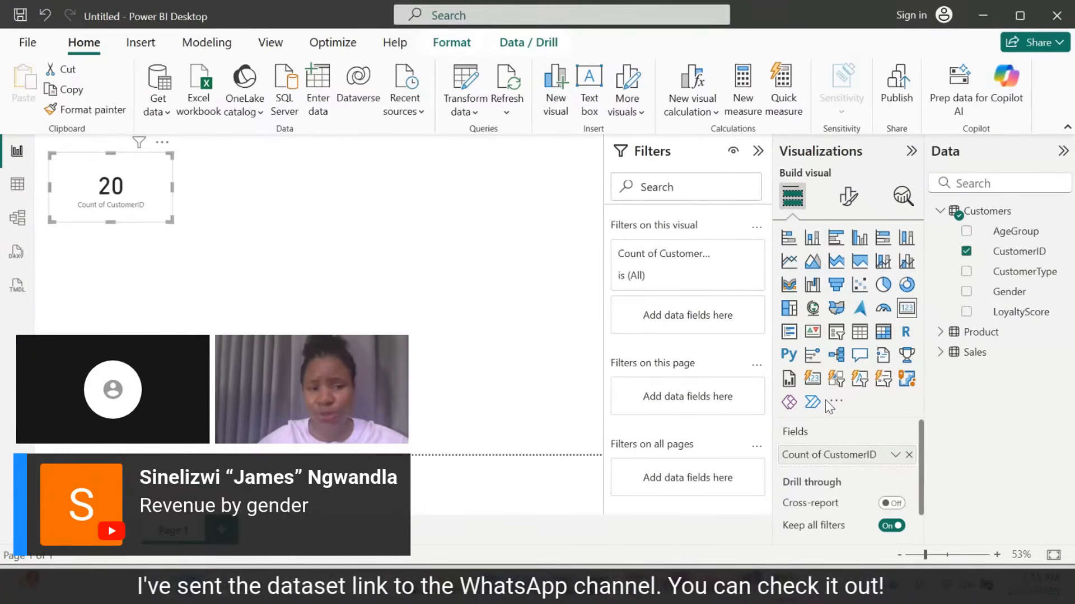
Try the plain Count summarization on the card's CustomerID and return it to Count (Distinct).
click(896, 455)
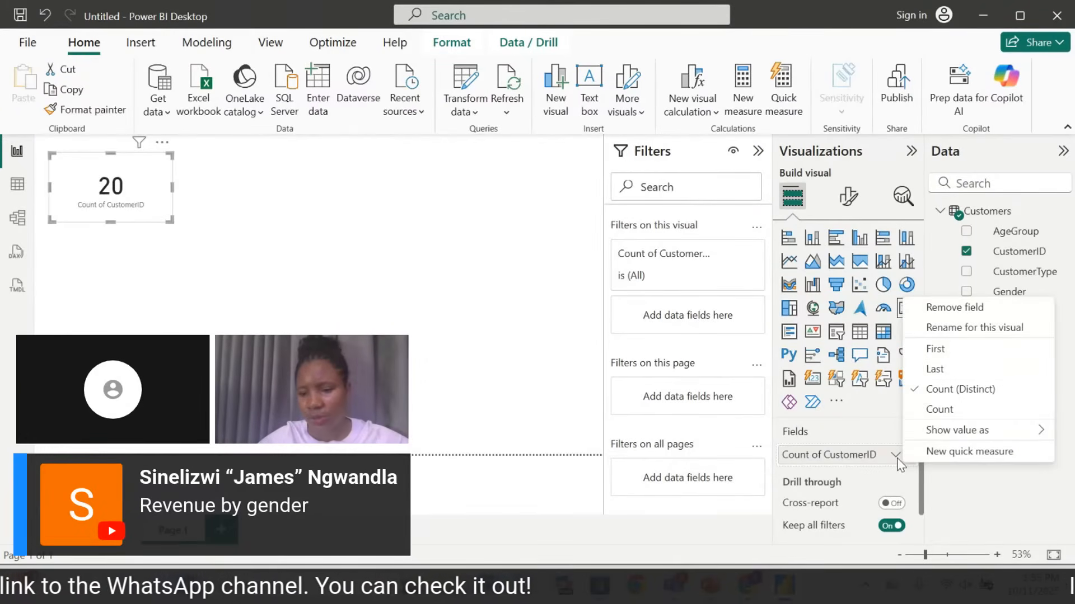
click(940, 409)
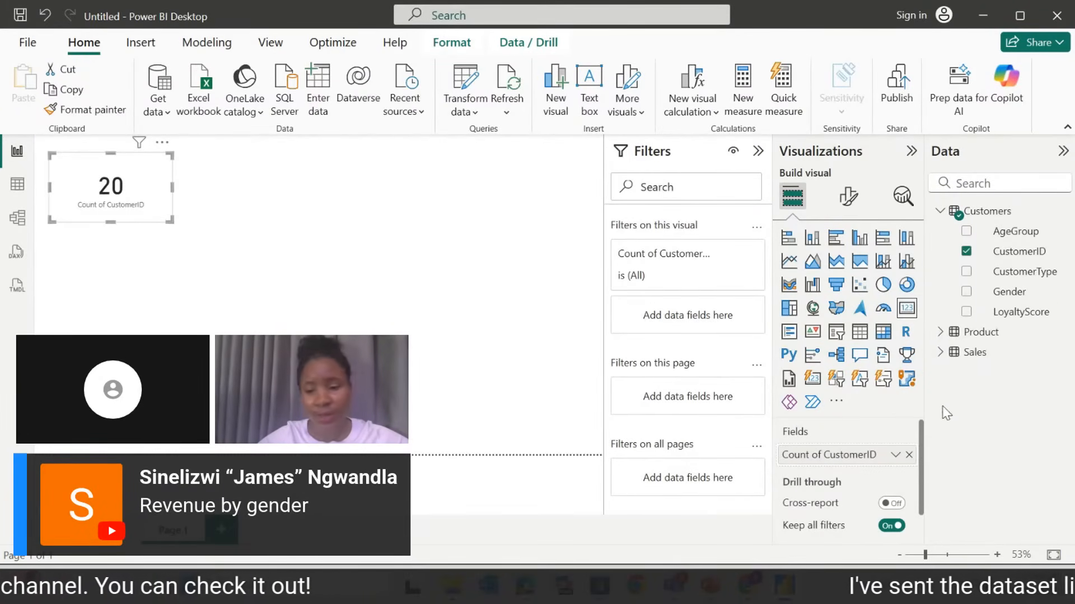
click(896, 455)
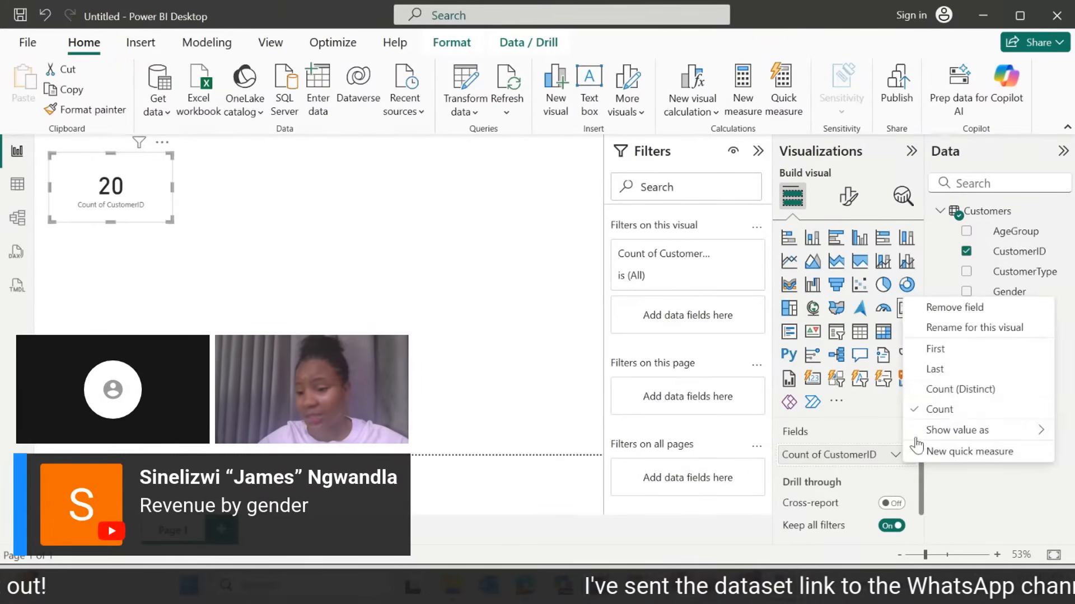
click(949, 390)
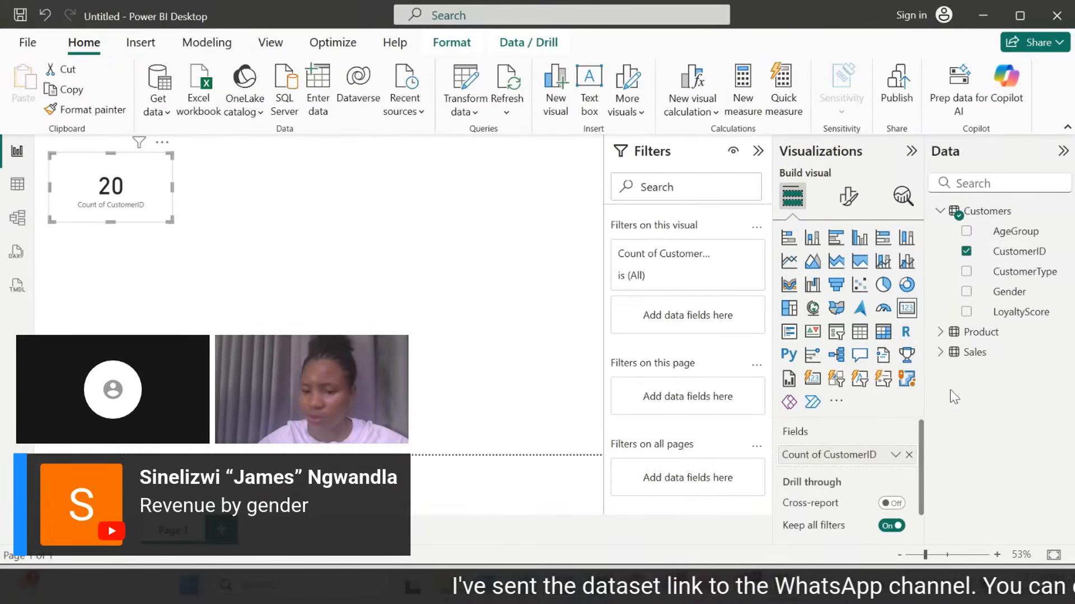
click(894, 455)
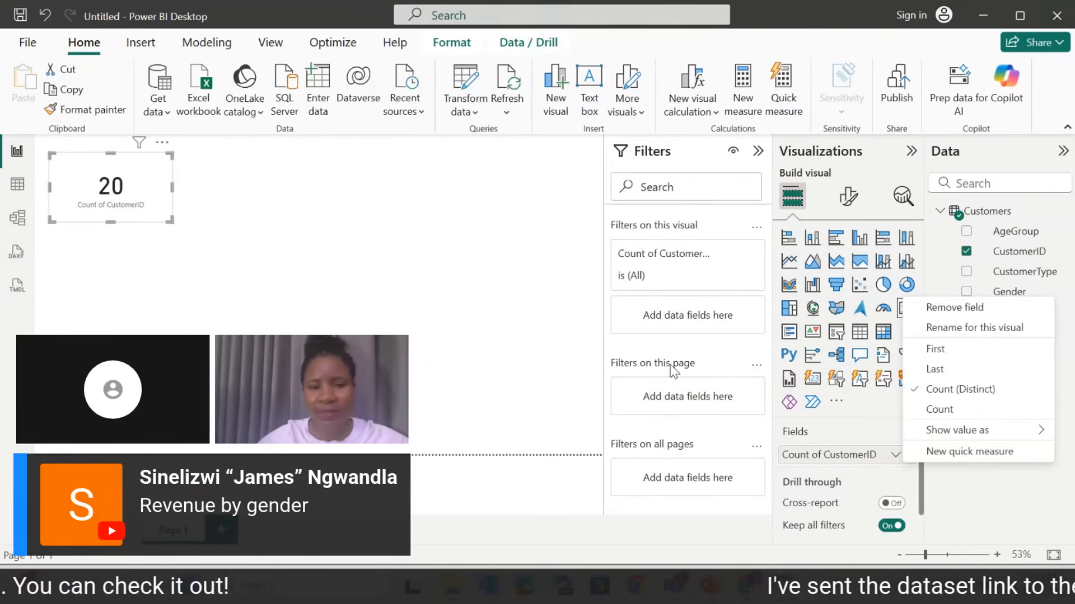
click(600, 320)
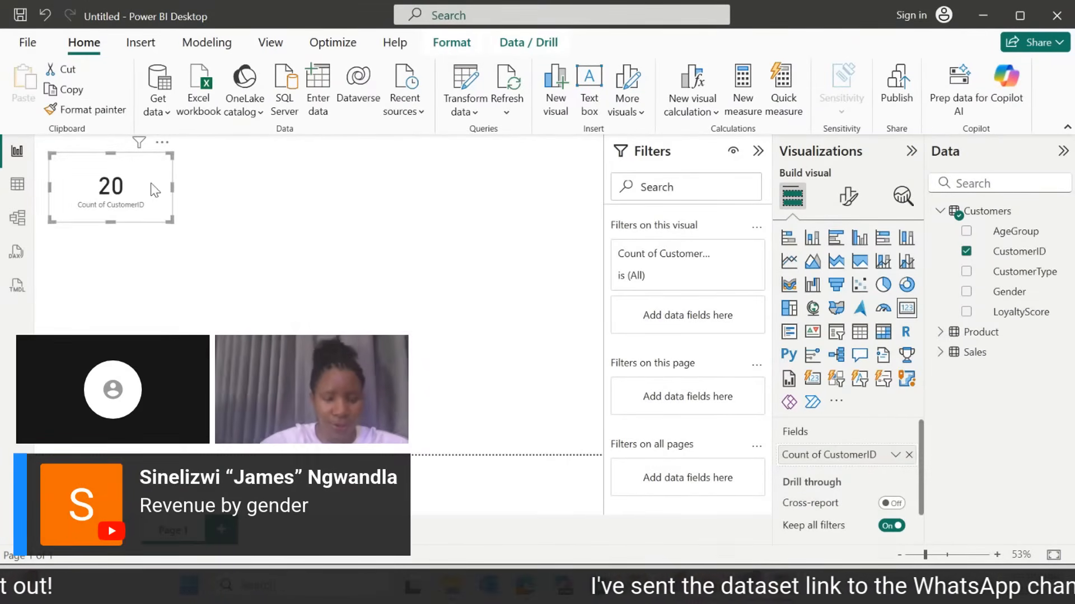
Duplicate the customer count card, place the copy beside the original and remove CustomerID from the copy.
key(ctrl+c)
key(ctrl+v)
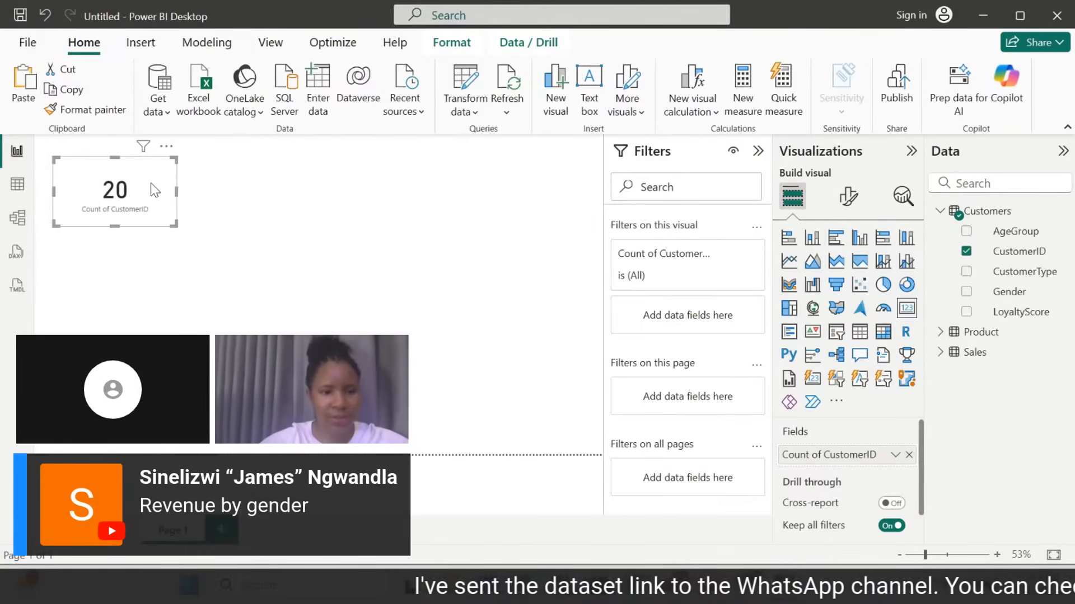
drag(143, 186, 279, 182)
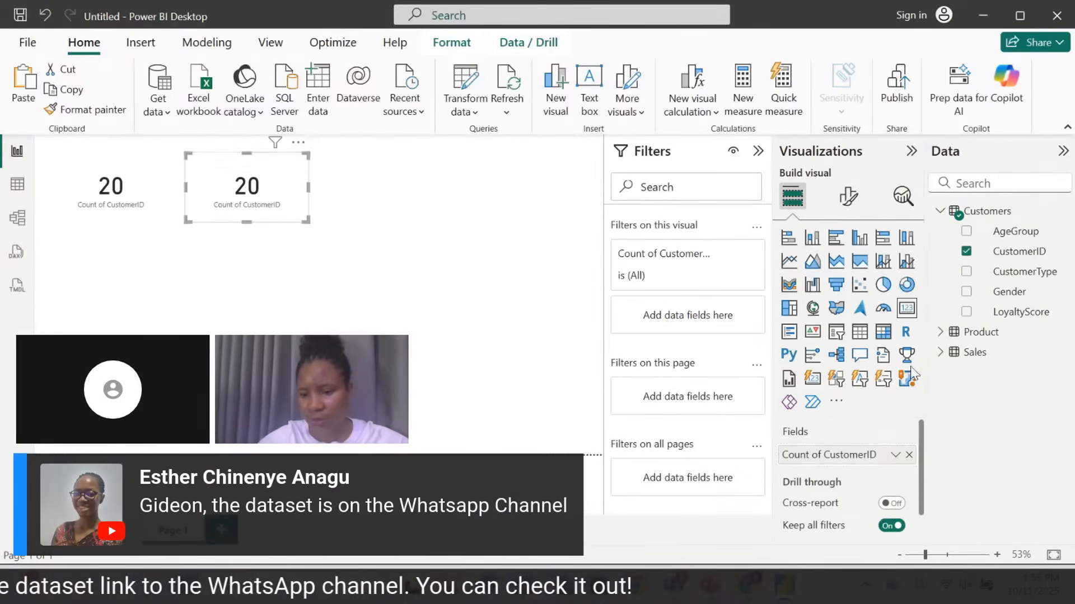
click(909, 455)
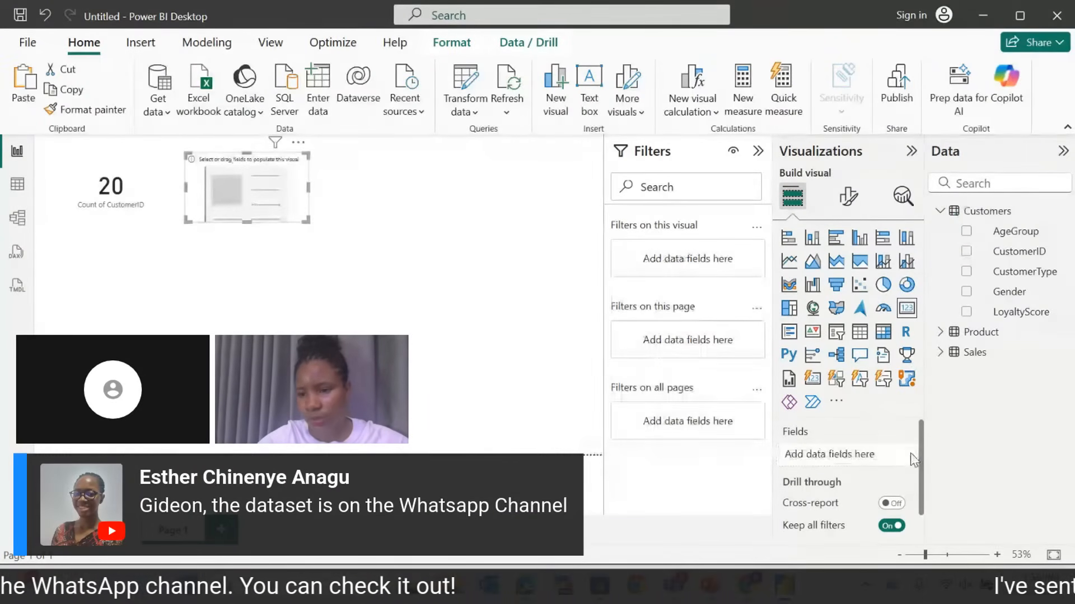
Try CustomerID from the Sales table in the second card as Count and as Count (Distinct), and remove the field again.
click(942, 354)
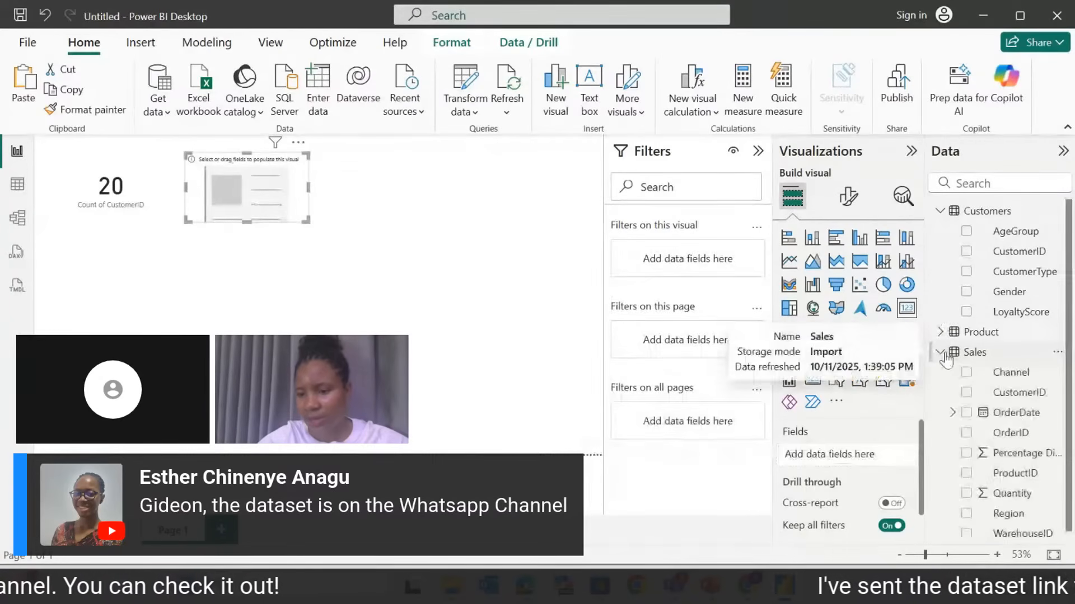
click(967, 394)
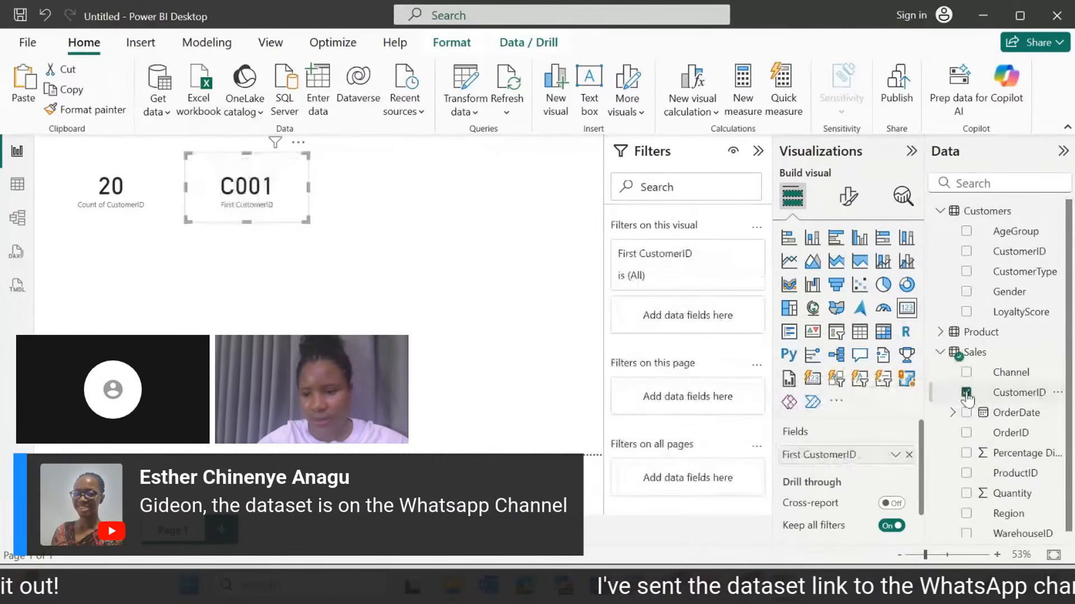
click(897, 457)
click(954, 437)
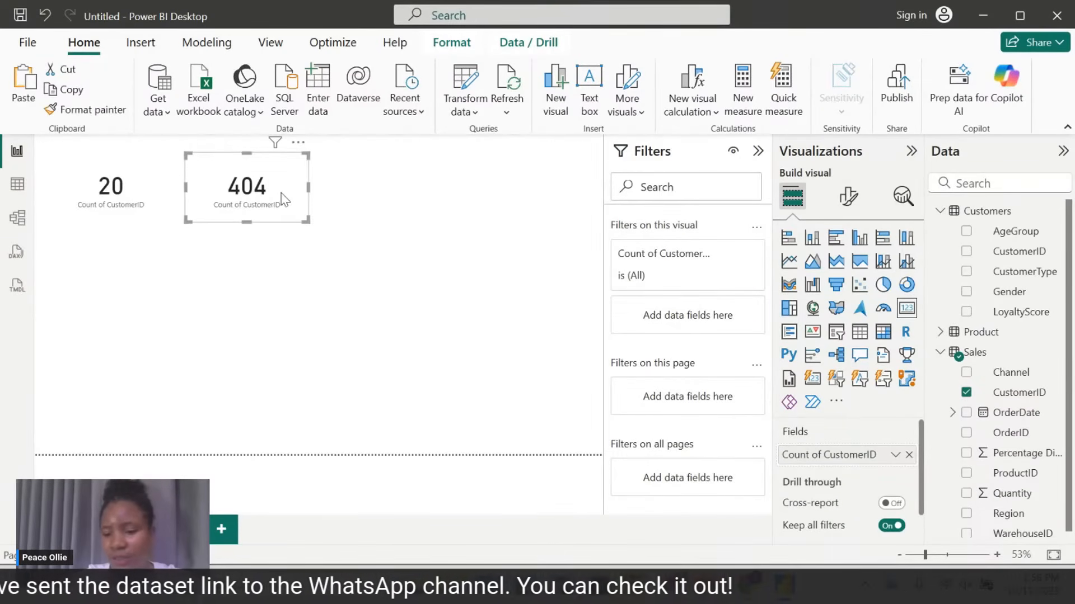
click(897, 454)
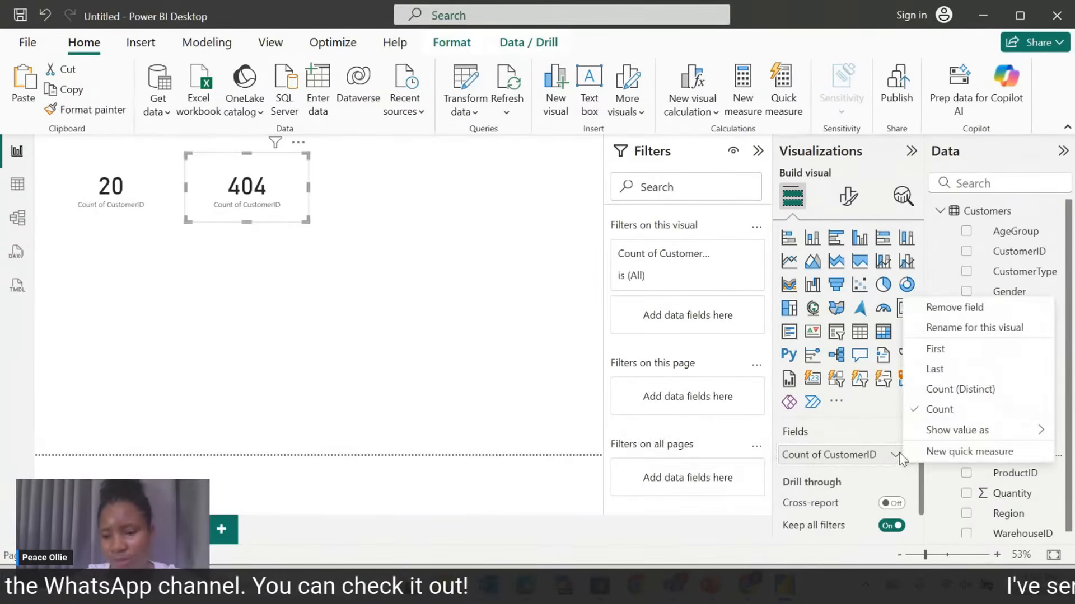
click(949, 389)
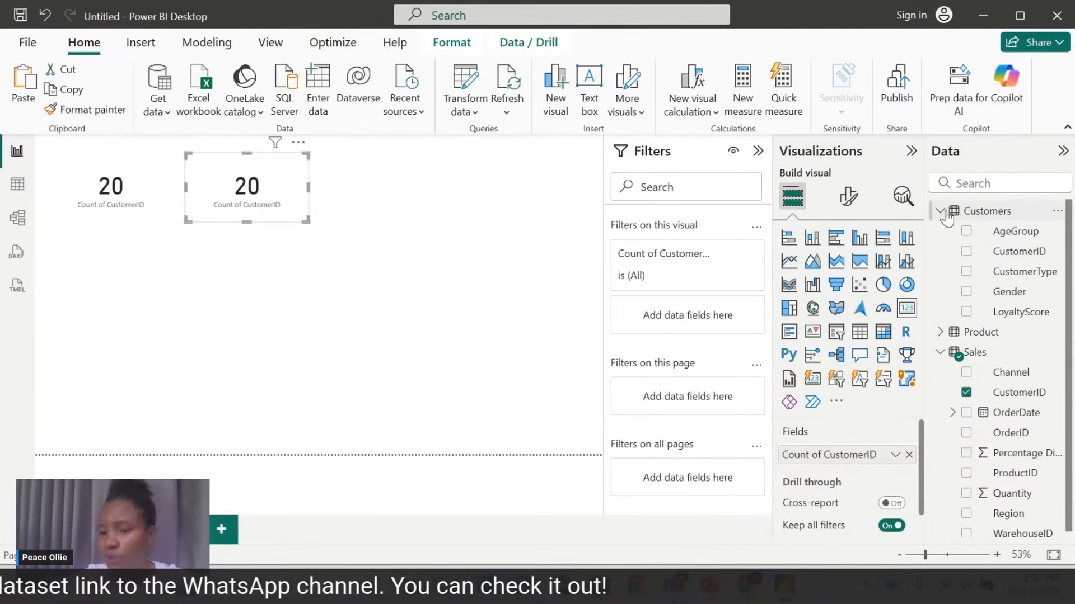
click(967, 393)
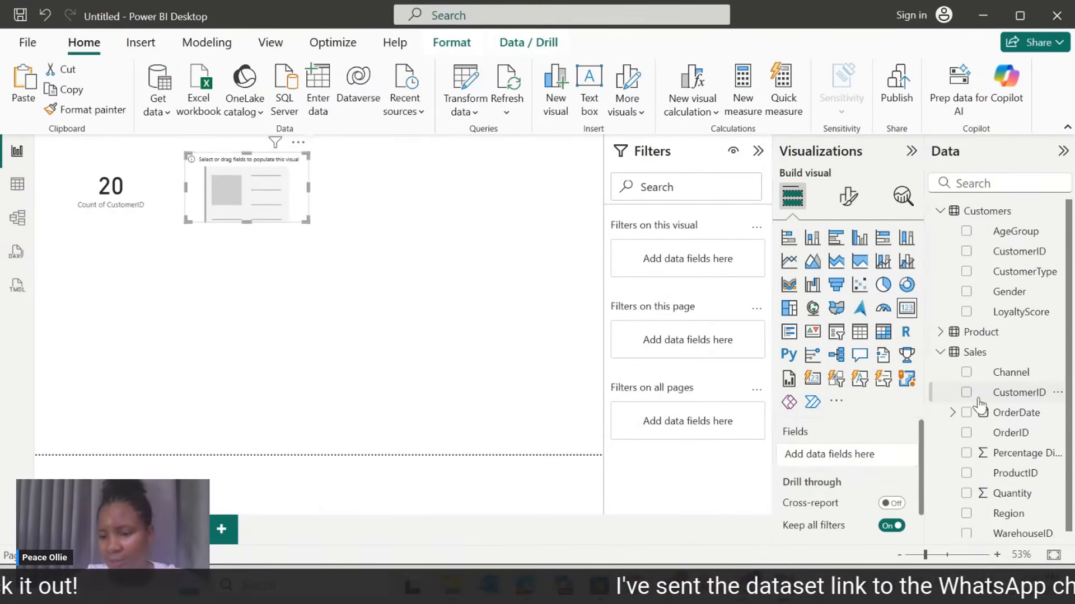
Show the sum of Quantity from the Sales table in the second card and widen the card.
drag(1071, 333, 1071, 344)
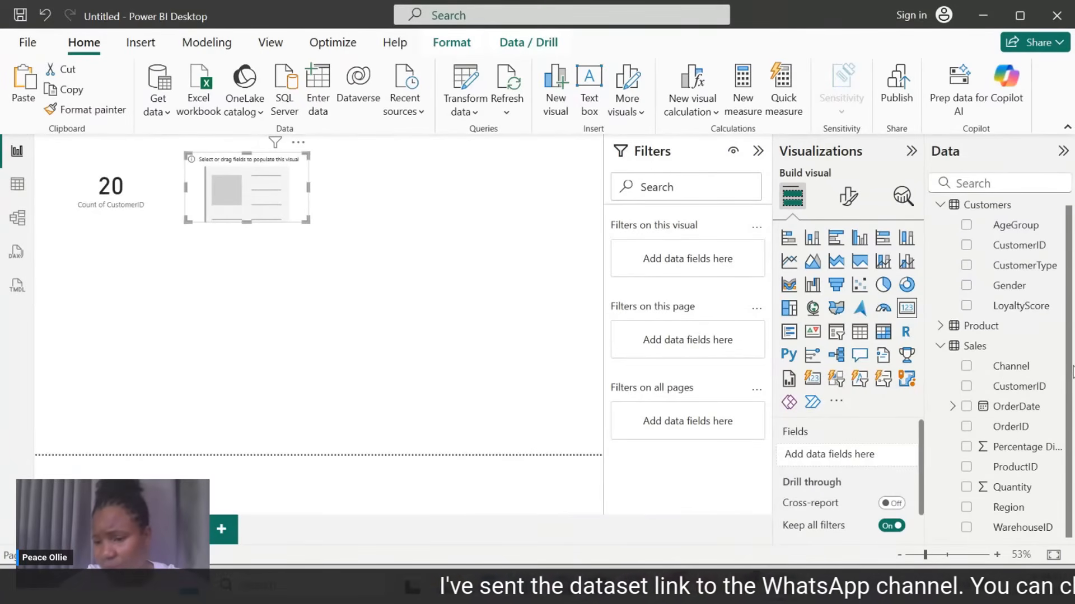
drag(1071, 400, 1072, 436)
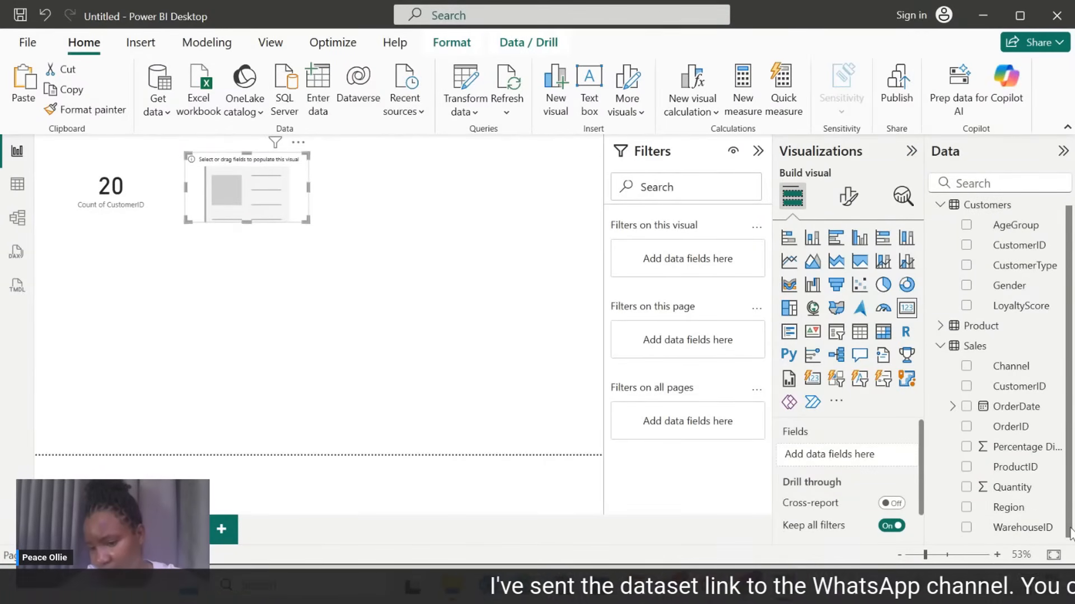
click(966, 488)
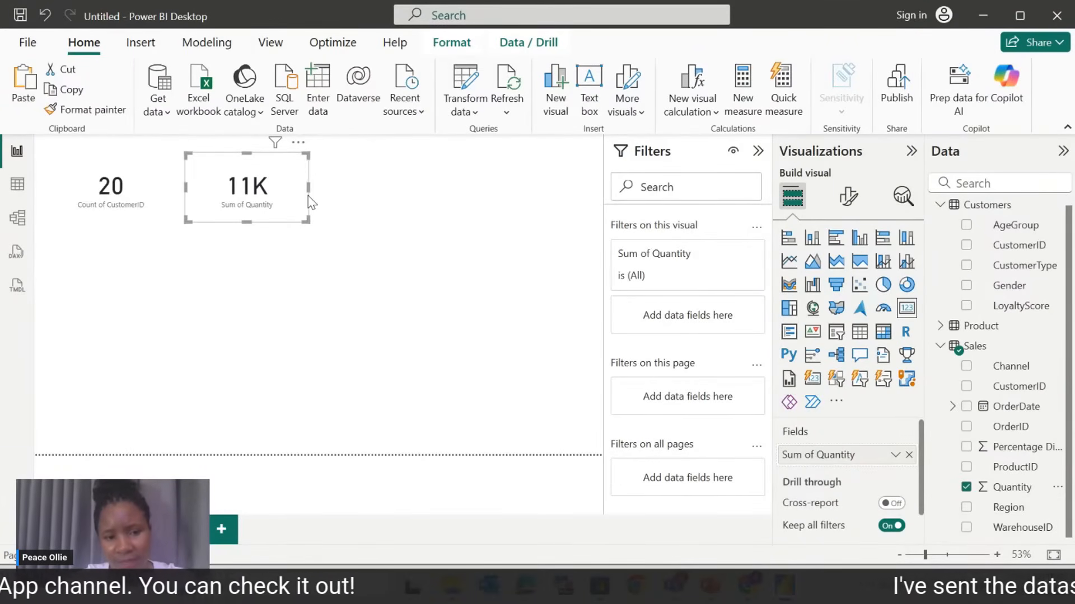
drag(308, 189, 343, 190)
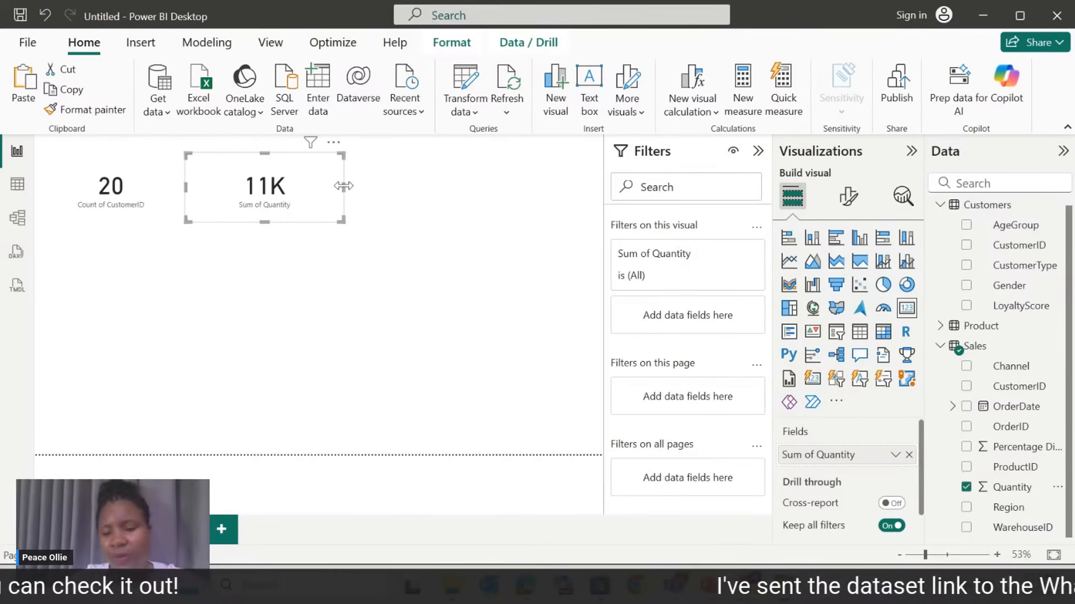
click(896, 455)
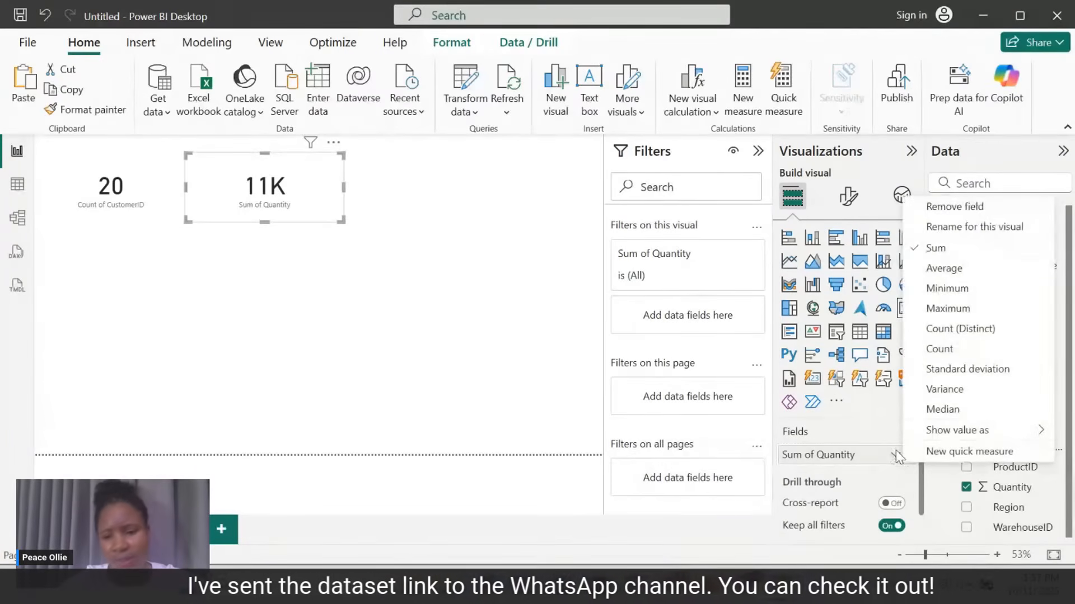
click(272, 178)
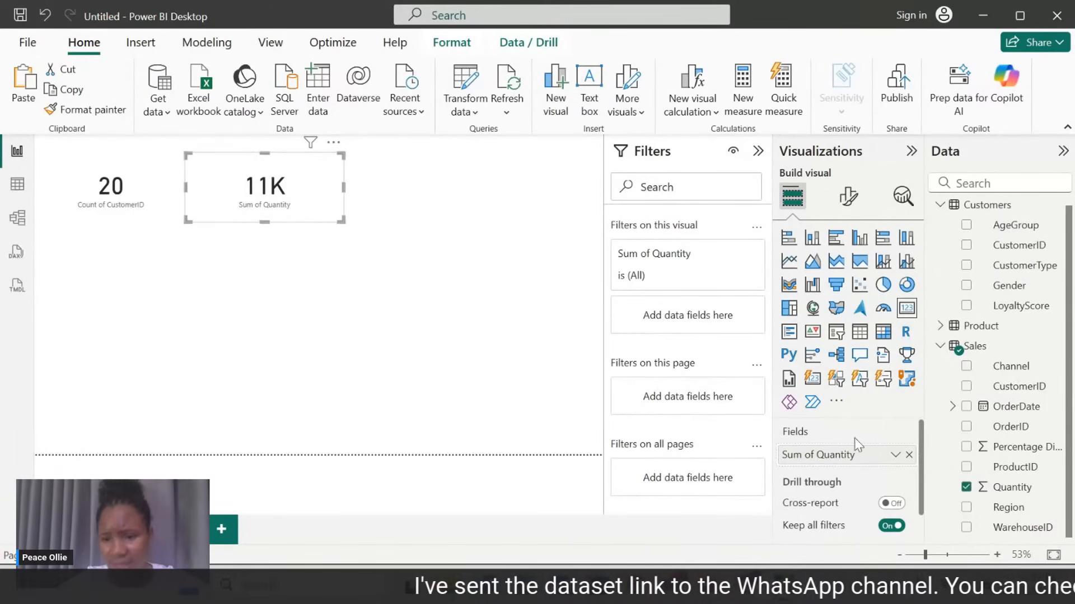
Set the Quantity card's callout value display units to None and shift the card slightly away from the customer count card.
click(846, 201)
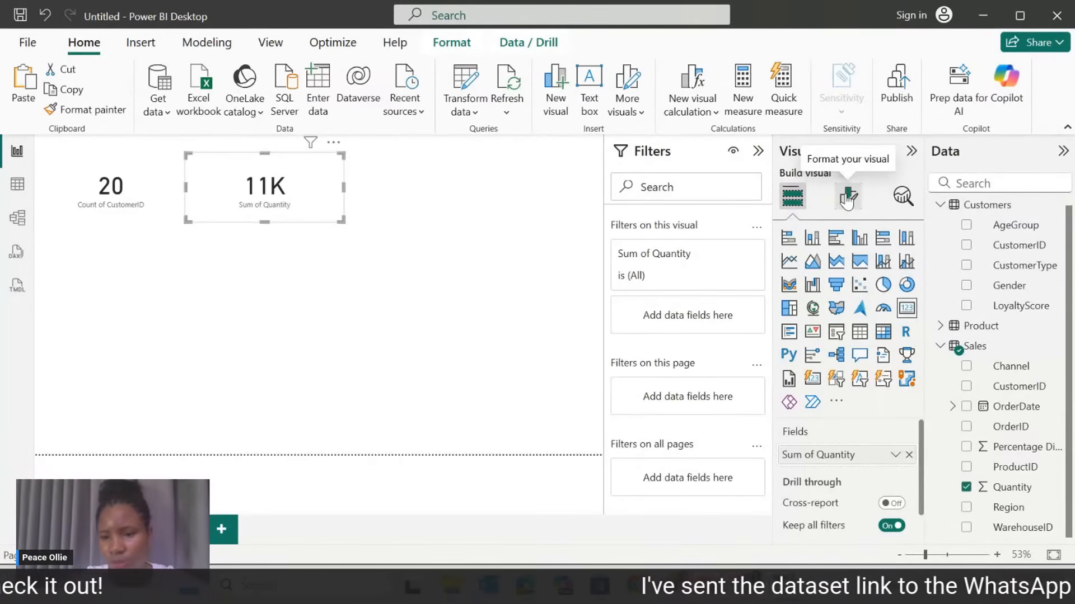
click(847, 199)
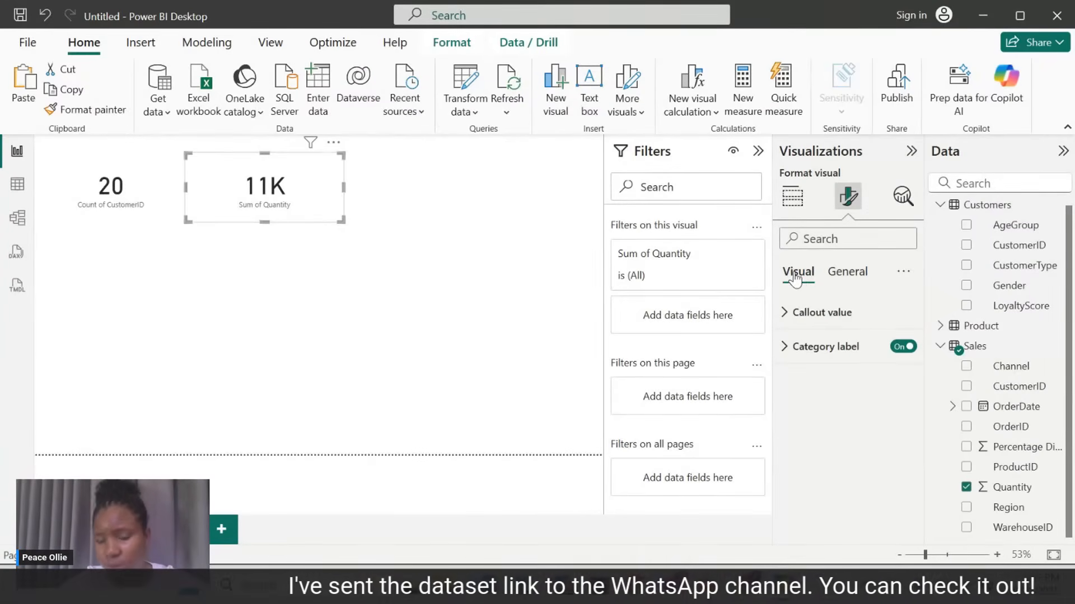
click(784, 318)
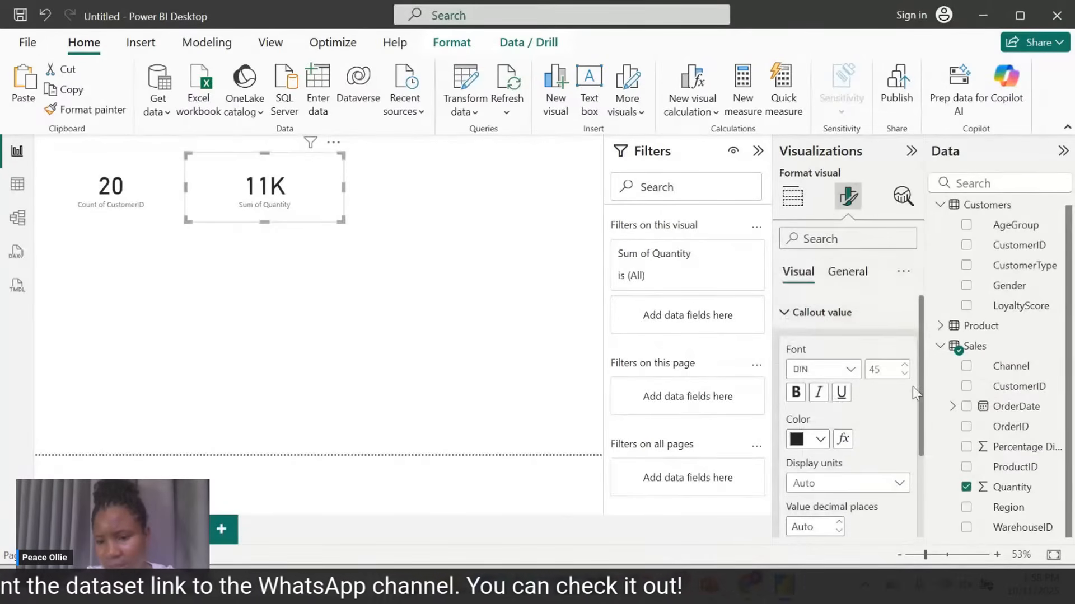
drag(921, 371, 907, 426)
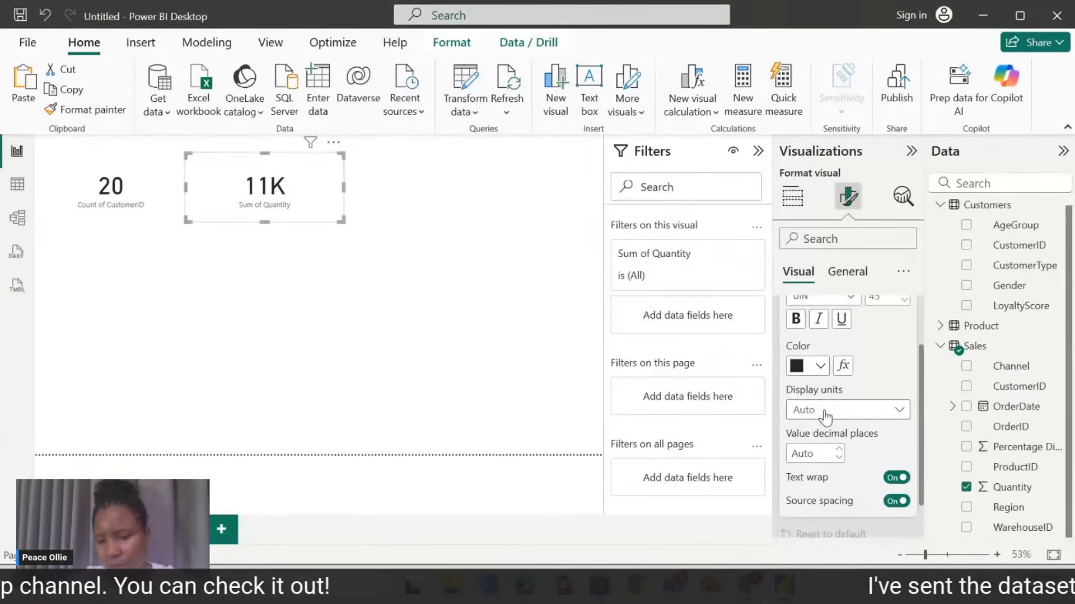
click(898, 413)
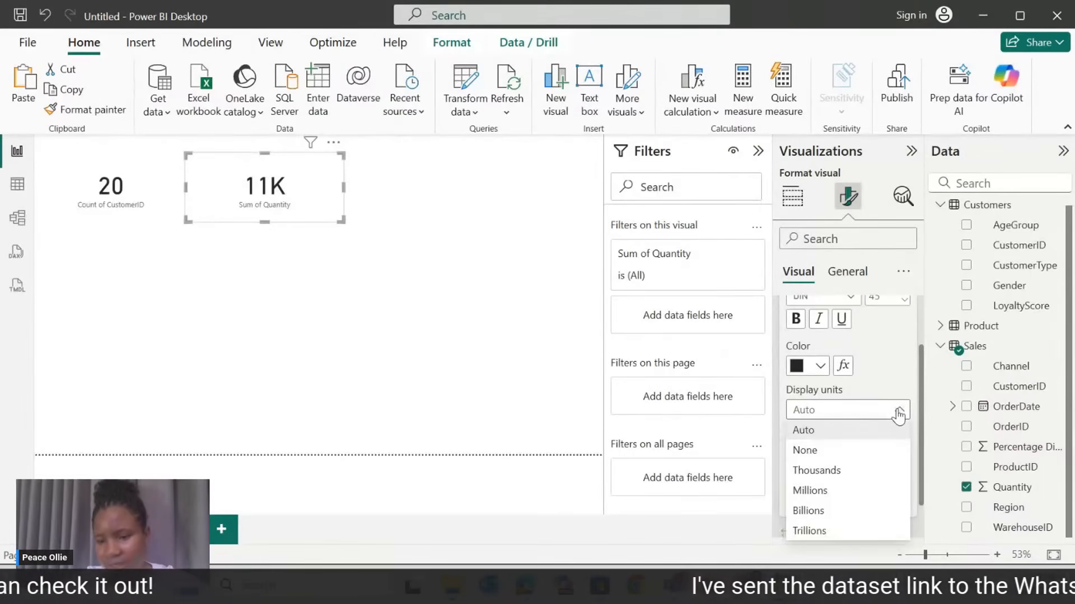
click(852, 452)
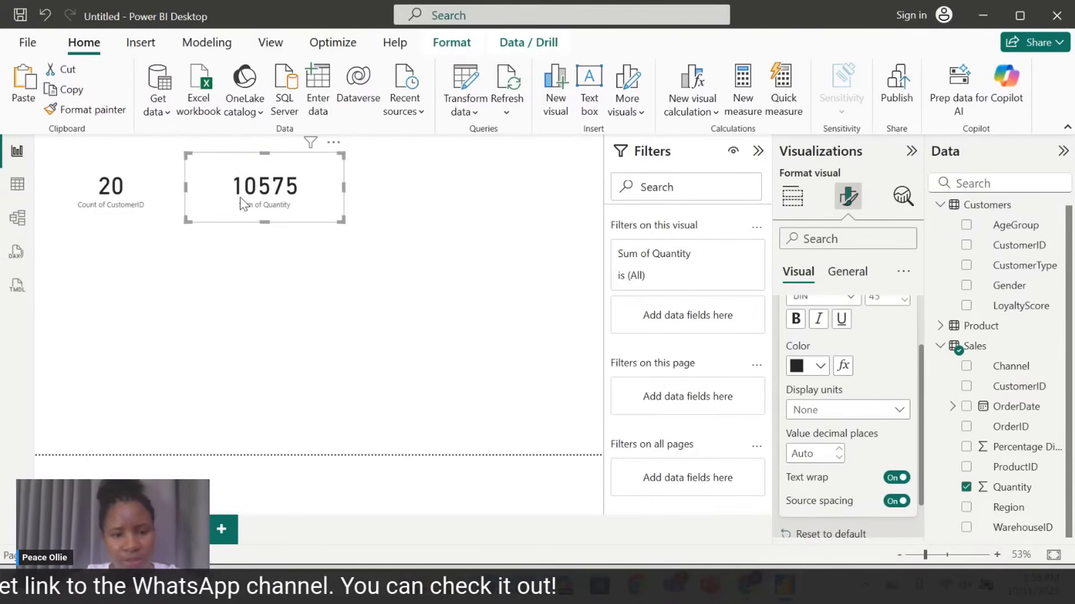
drag(279, 167, 285, 168)
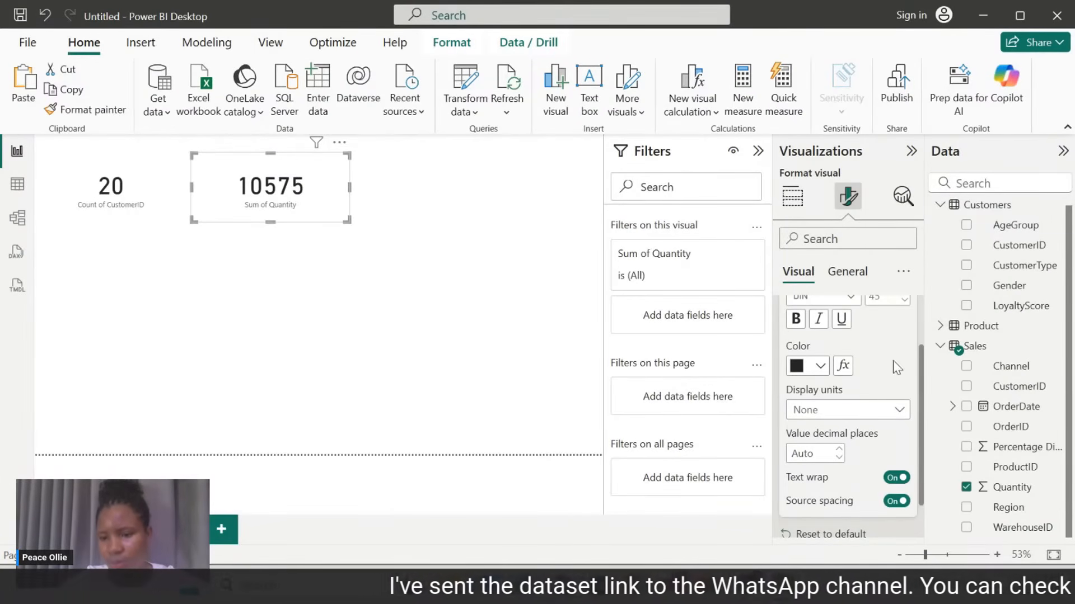
scroll(920, 398, up, 2)
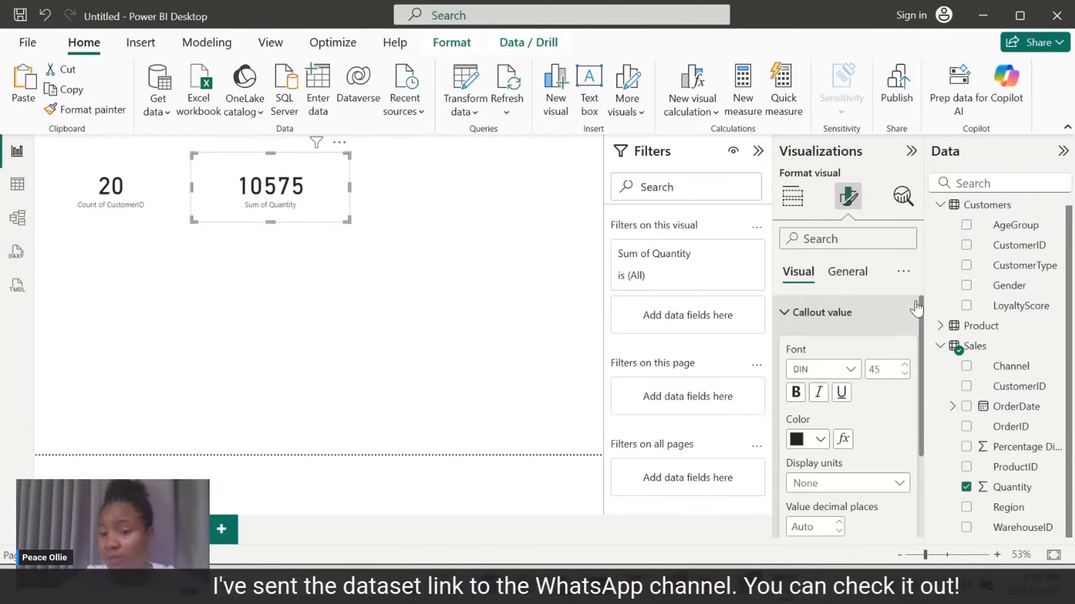
click(784, 315)
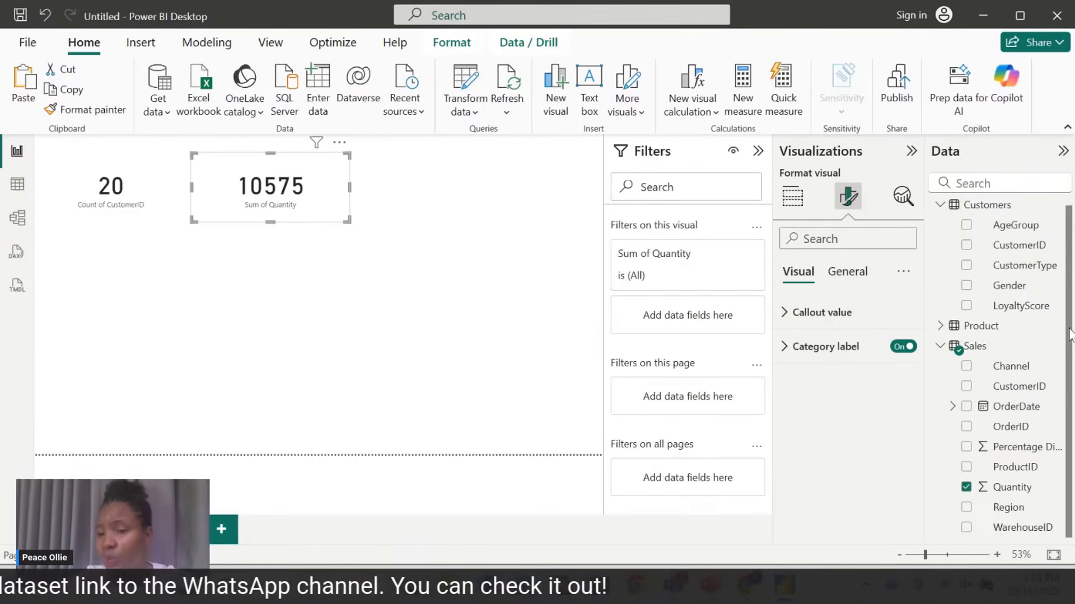
scroll(1070, 335, up, 1)
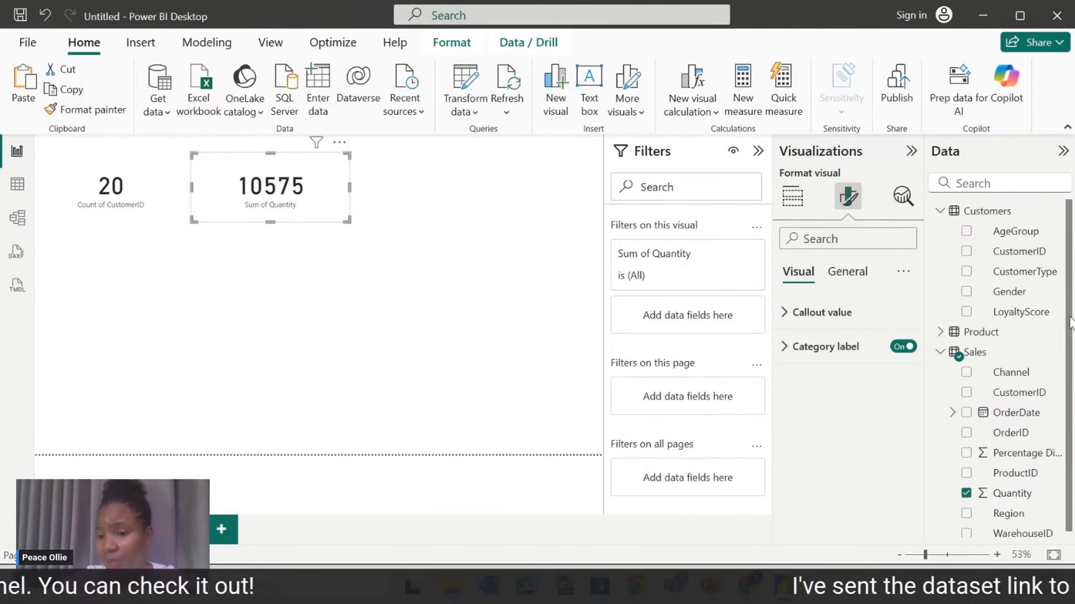
In the data model diagram, move the Sales table slightly closer to Product and the Customers table closer to Sales.
scroll(1070, 335, down, 1)
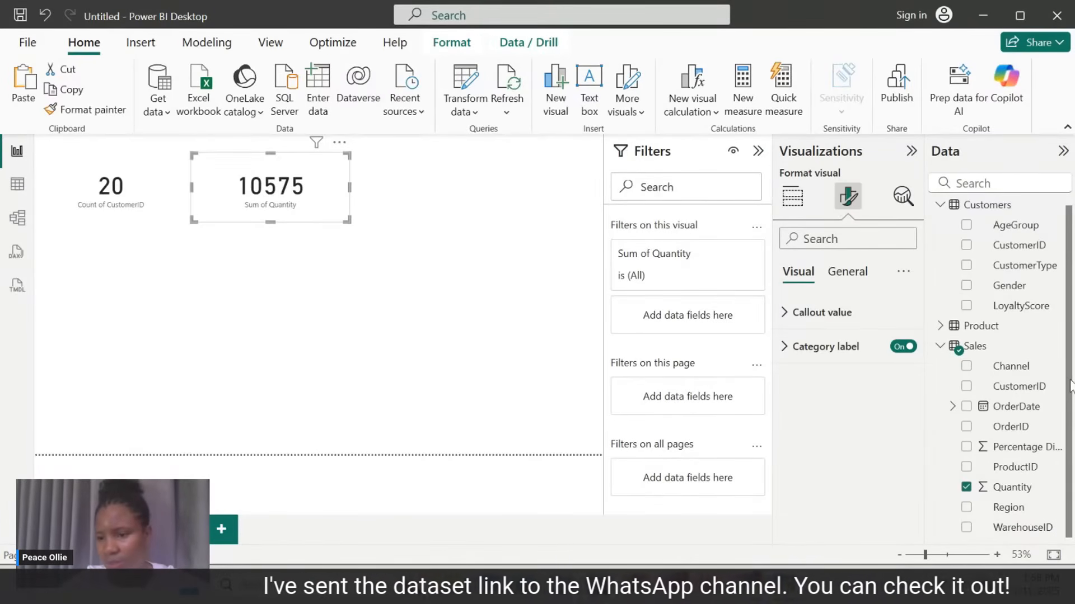
scroll(1070, 347, up, 1)
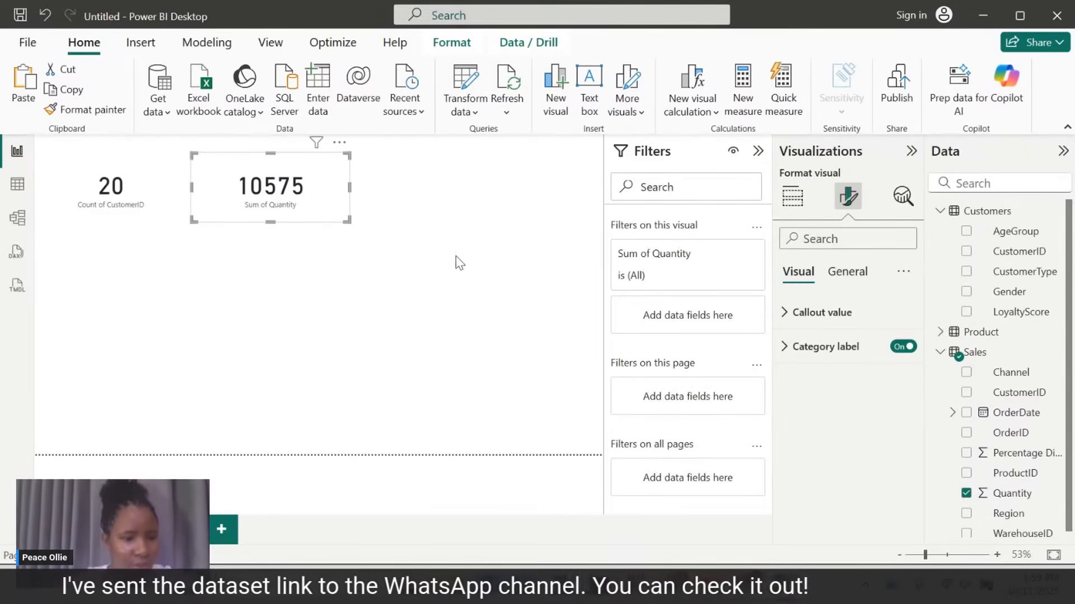
click(17, 217)
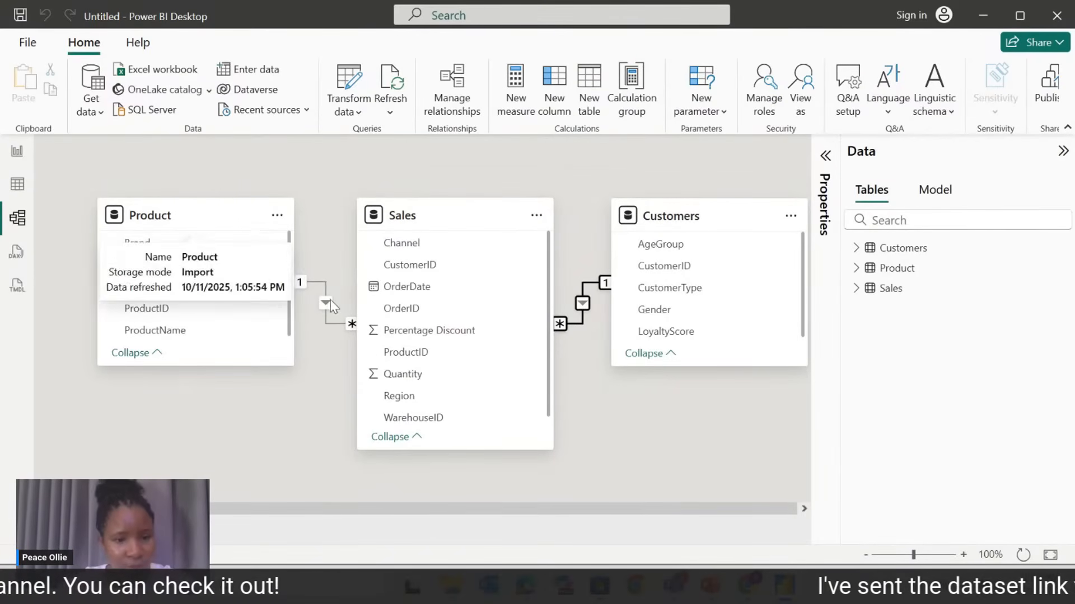
mouse_move(202, 211)
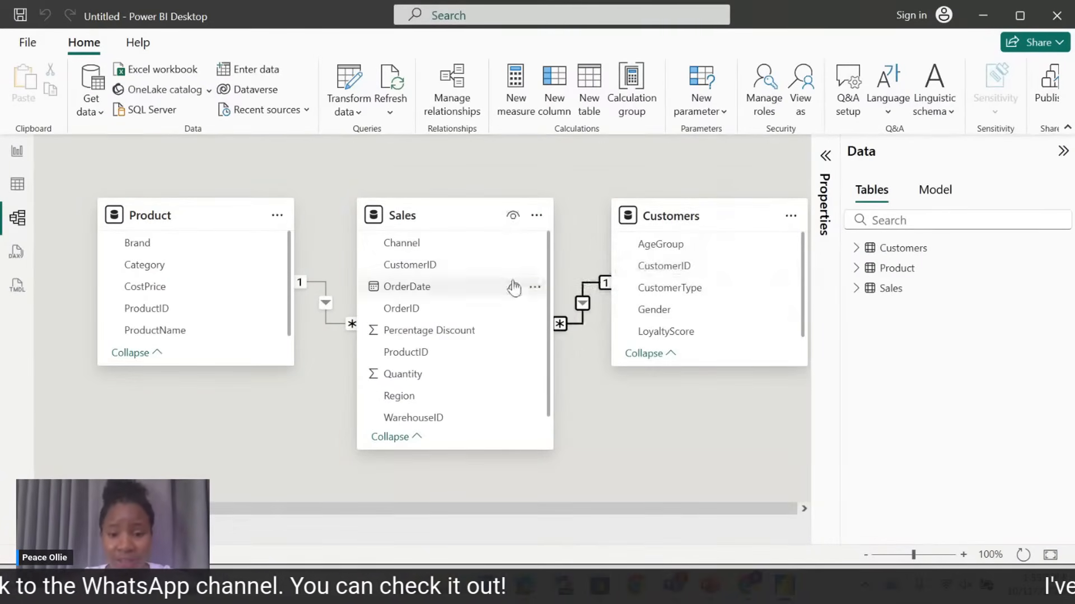
mouse_move(444, 210)
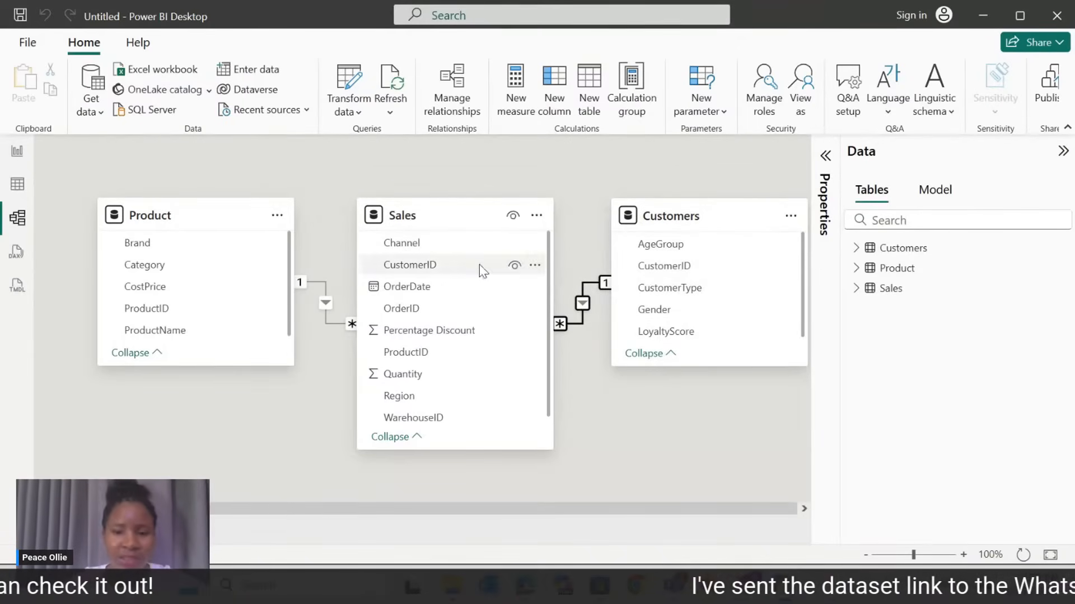
mouse_move(480, 200)
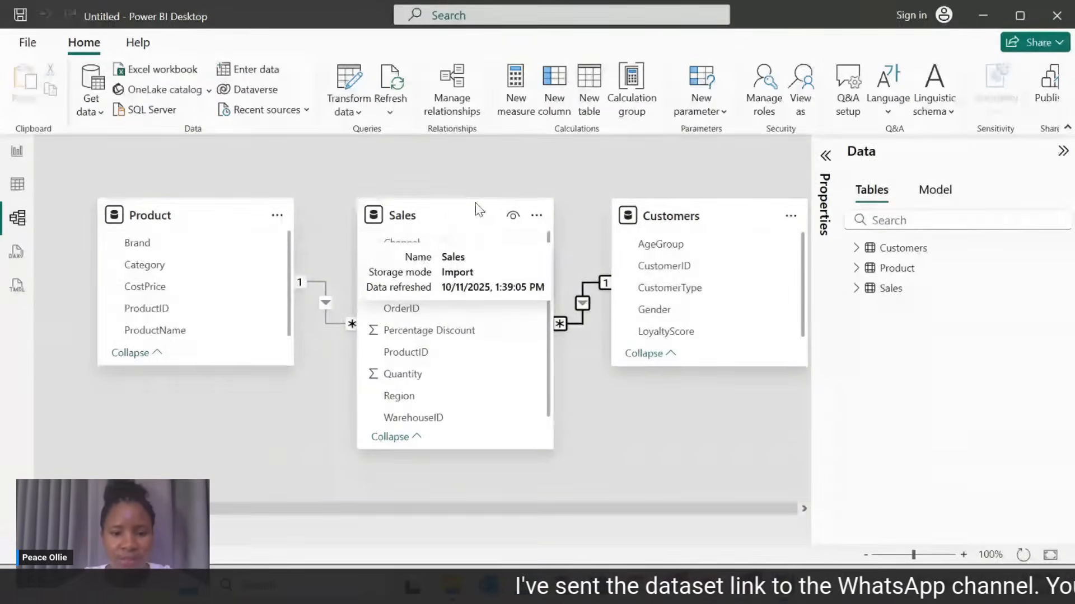
drag(483, 210, 467, 211)
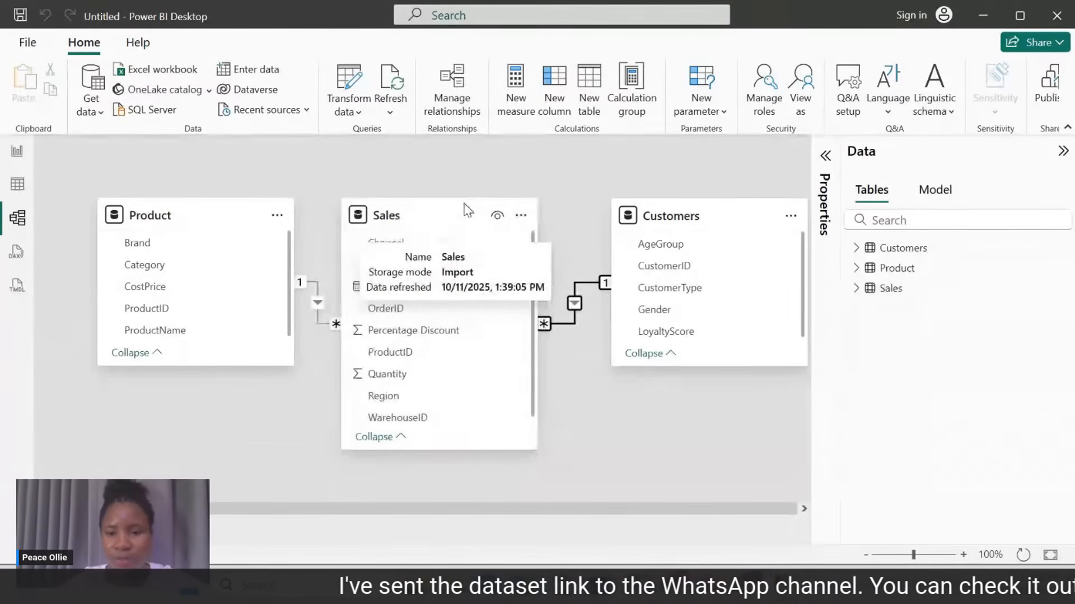
mouse_move(711, 204)
drag(710, 203, 684, 211)
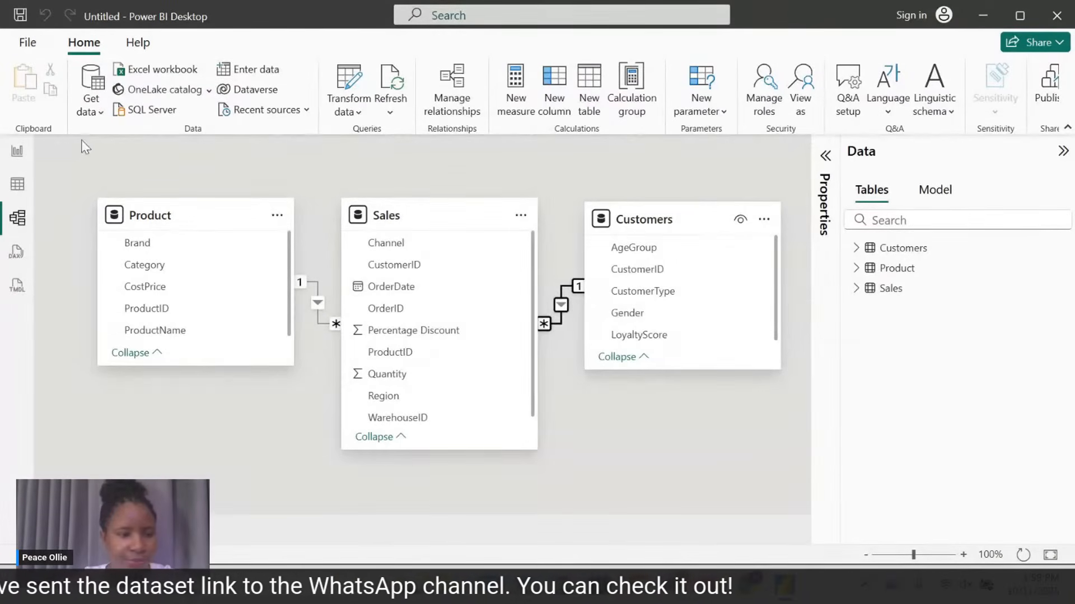
Return to the report page and move the customer count card and the Quantity card slightly lower on the canvas.
click(17, 156)
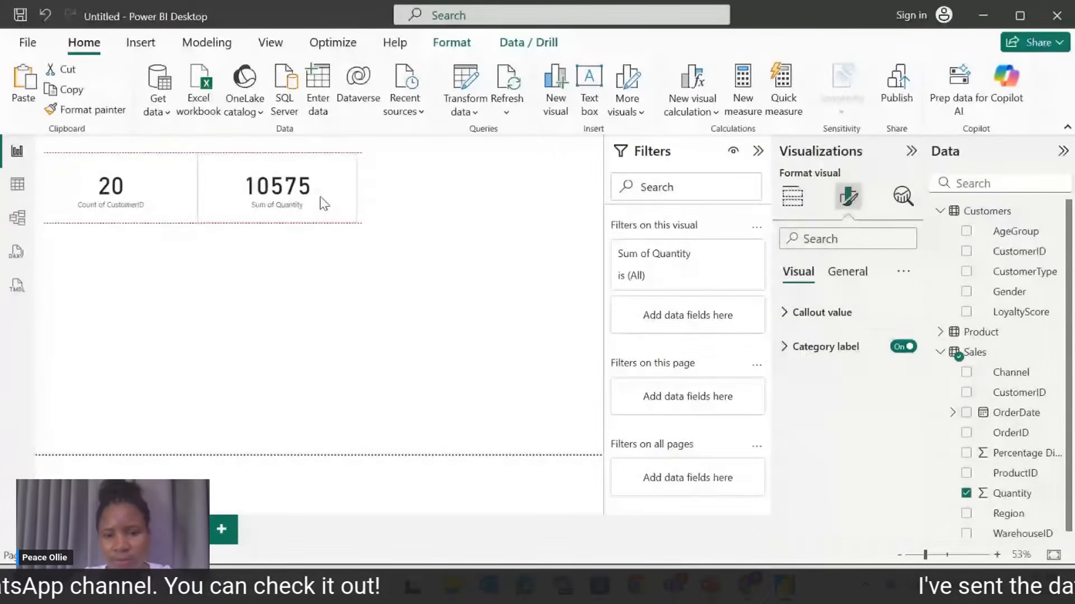
click(492, 197)
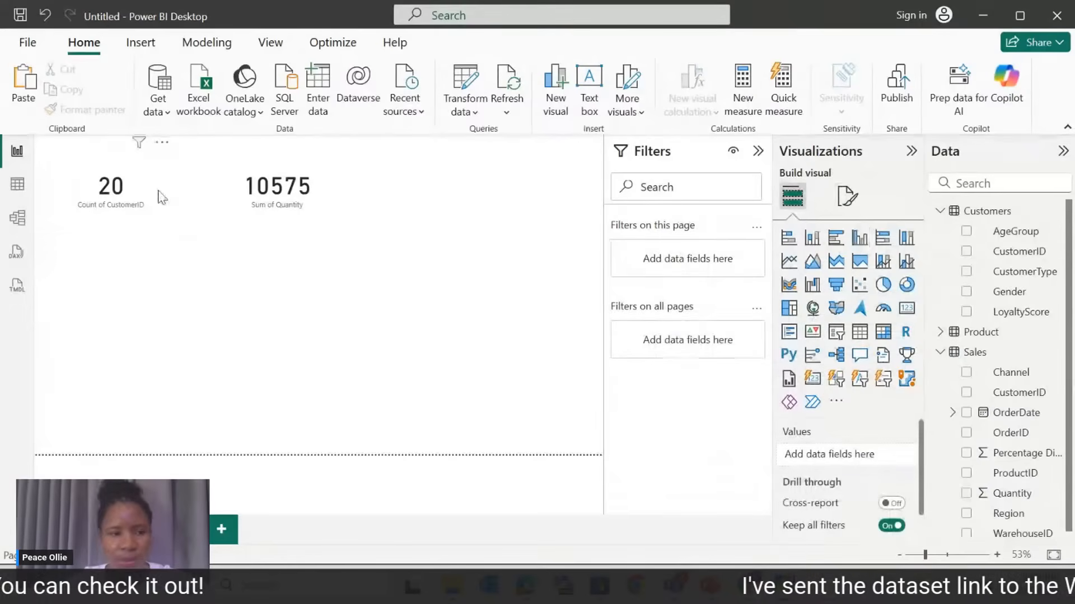
drag(107, 202, 112, 221)
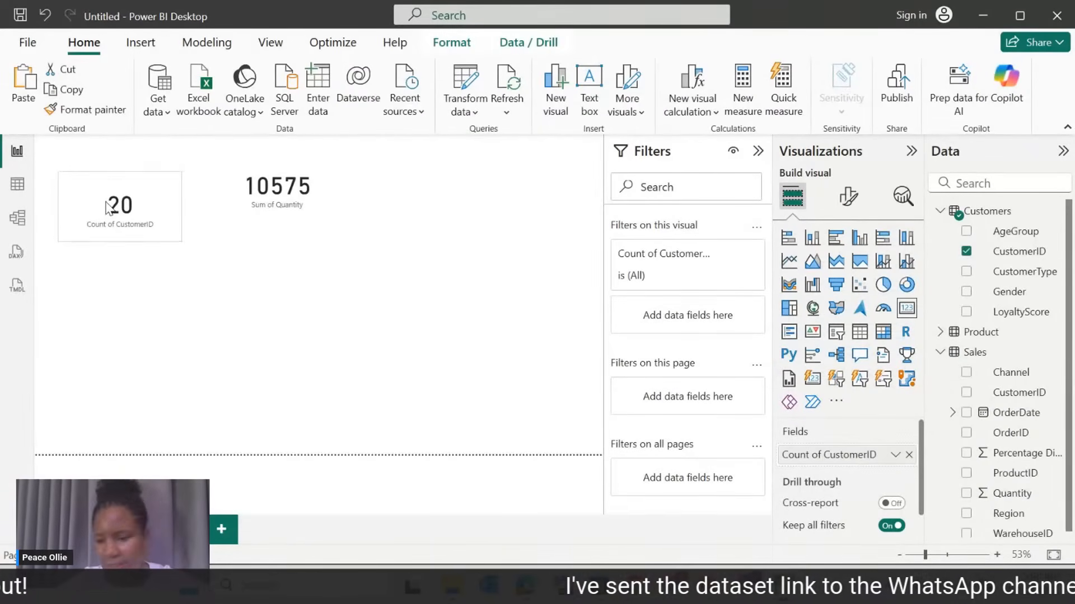
drag(266, 186, 265, 206)
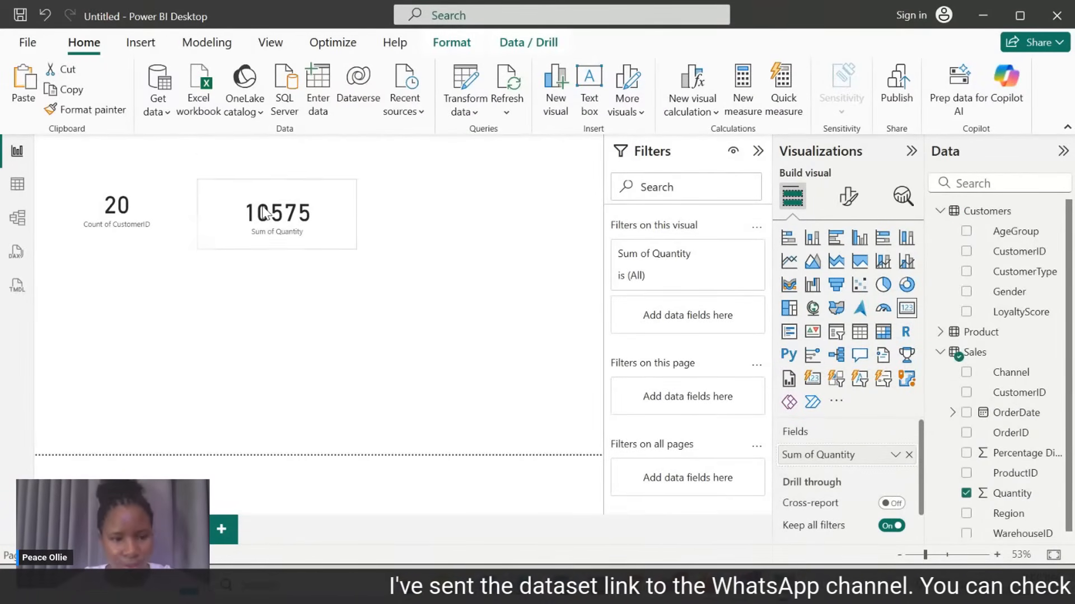
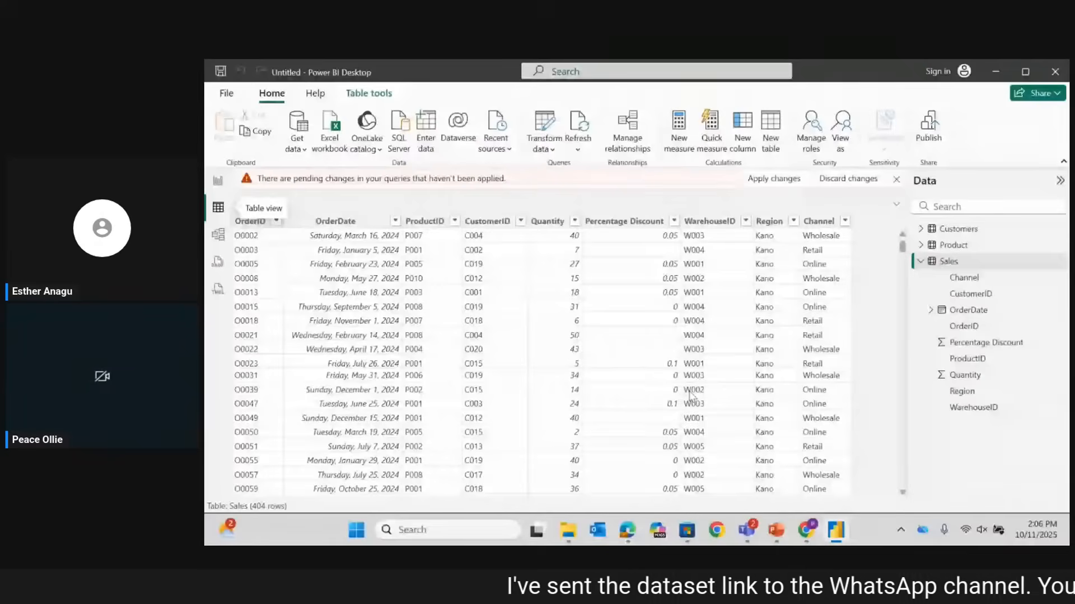
Discard the pending query changes to the Sales table.
click(872, 184)
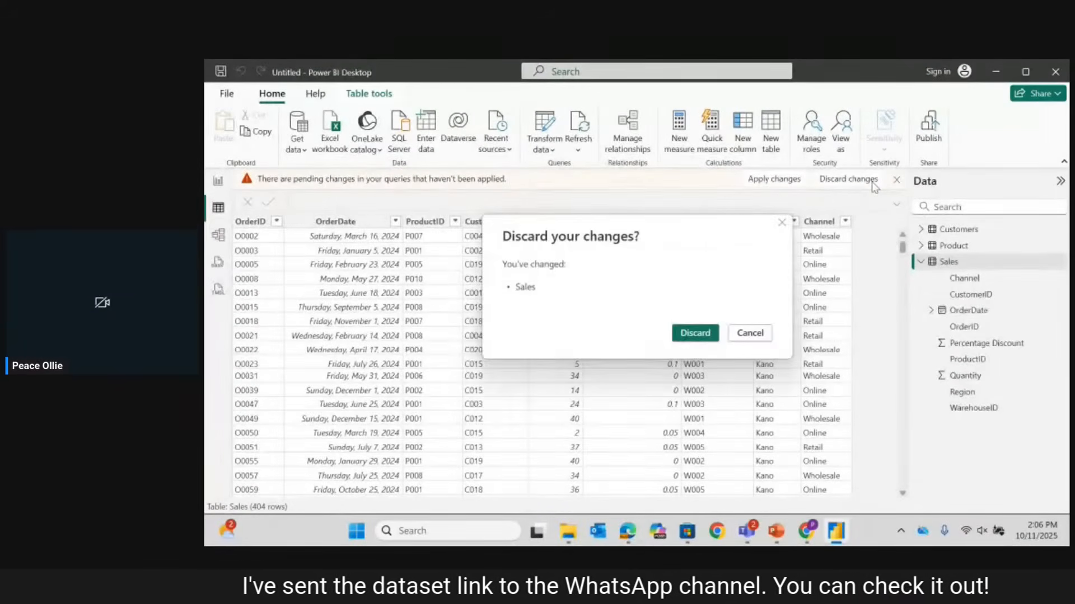
click(696, 333)
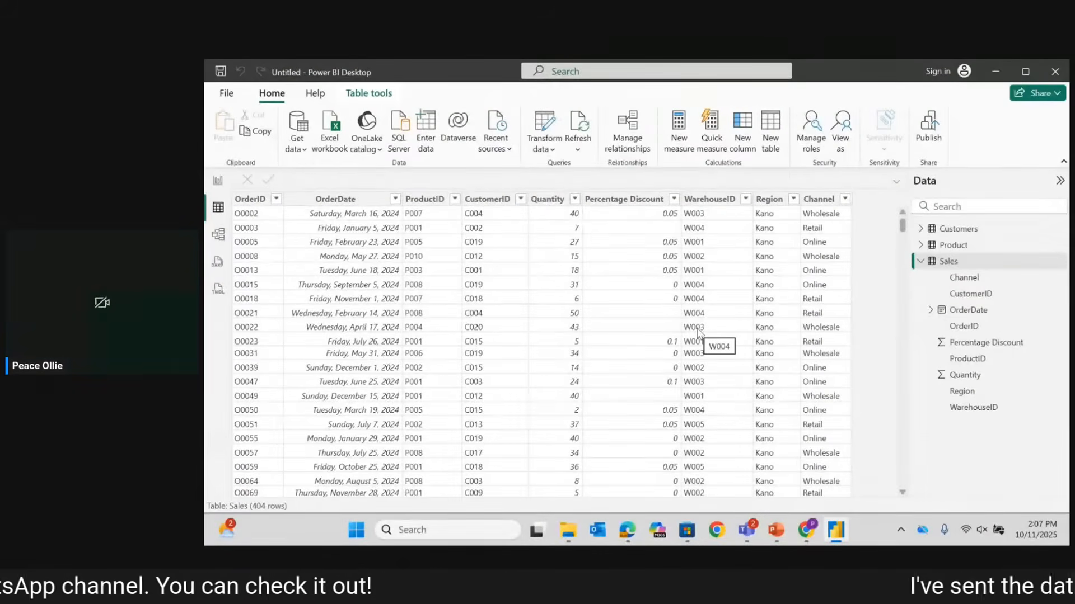
Open the Sales query in Power Query Editor and inspect the distinct values of the Percentage Discount column without filtering it.
click(638, 258)
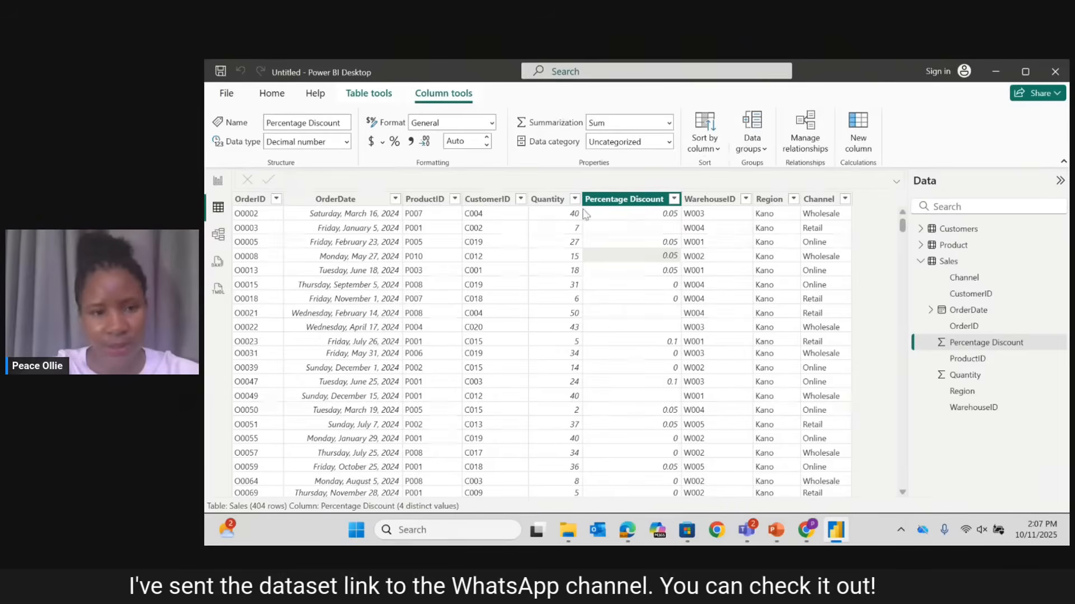
click(271, 95)
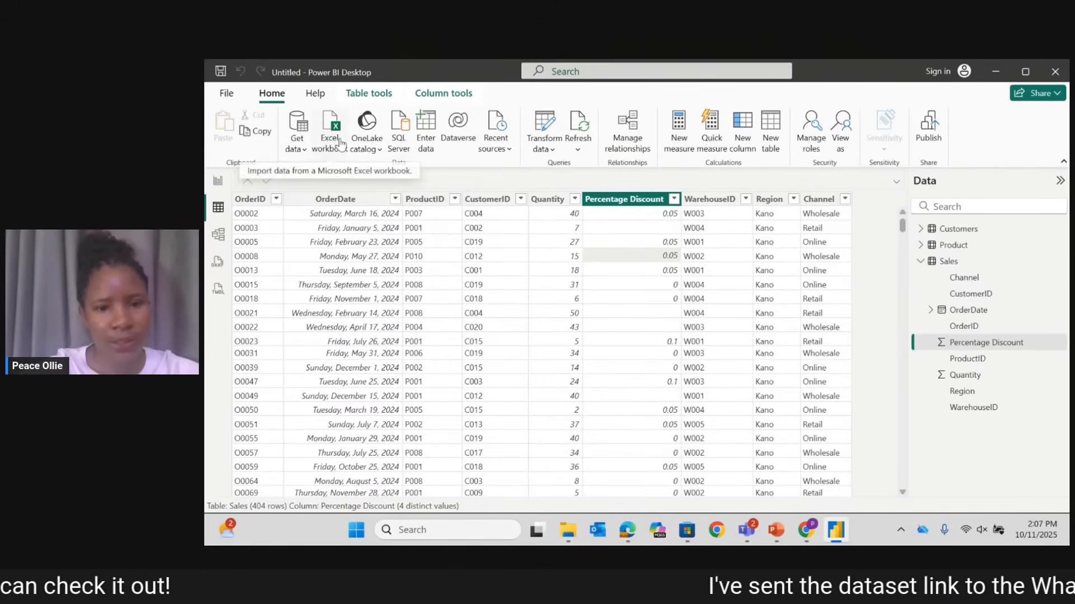
click(544, 126)
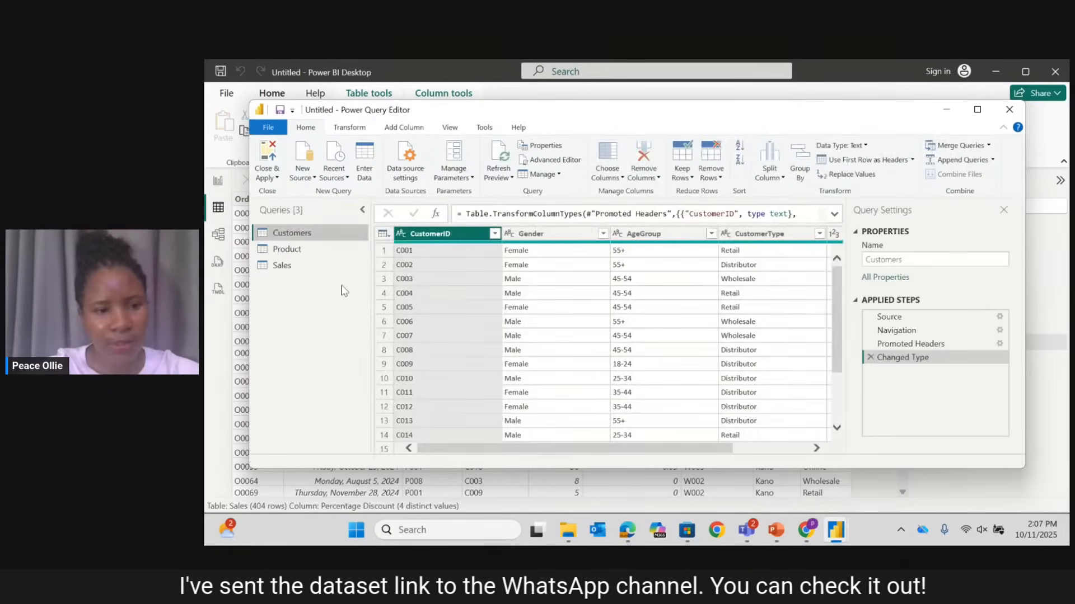
click(298, 267)
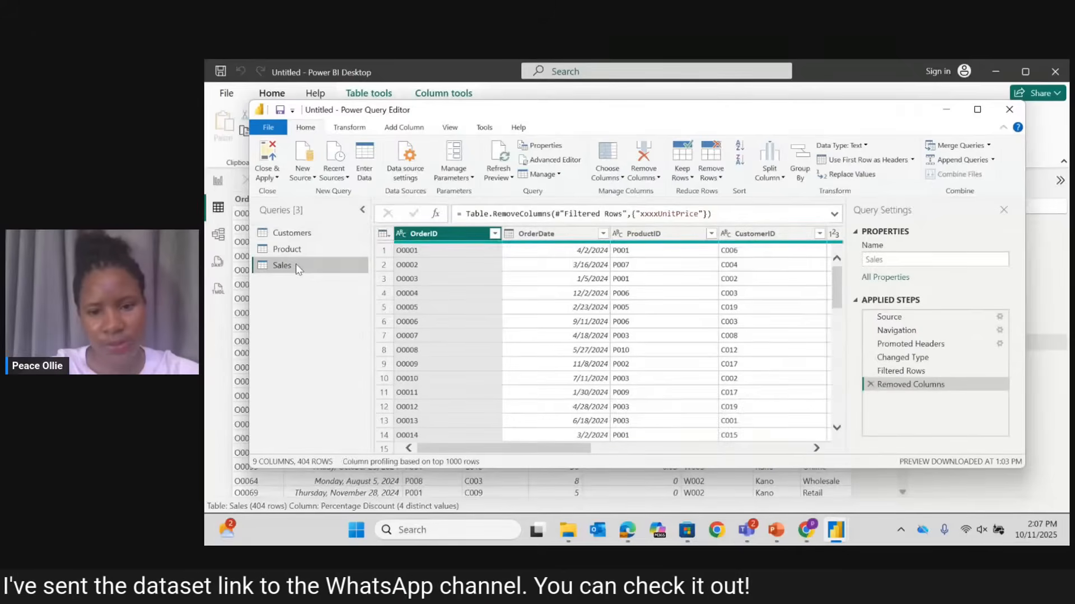
click(548, 438)
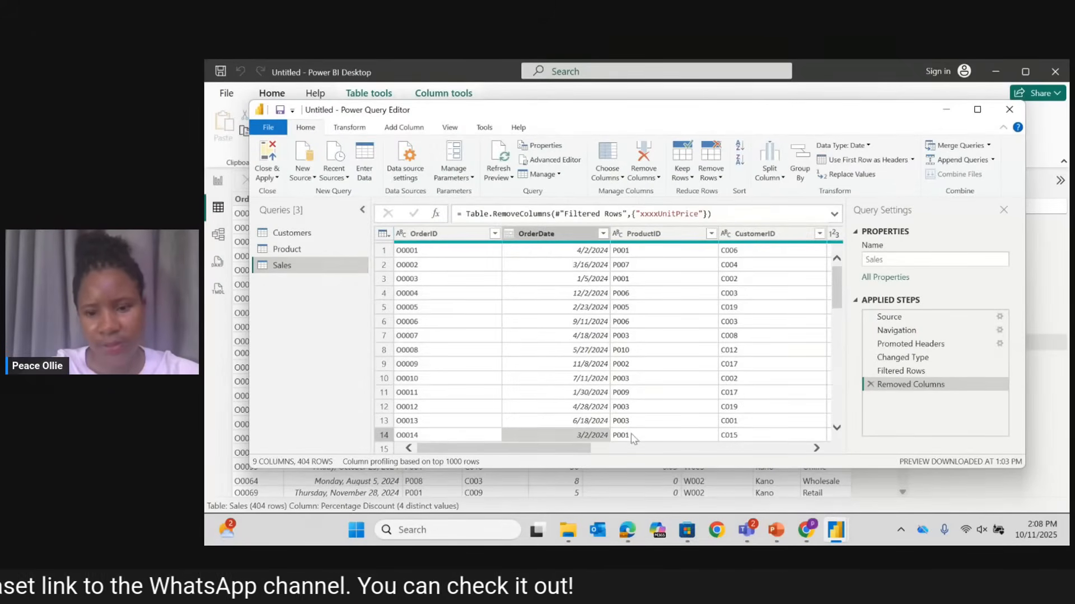
drag(586, 447, 737, 428)
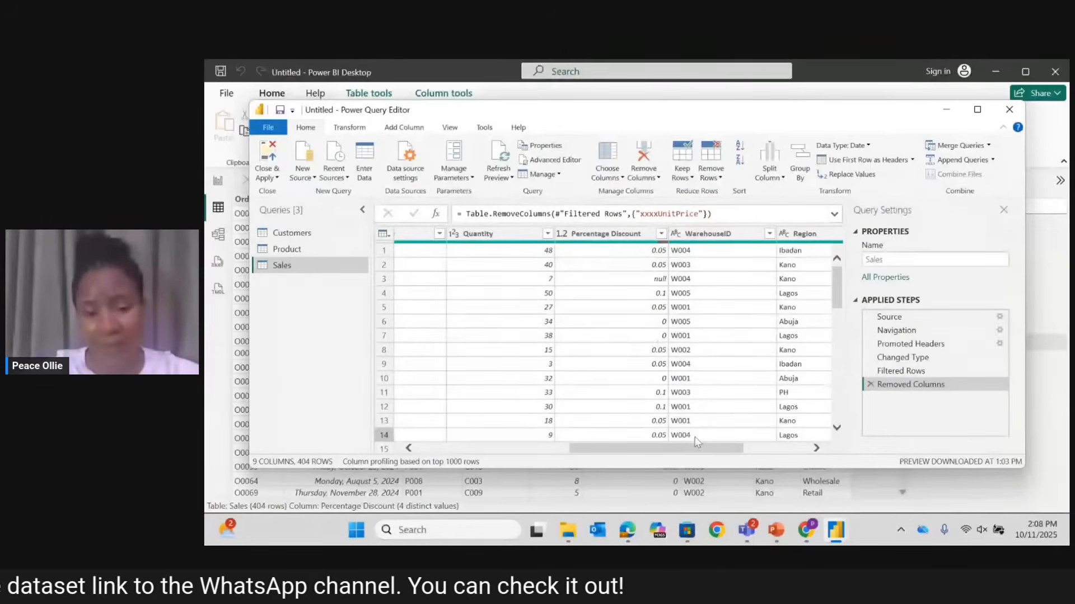
mouse_move(658, 449)
mouse_down()
mouse_move(756, 442)
mouse_move(644, 446)
mouse_up()
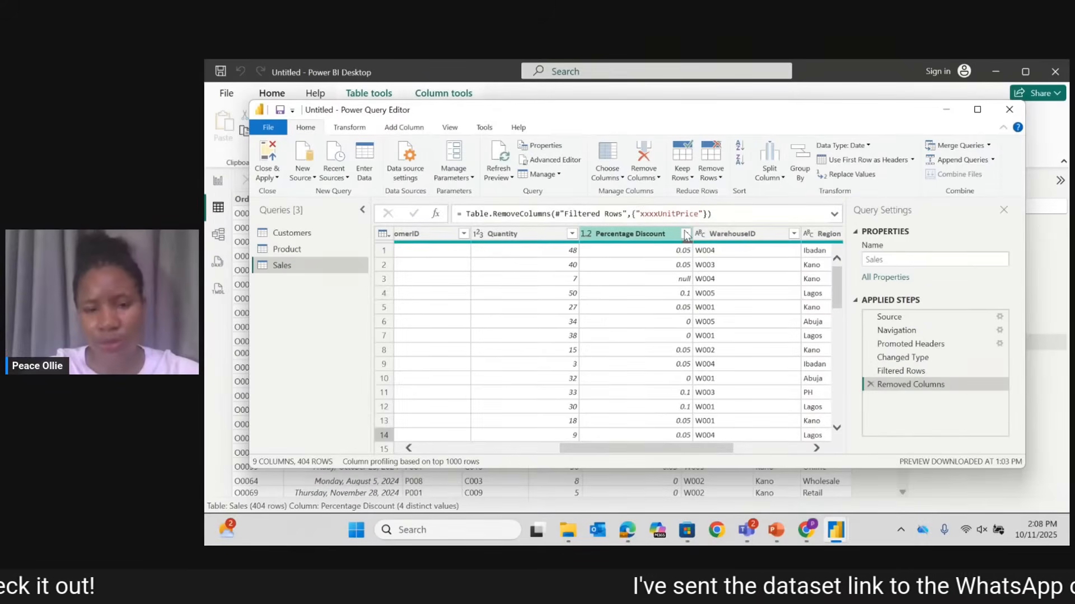
click(633, 235)
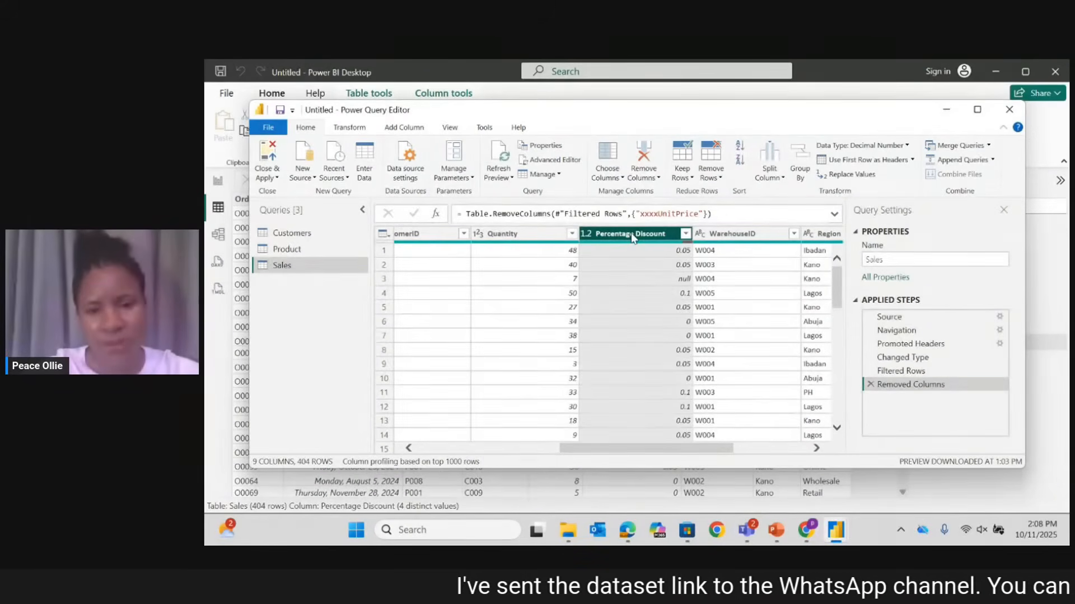
click(685, 233)
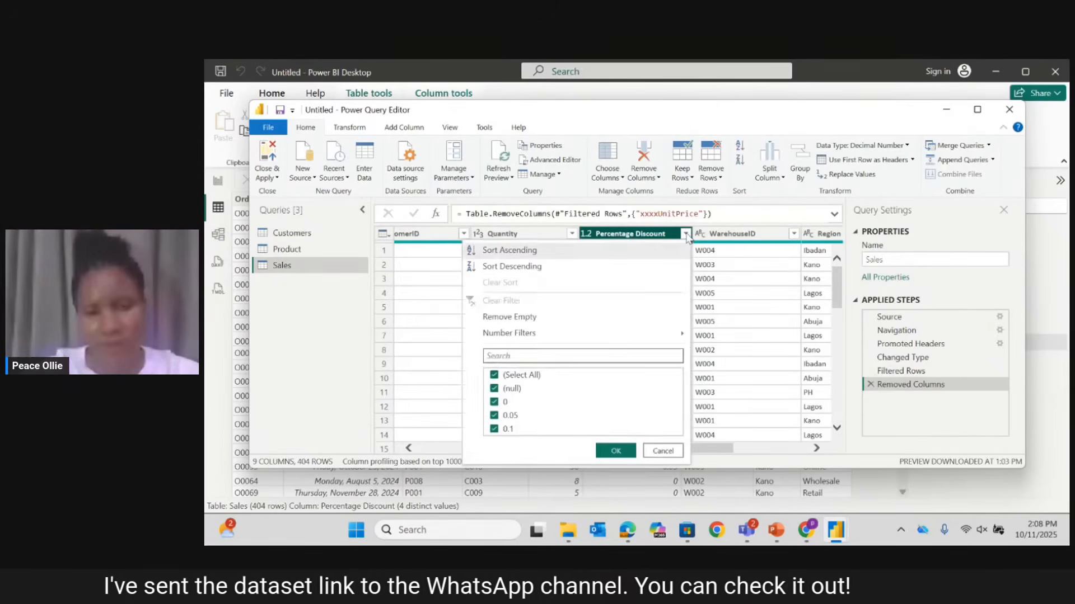
click(663, 451)
Replace null with 0 in the Percentage Discount column, then close Power Query Editor and apply the changes.
right_click(651, 236)
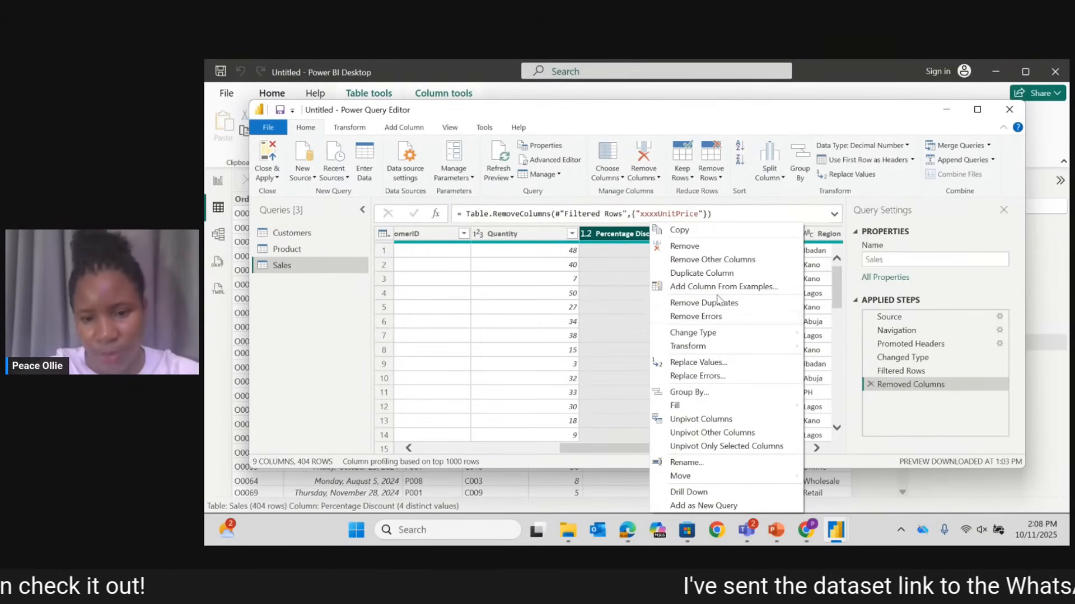
click(698, 364)
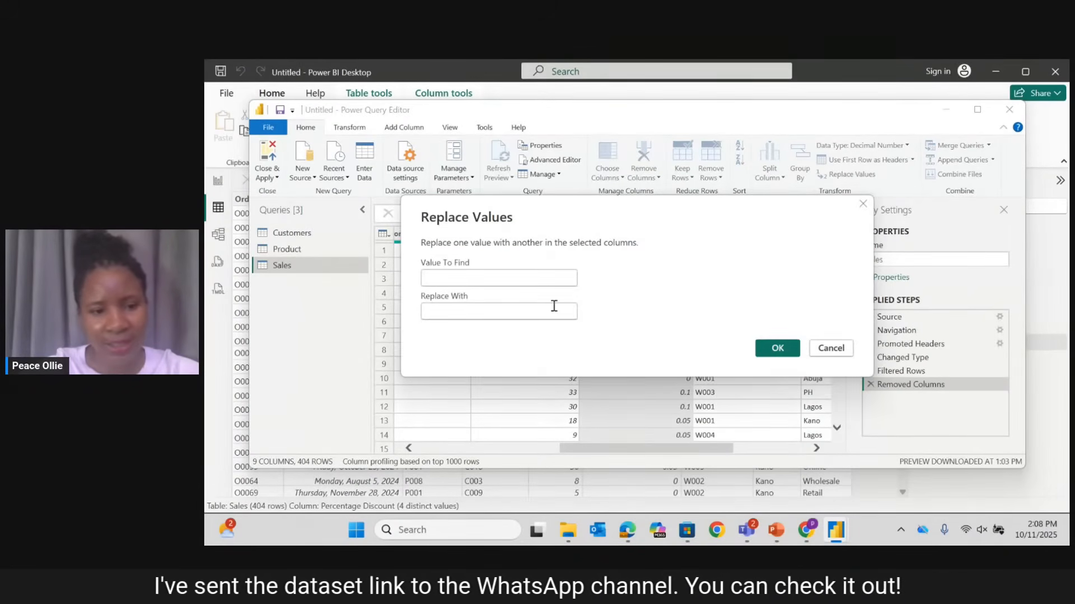
text(null)
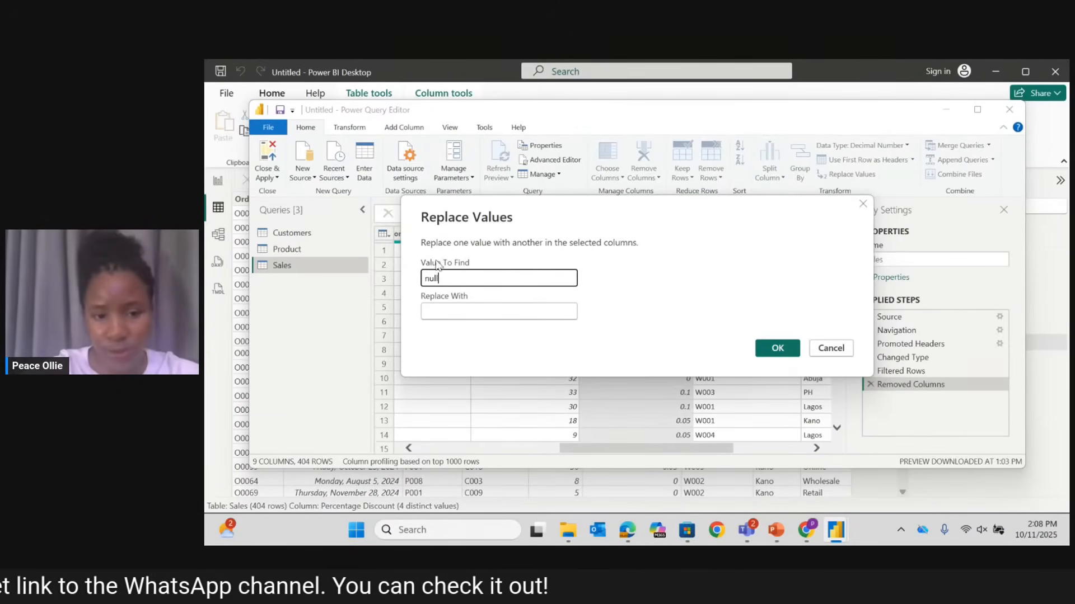
click(448, 309)
text(0)
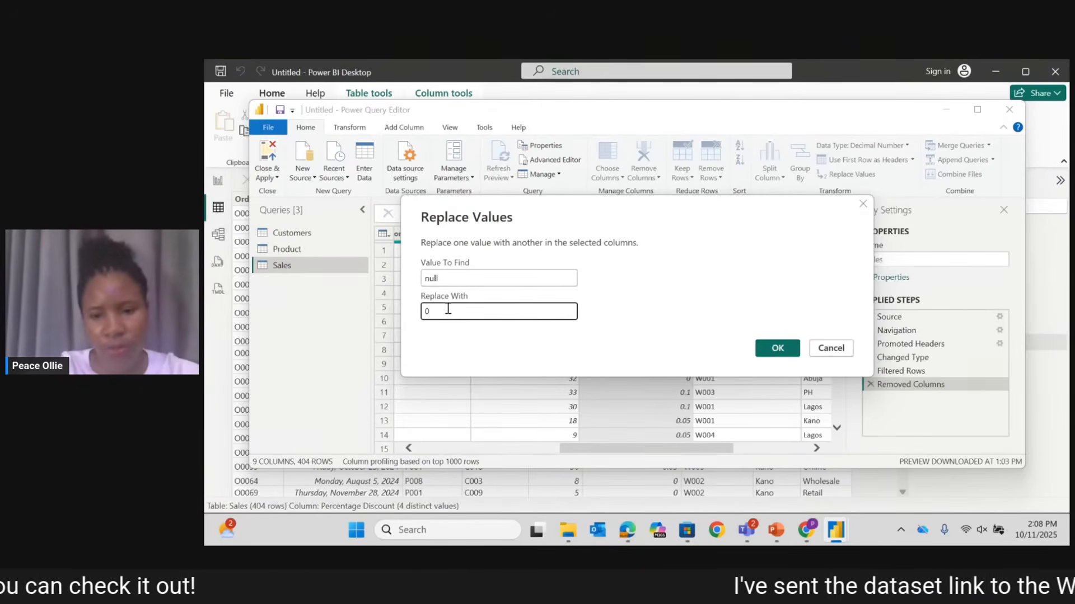
click(778, 348)
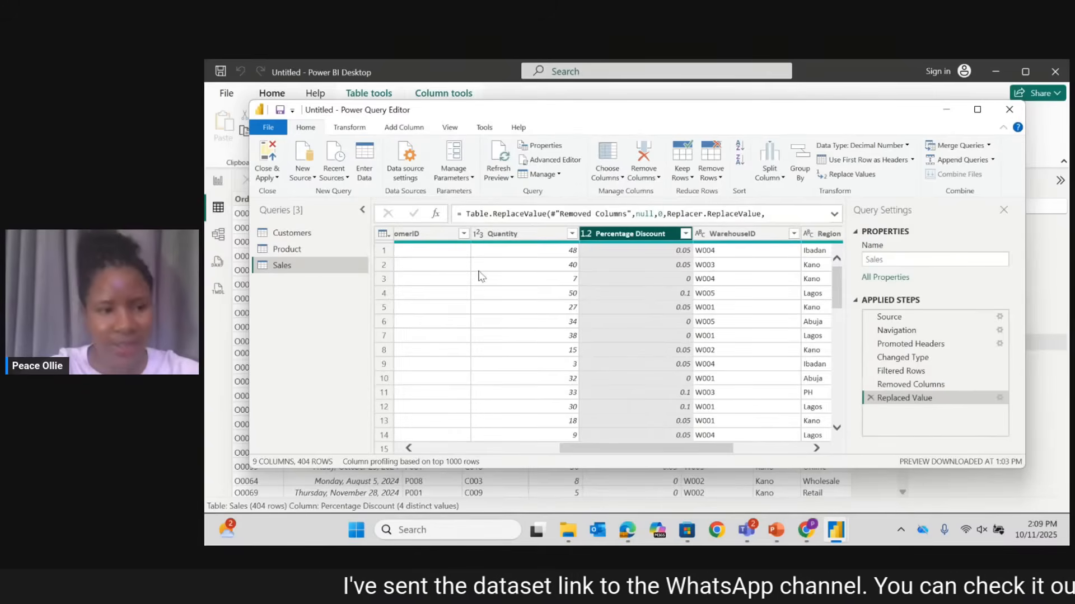
click(266, 177)
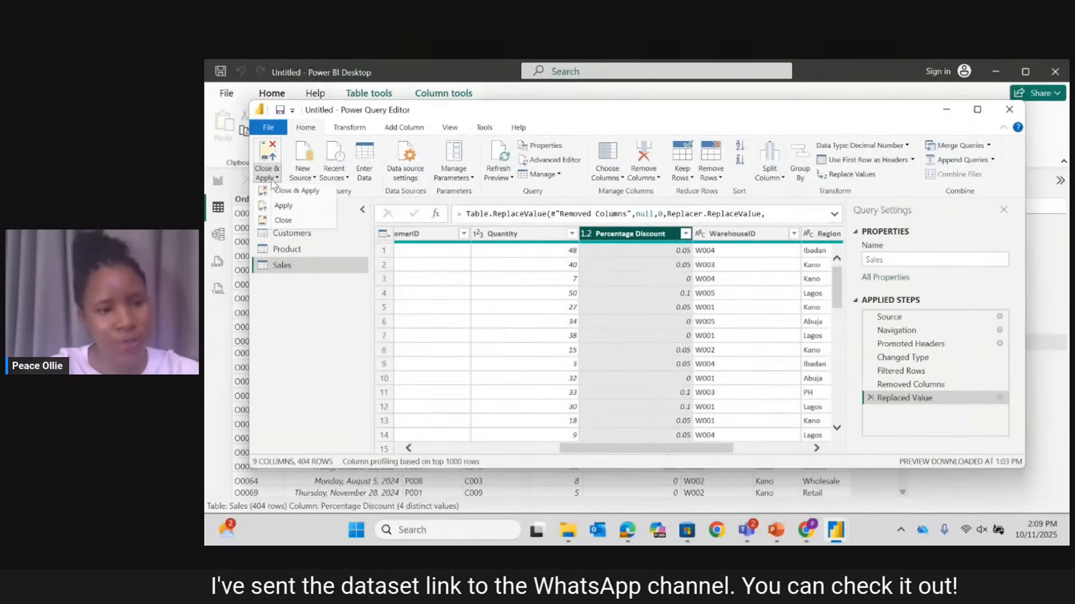
click(295, 192)
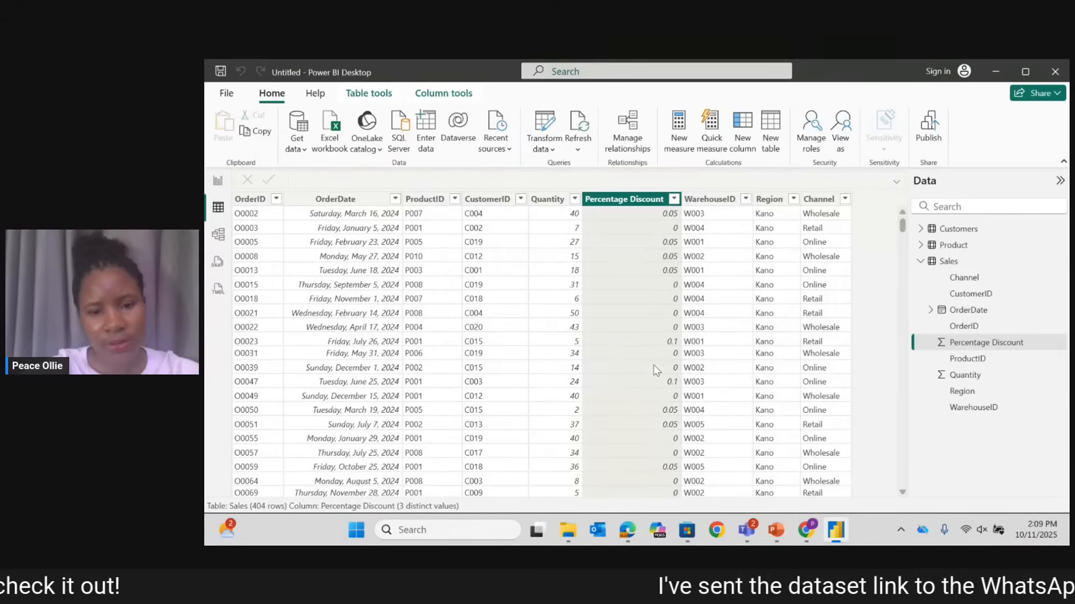
Return to the report page and review the customer count and Quantity cards.
click(219, 182)
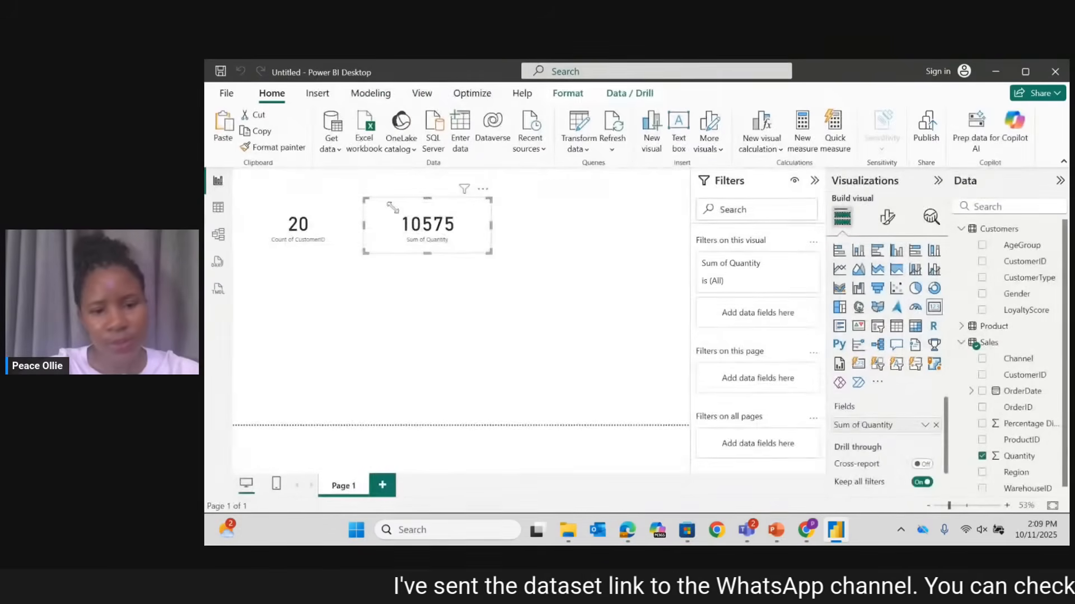
click(598, 208)
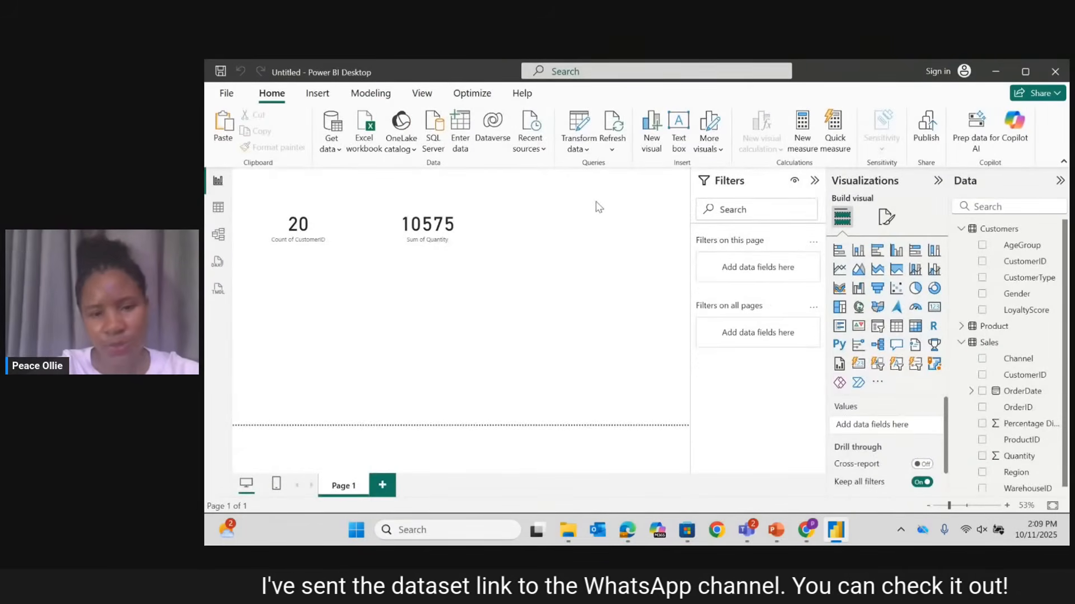
click(319, 223)
click(423, 218)
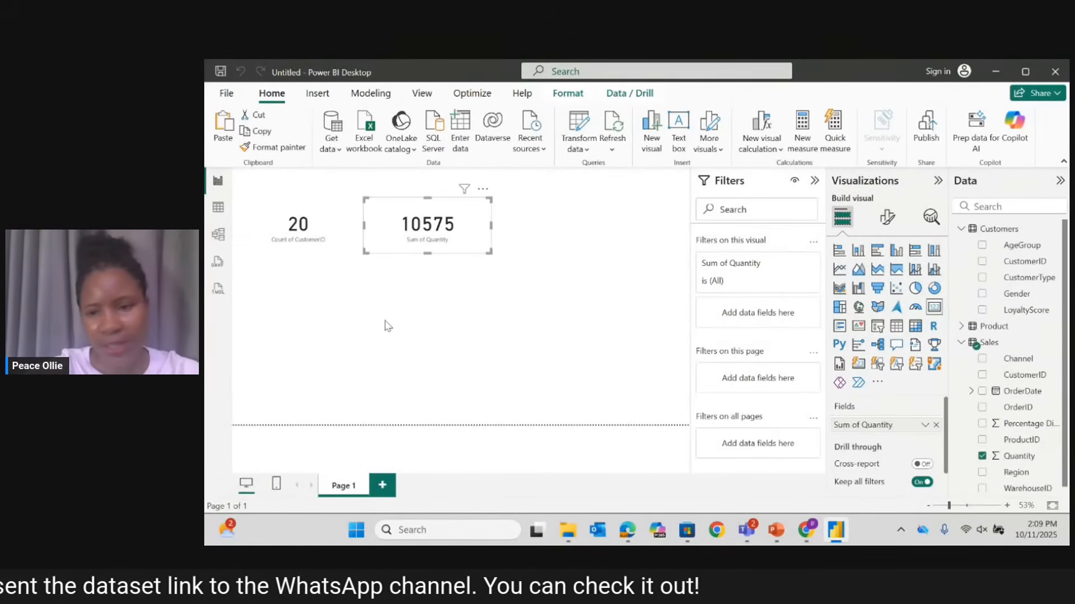
click(631, 314)
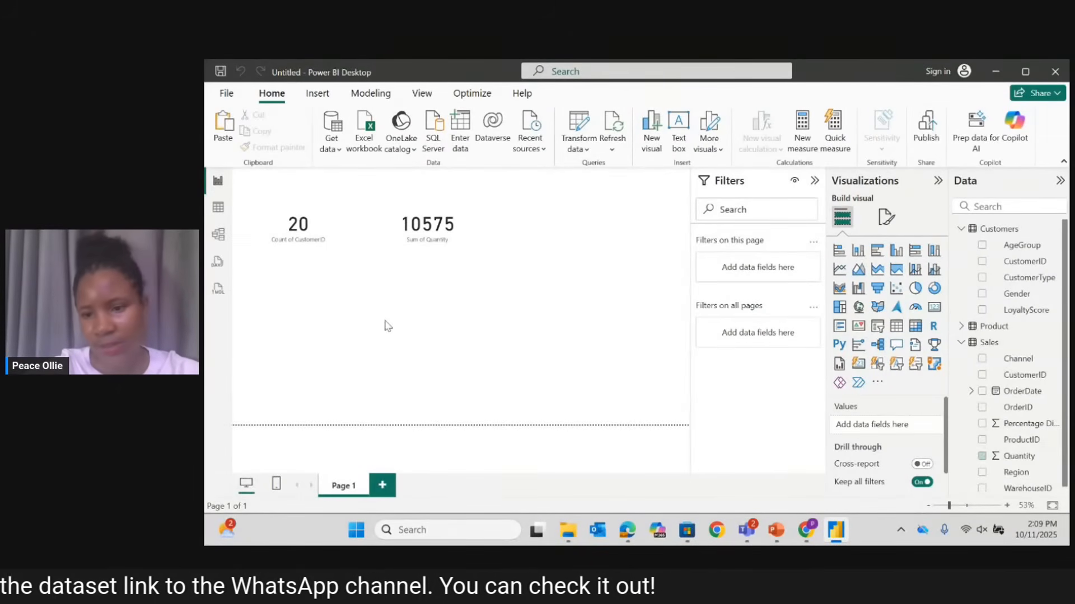
Add a line chart below the cards and enlarge it to span most of the page width and reach near the page's lower edge.
click(839, 269)
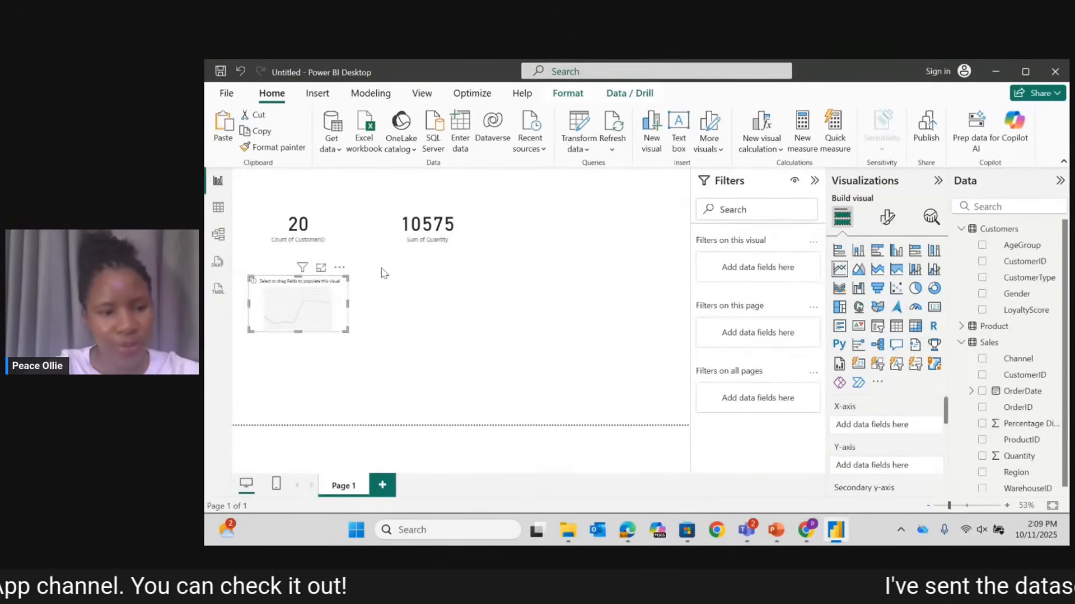
drag(300, 300, 623, 308)
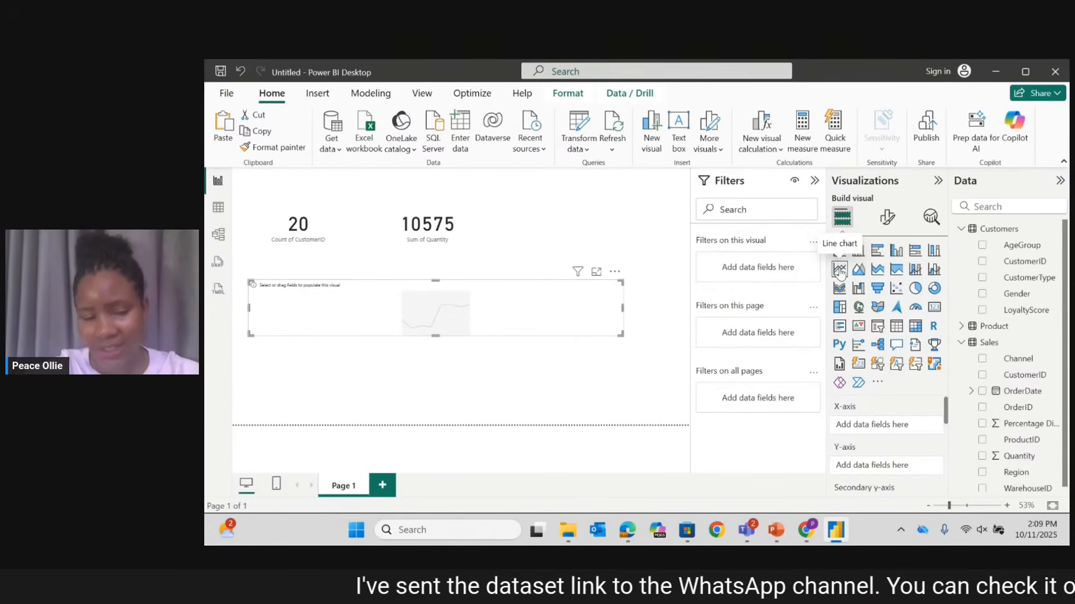
click(438, 343)
click(436, 333)
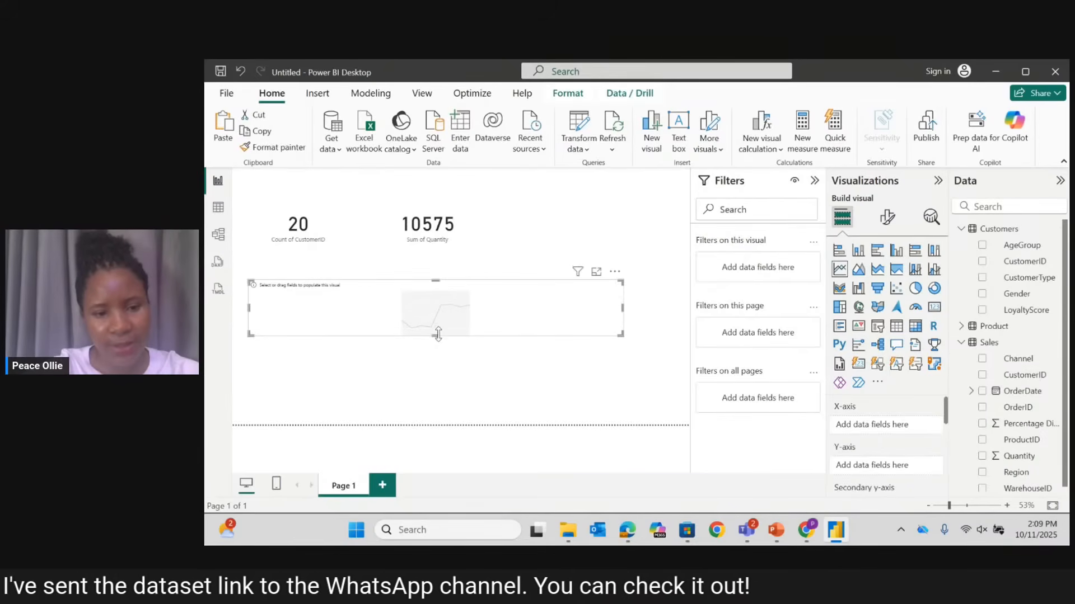
drag(438, 334, 447, 409)
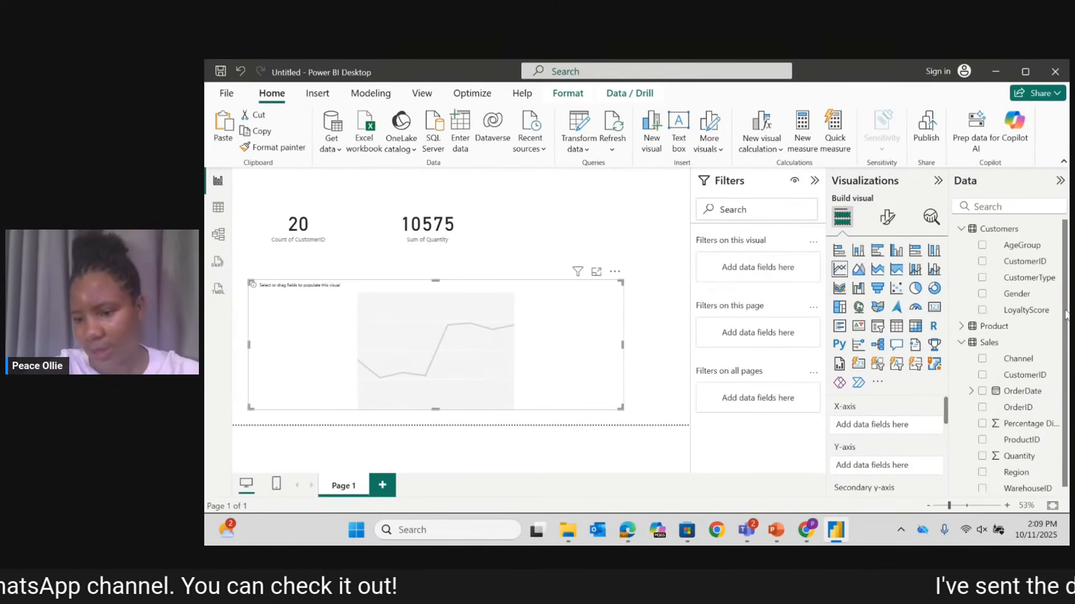
Plot Sales Quantity against OrderDate in the empty line chart.
scroll(1068, 336, down, 1)
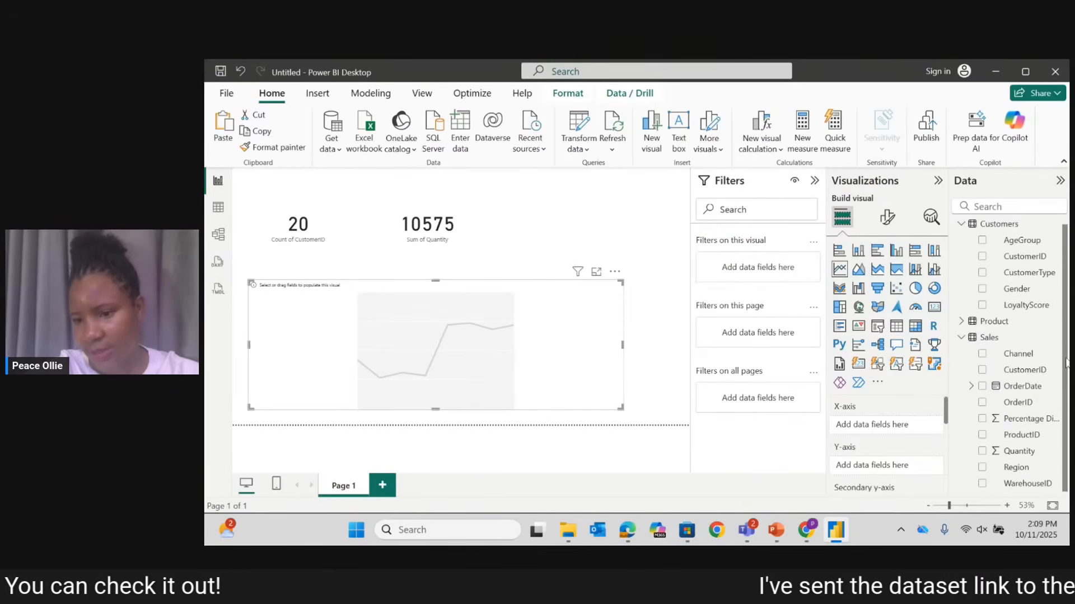
click(982, 390)
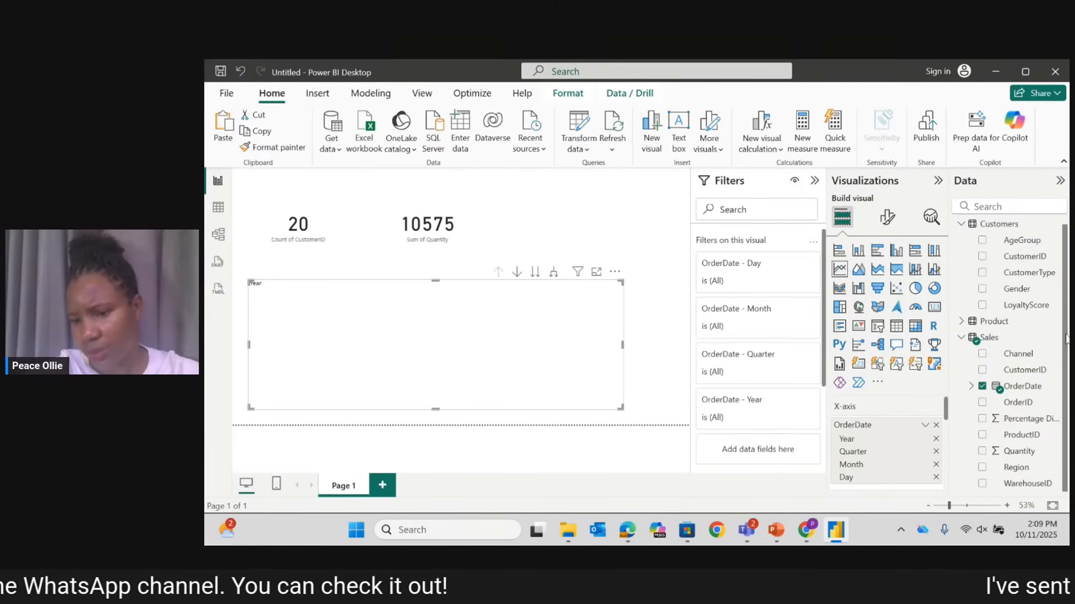
click(982, 453)
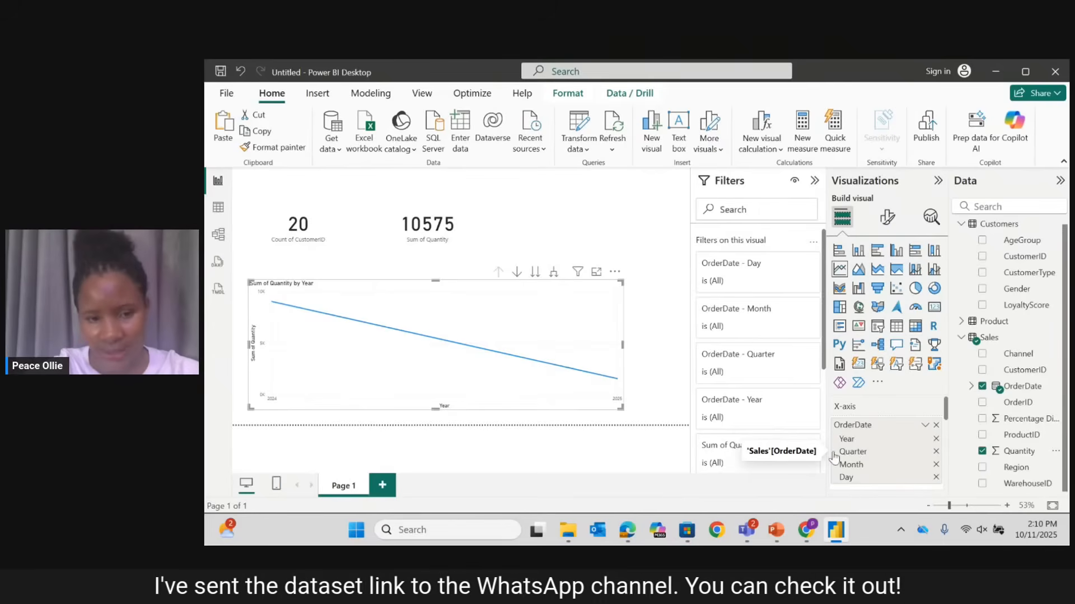
Step the line chart down the date hierarchy through quarter, month and day, examining the quantity trend at each level.
click(518, 277)
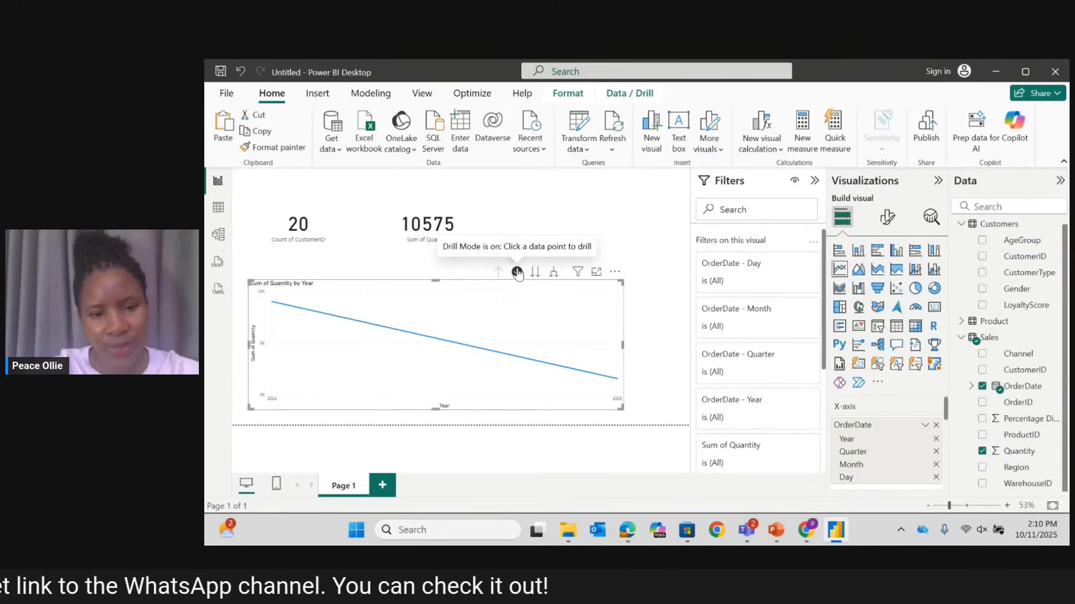
click(518, 276)
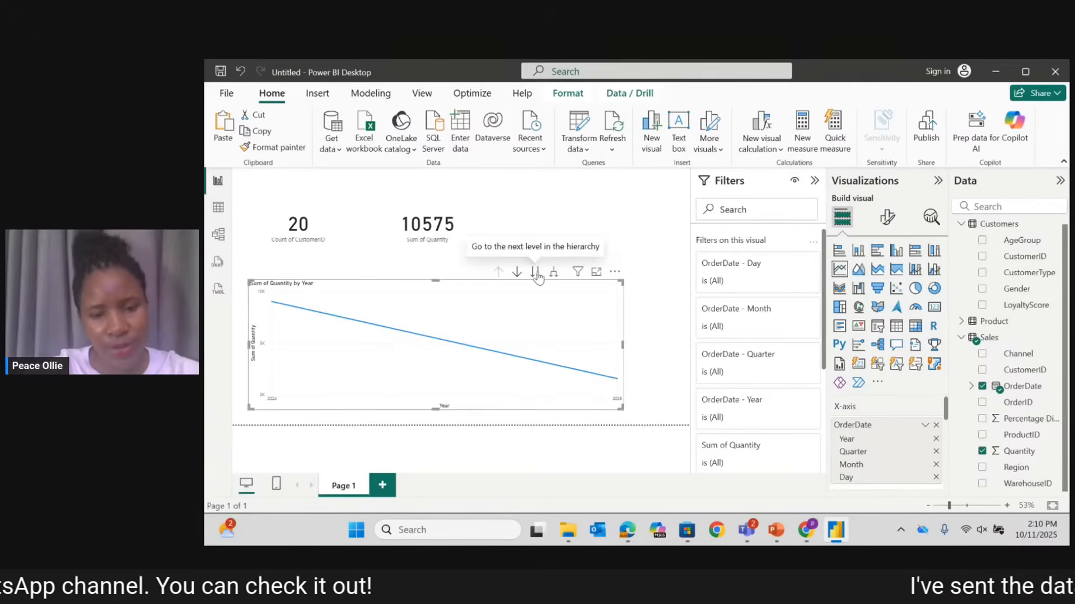
click(535, 275)
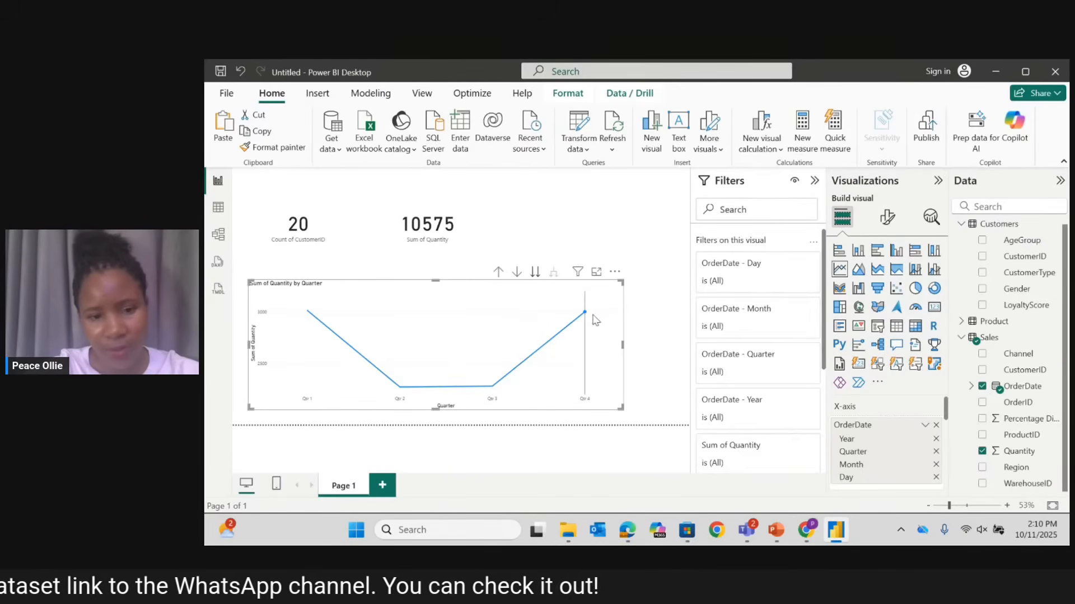
mouse_move(583, 321)
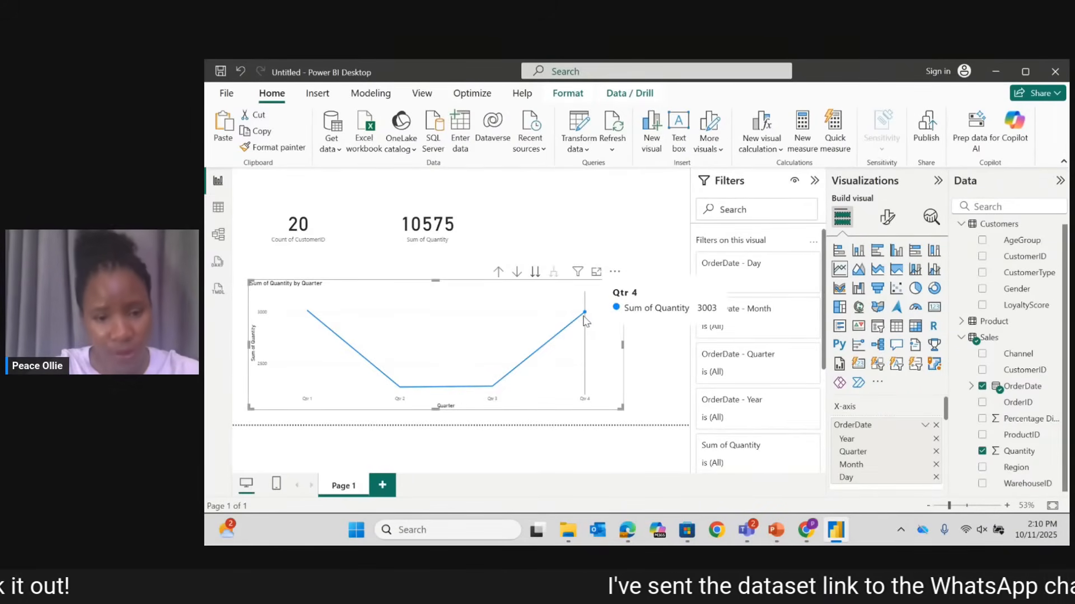
click(535, 274)
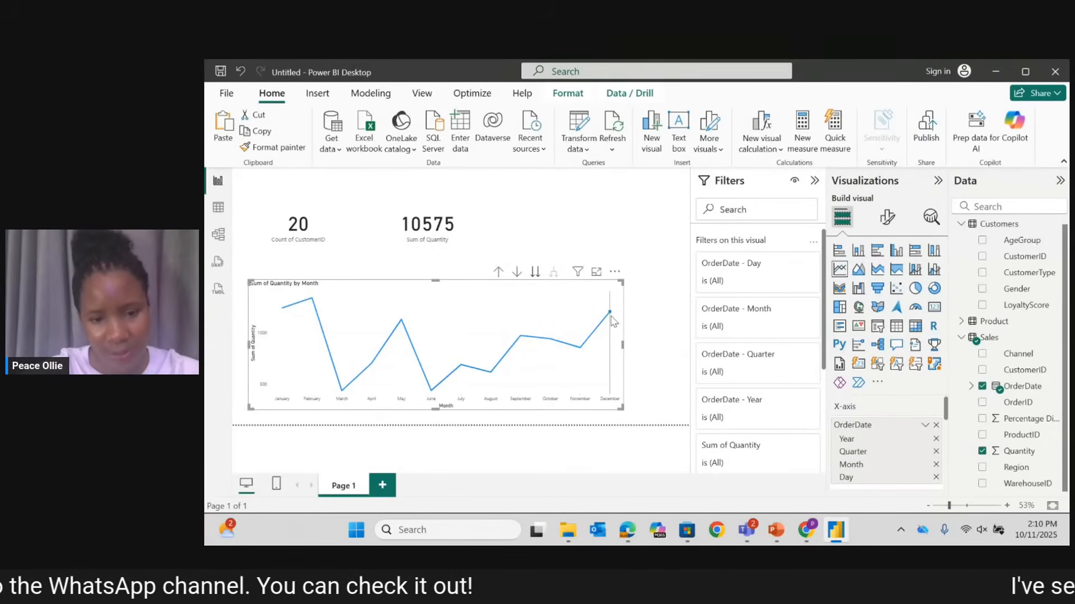
click(536, 273)
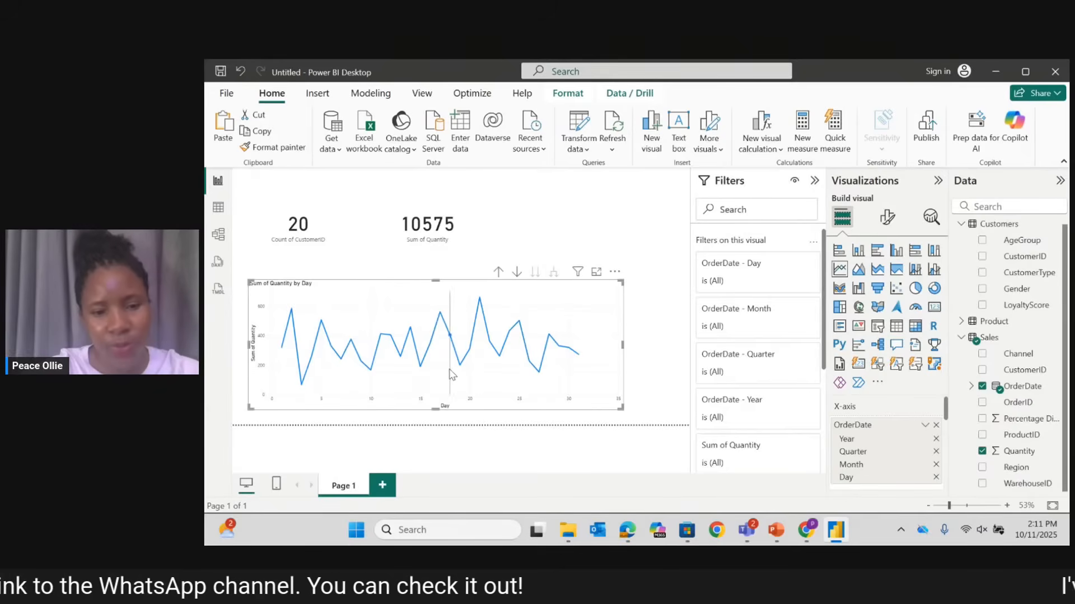
mouse_move(480, 307)
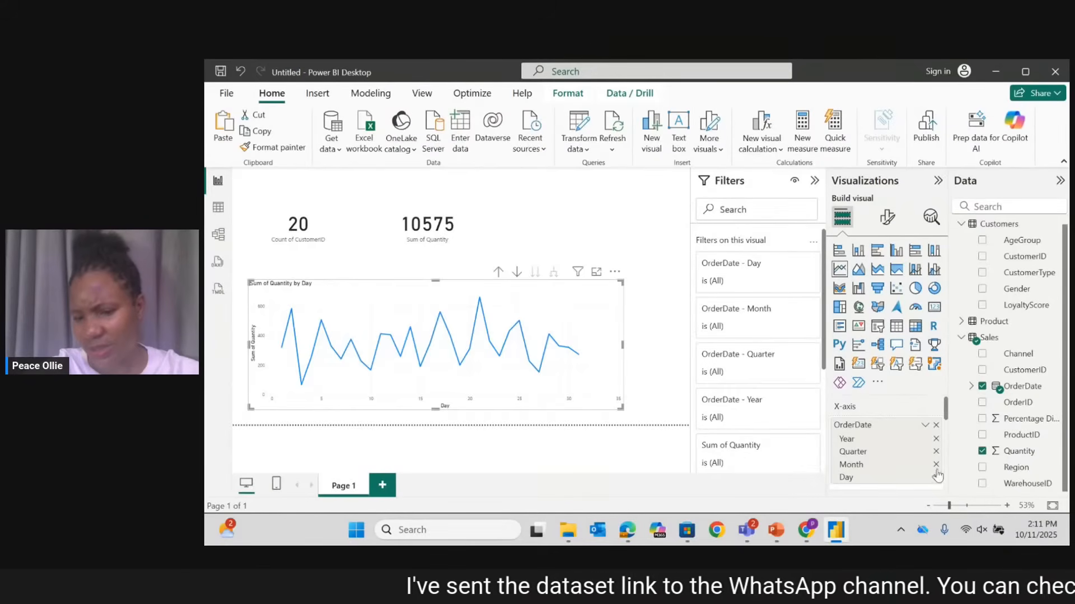
Remove Quarter, Month and Day from the line chart's OrderDate hierarchy, keeping only Year on the X-axis.
click(936, 452)
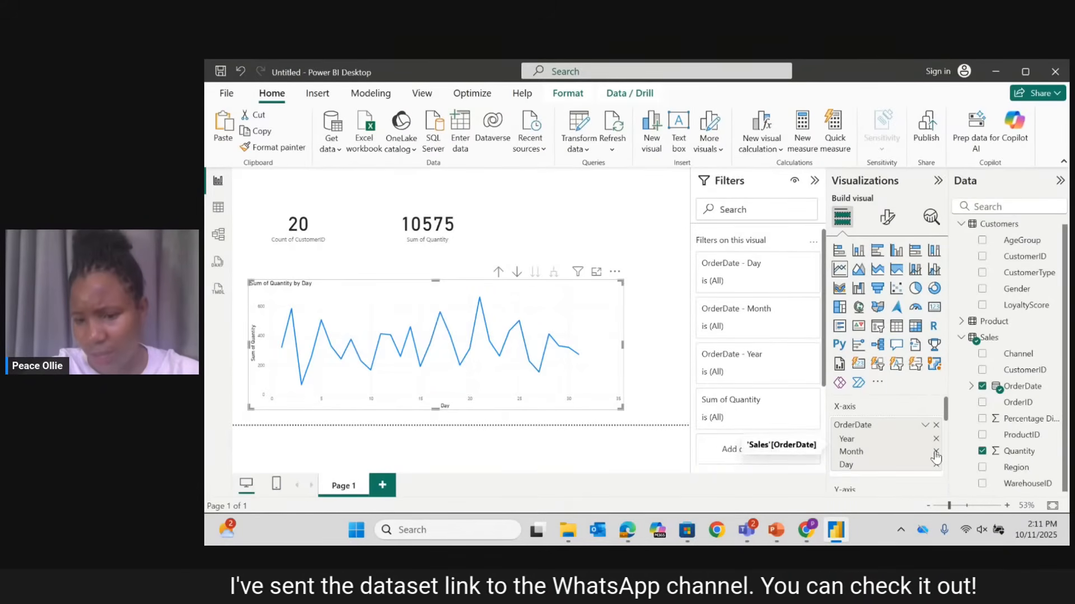
click(936, 452)
click(935, 453)
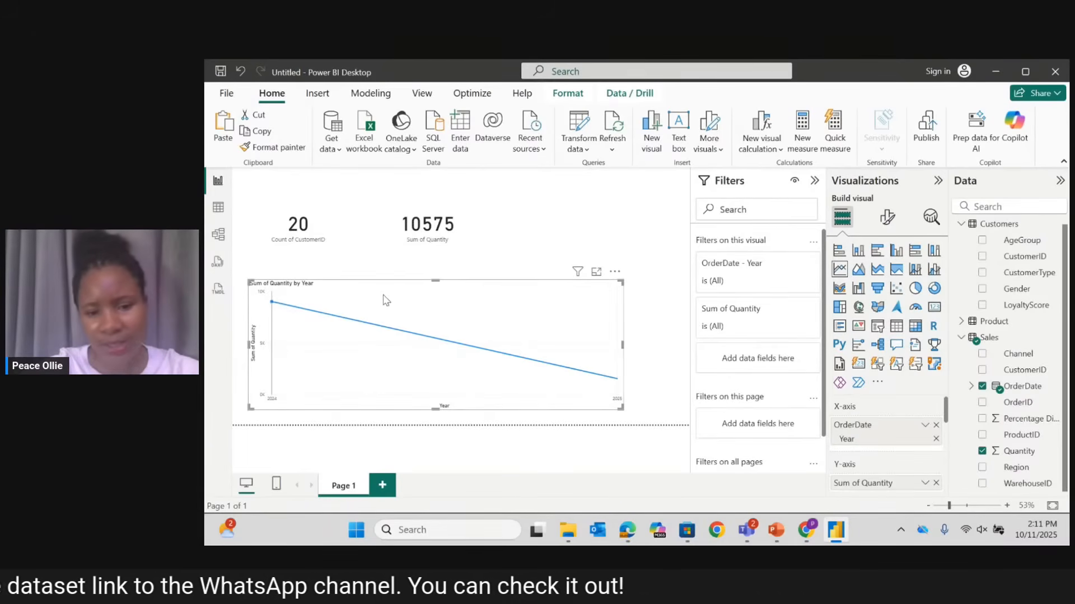
Nudge the line chart slightly within the page and inspect its quantity values for 2024 and 2025.
mouse_move(386, 301)
mouse_down()
mouse_move(412, 299)
mouse_move(399, 305)
mouse_up()
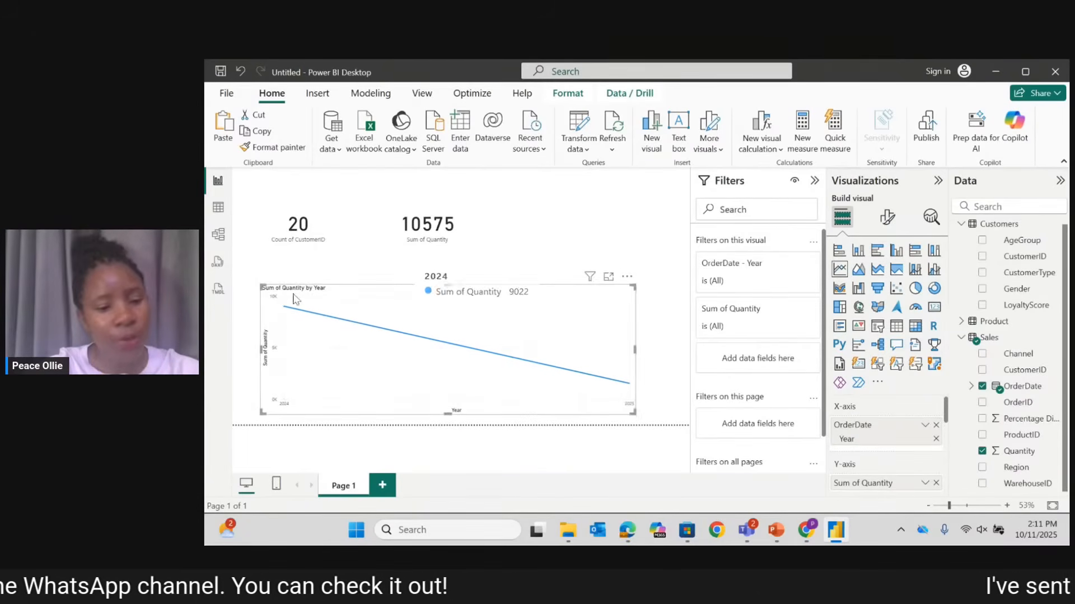
mouse_move(285, 308)
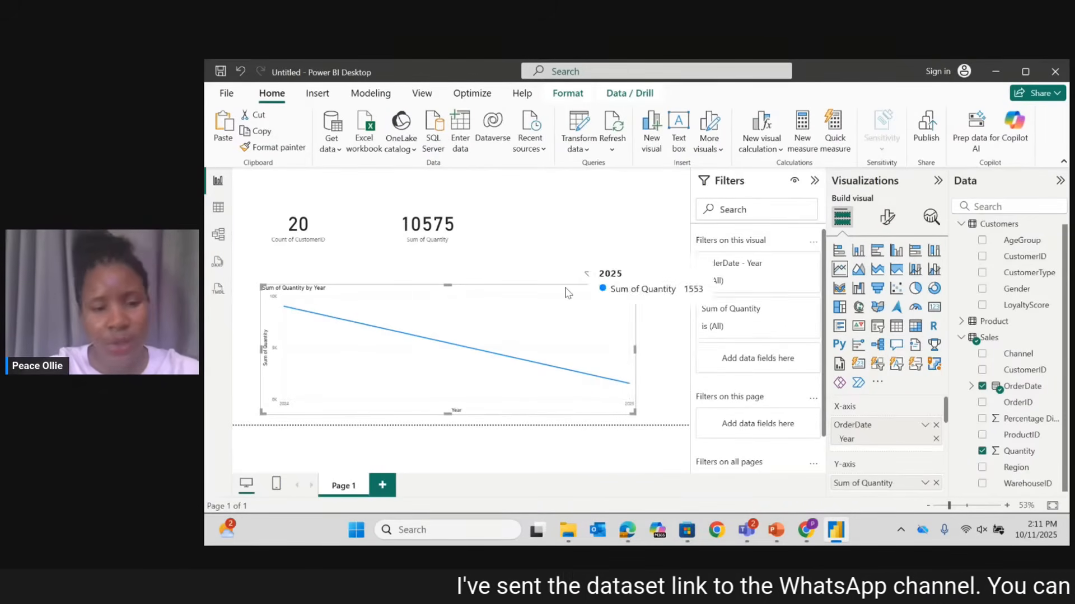
drag(565, 287, 563, 291)
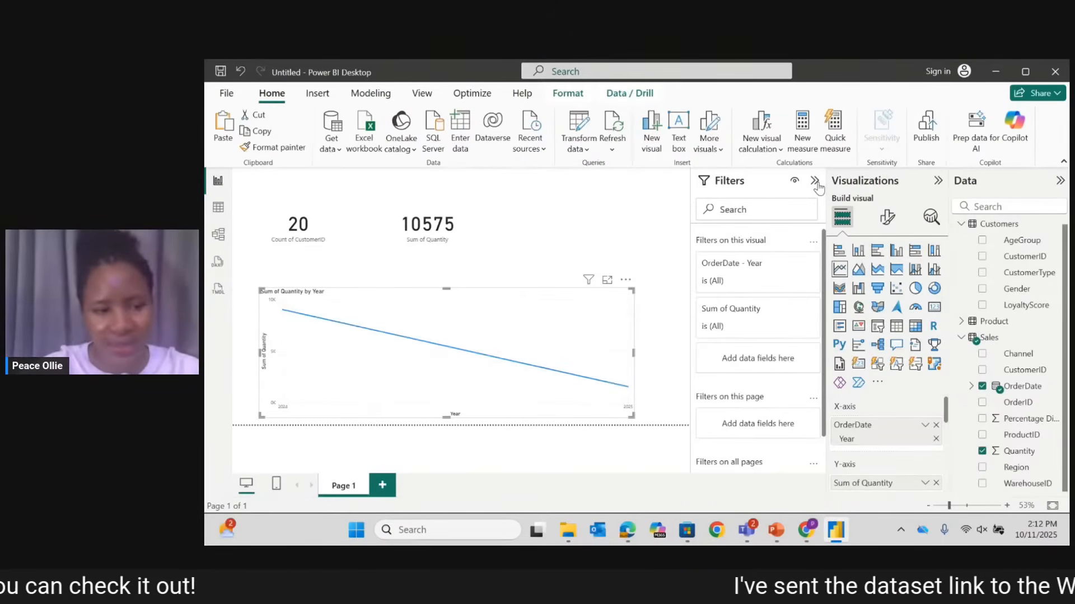
Collapse the Filters pane and rearrange the visuals, nudging the cards and narrowing the line chart to about half the page width.
click(815, 181)
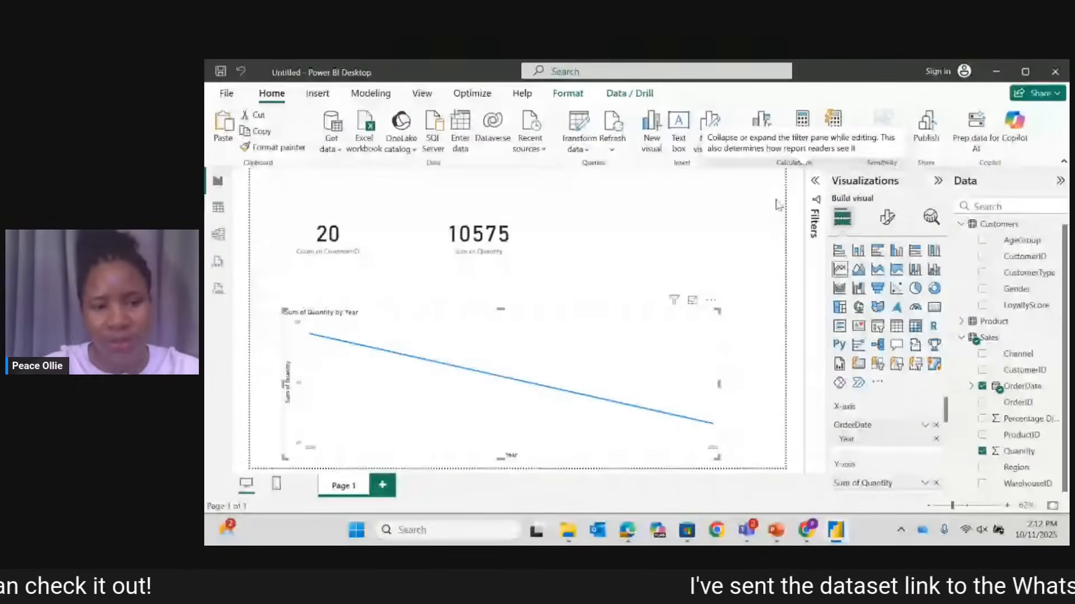
click(462, 246)
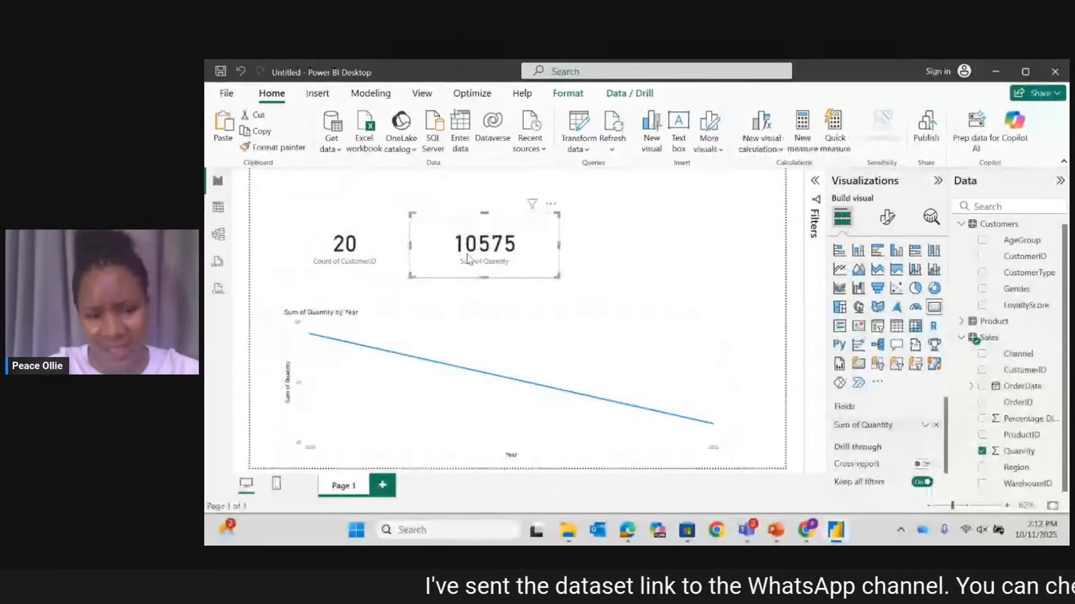
click(603, 352)
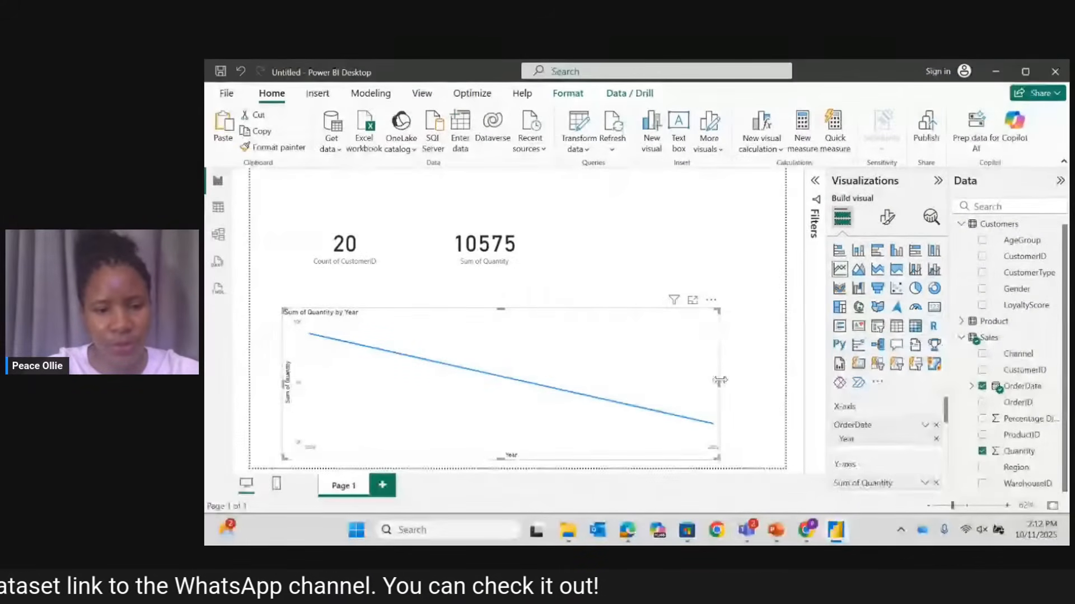
drag(719, 381, 535, 369)
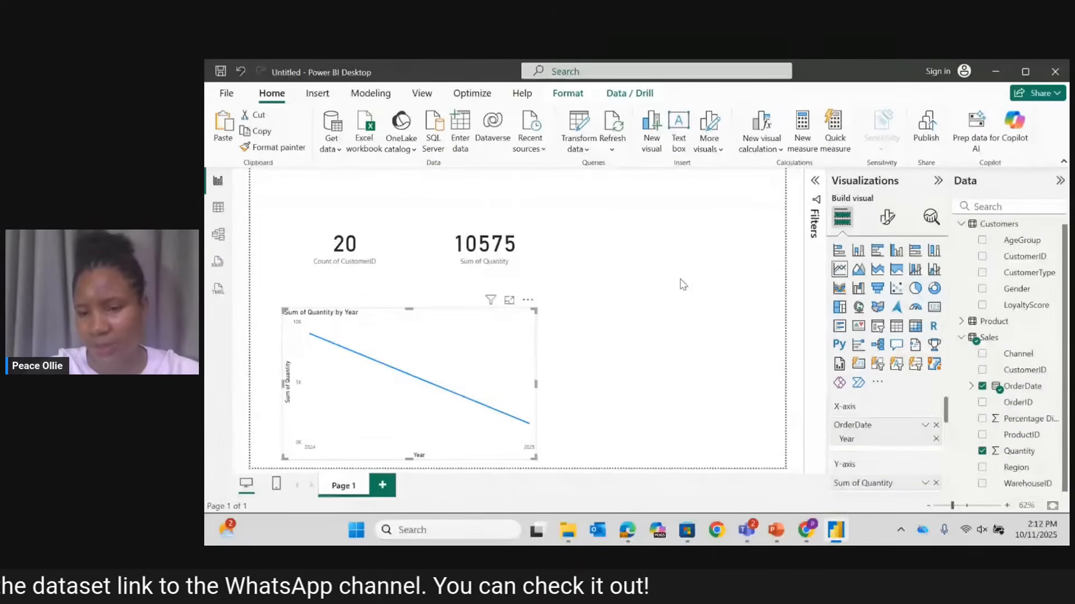
Add a clustered bar chart in the space beside the line chart and shift it slightly up.
click(654, 297)
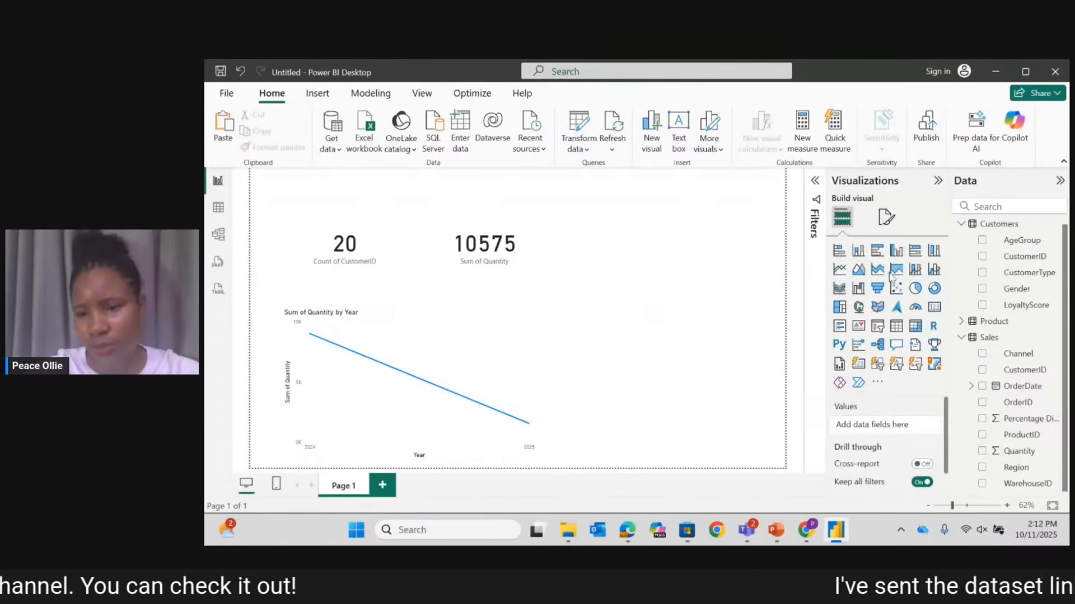
click(877, 250)
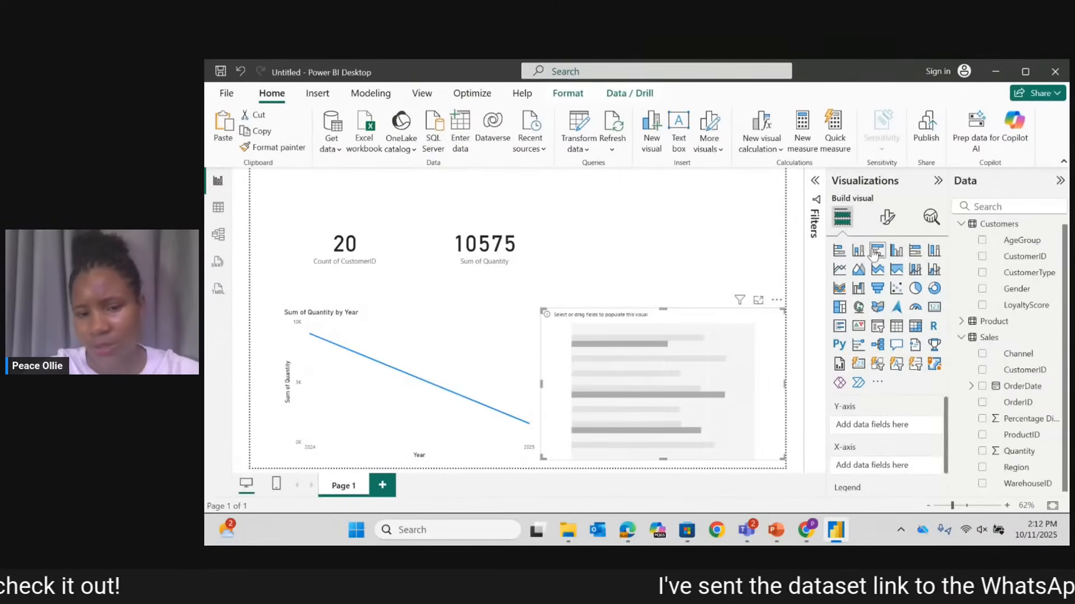
drag(635, 349, 637, 319)
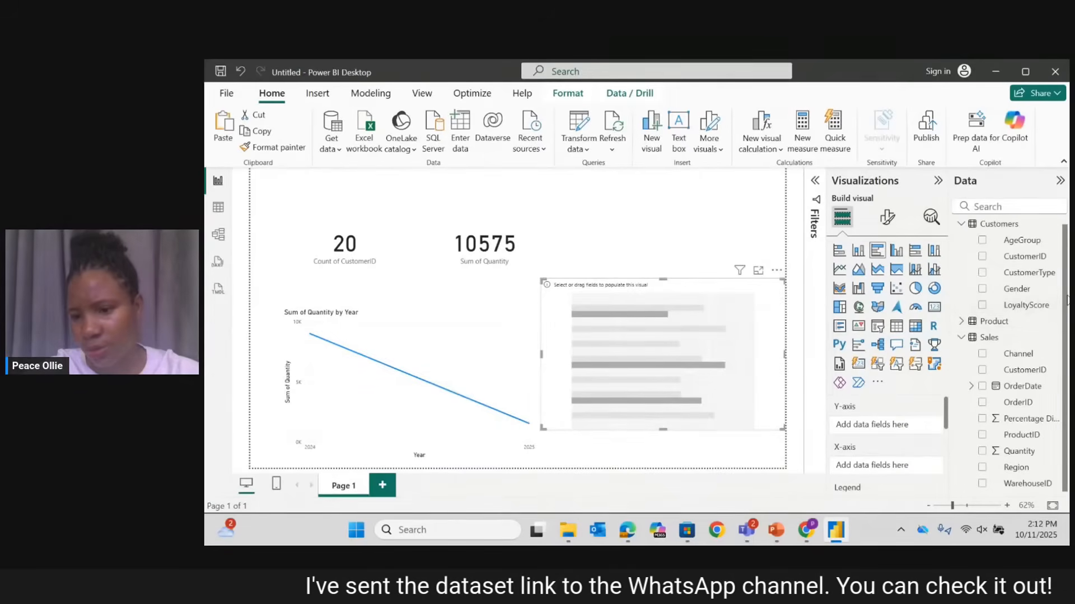
Plot Sales Quantity by CustomerID in the clustered bar chart and extend its height to show more bars.
click(981, 370)
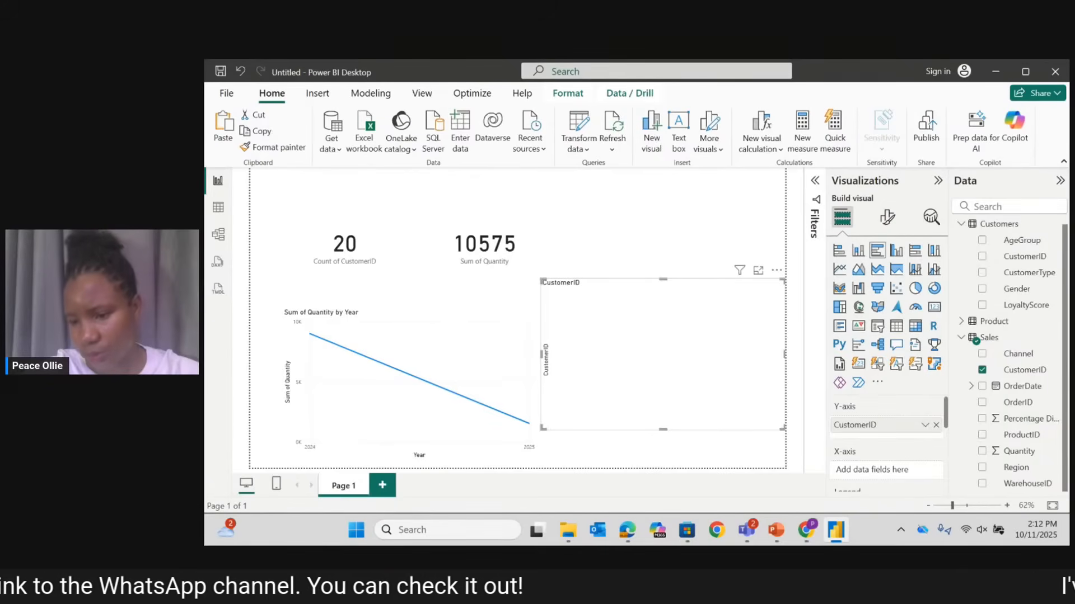
click(982, 451)
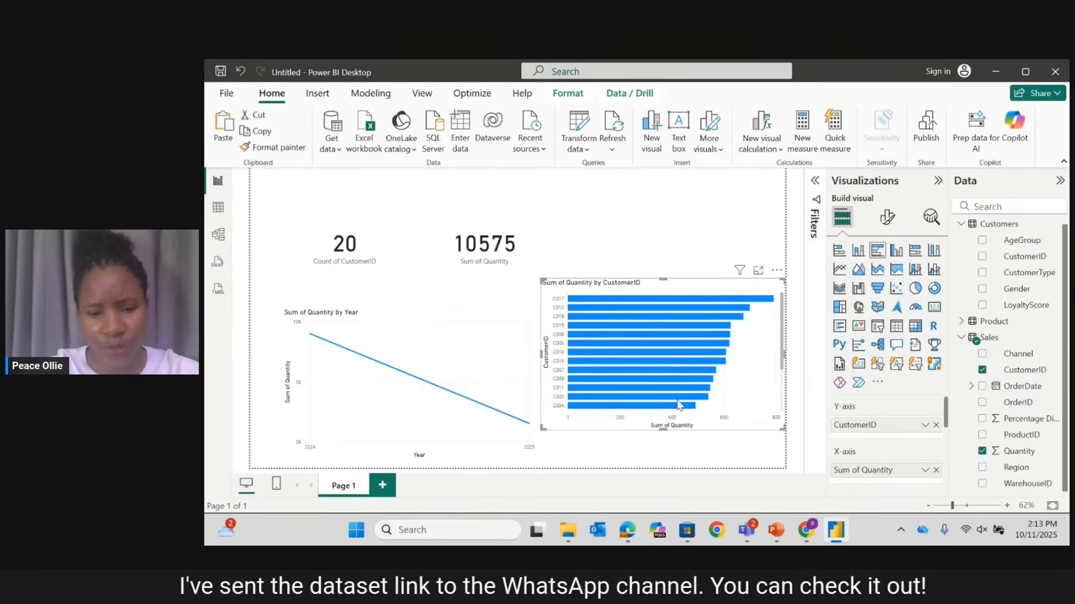
drag(665, 430, 673, 457)
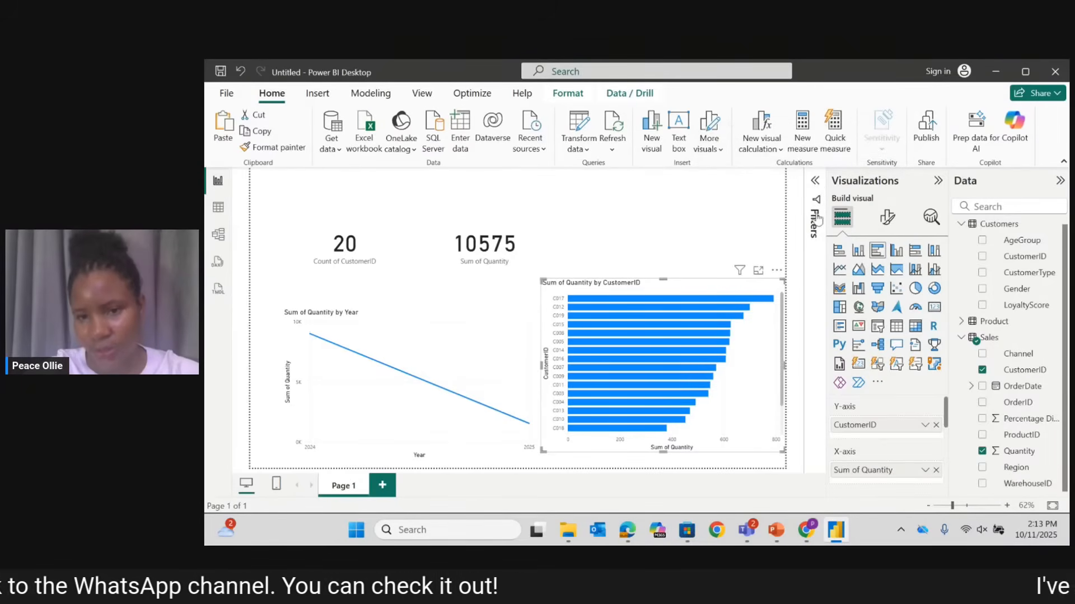
Open the filters for the Sum of Quantity by CustomerID bar chart and set the CustomerID filter type to Top N.
click(815, 182)
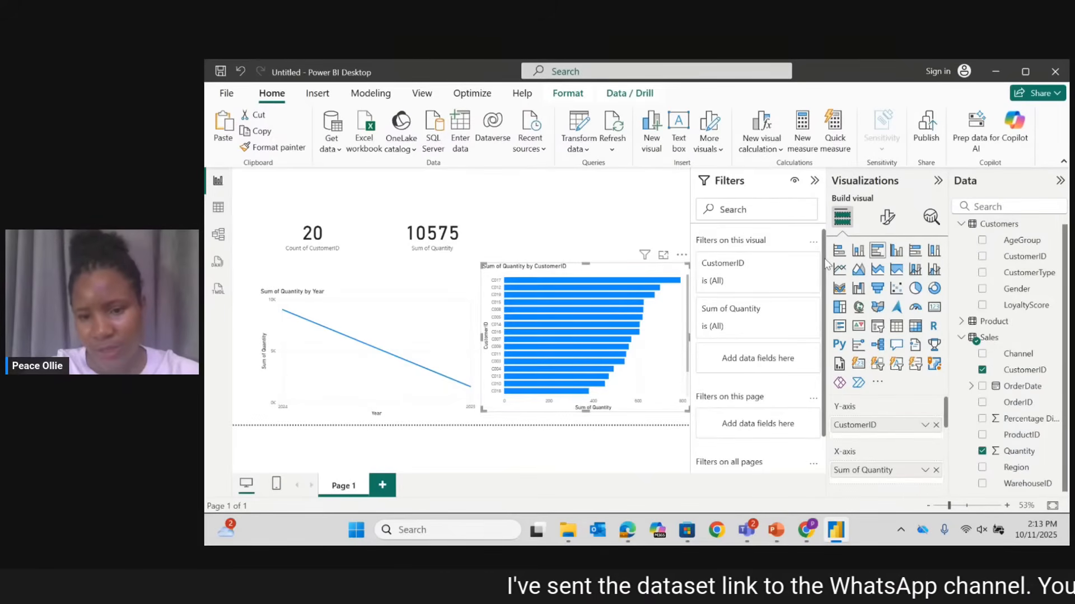
scroll(822, 266, down, 1)
scroll(821, 264, up, 1)
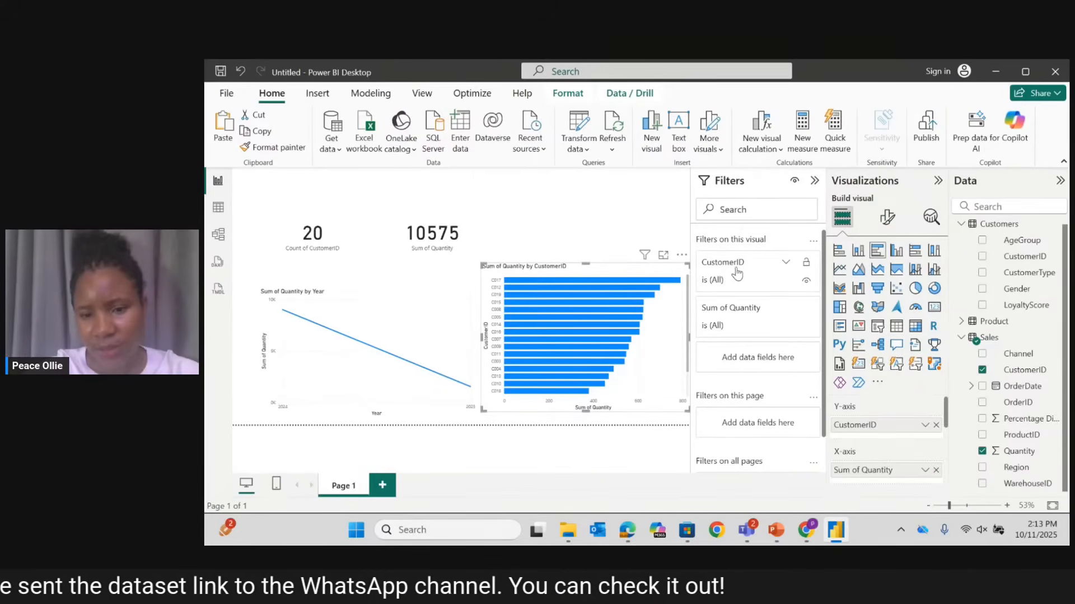
click(785, 264)
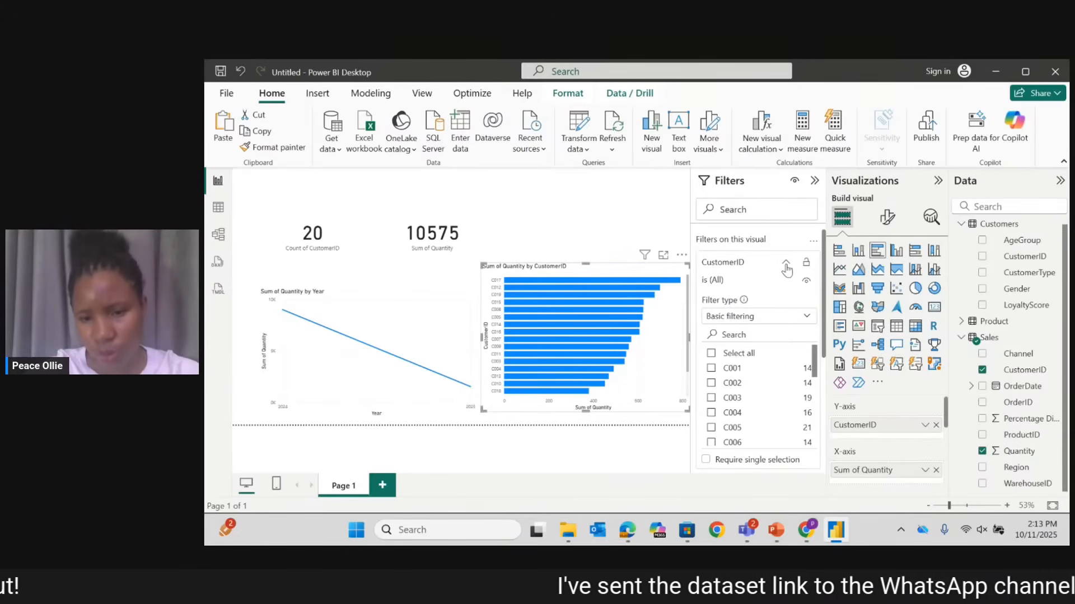
click(805, 318)
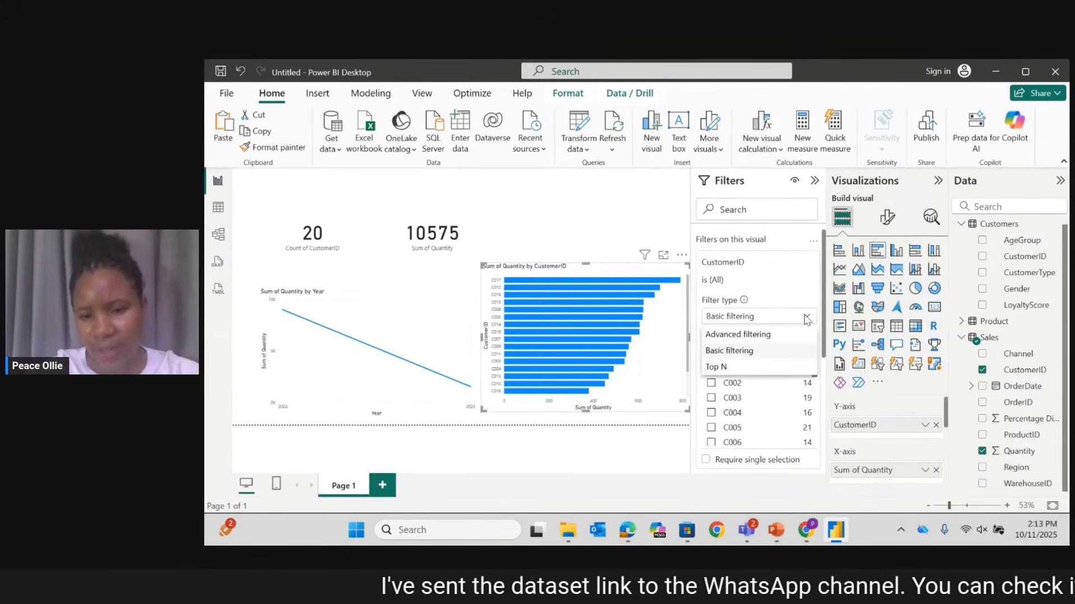
click(714, 371)
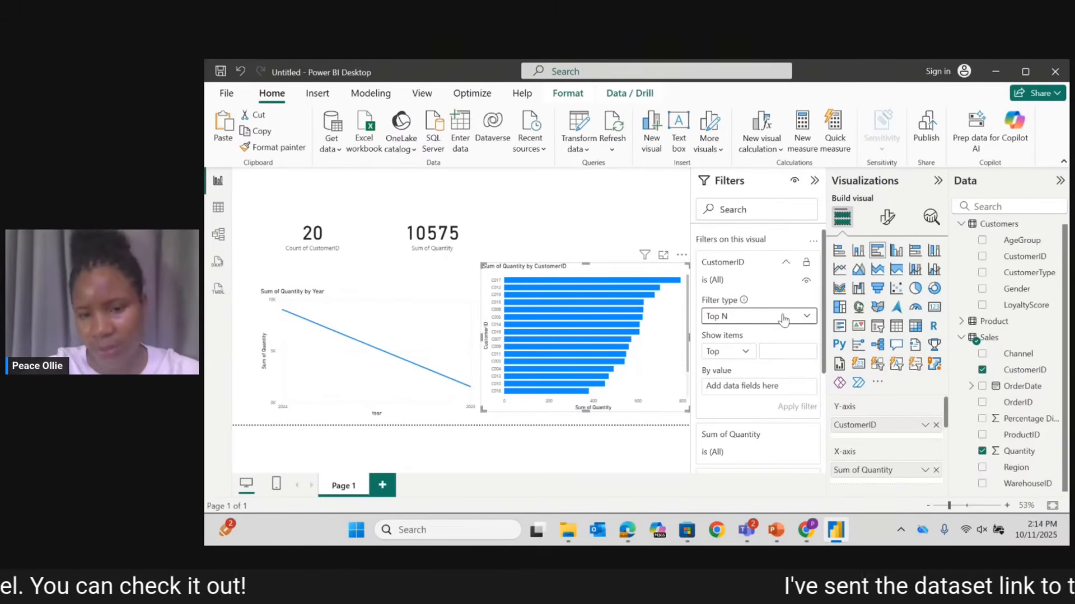
click(806, 317)
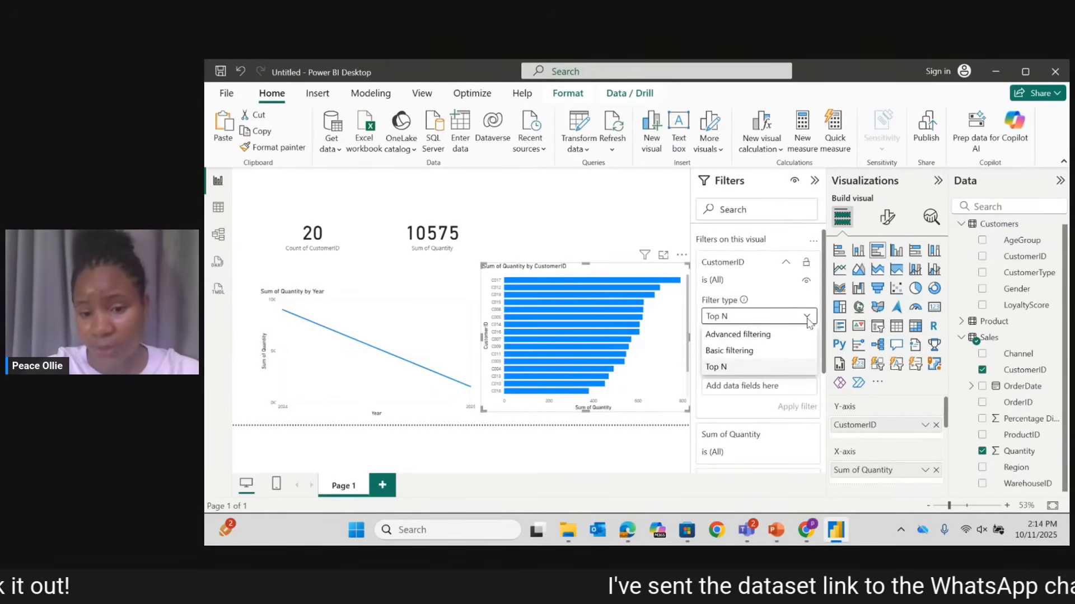
click(790, 290)
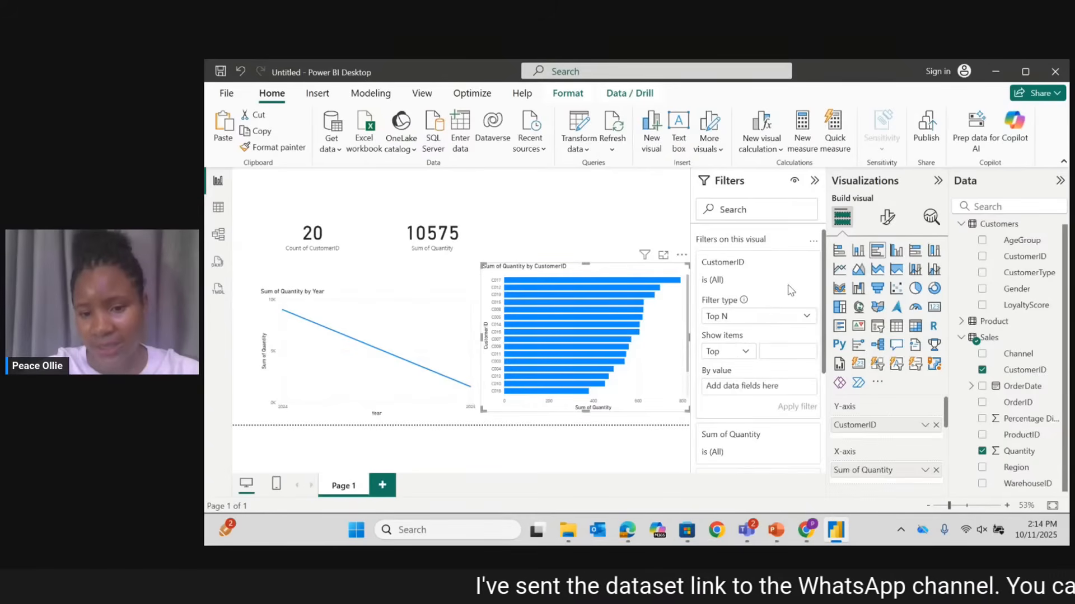
click(746, 354)
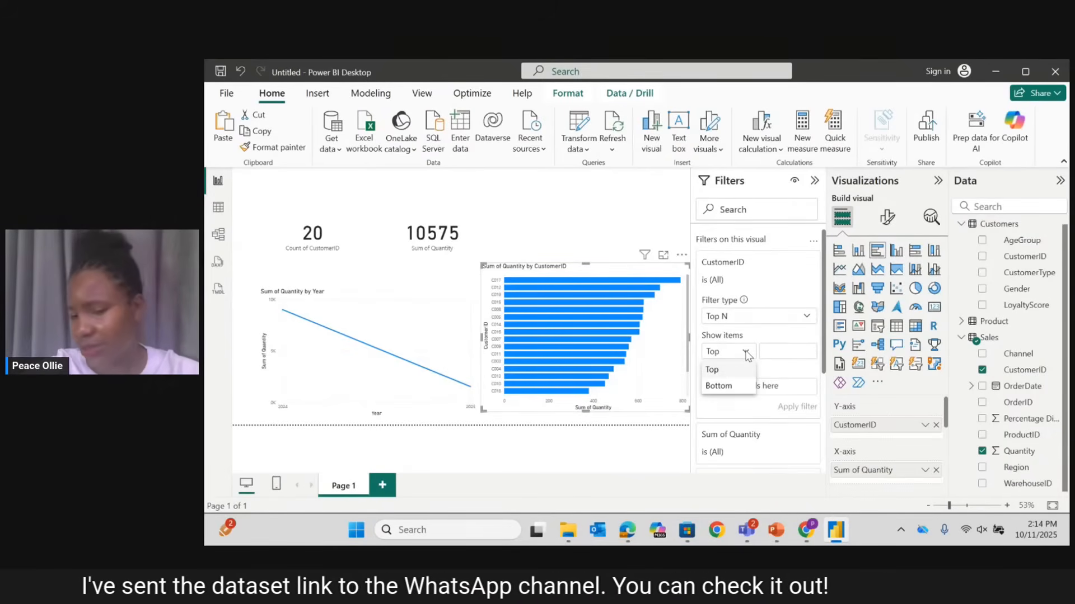
click(721, 386)
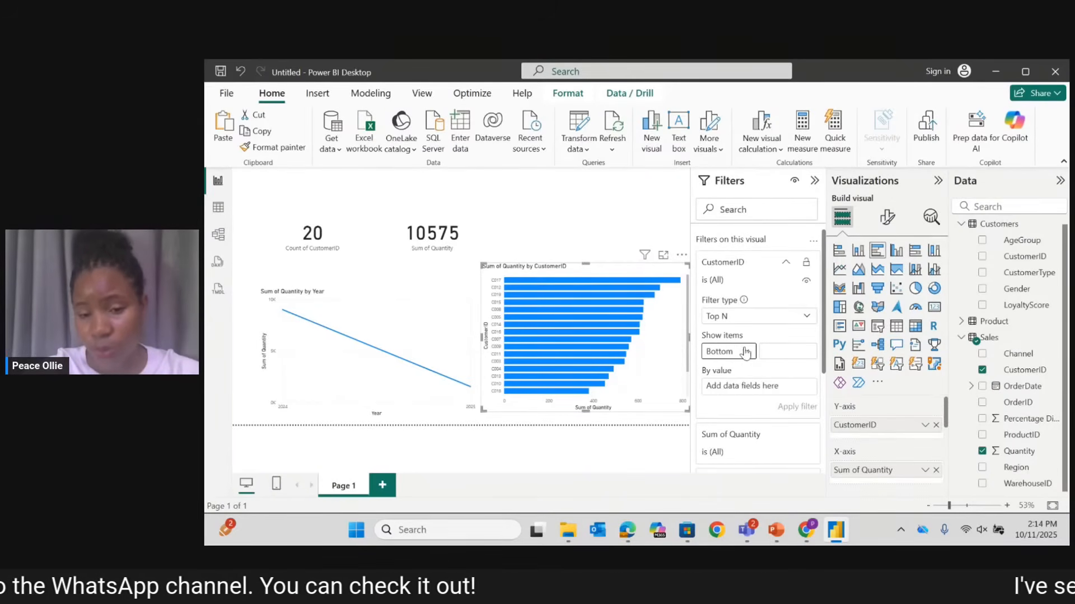
click(746, 352)
click(721, 371)
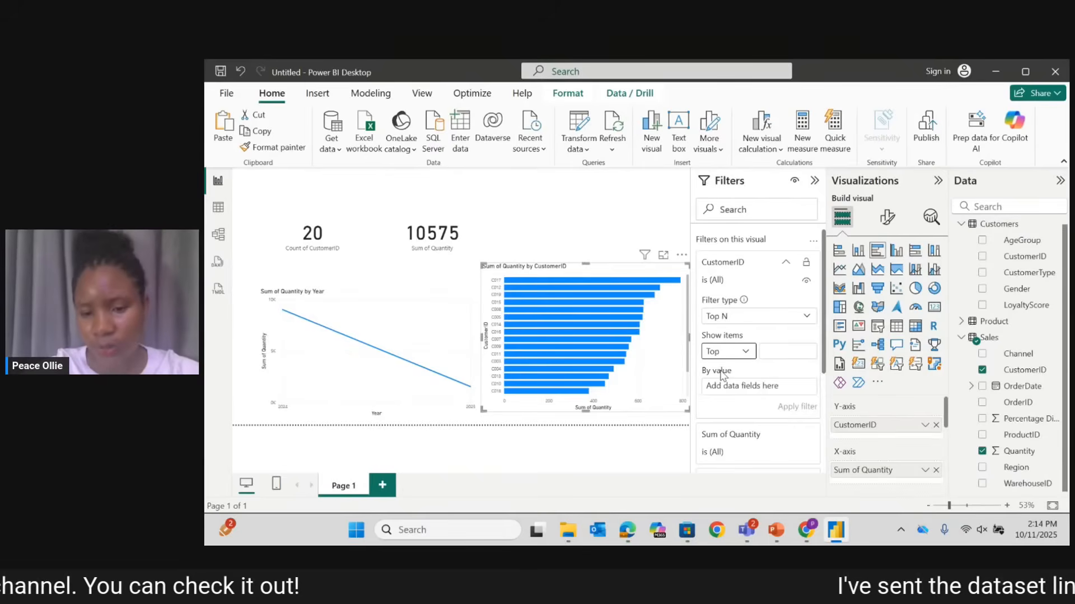
Limit the bar chart to the top 10 customers by Sum of Quantity and apply the filter.
click(789, 350)
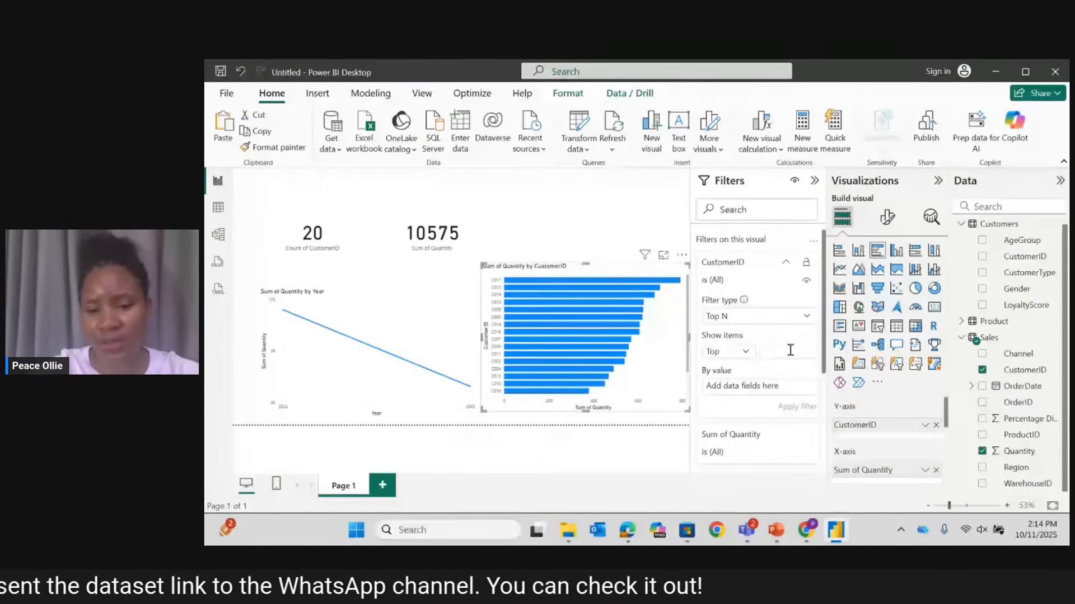
text(10)
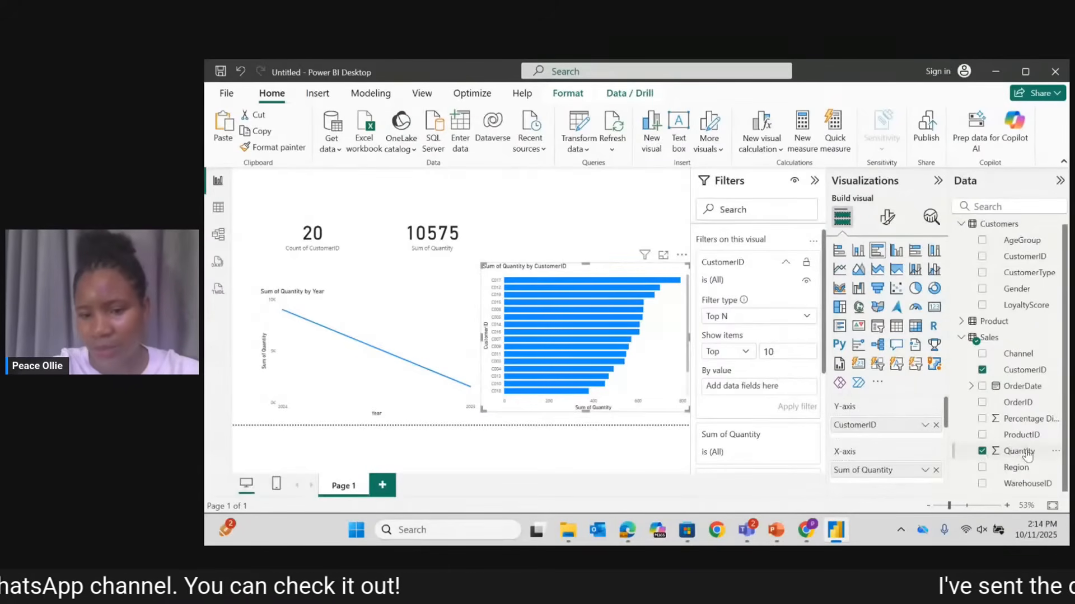
drag(1028, 455, 761, 386)
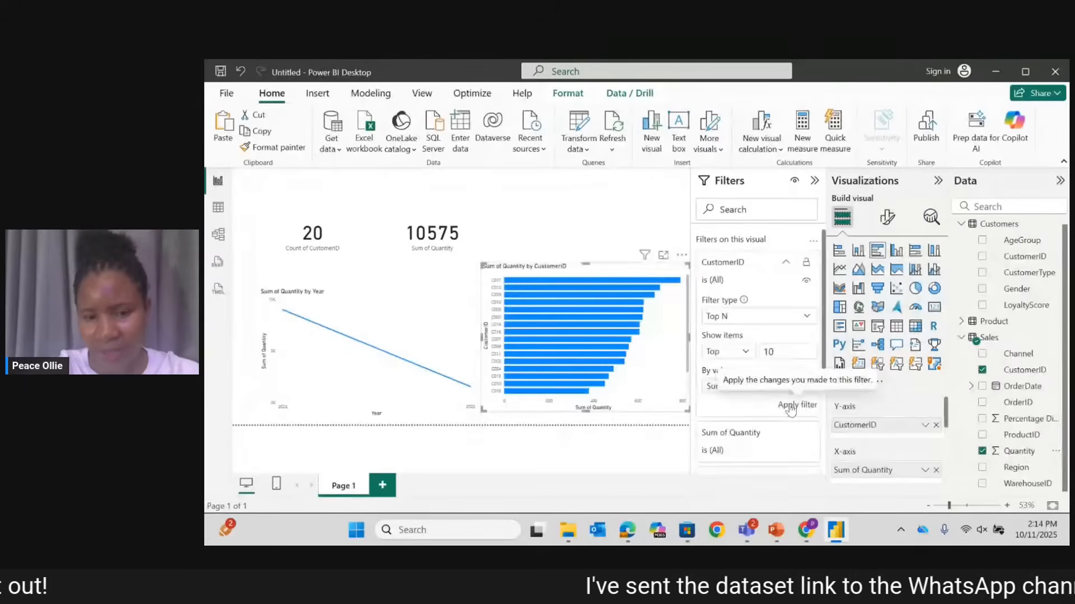
click(791, 406)
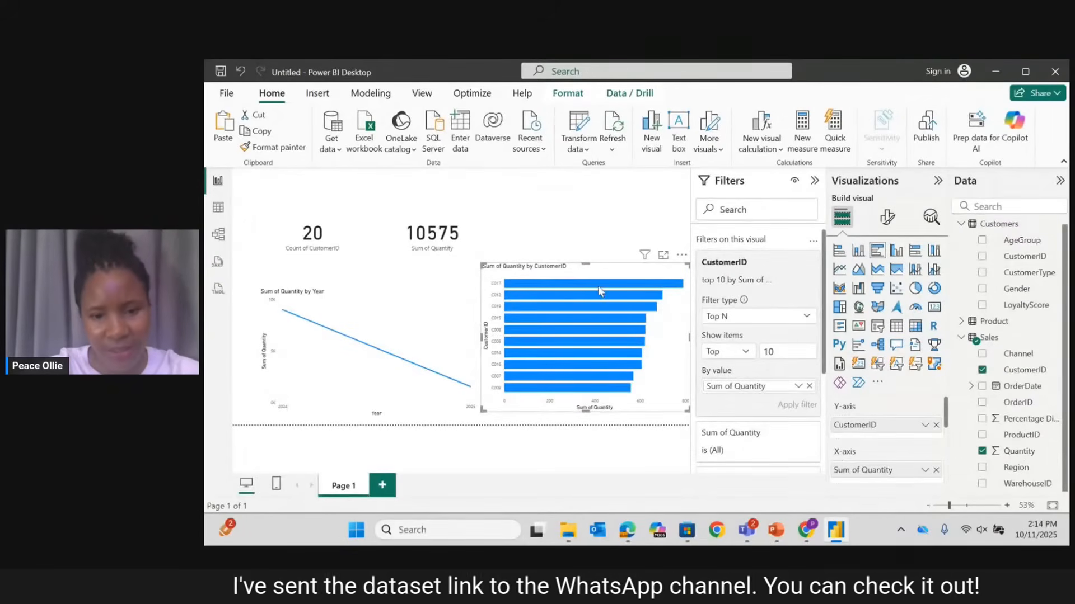
mouse_move(598, 287)
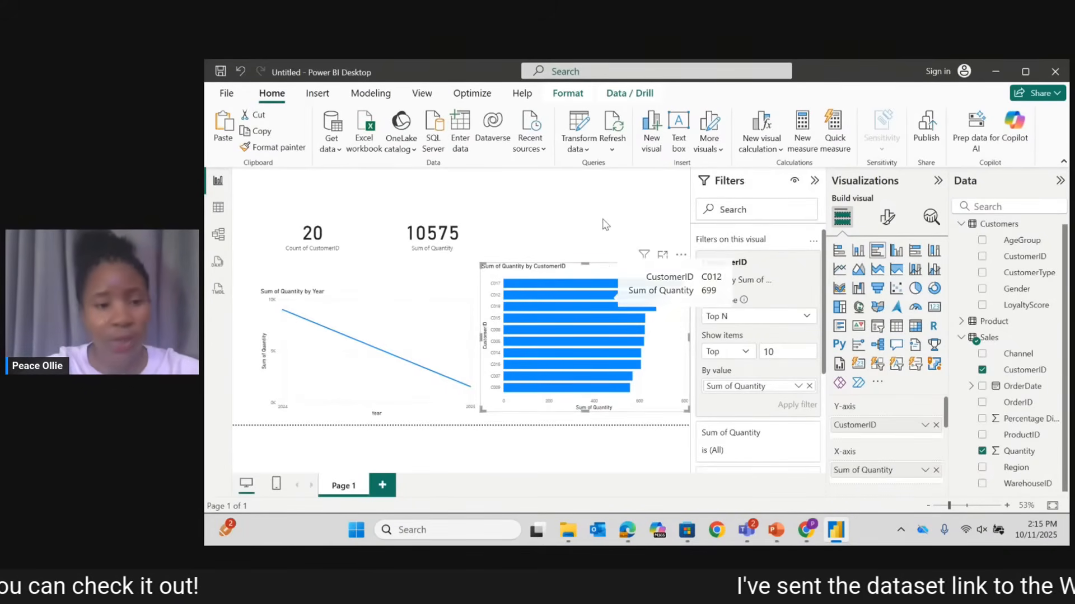
Shift the Sum of Quantity by Year line chart slightly up and left, and the Sum of Quantity card slightly right.
drag(426, 316, 411, 300)
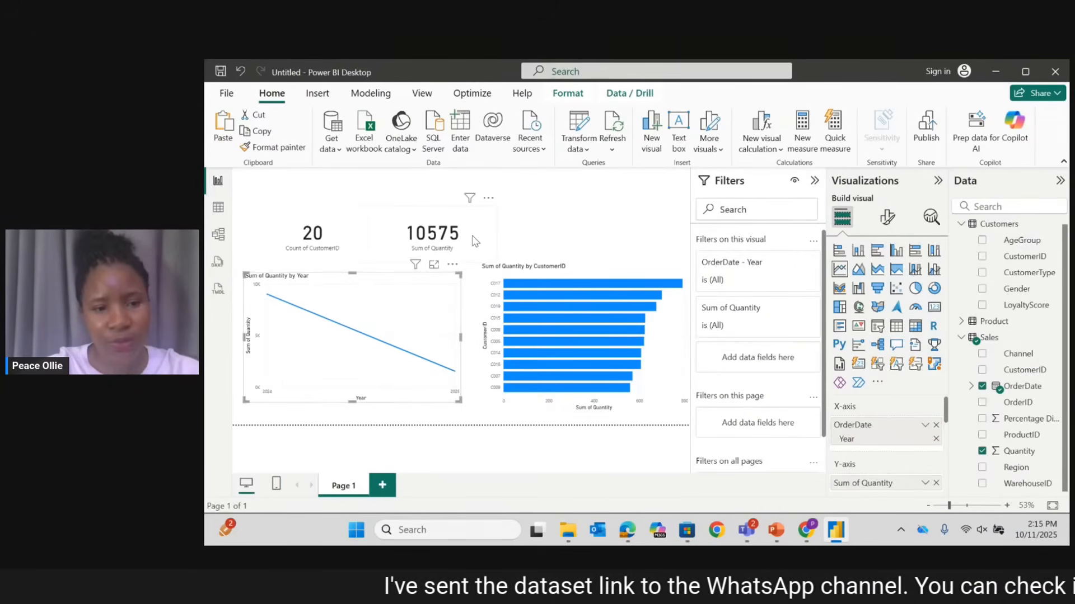
drag(475, 231, 488, 234)
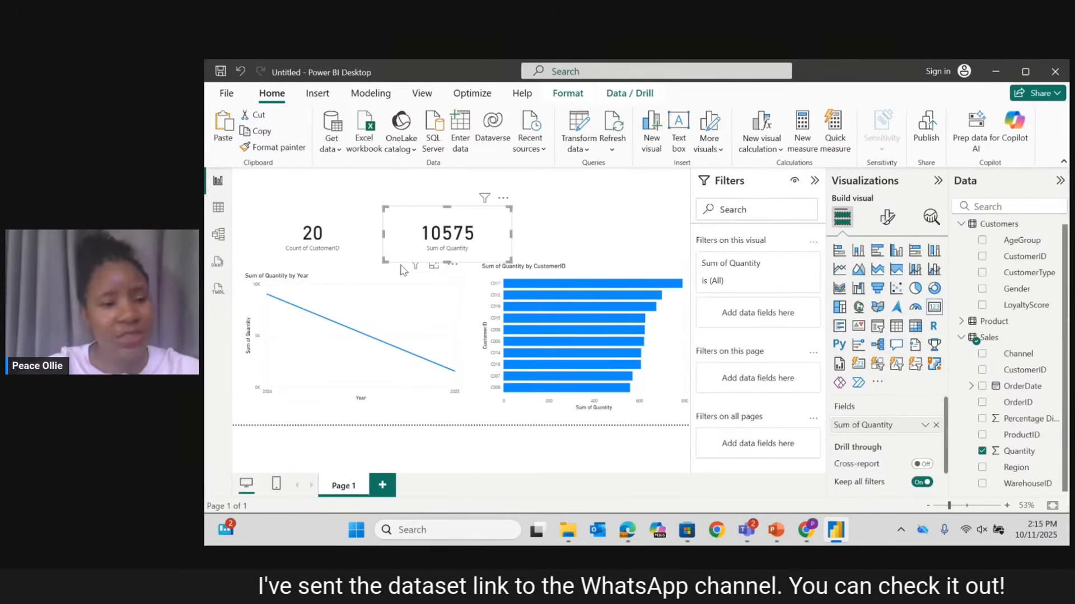
Examine the callout value formatting options of the Count of CustomerID card.
click(335, 236)
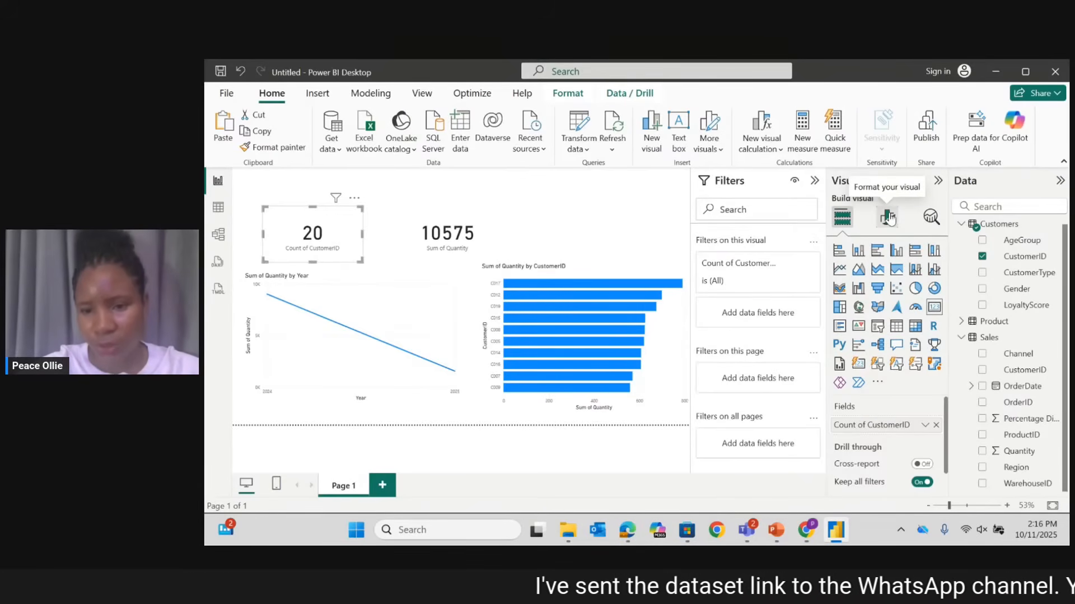
click(889, 217)
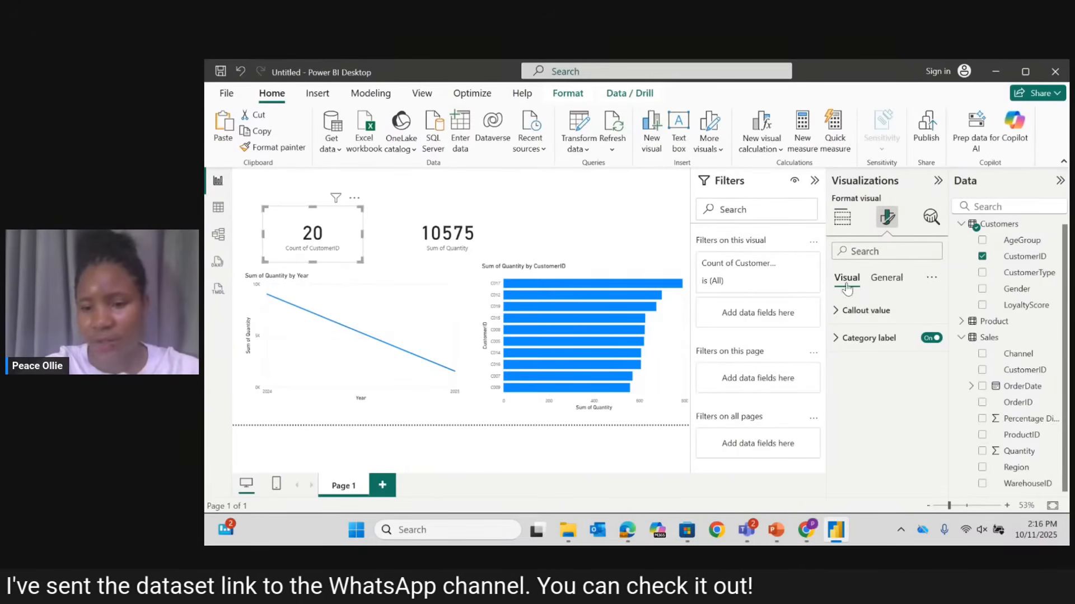
click(836, 311)
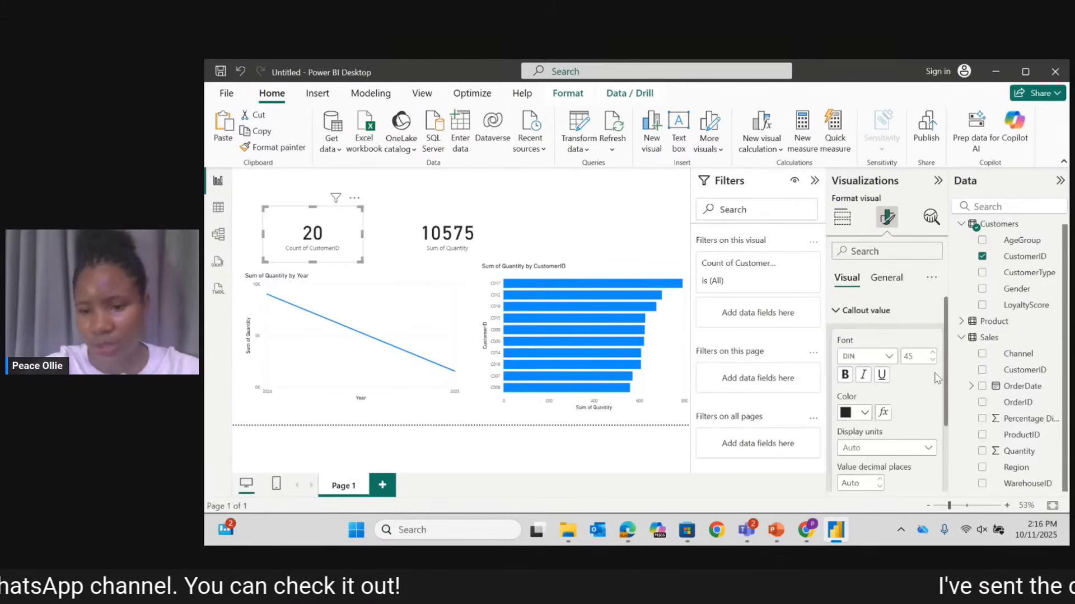
scroll(946, 358, down, 2)
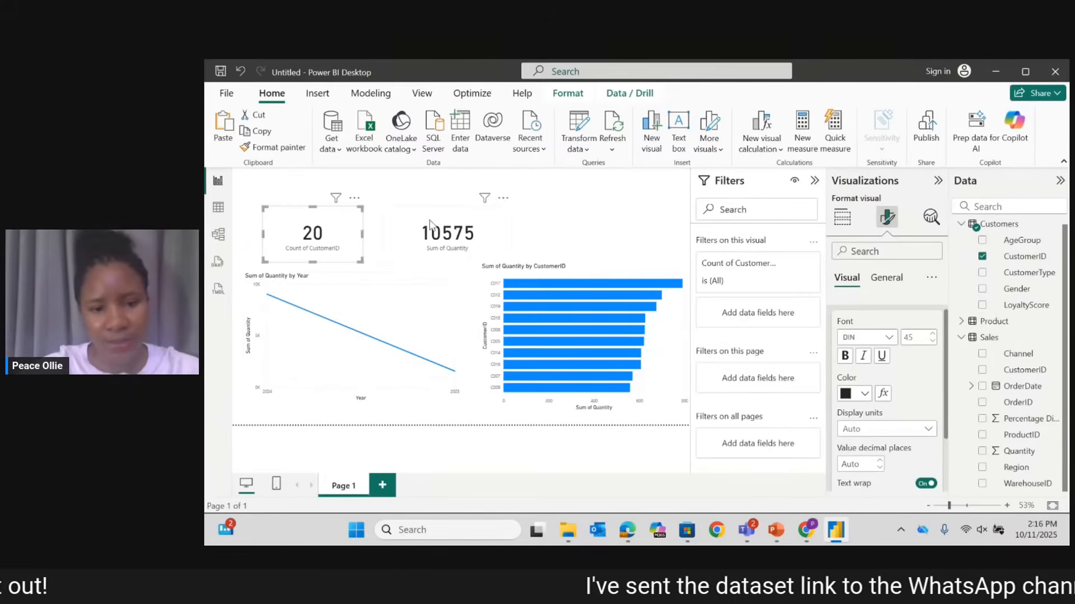
click(448, 235)
click(584, 290)
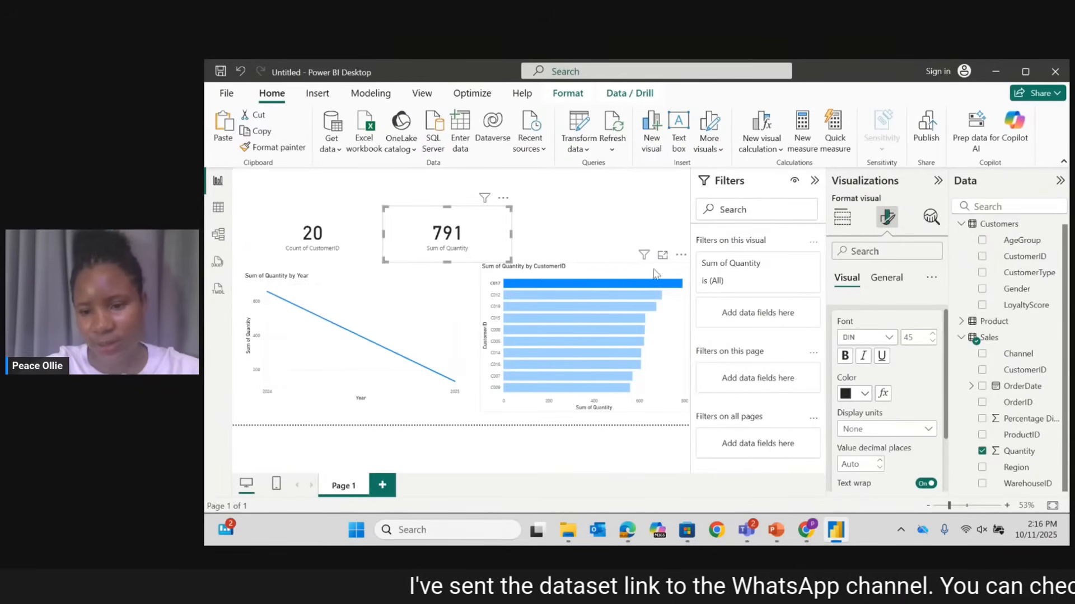
click(618, 286)
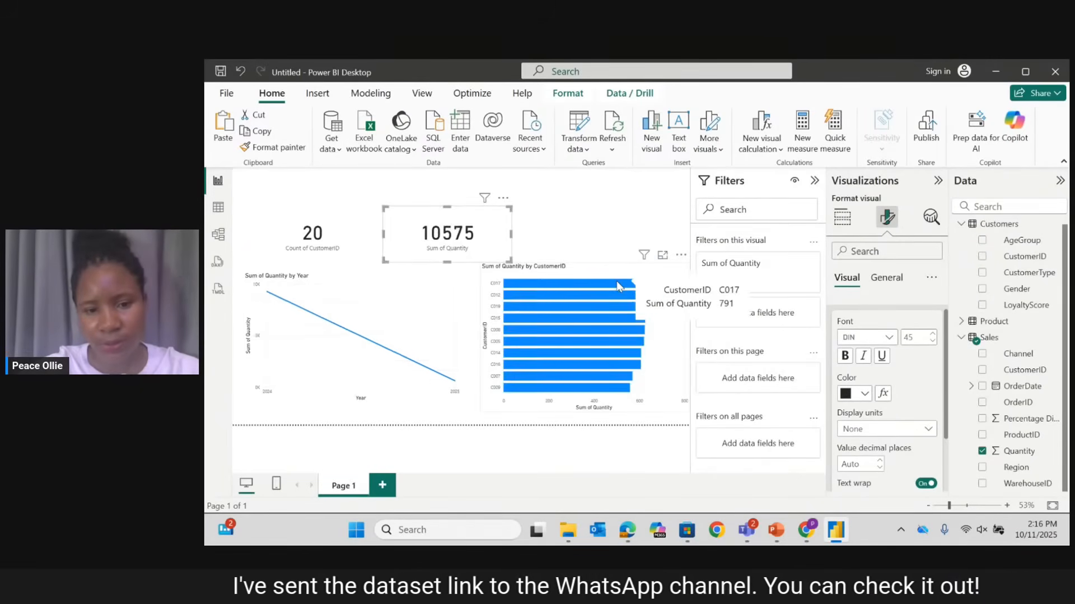
Set the font size of the bar chart's Y-axis values to 22.
click(599, 273)
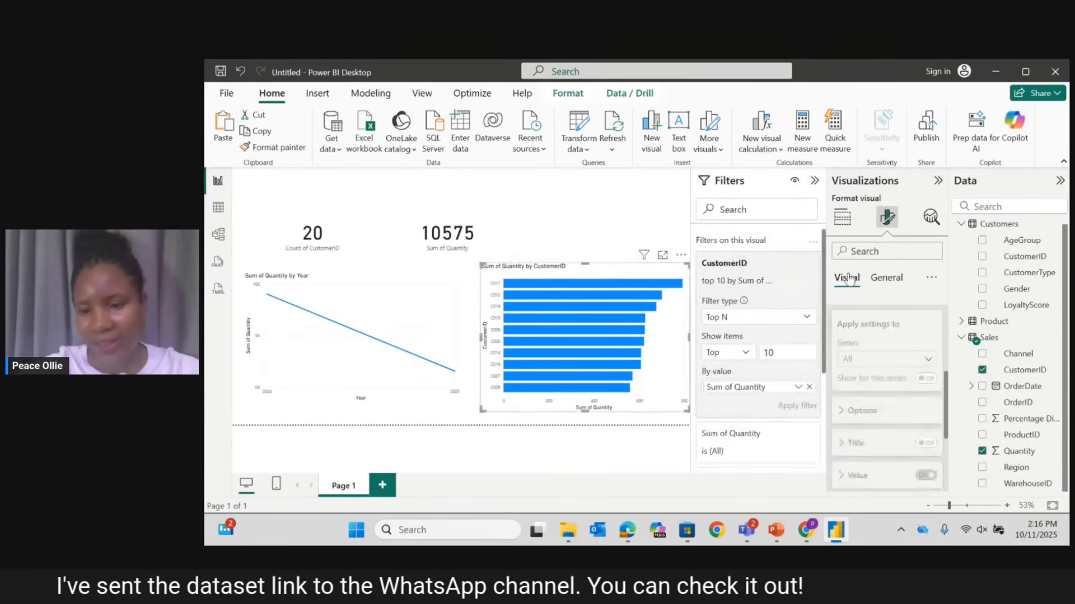
click(885, 279)
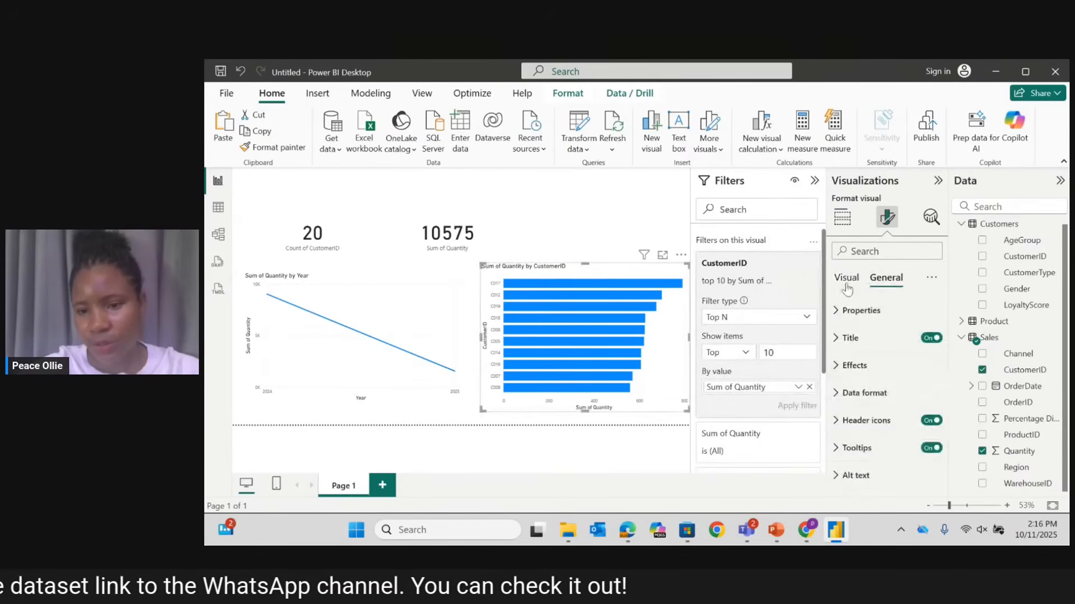
click(845, 278)
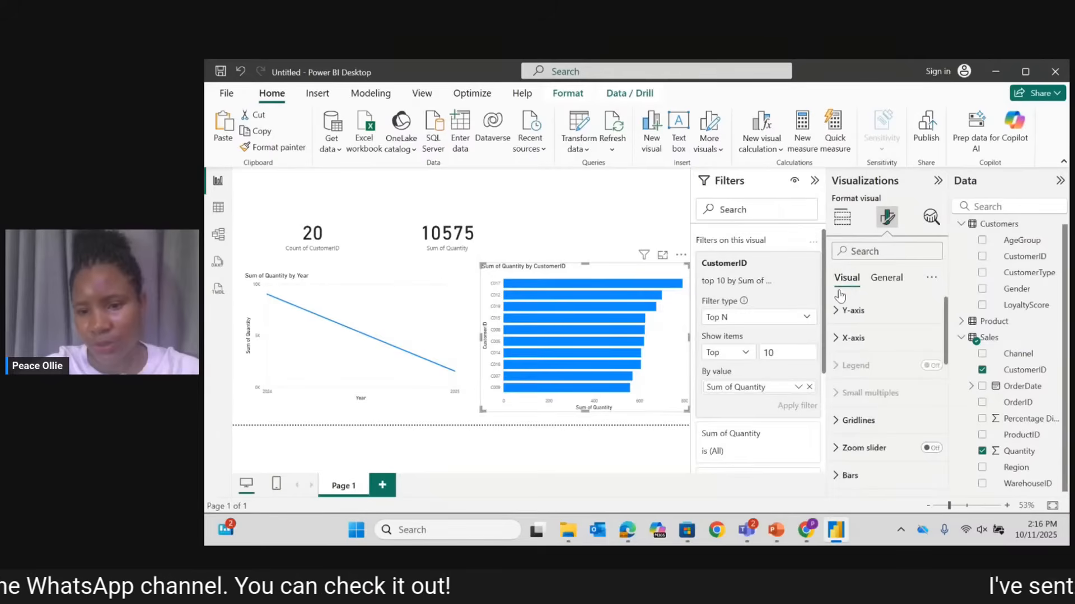
click(836, 314)
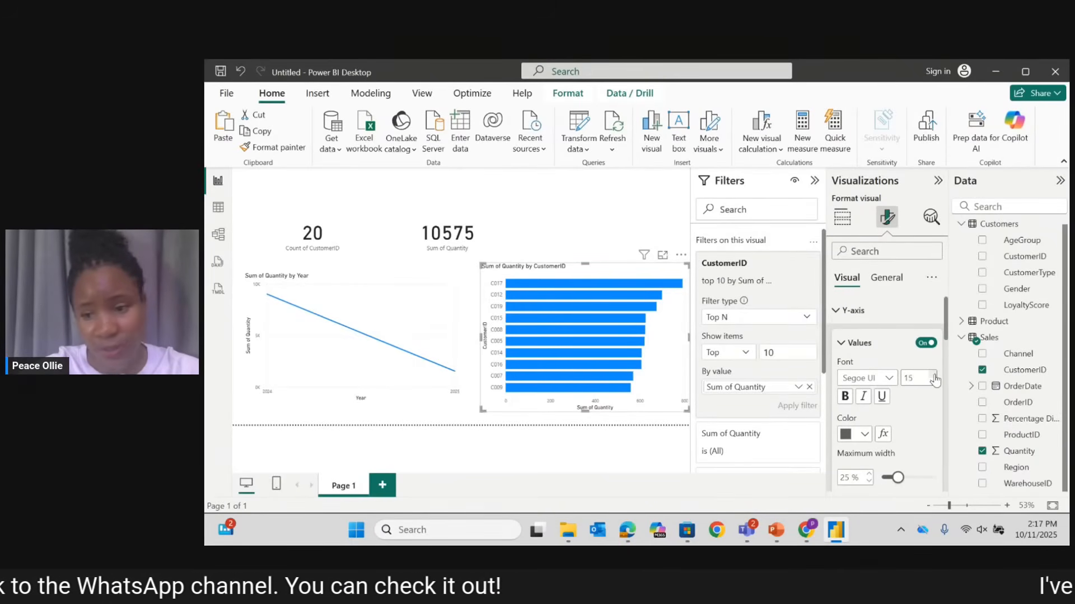
click(934, 380)
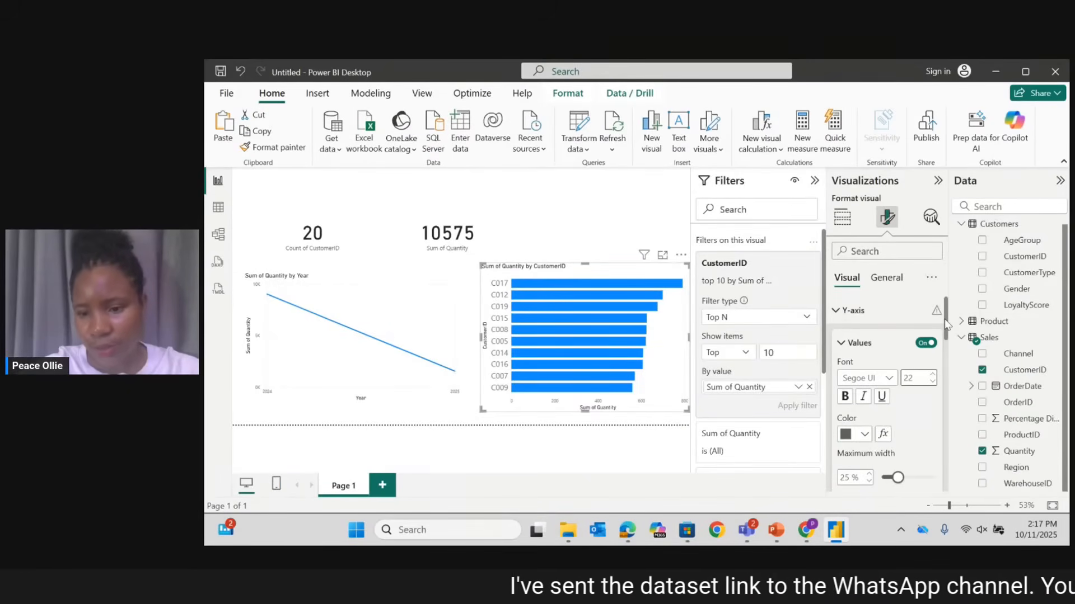
Color the bar chart's Y-axis values purple and make them bold.
drag(946, 325, 946, 341)
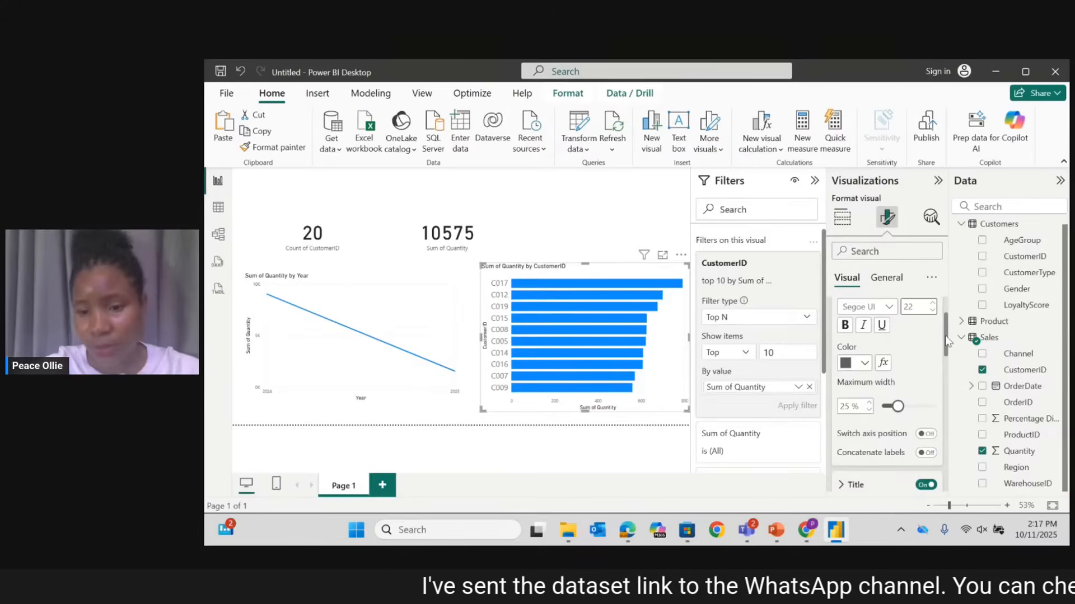
click(865, 363)
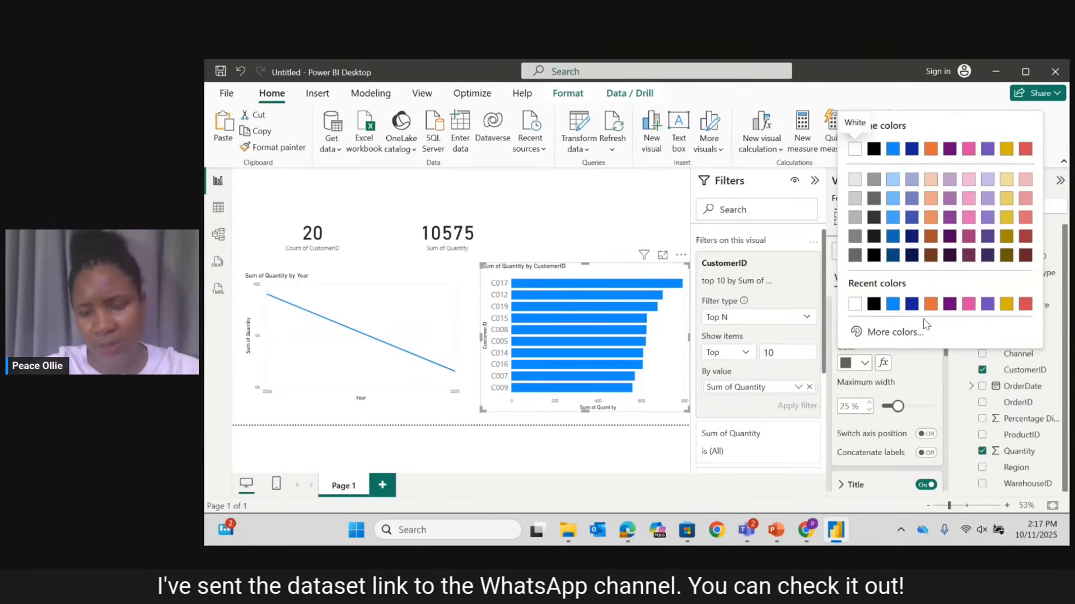
click(949, 304)
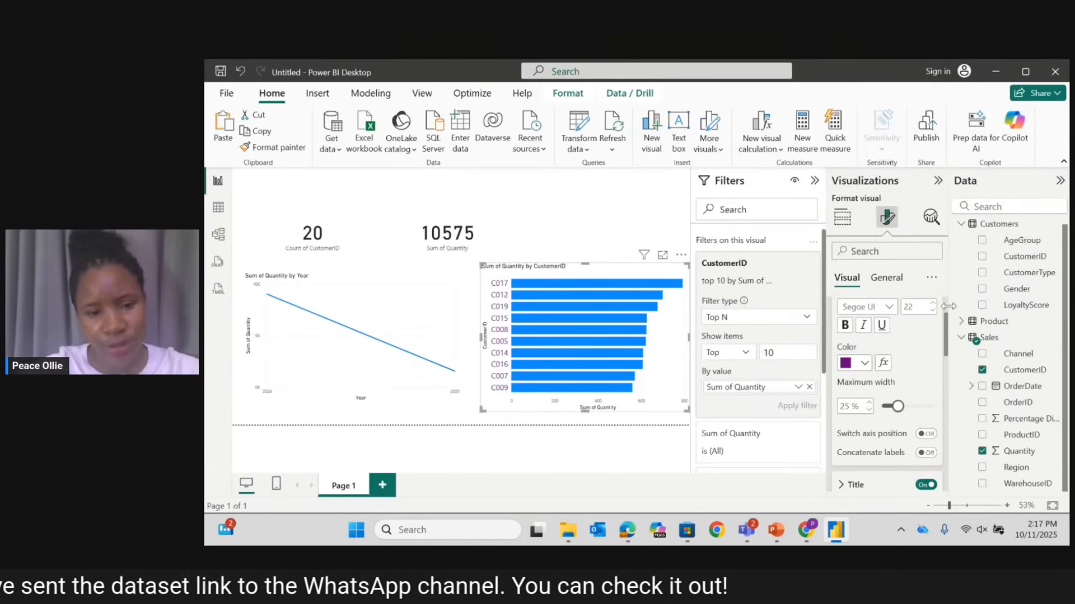
click(847, 327)
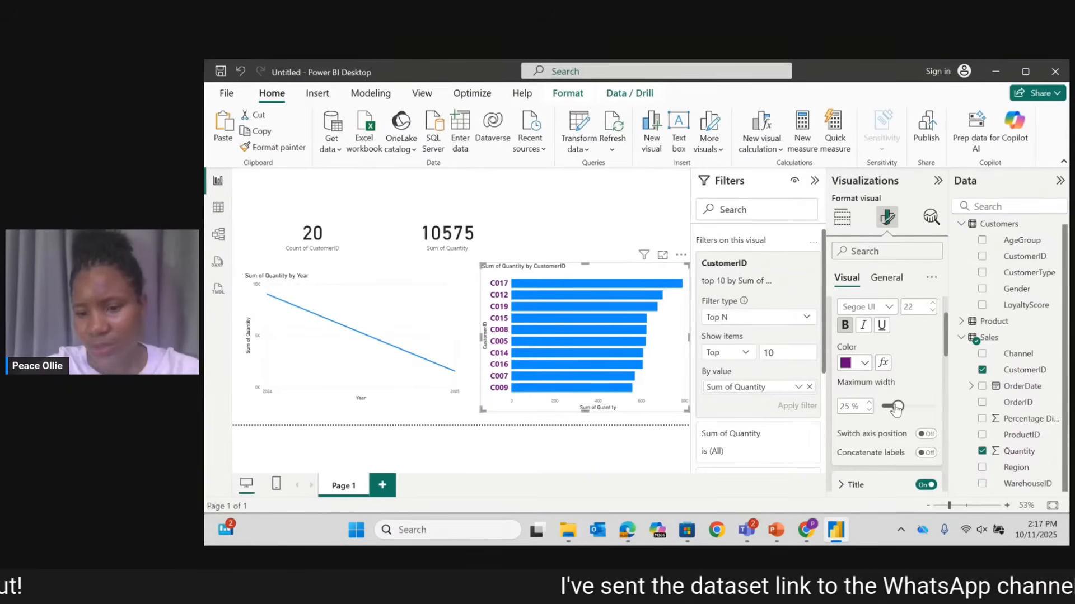
Set the maximum width of the Y-axis values to 30% and cross-filter the report by the C019 bar.
drag(896, 409, 930, 408)
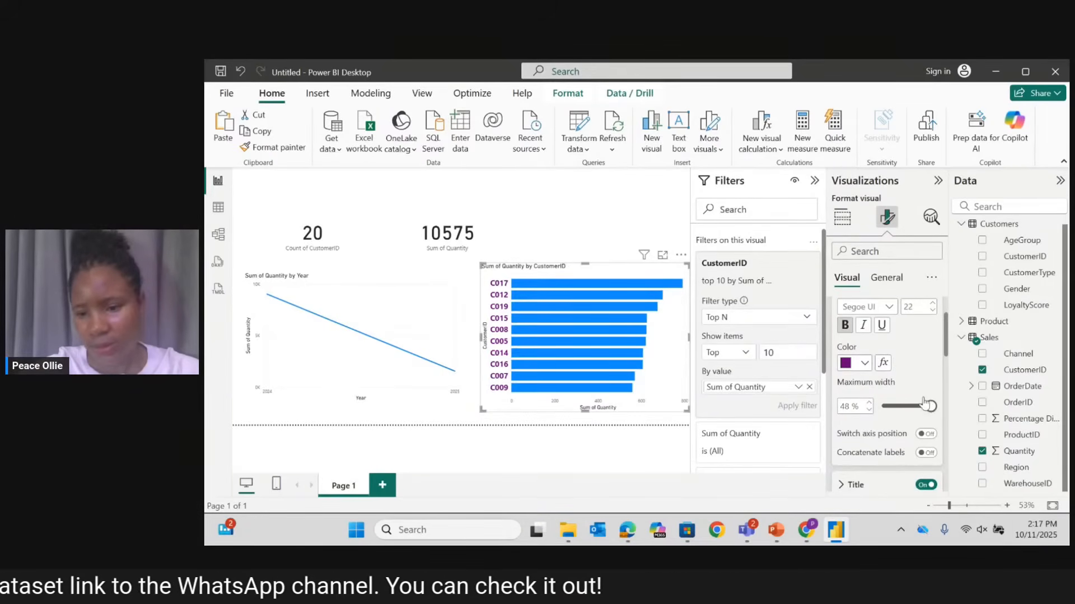
drag(931, 408, 905, 410)
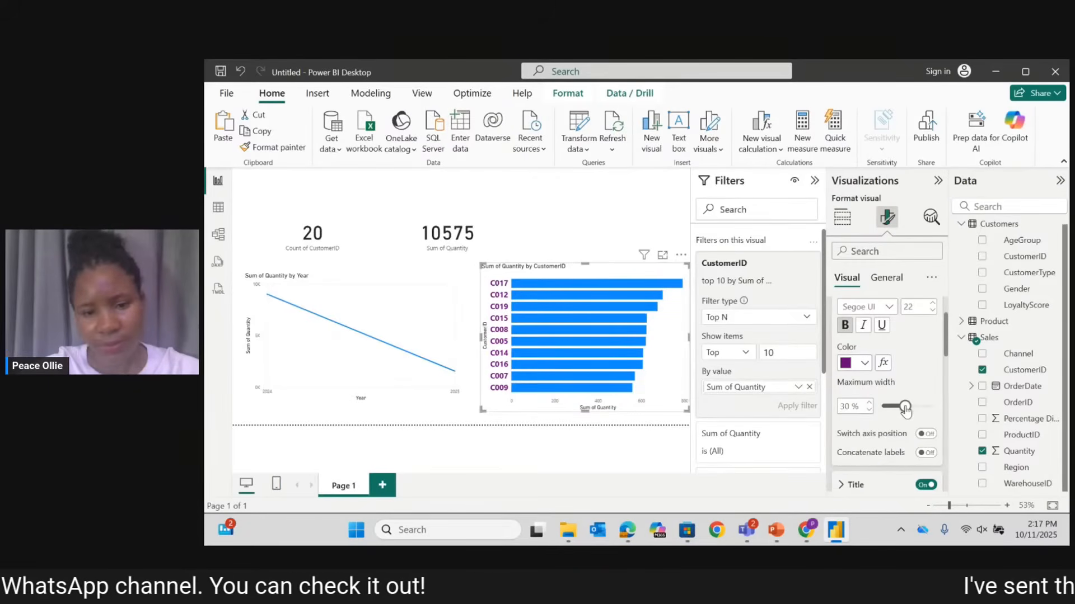
click(647, 307)
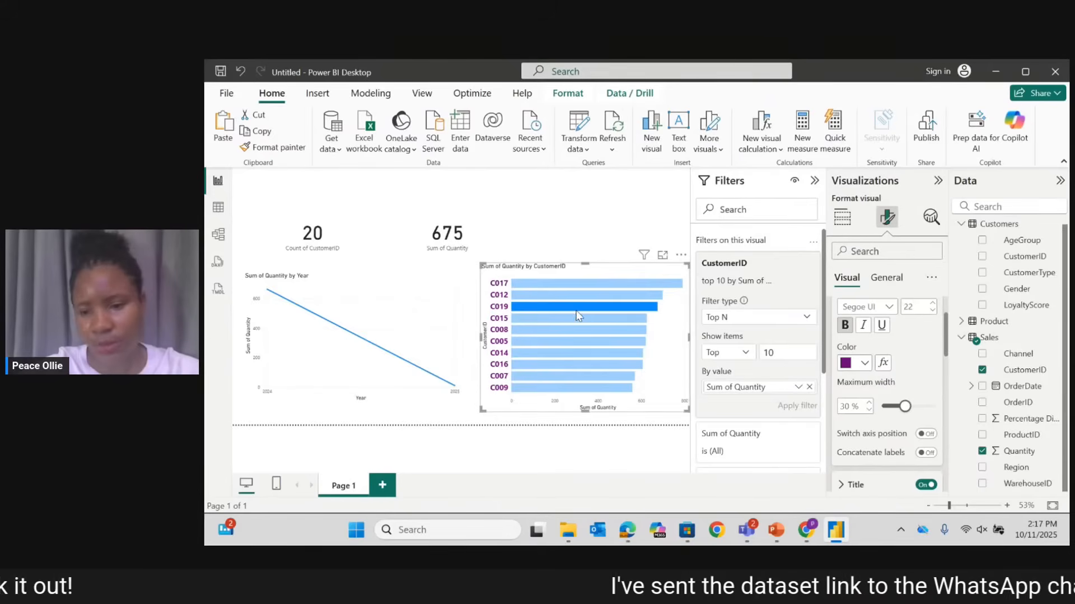
Clear the C019 cross-filter from the report visuals.
click(577, 311)
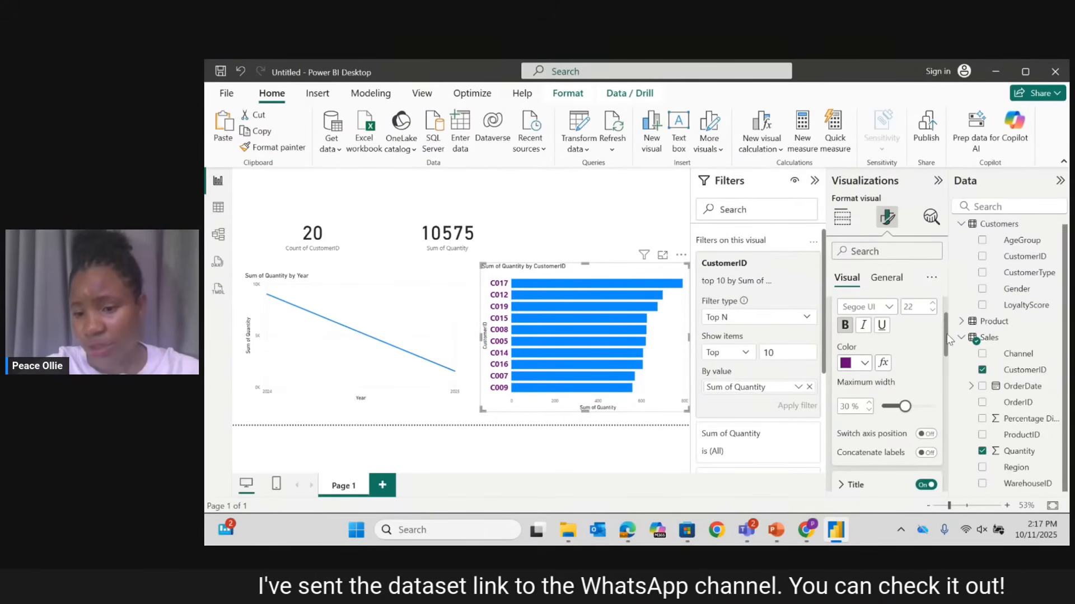
Set the bar chart's Y-axis title text to "Top 1o Customers by Quantity".
drag(948, 339, 950, 364)
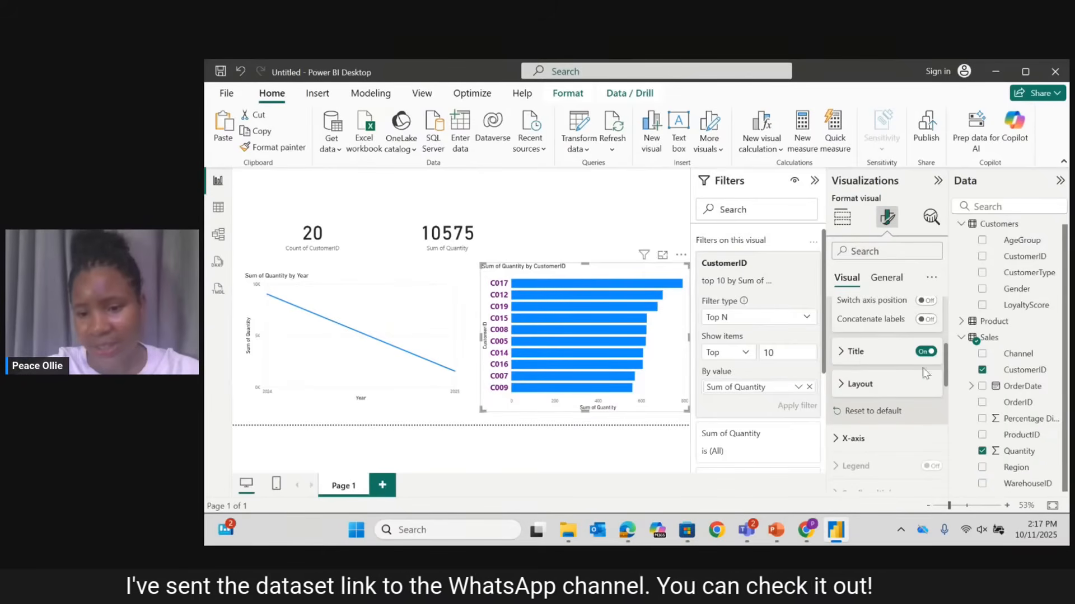
click(842, 352)
click(880, 385)
text(T)
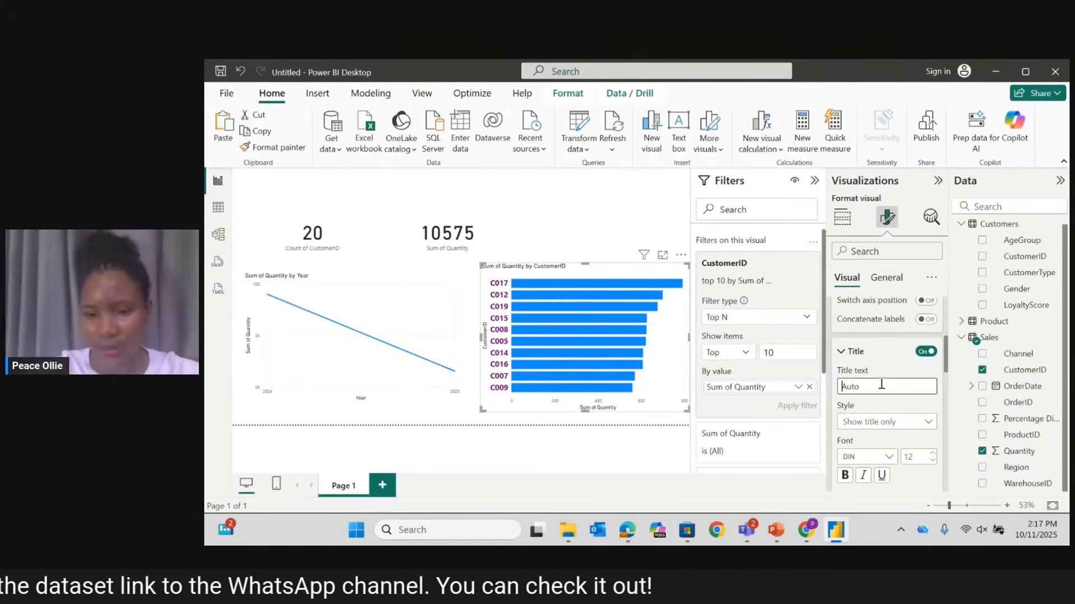
text(op)
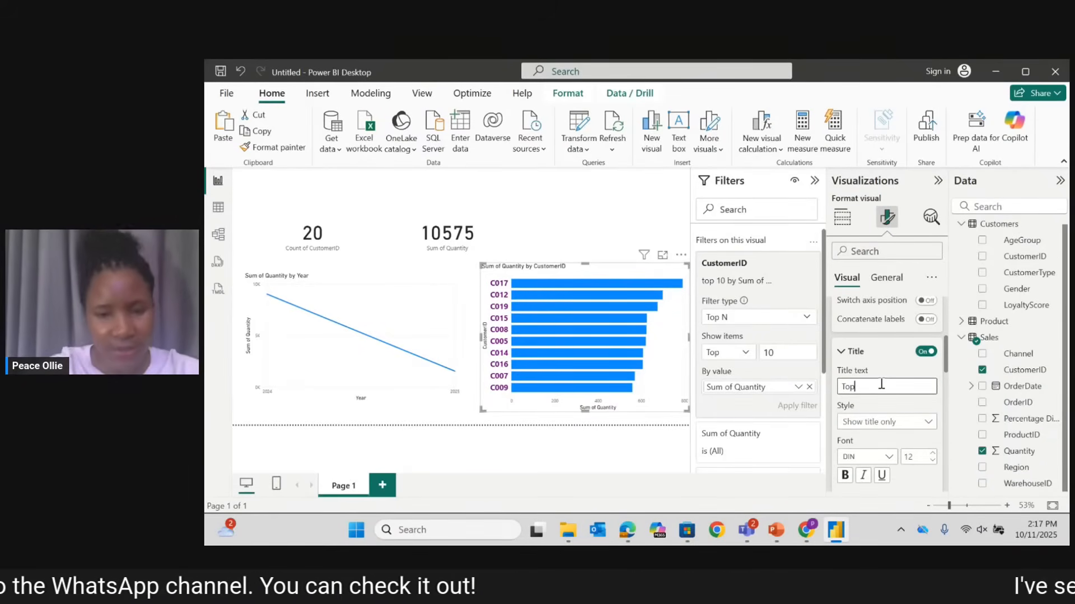
text( 1o)
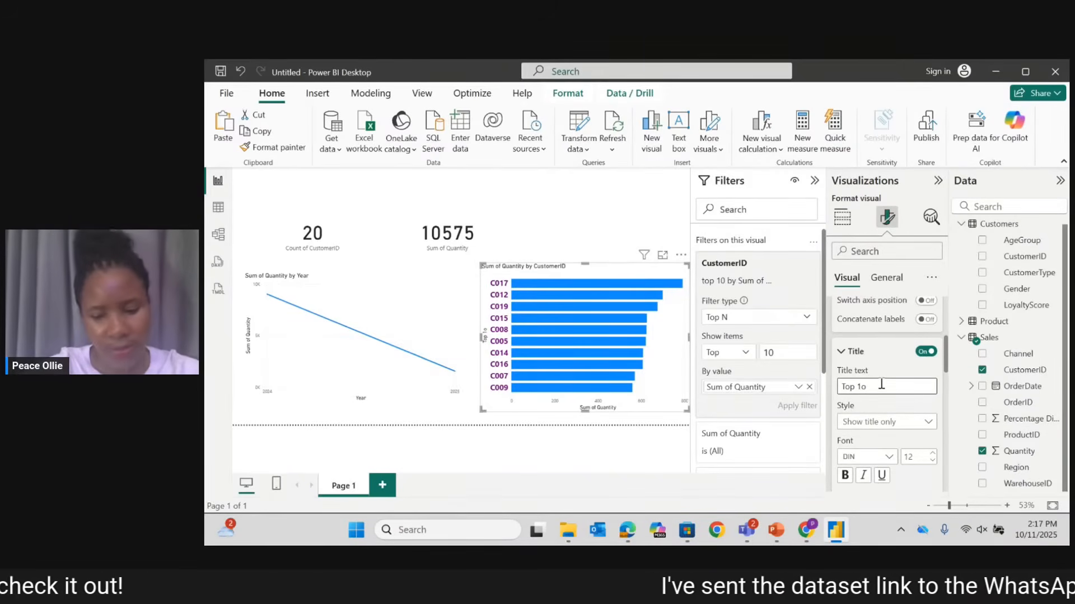
text( Cus)
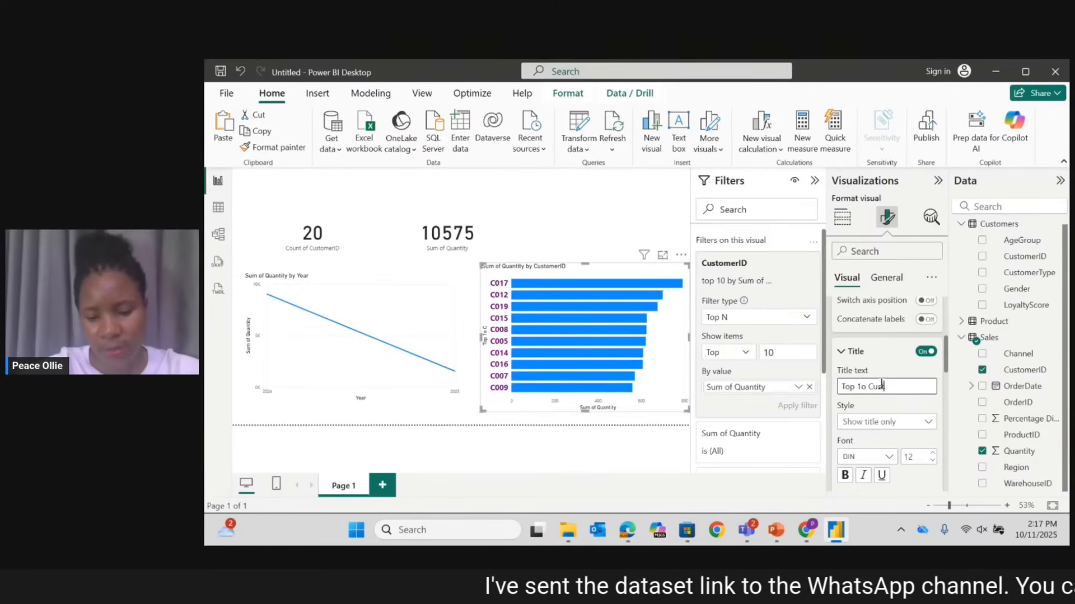
text(tomers )
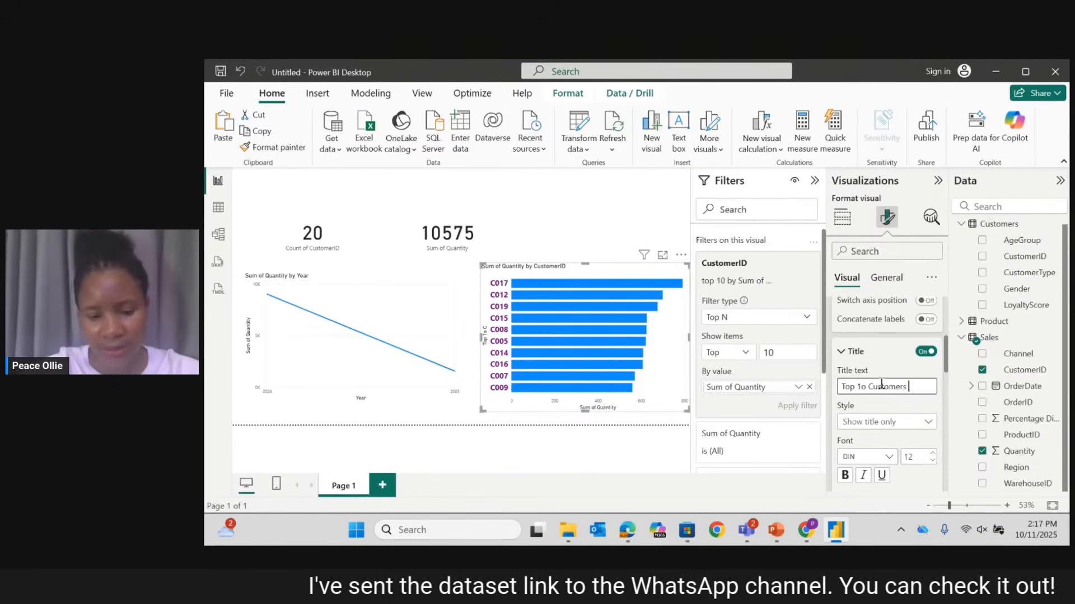
text(by Q)
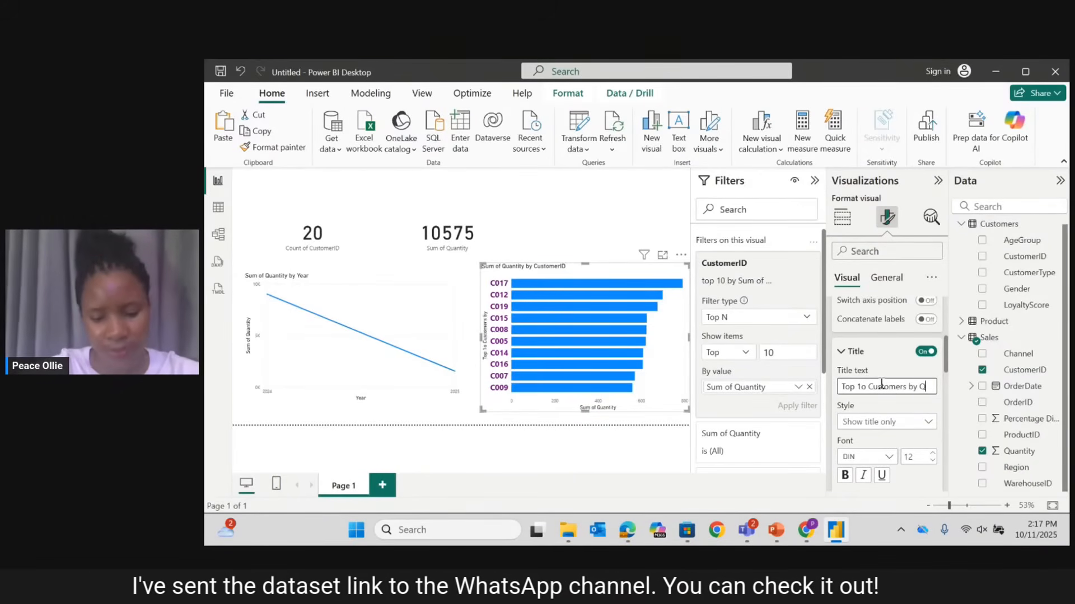
text(uantit)
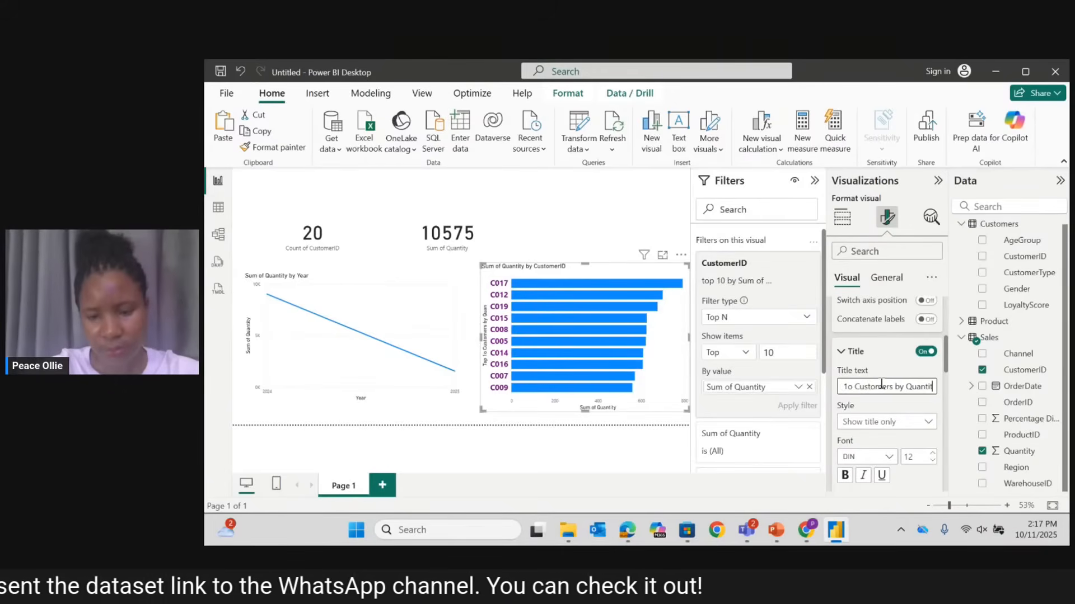
text(y)
key(Return)
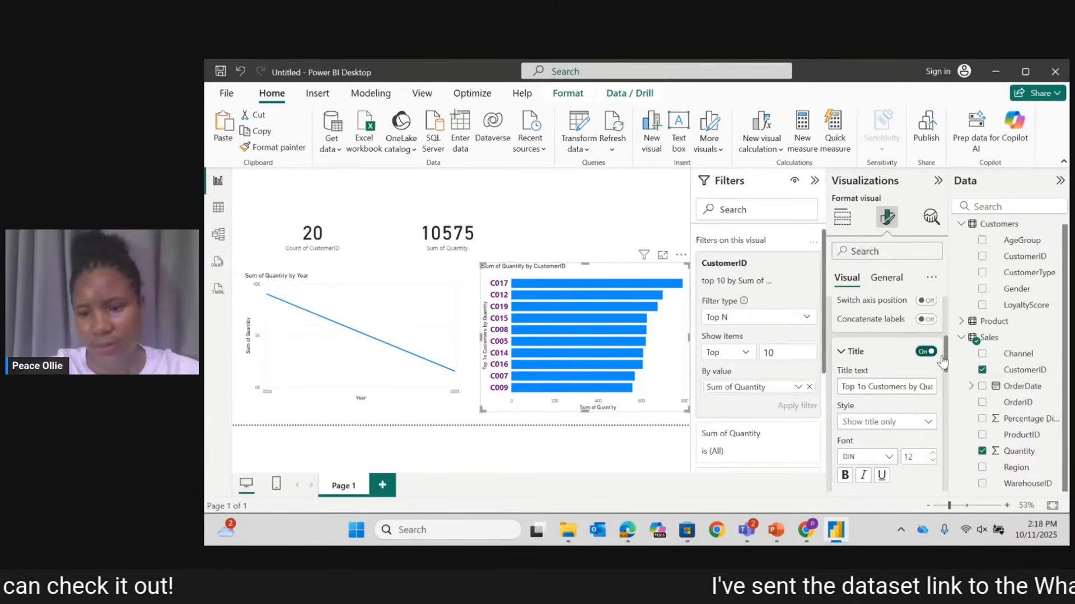
Collapse the report filters area and make the customer bar chart slightly taller by extending its upper edge.
drag(944, 363, 945, 375)
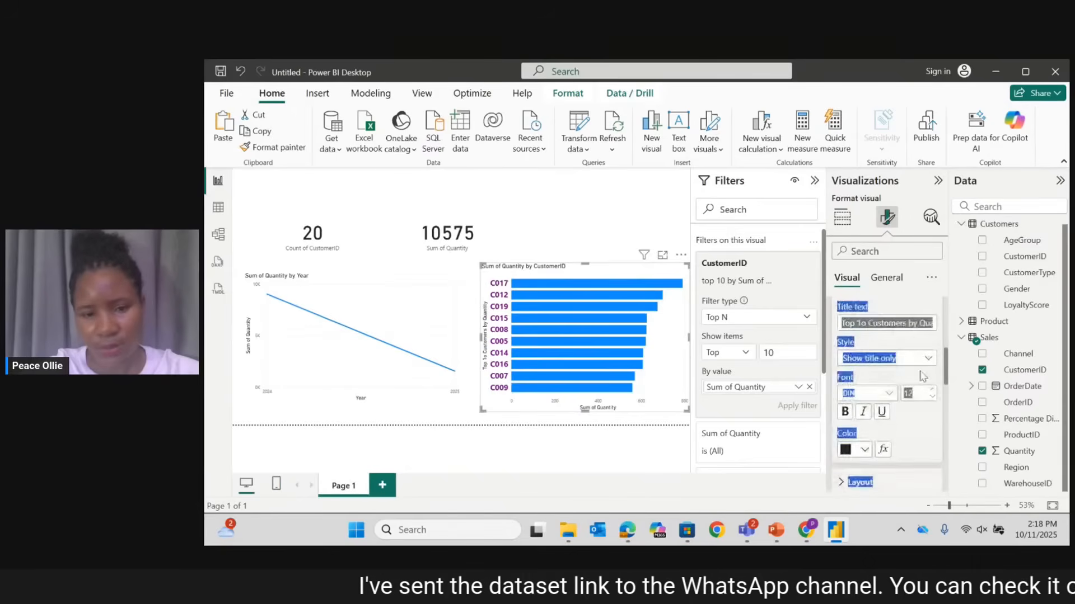
click(921, 374)
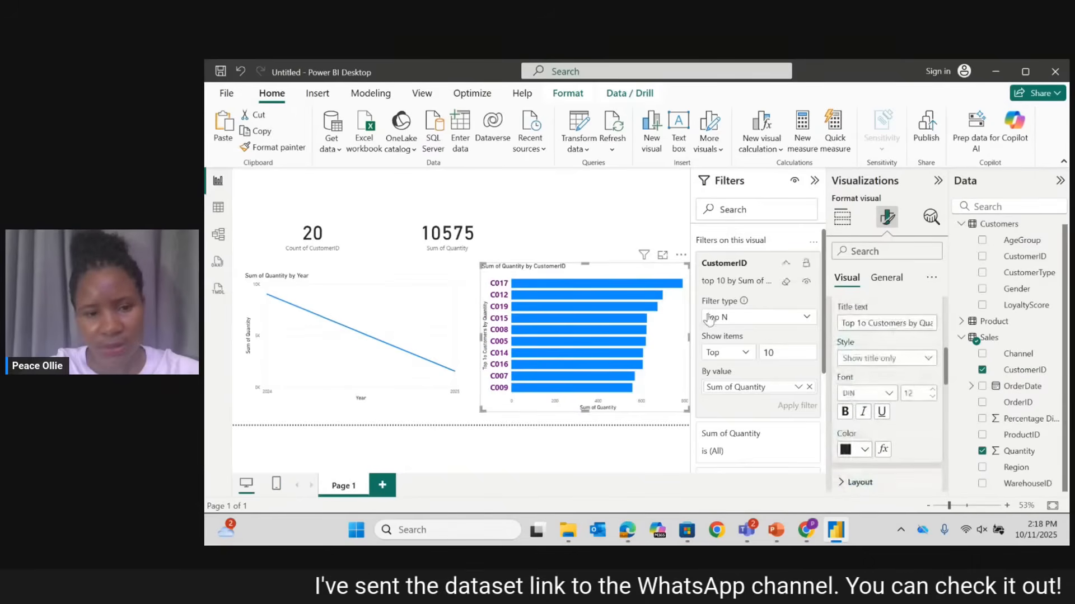
click(817, 180)
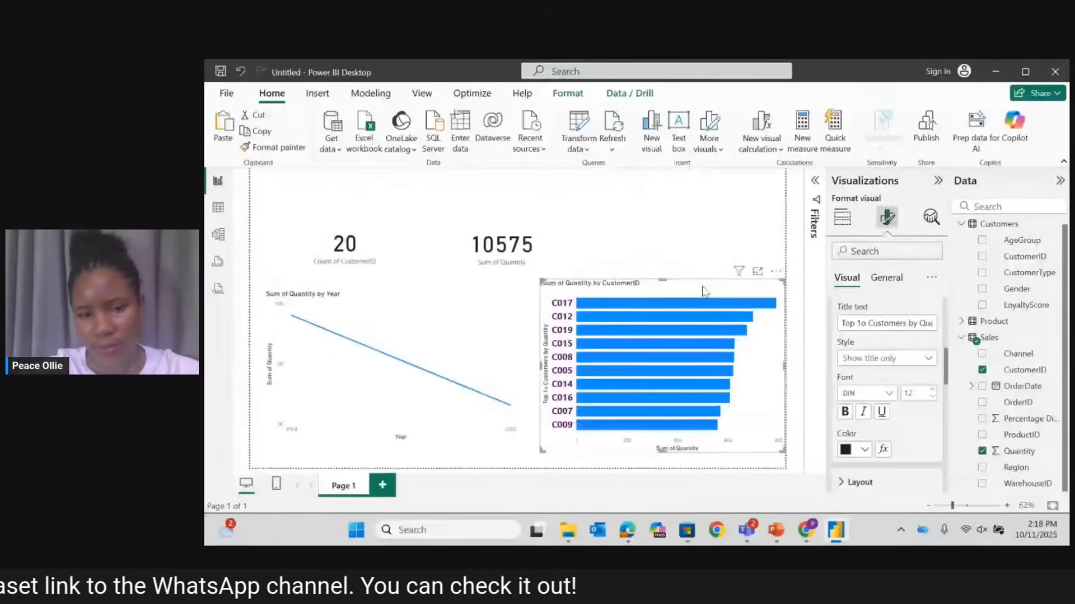
drag(662, 280, 662, 258)
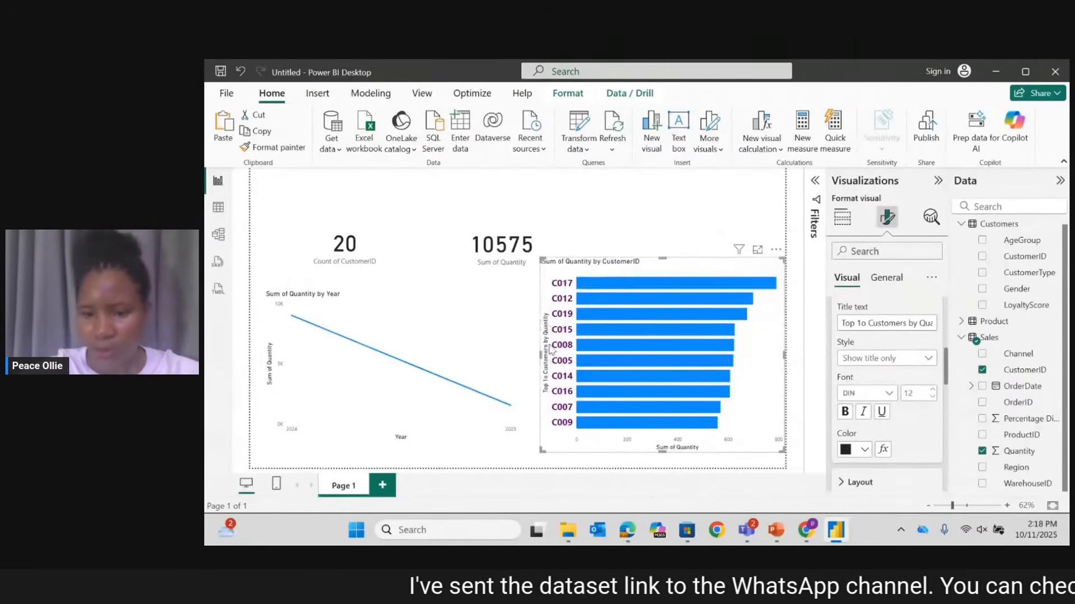
Replace the bar chart's Y-axis title text with "Customers ID".
click(914, 322)
key(BackSpace)
key(BackSpace)
key(BackSpace)
key(BackSpace)
key(BackSpace)
key(BackSpace)
key(BackSpace)
key(BackSpace)
key(BackSpace)
key(BackSpace)
key(BackSpace)
key(BackSpace)
key(BackSpace)
key(BackSpace)
key(BackSpace)
key(BackSpace)
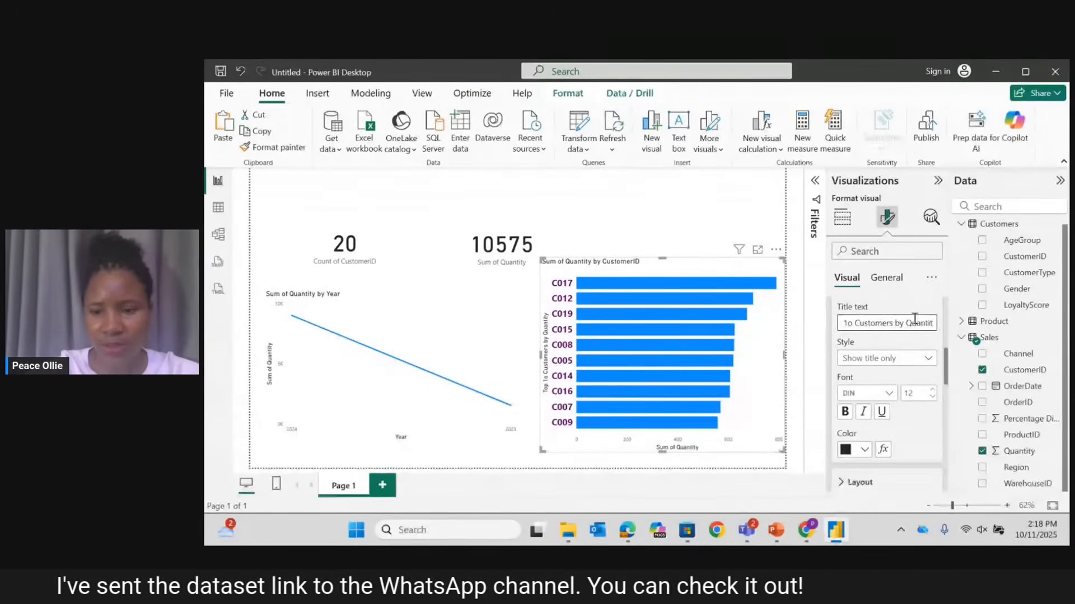
key(BackSpace)
key(BackSpace)
key(BackSpace)
key(BackSpace)
key(BackSpace)
key(BackSpace)
key(BackSpace)
key(BackSpace)
key(BackSpace)
key(BackSpace)
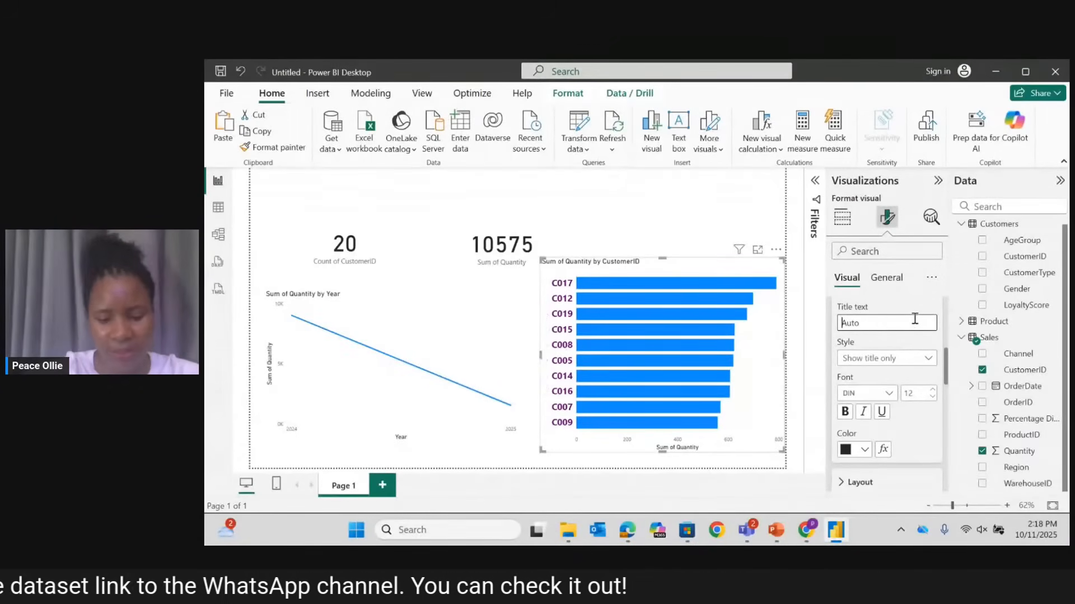
text(Cu)
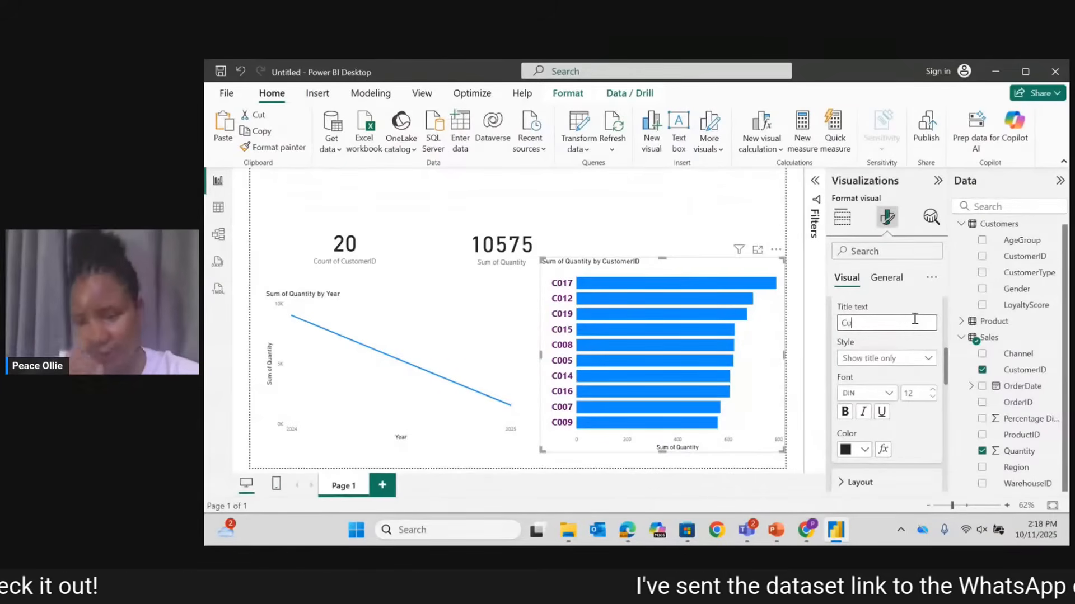
text(stomers Id)
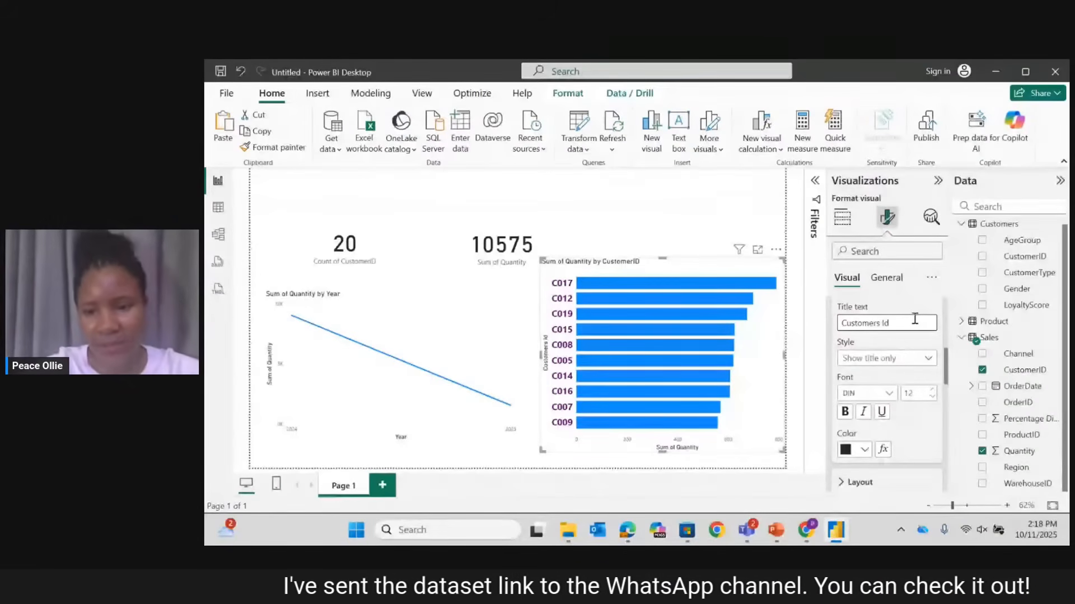
key(BackSpace)
text(D)
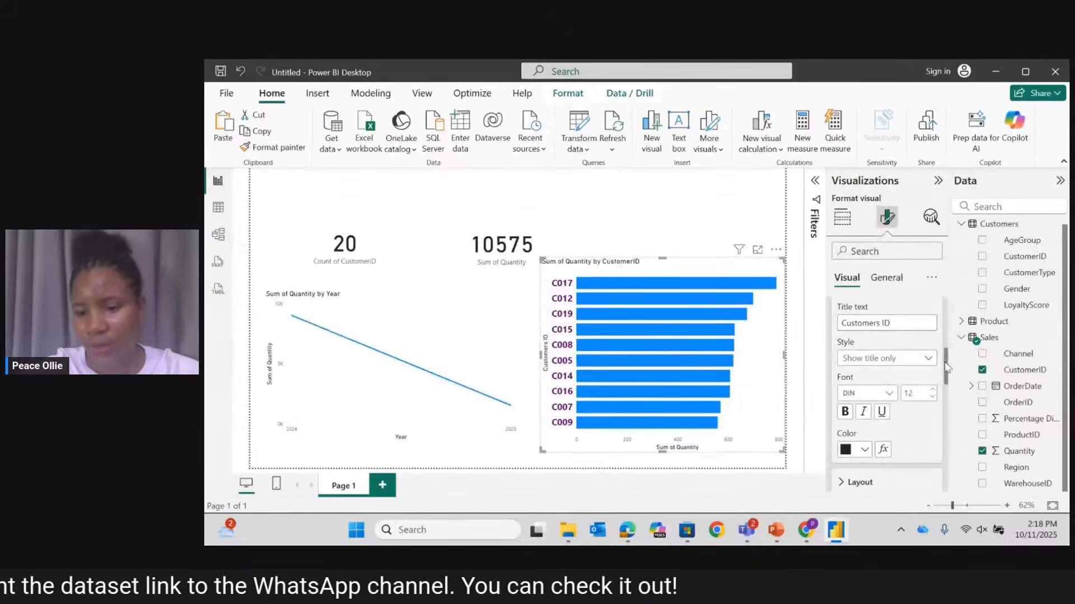
Turn on data labels for the customer bar chart.
drag(945, 367, 946, 427)
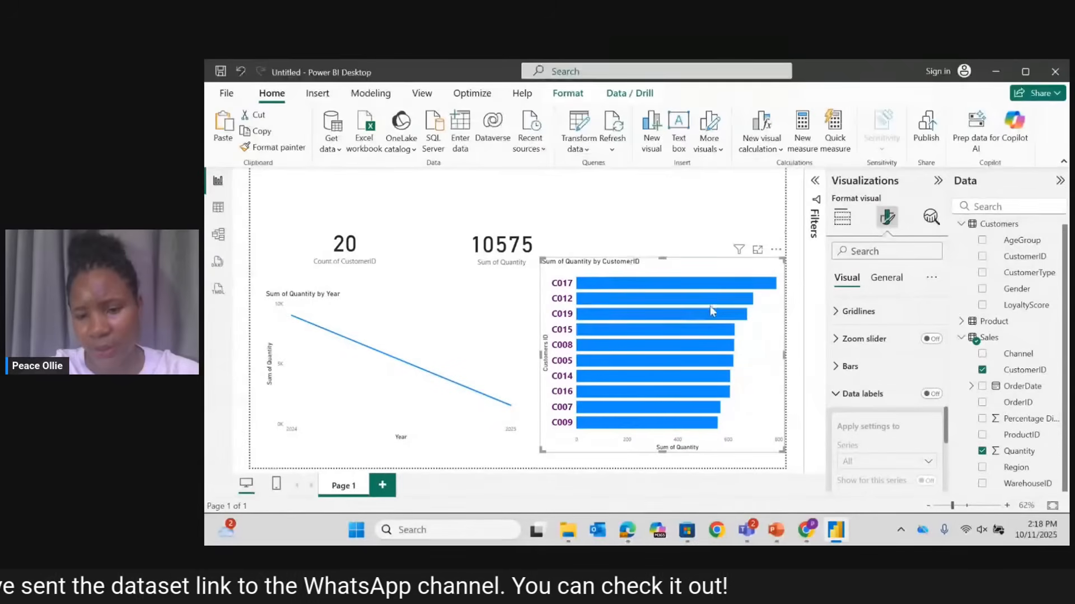
click(930, 394)
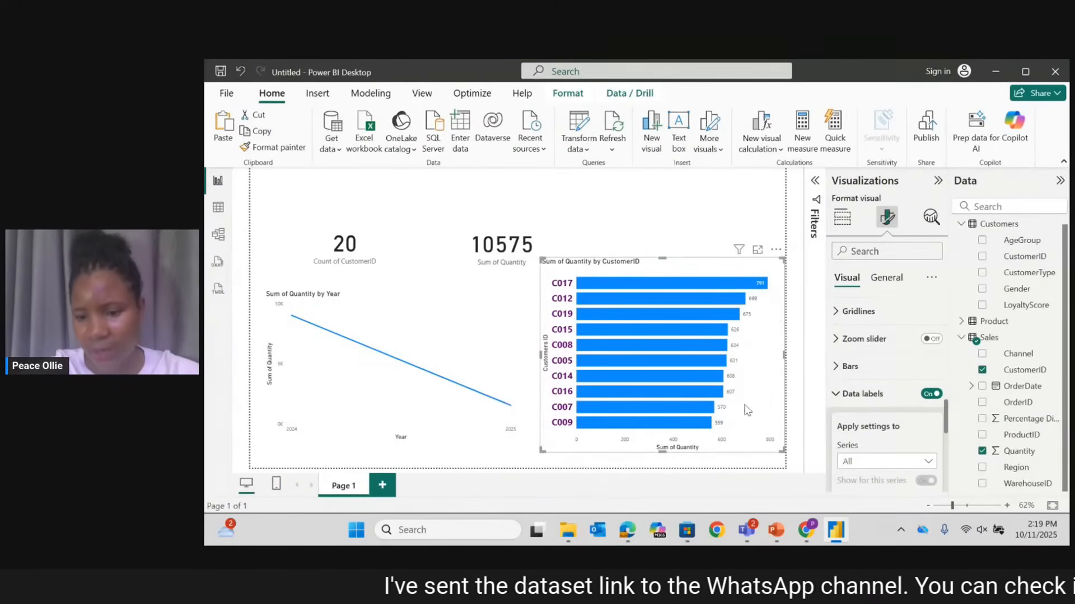
click(840, 394)
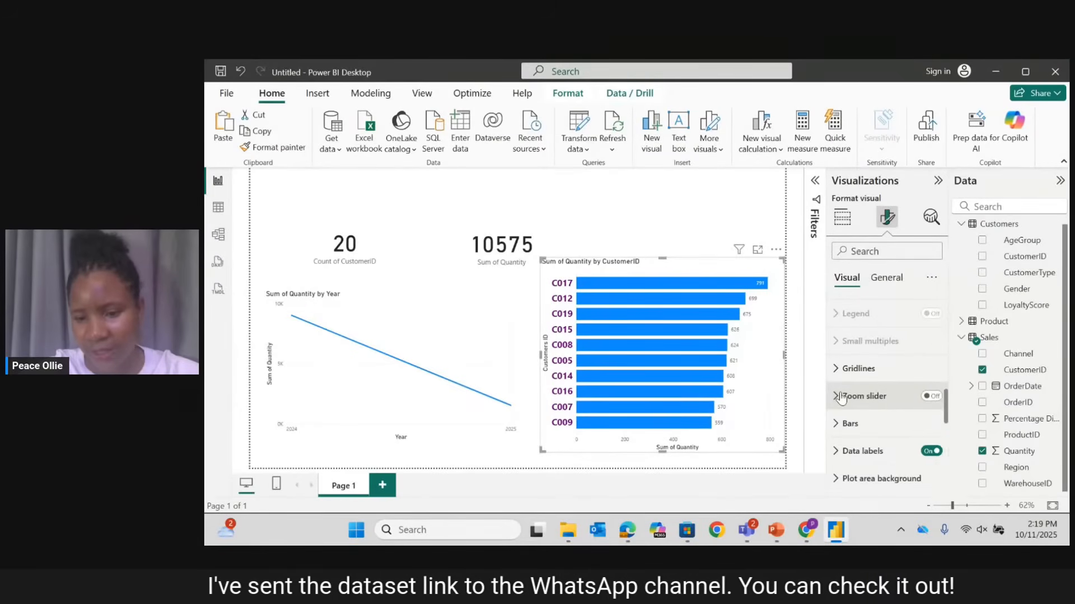
Set the position of the bar chart's data labels to Inside center.
click(836, 452)
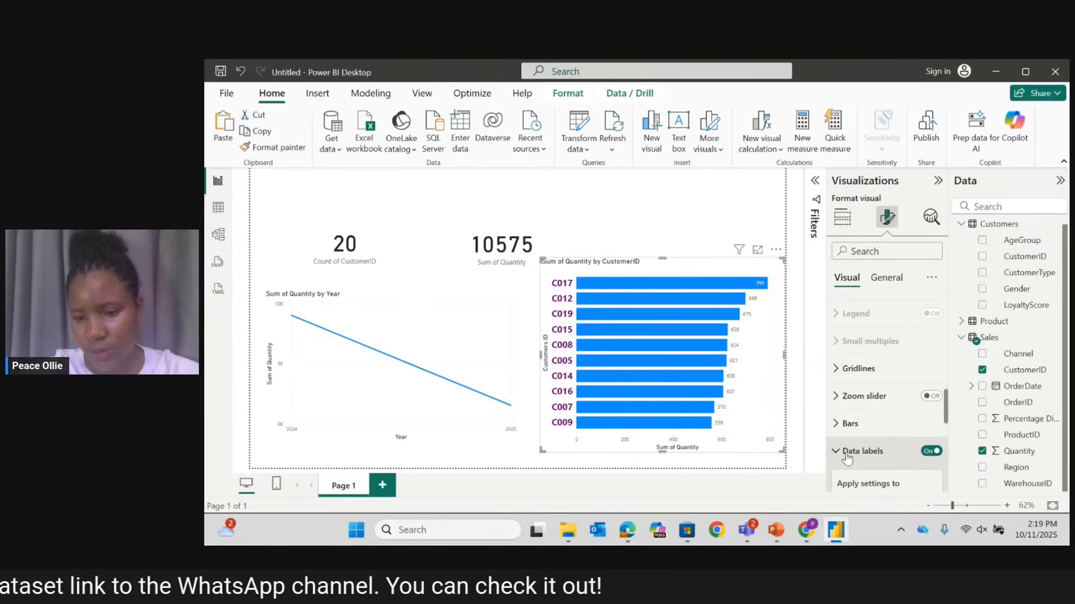
scroll(947, 411, down, 3)
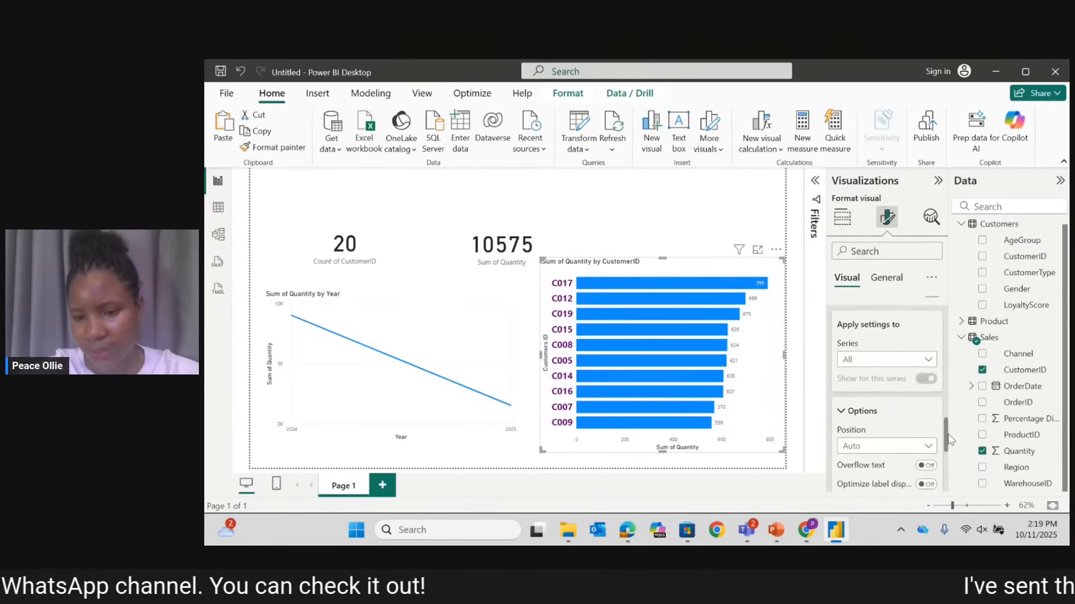
click(928, 358)
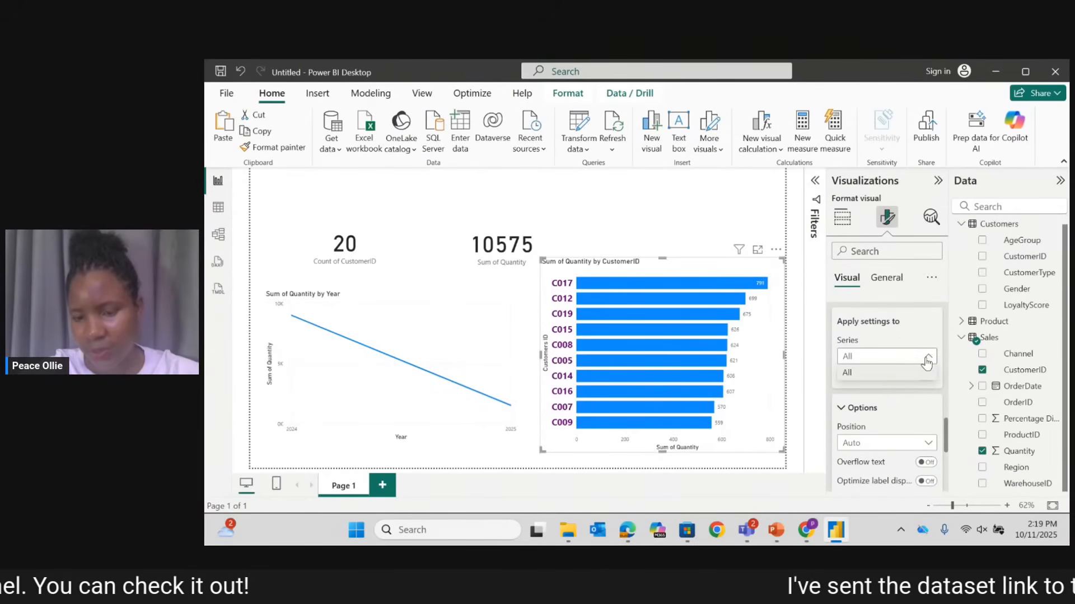
click(927, 359)
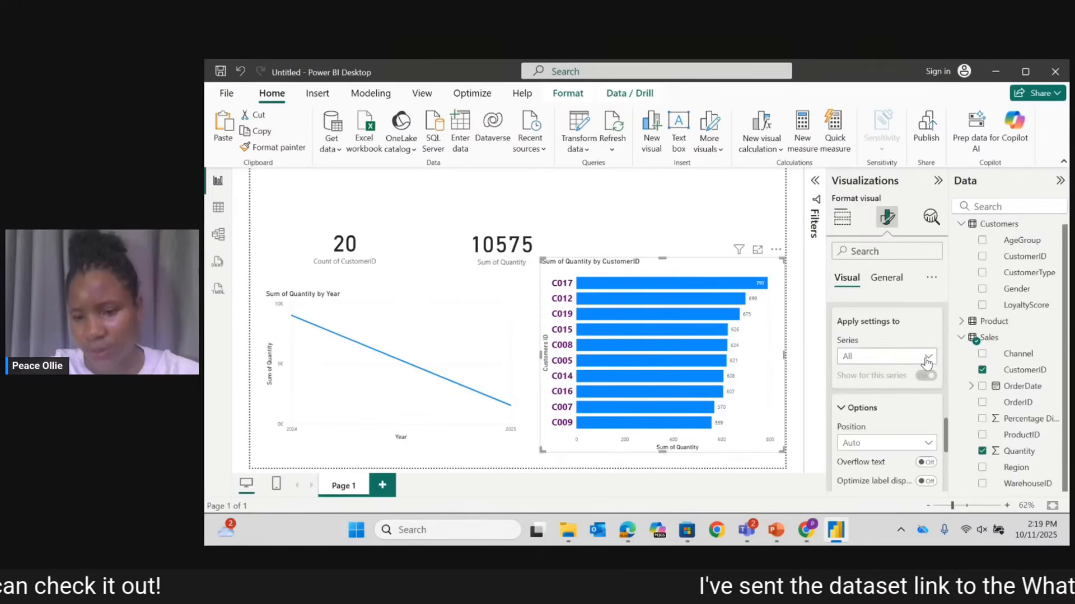
click(930, 445)
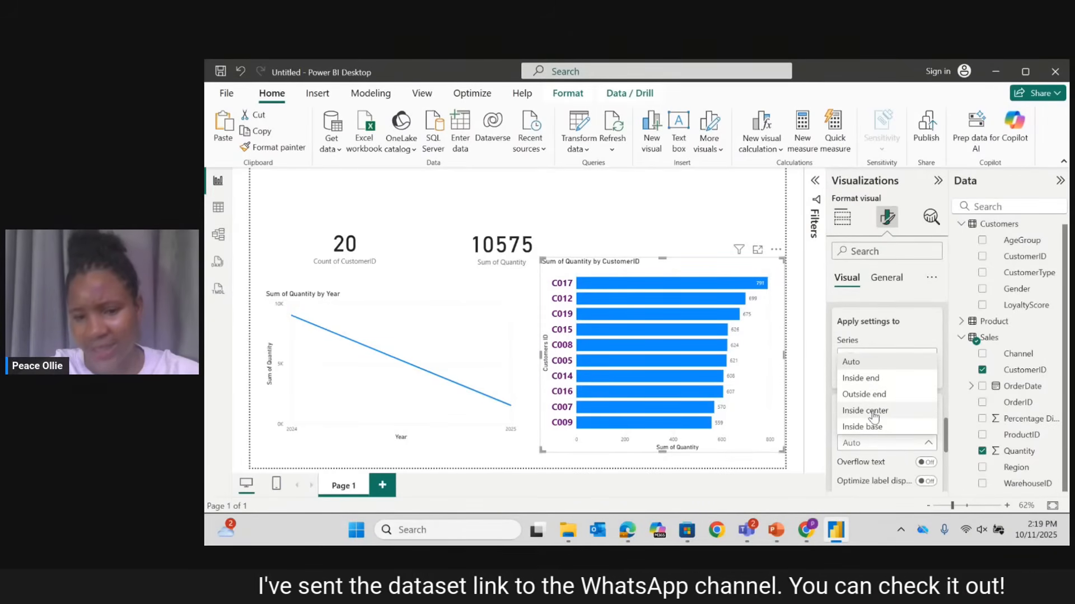
click(892, 411)
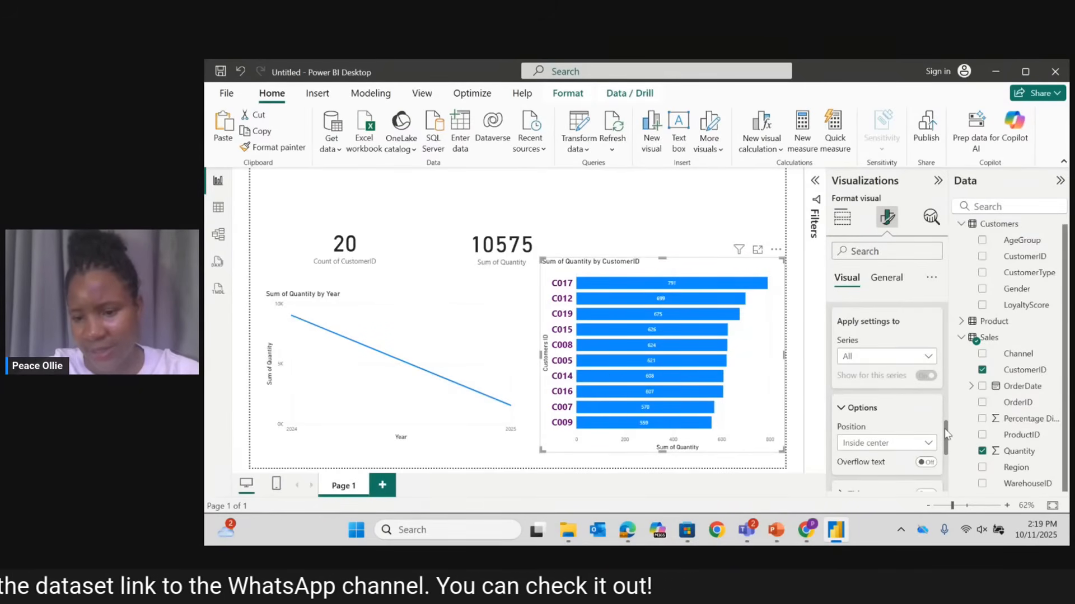
Color the bar chart's "Customers ID" Y-axis title purple.
drag(946, 434, 948, 450)
scroll(941, 414, down, 5)
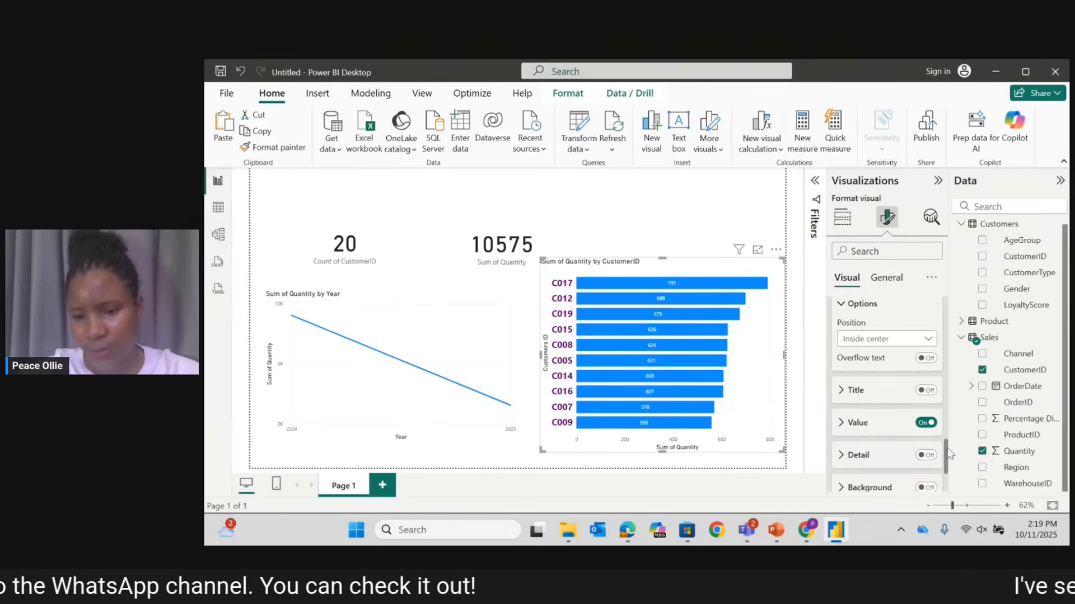
scroll(932, 378, up, 3)
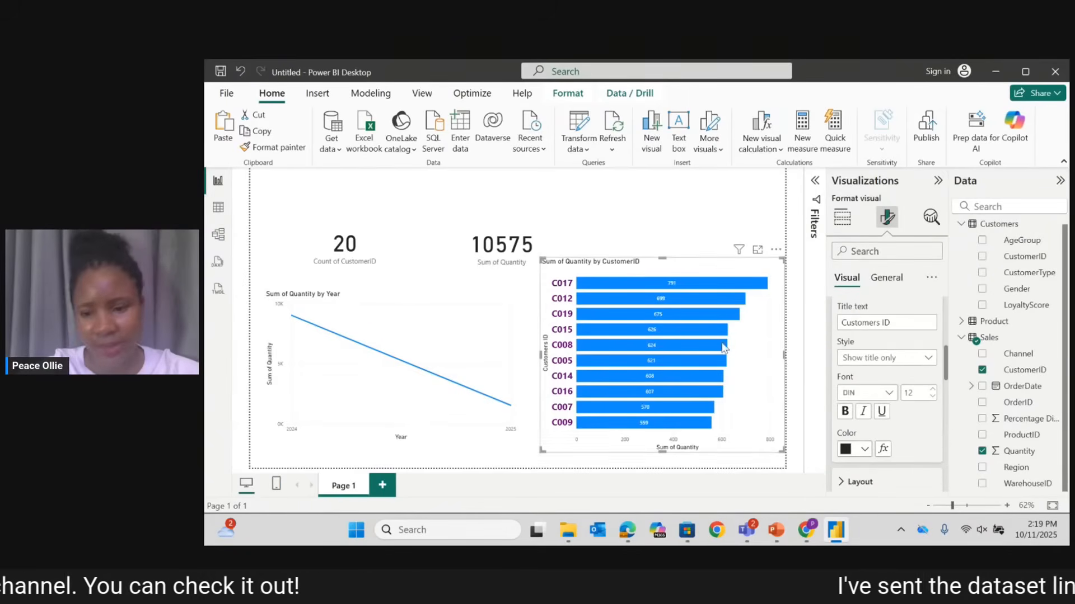
click(865, 452)
click(854, 390)
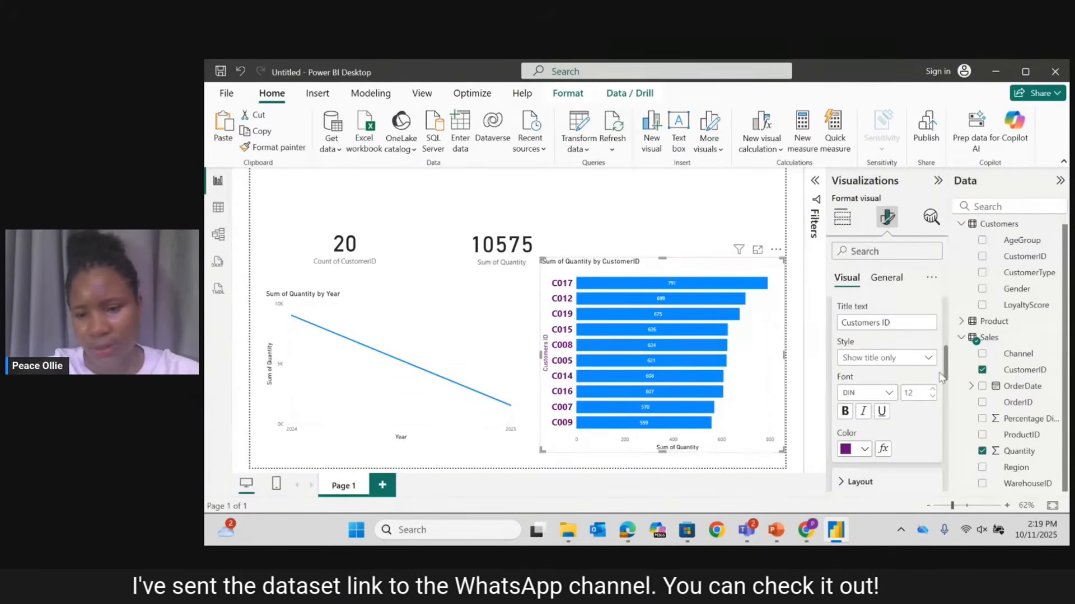
Color the customer bar chart's data label values purple and reopen their color choices.
drag(947, 371, 947, 436)
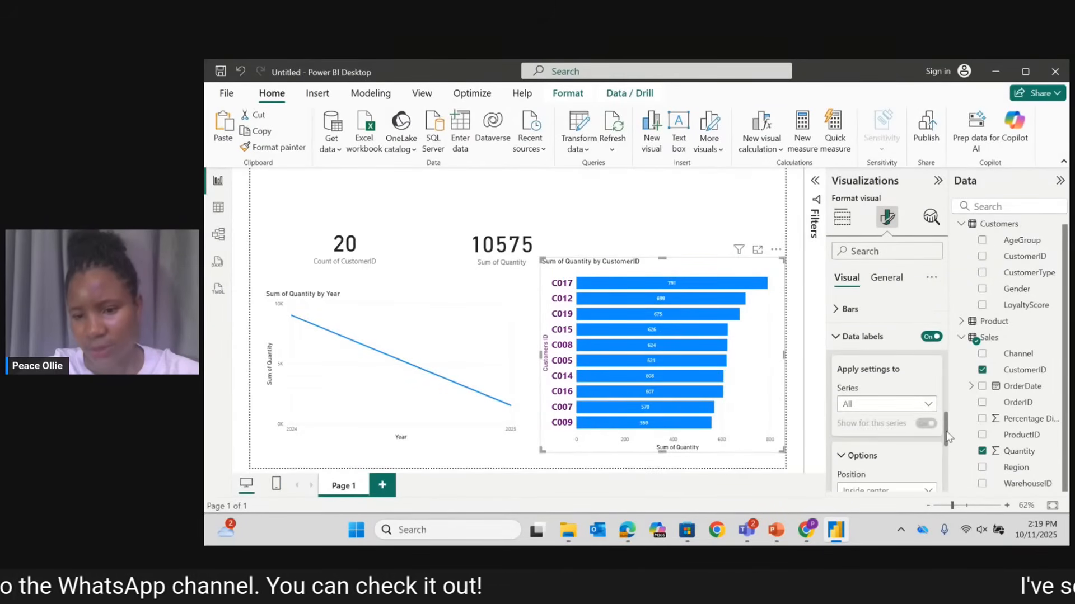
click(834, 339)
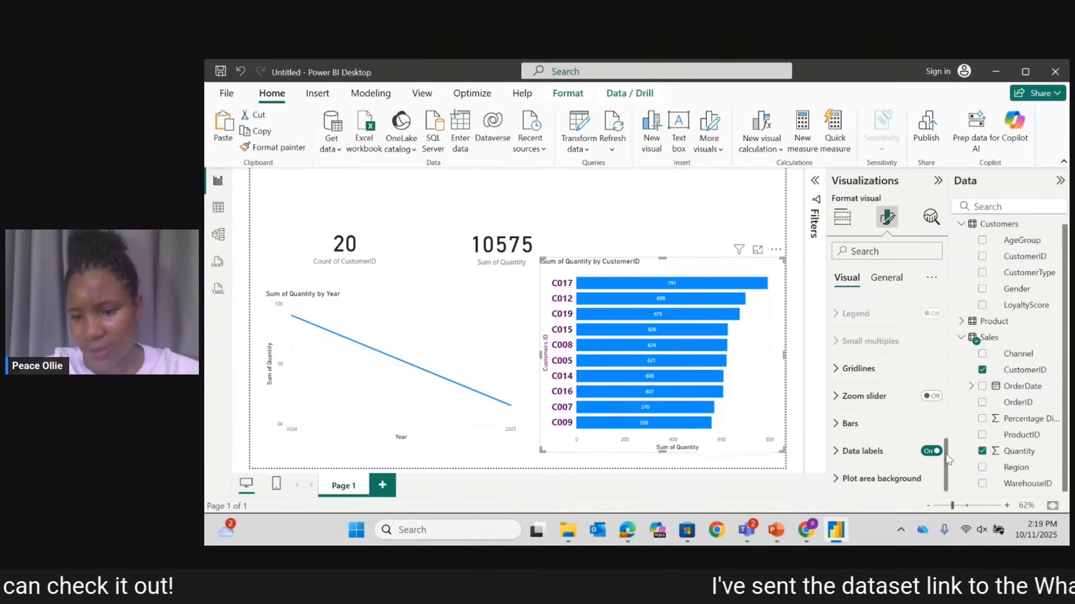
click(839, 460)
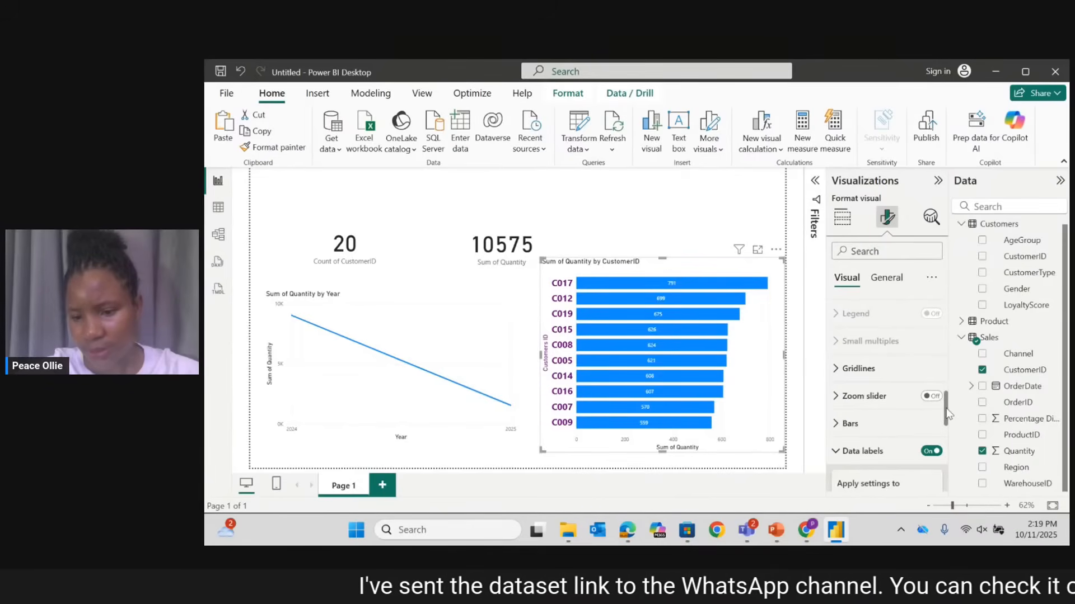
drag(947, 414, 948, 449)
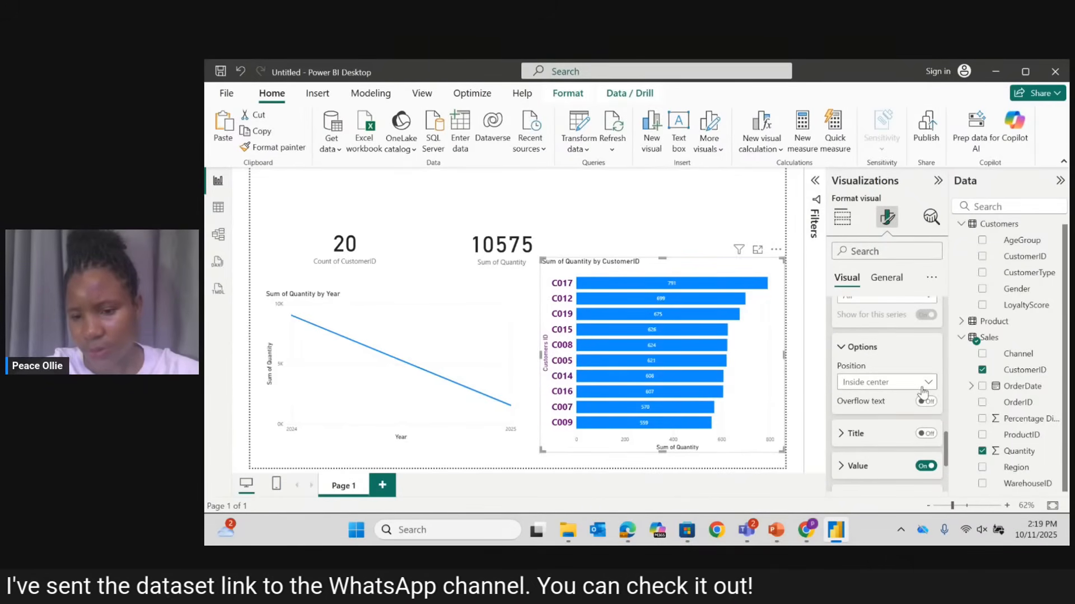
click(843, 466)
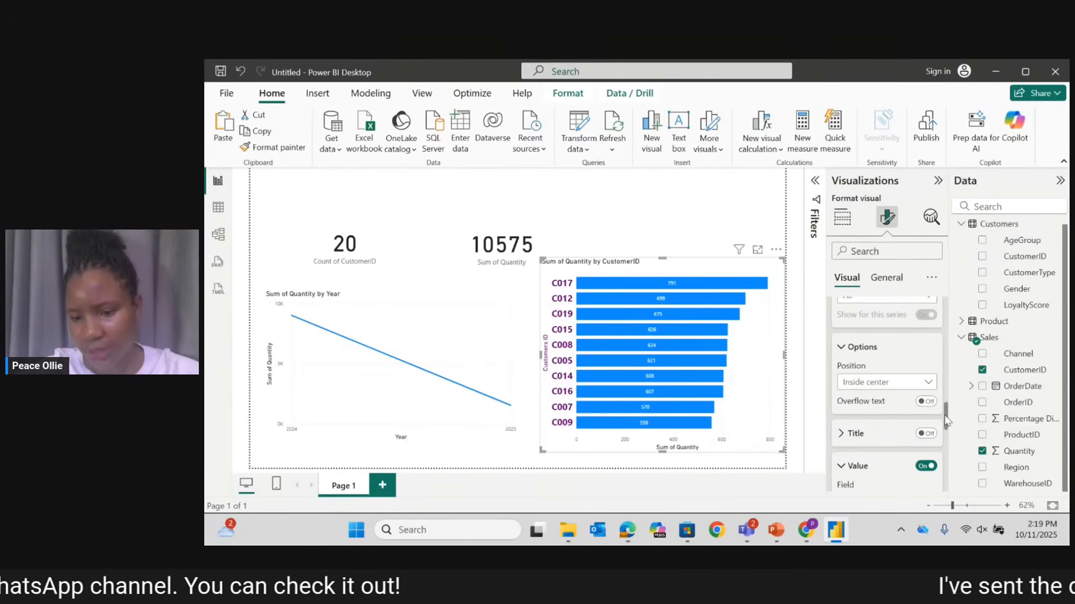
drag(946, 419, 948, 442)
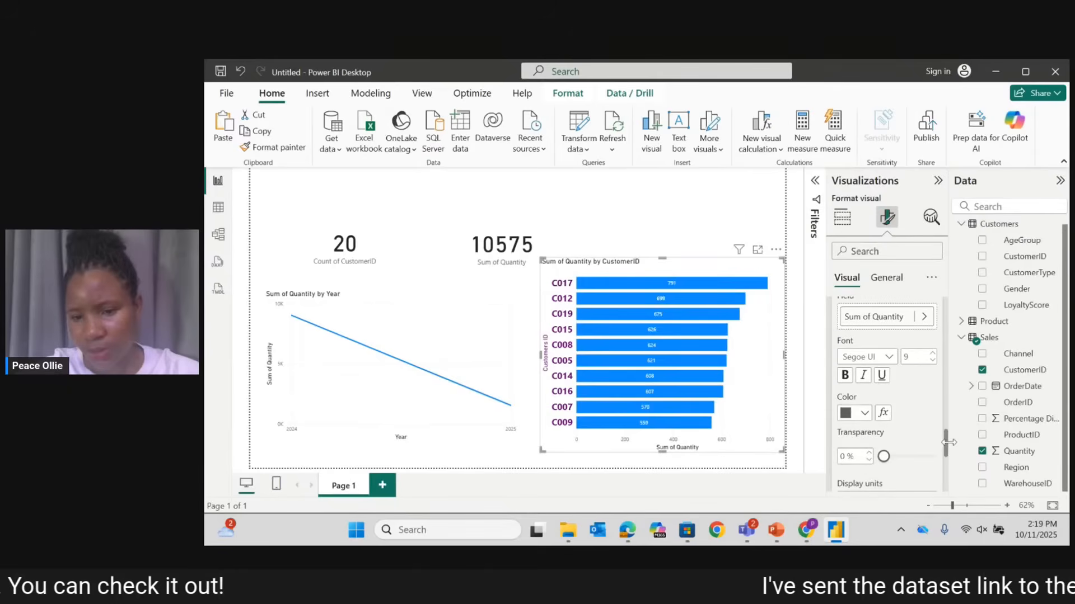
click(848, 413)
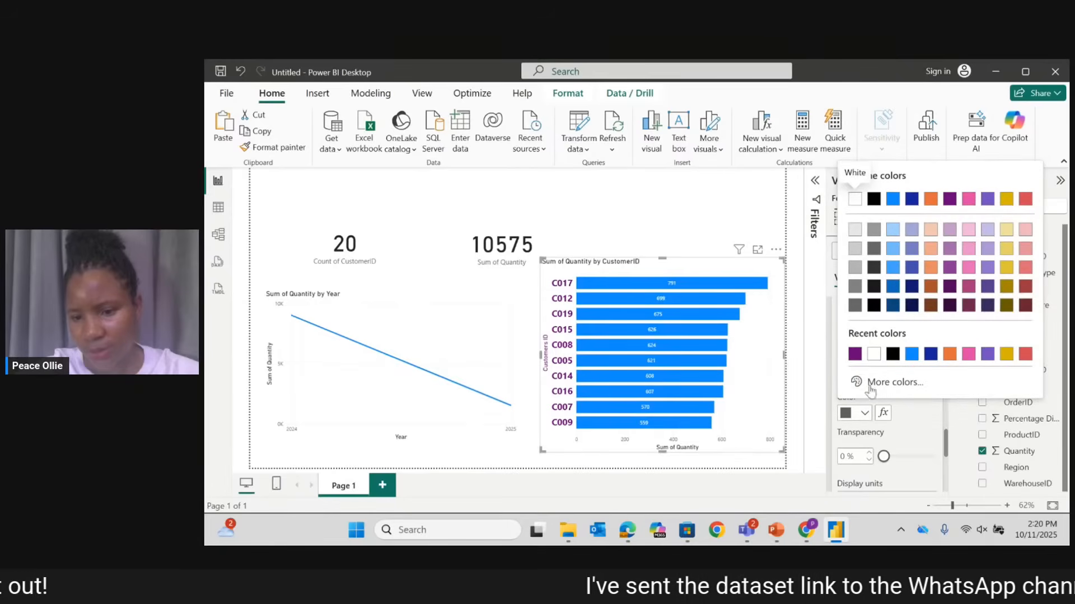
click(856, 354)
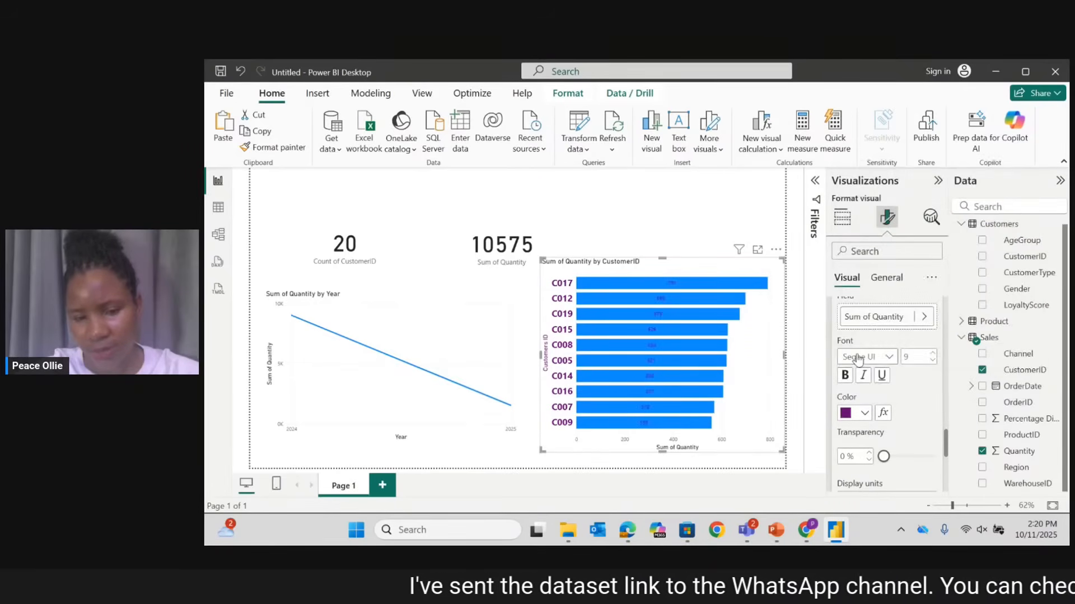
click(865, 412)
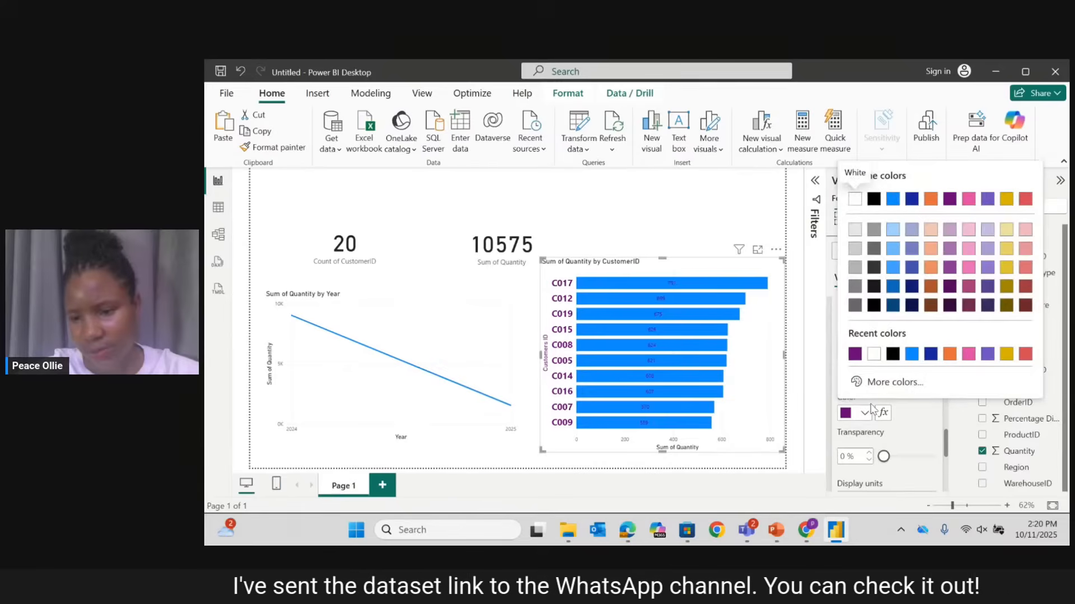
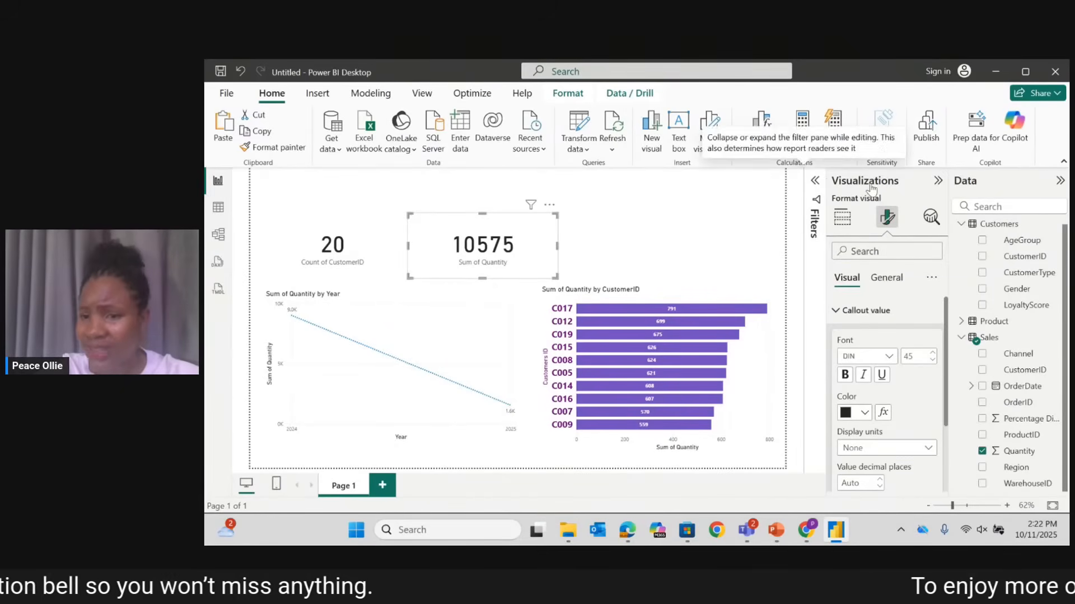
Expand the Filters pane, switch from formatting to building visuals, and deselect the quantity card.
click(813, 180)
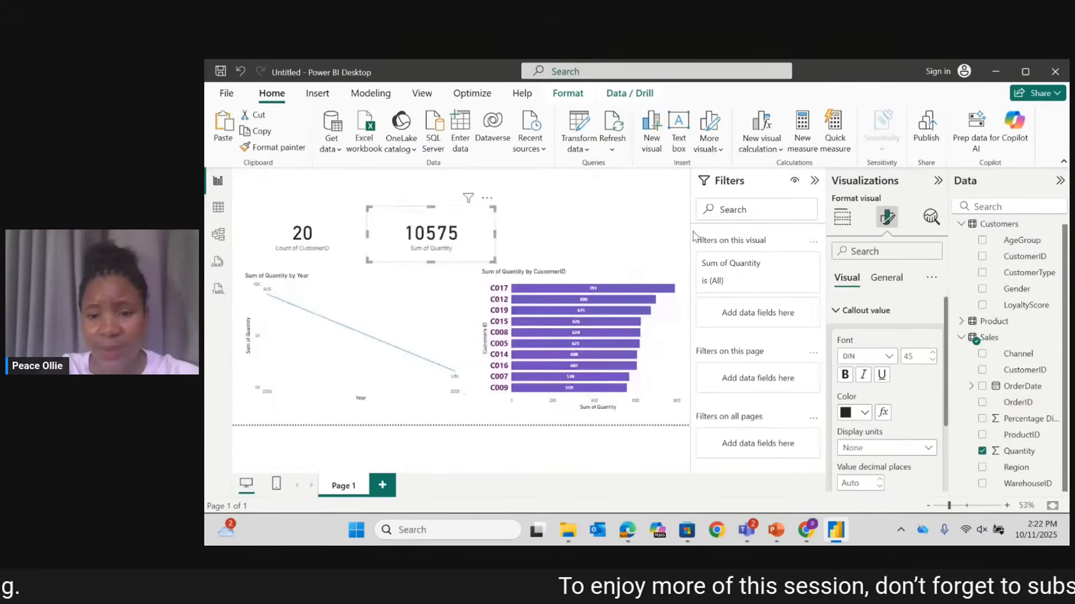
click(842, 217)
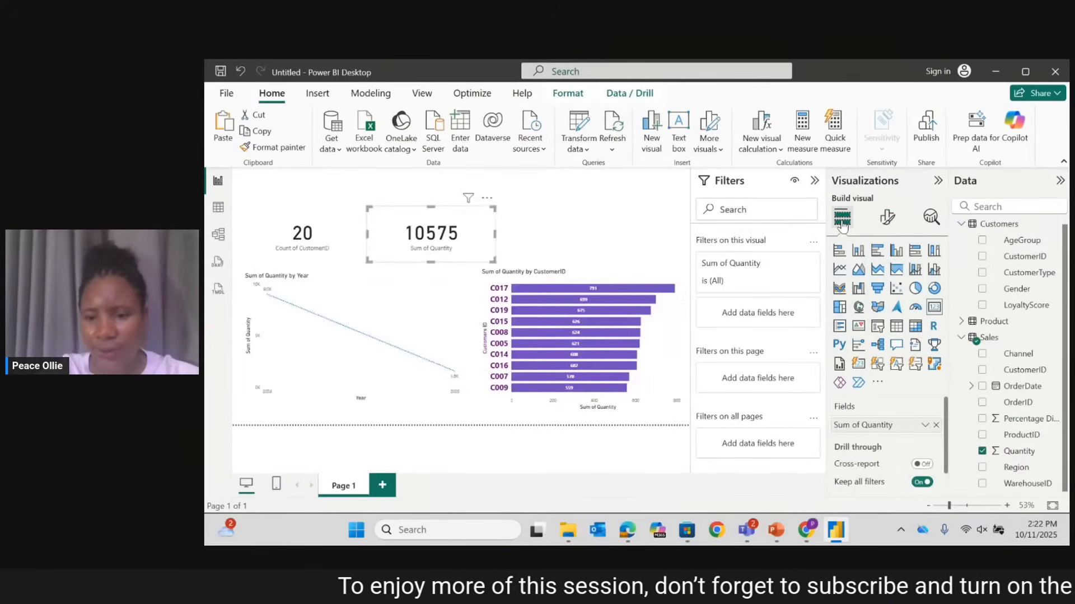
click(556, 222)
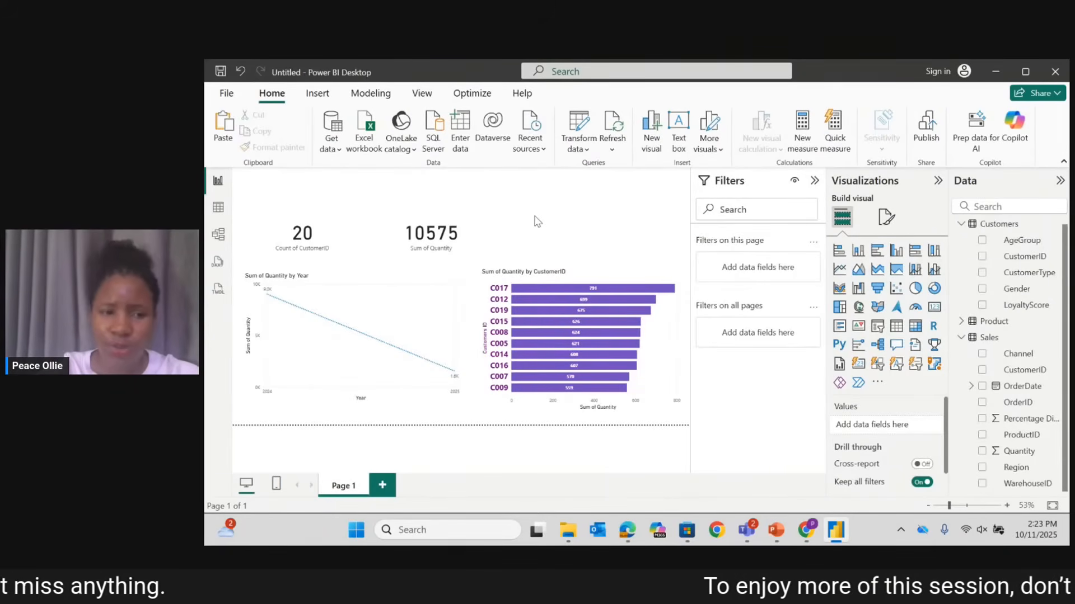
Shift the line chart, the customer bar chart and both cards slightly down to free space at the top of the page.
click(334, 306)
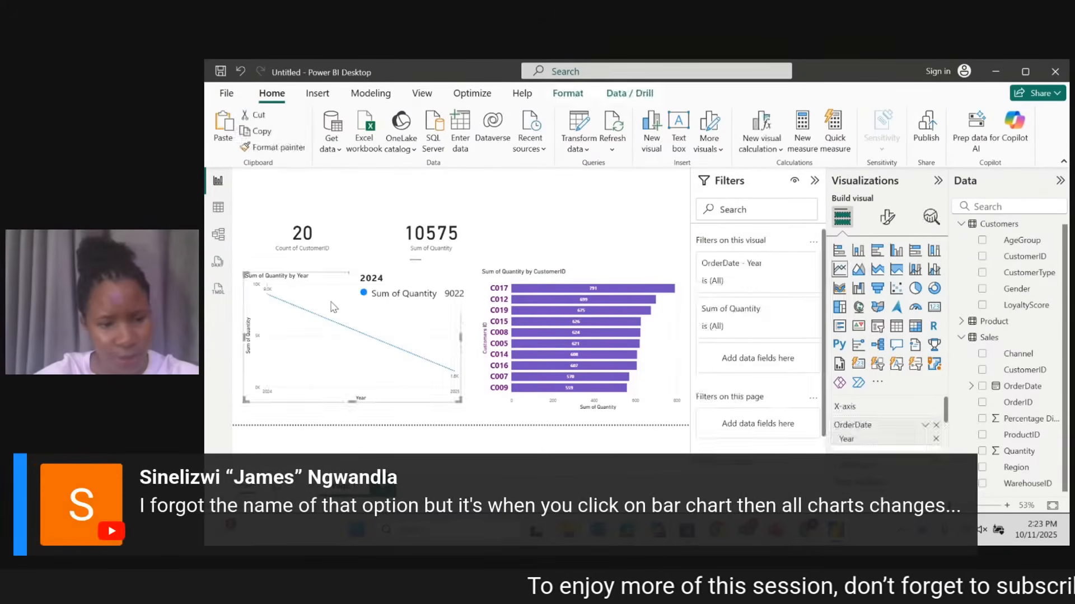
drag(334, 307, 326, 319)
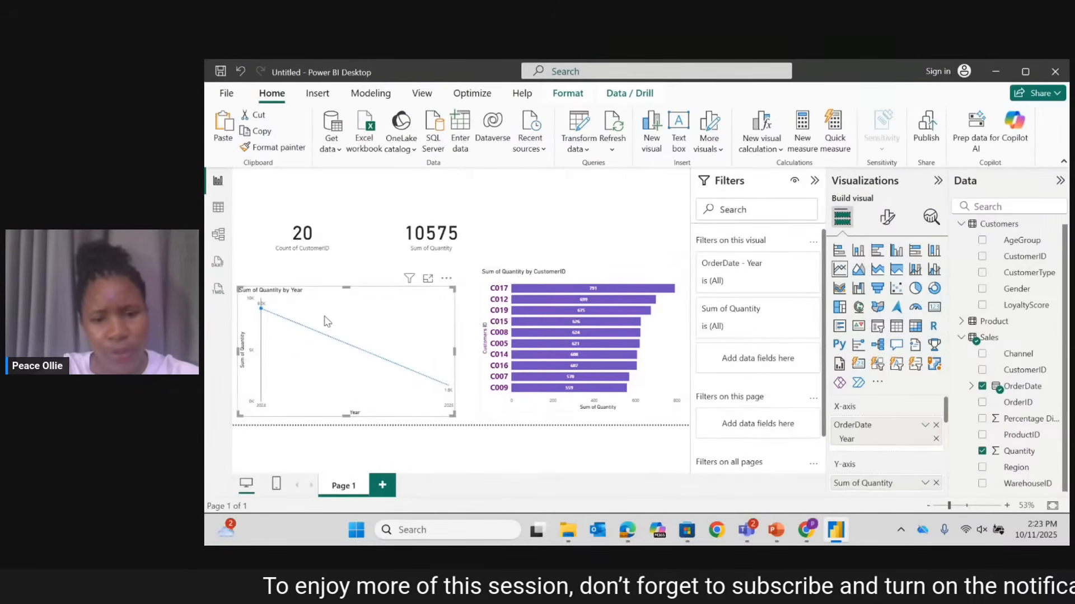
click(553, 288)
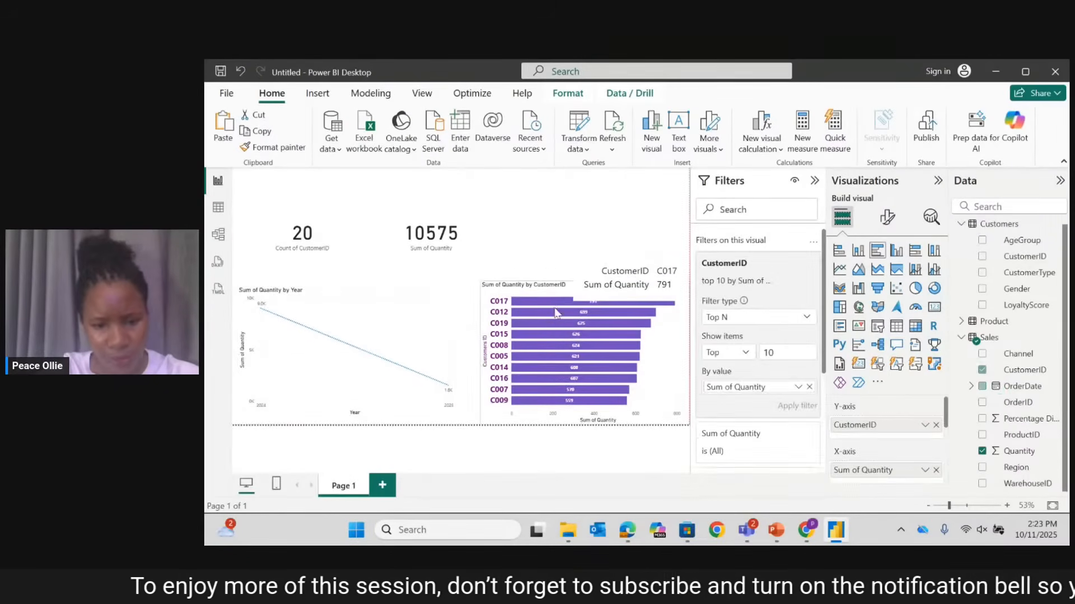
click(411, 298)
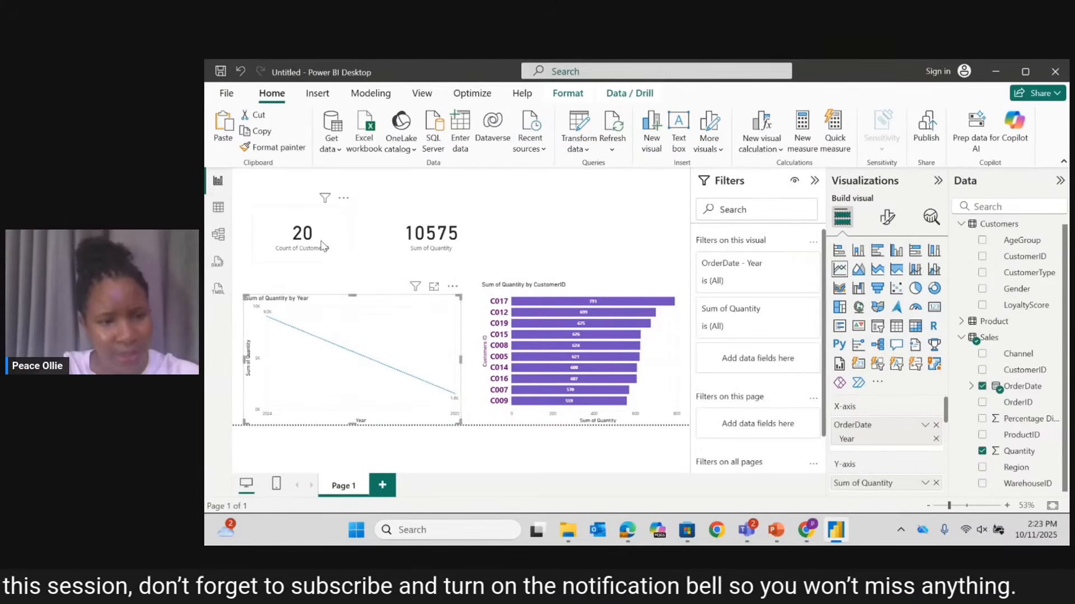
drag(322, 247, 316, 262)
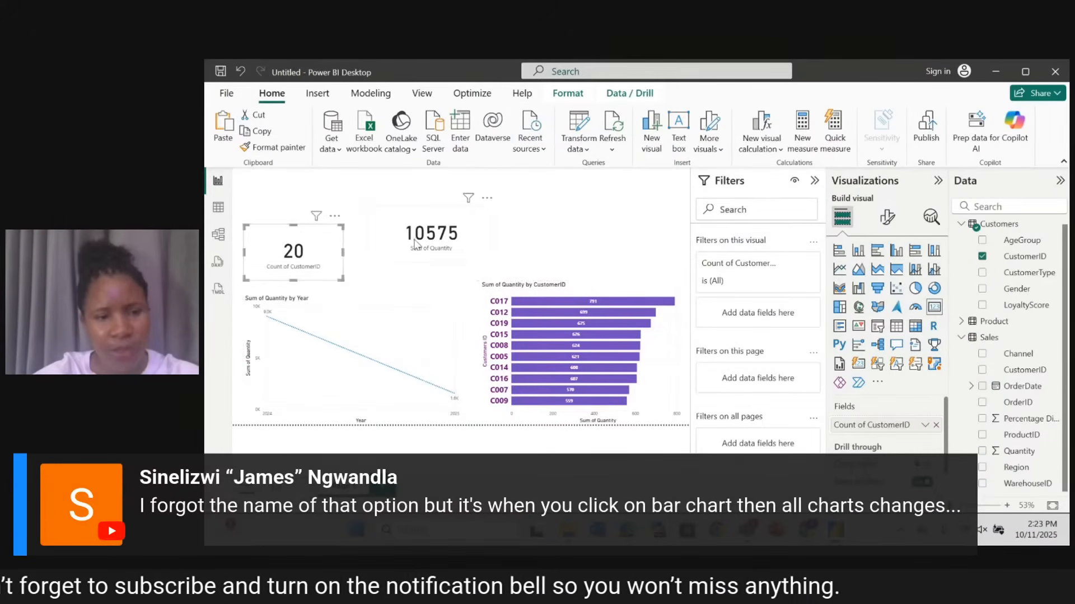
drag(415, 245, 400, 263)
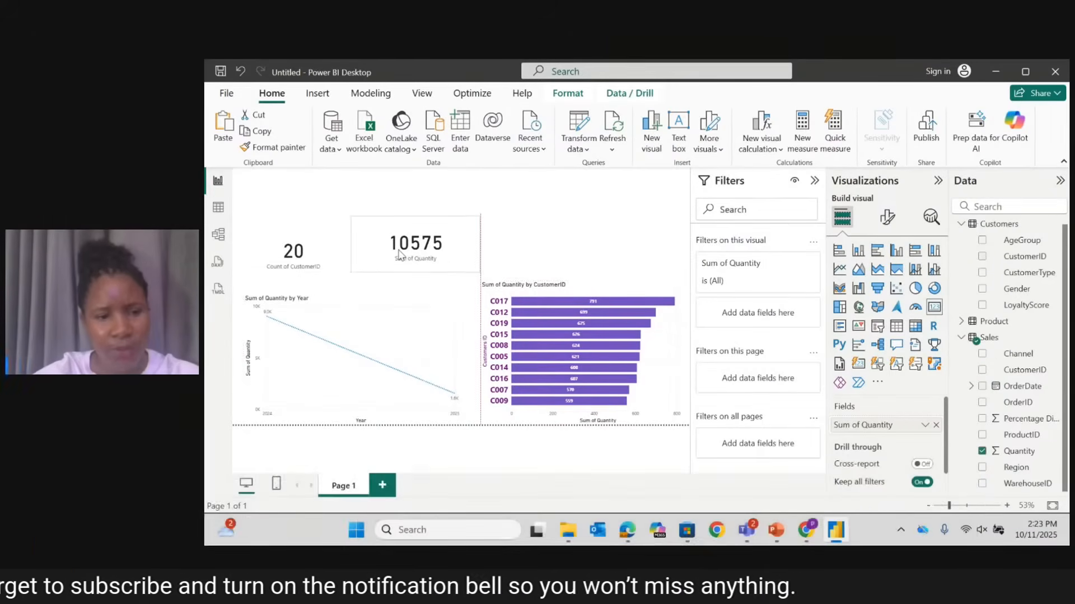
click(587, 209)
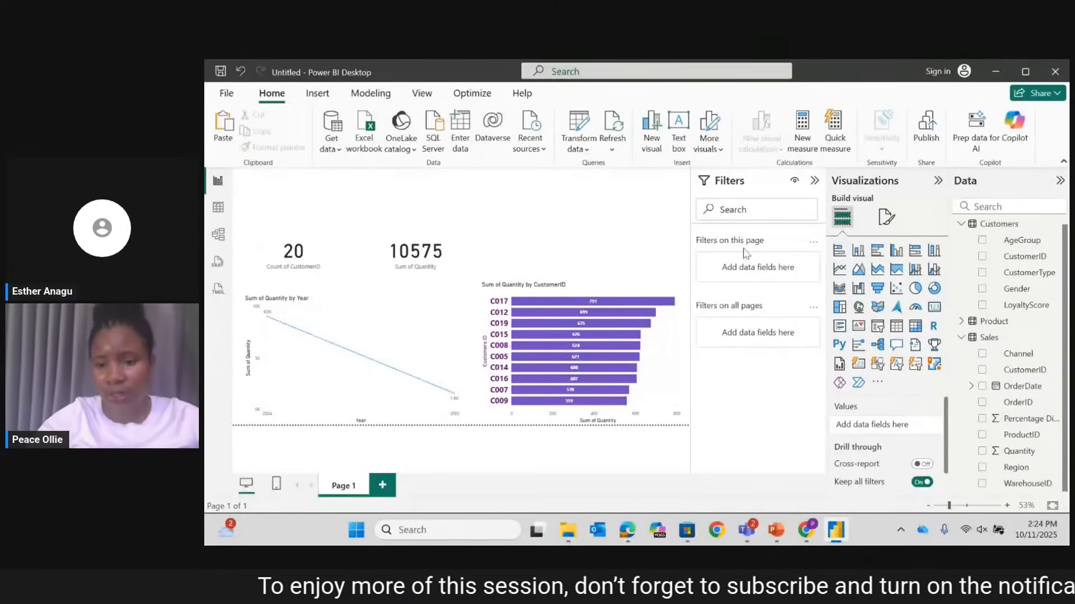
Add a slicer above the customer count card and fill it with the CustomerType field from the Customers table.
click(878, 326)
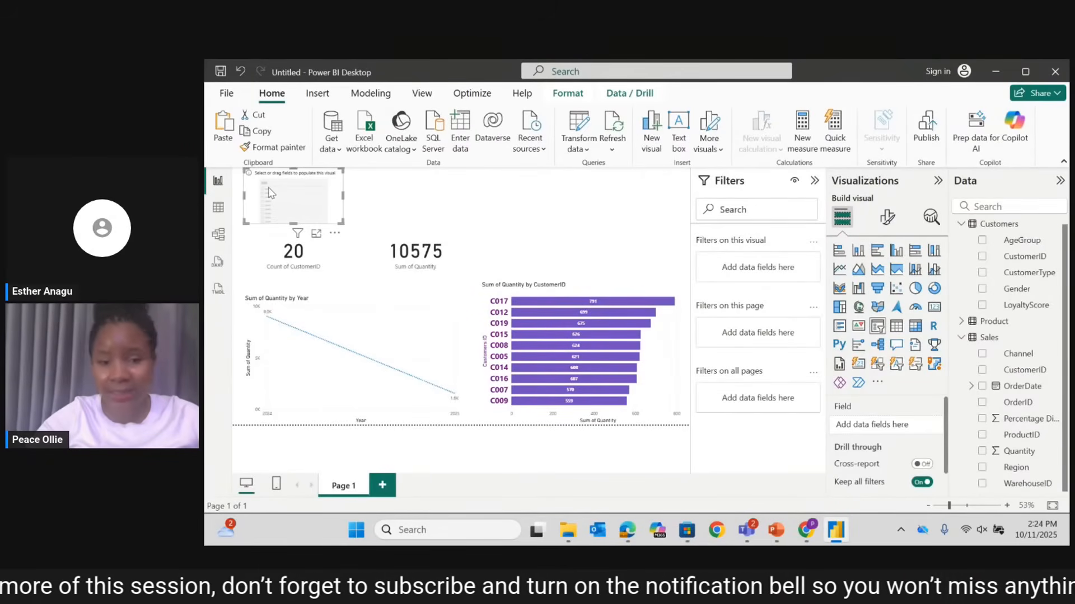
drag(269, 192, 265, 194)
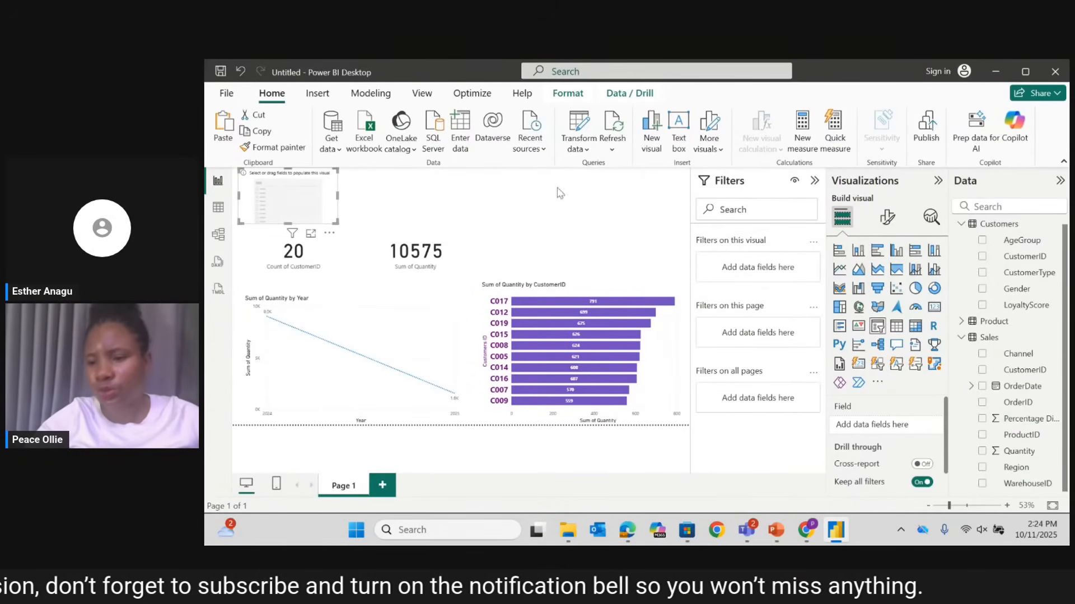
click(982, 273)
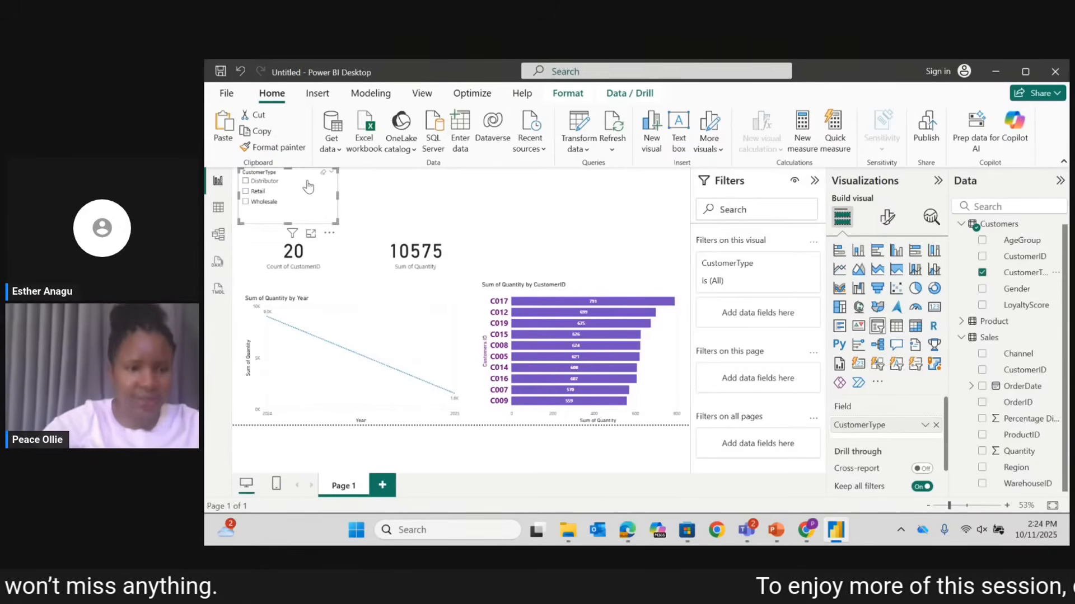
Duplicate the CustomerType slicer three times and line up all four slicers in a row across the top of the page.
key(ctrl+c)
key(ctrl+v)
click(247, 183)
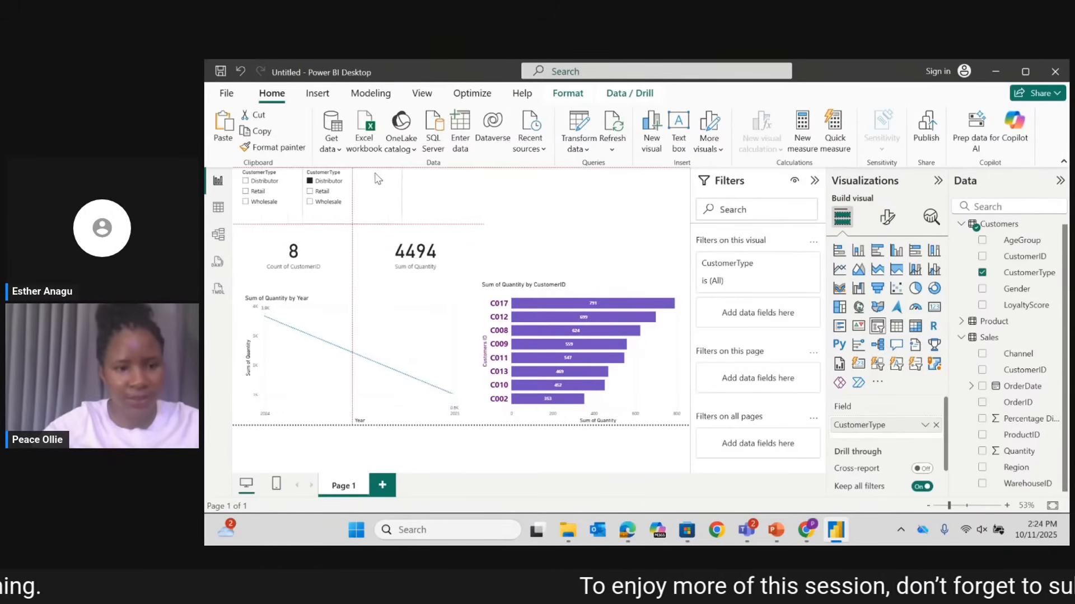
drag(308, 176, 507, 190)
key(ctrl+v)
click(351, 196)
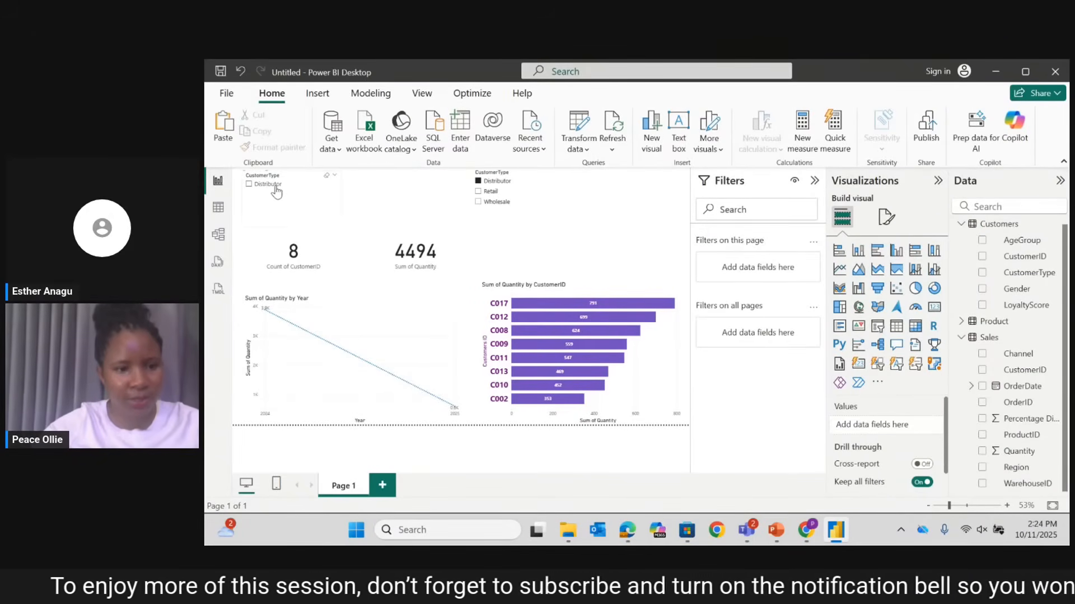
drag(276, 190, 388, 181)
click(272, 200)
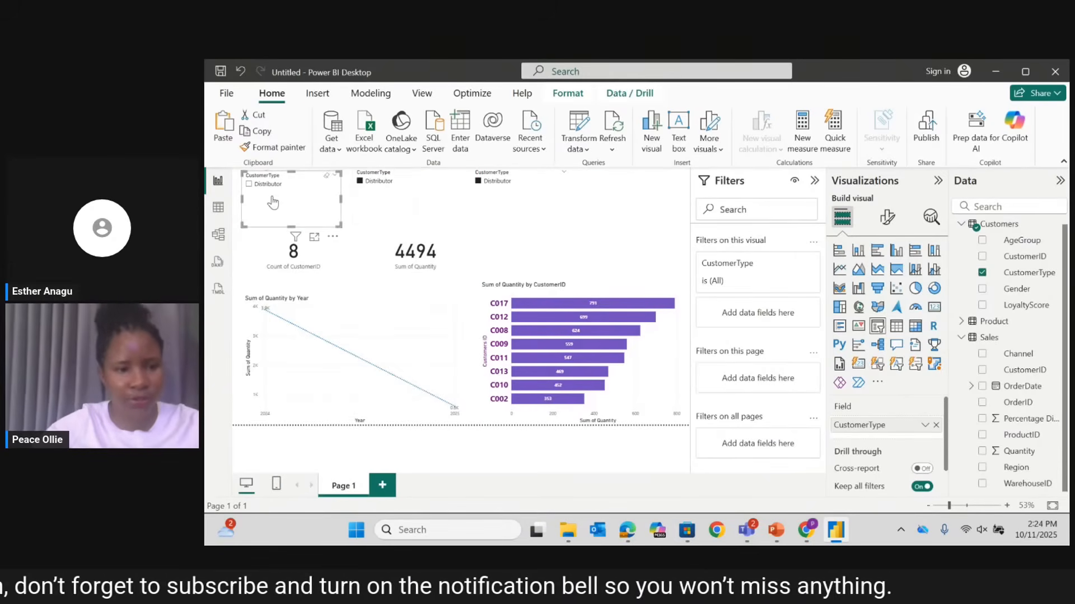
drag(273, 200, 614, 191)
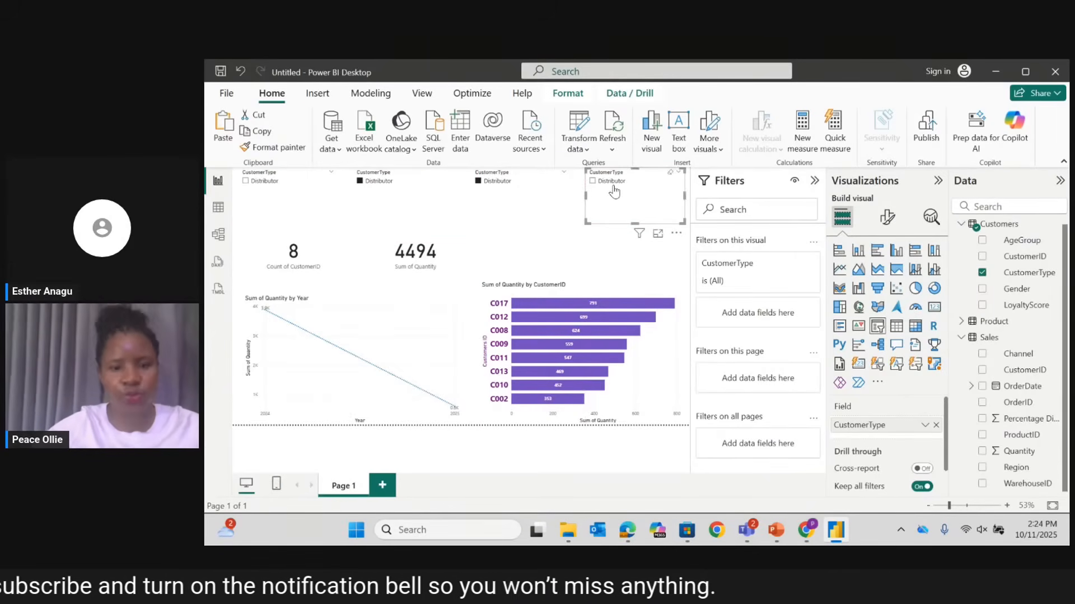
Clear the Distributor selection in the second and third slicers and nudge the fourth slicer into place.
click(480, 184)
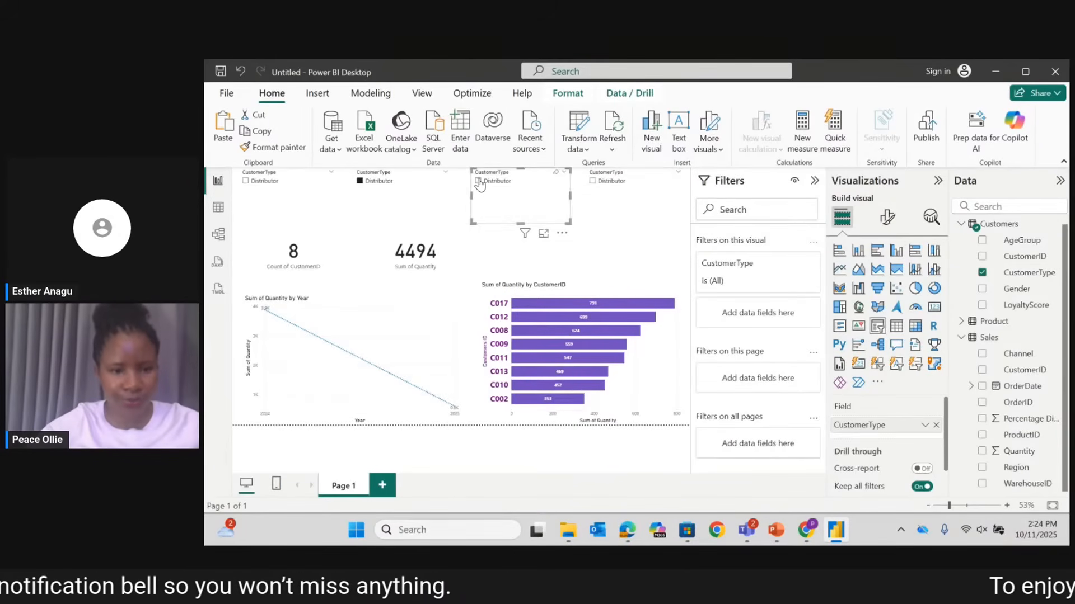
click(360, 182)
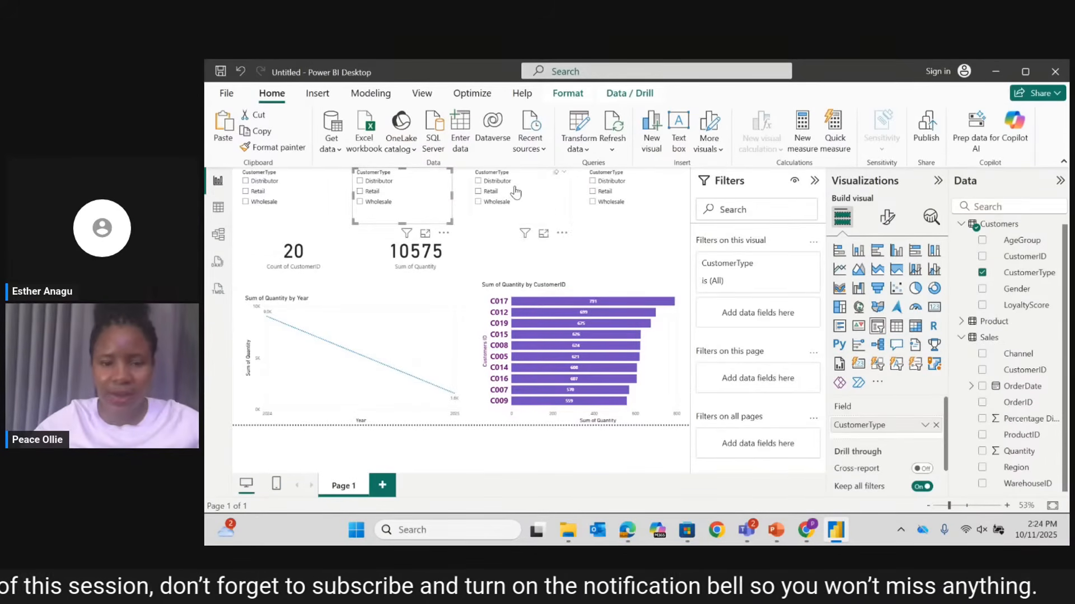
drag(632, 192, 630, 192)
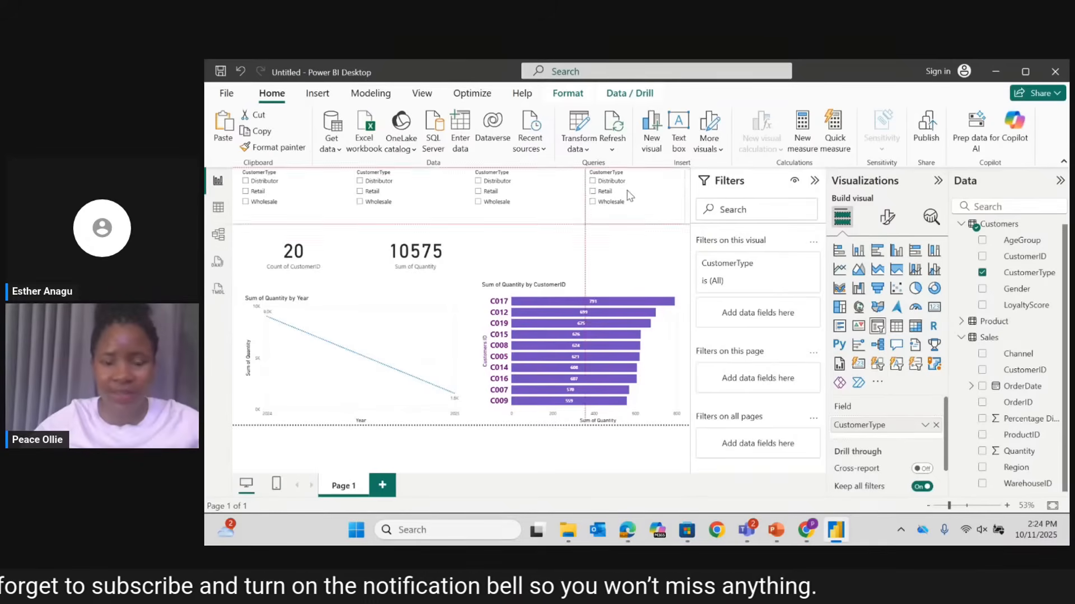
Examine the table relationships in the model, and test the first slicer by filtering on Wholesale and clearing it.
click(217, 236)
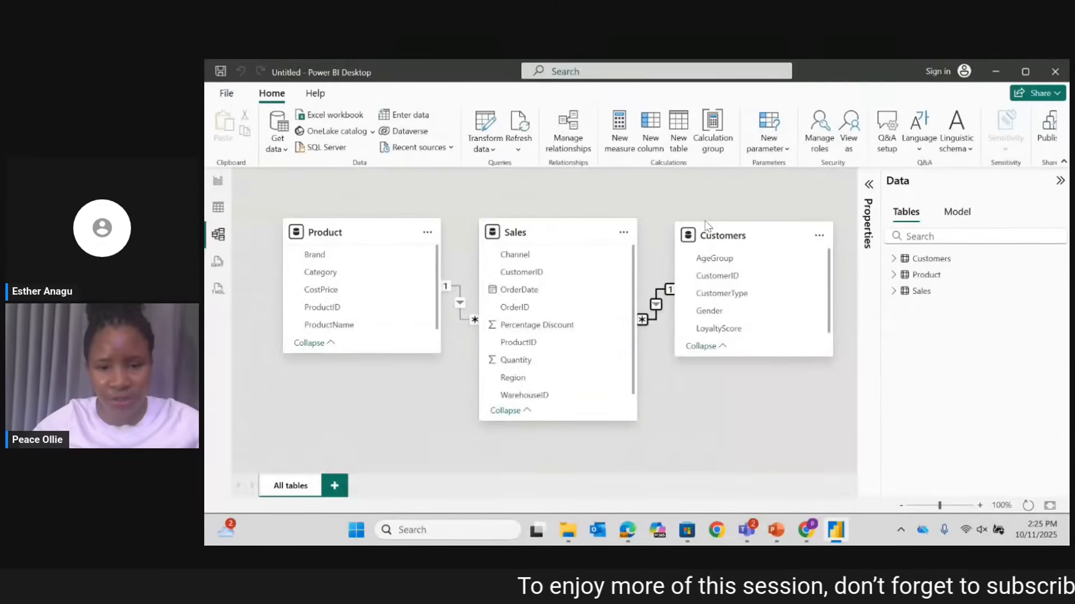
click(218, 182)
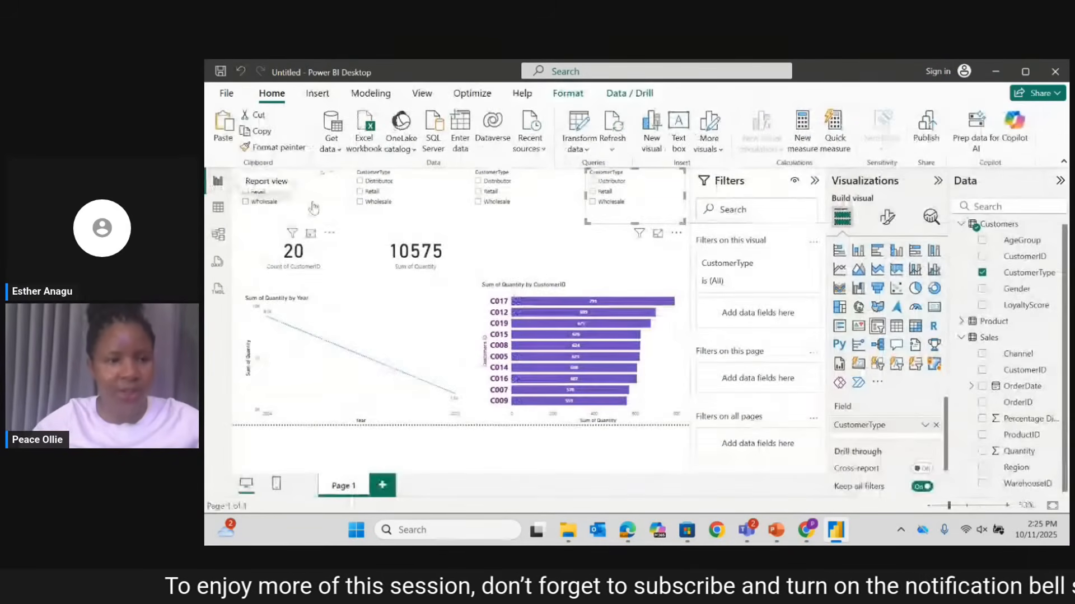
click(246, 201)
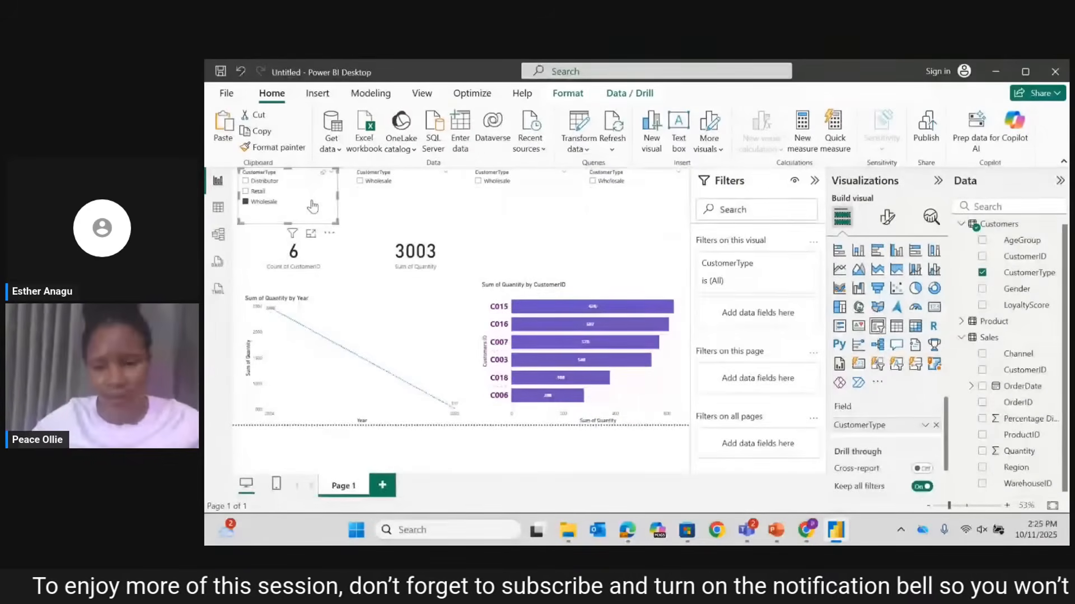
click(247, 205)
Replace the CustomerType field in the second slicer with AgeGroup from the Customers table.
click(425, 182)
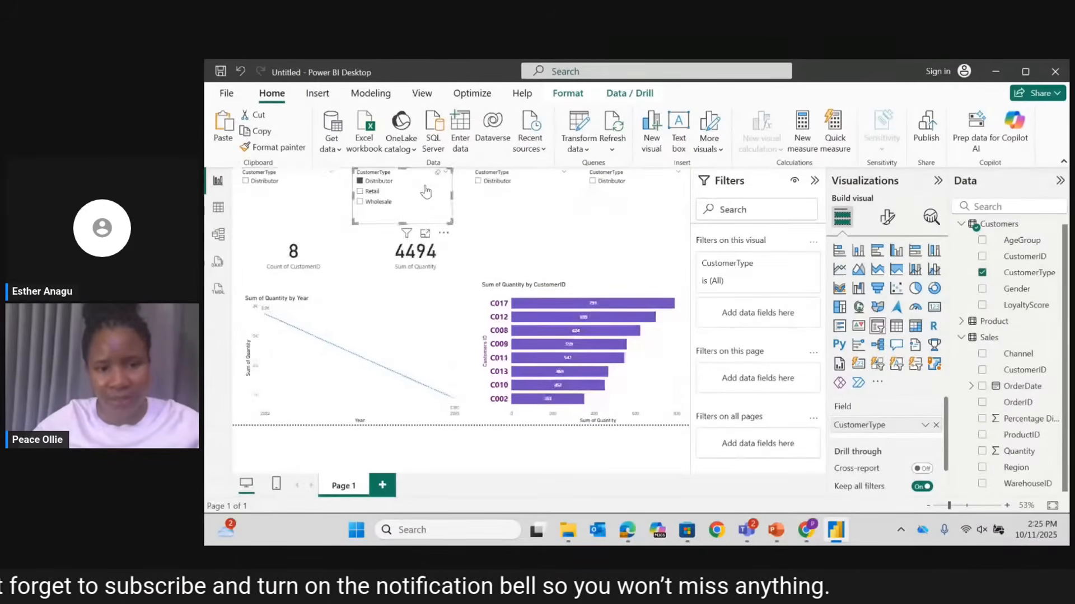
click(983, 273)
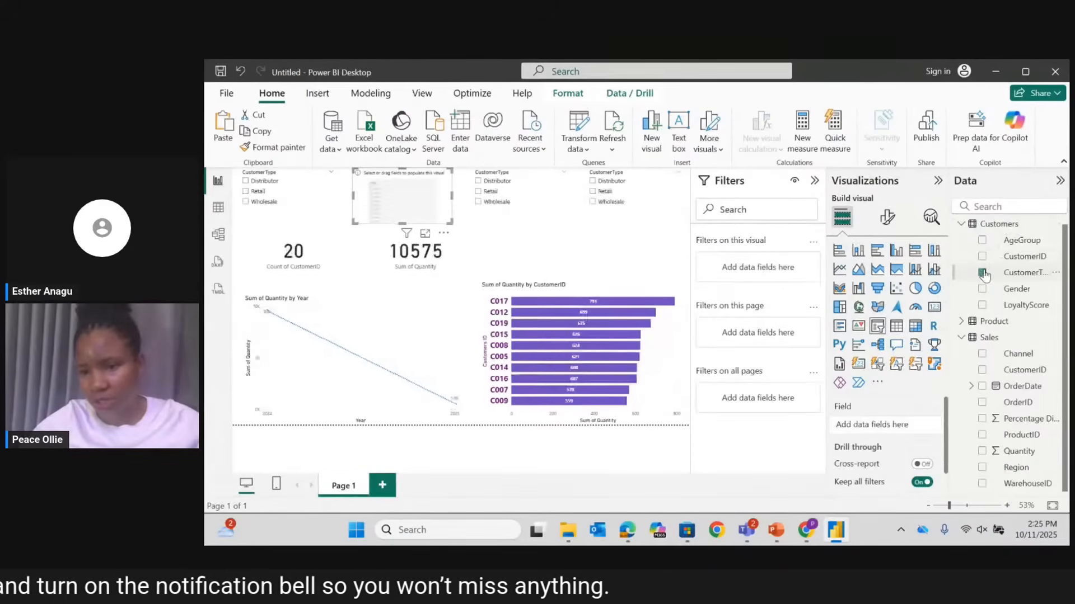
click(982, 242)
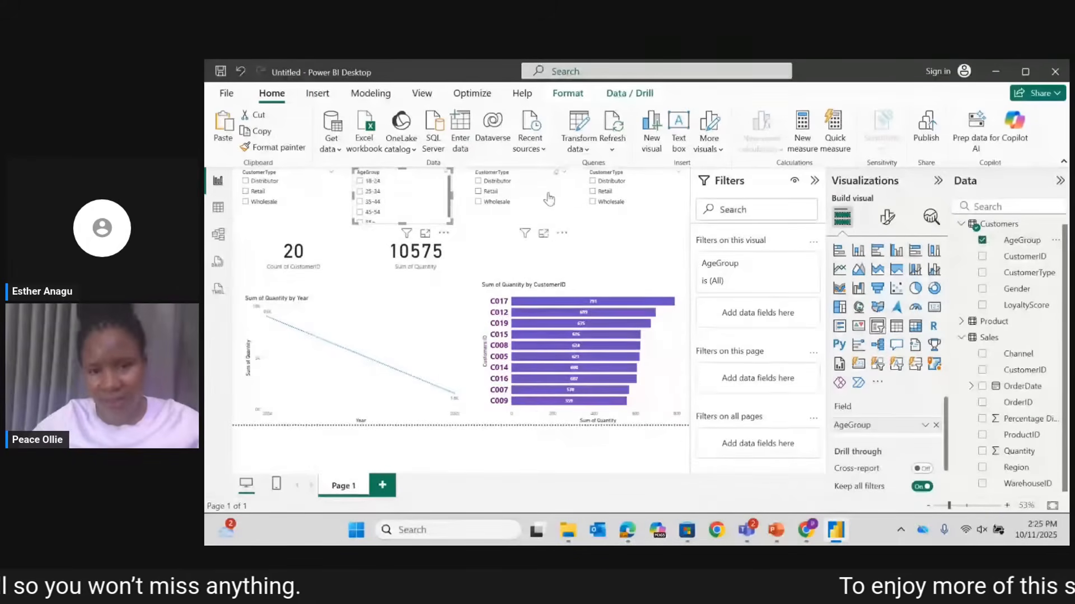
Replace the CustomerType field in the third slicer with Gender from the Customers table.
click(479, 191)
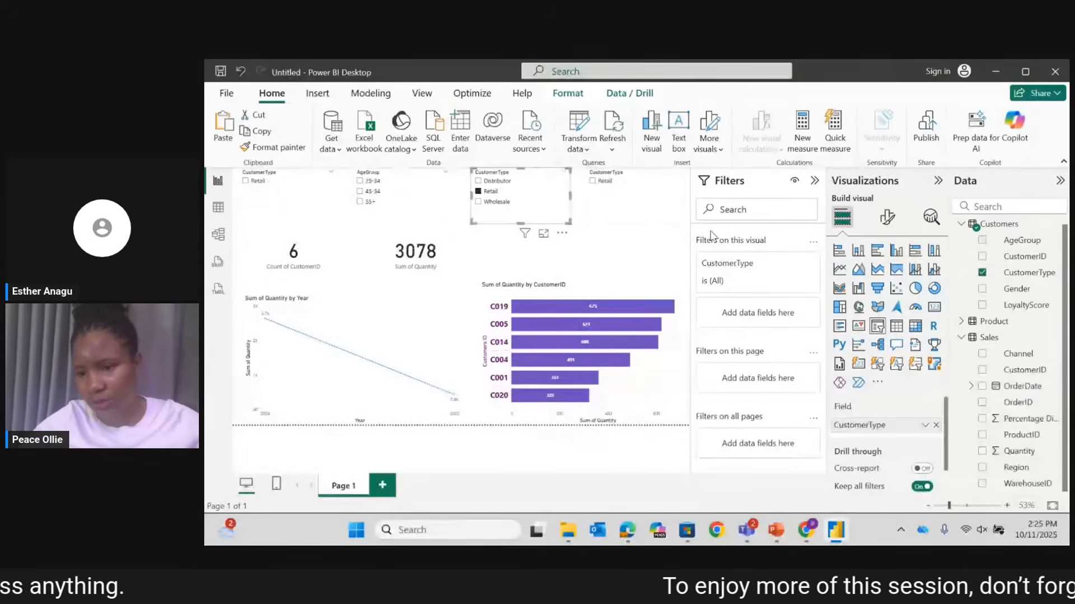
click(982, 273)
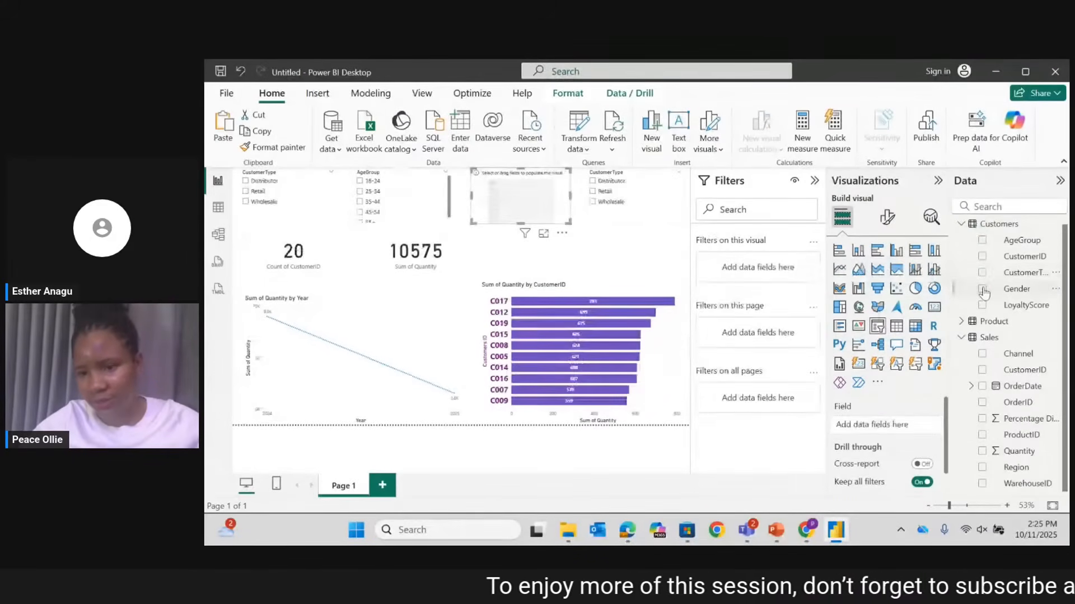
click(982, 289)
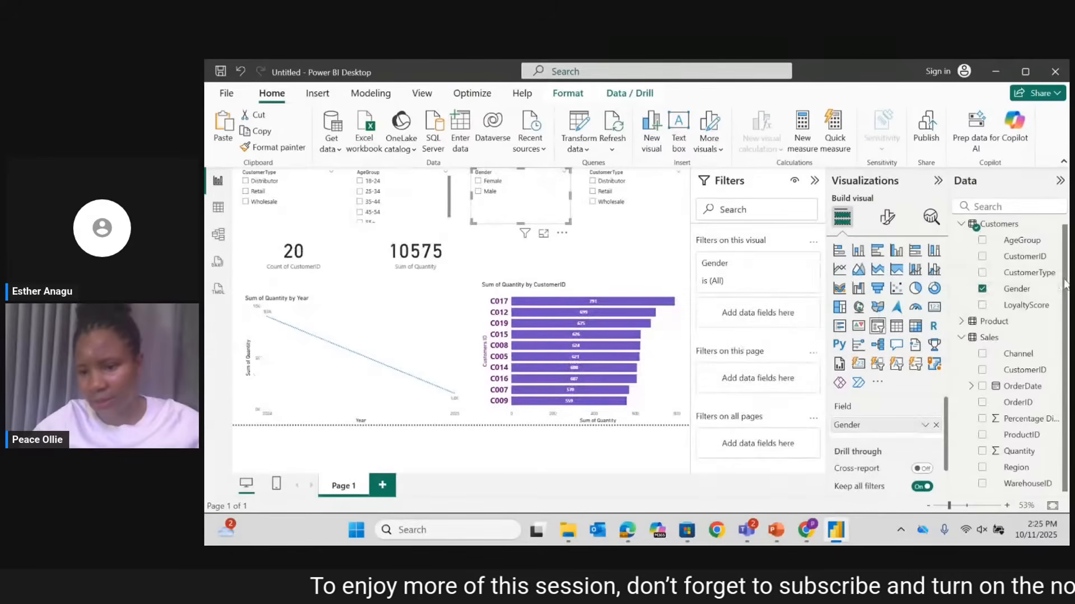
Replace the CustomerType field in the fourth slicer with Category from the Product table.
click(961, 321)
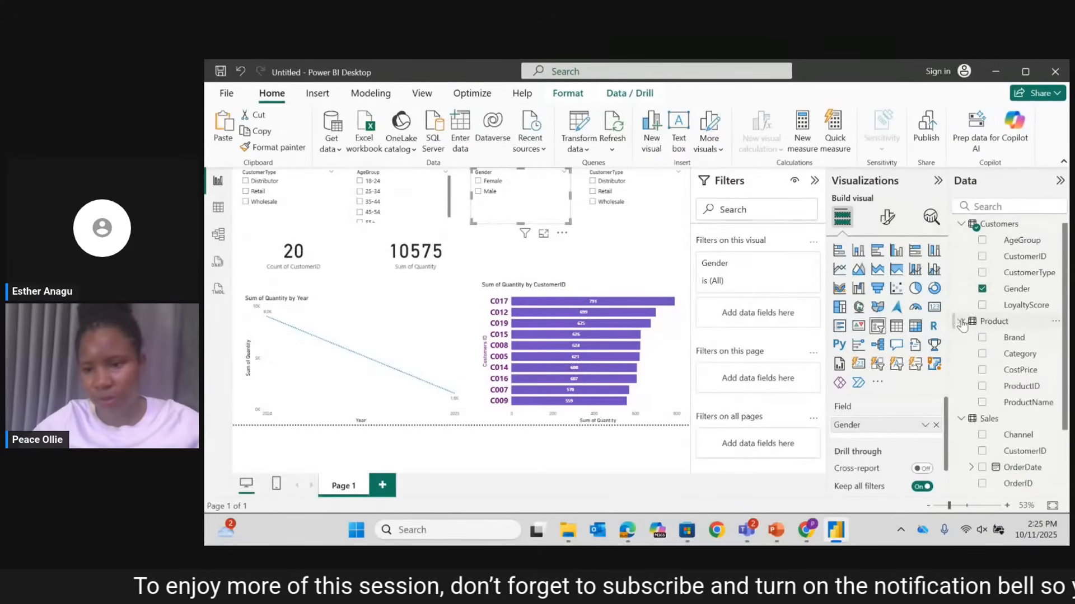
click(592, 190)
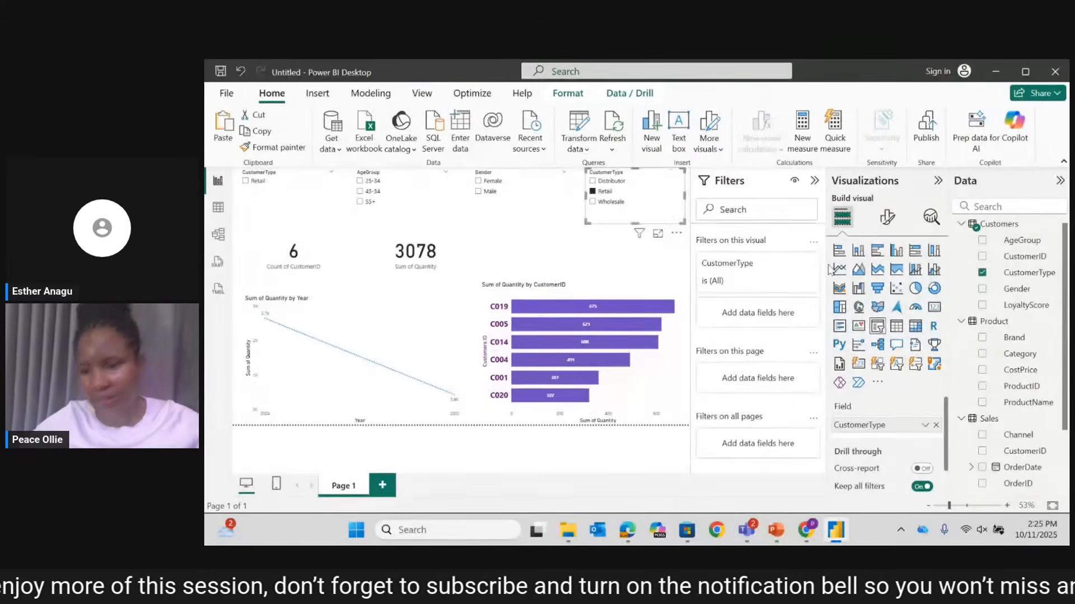
click(983, 273)
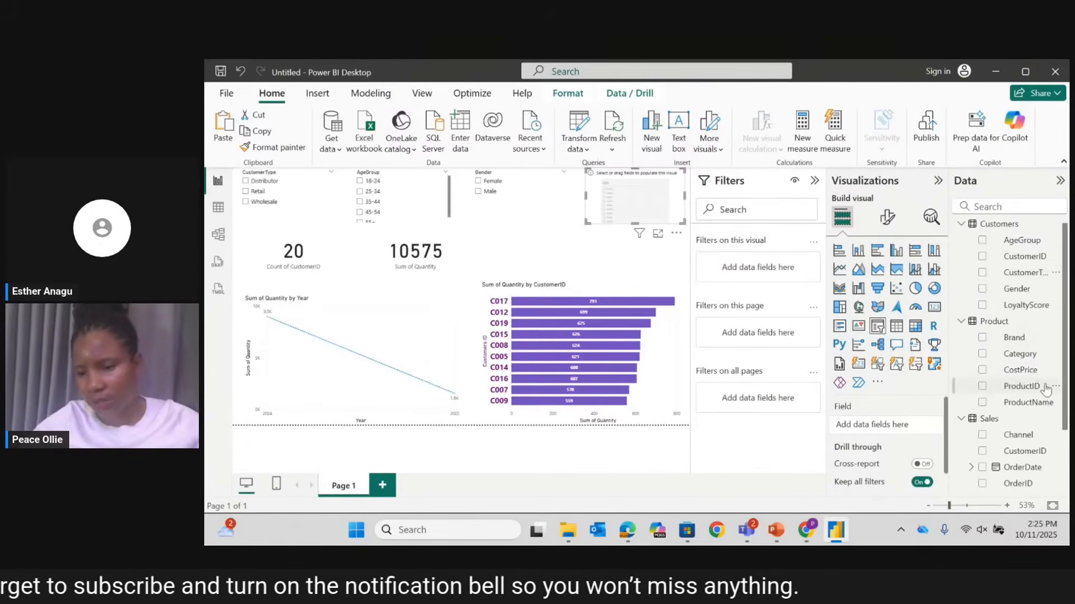
click(983, 354)
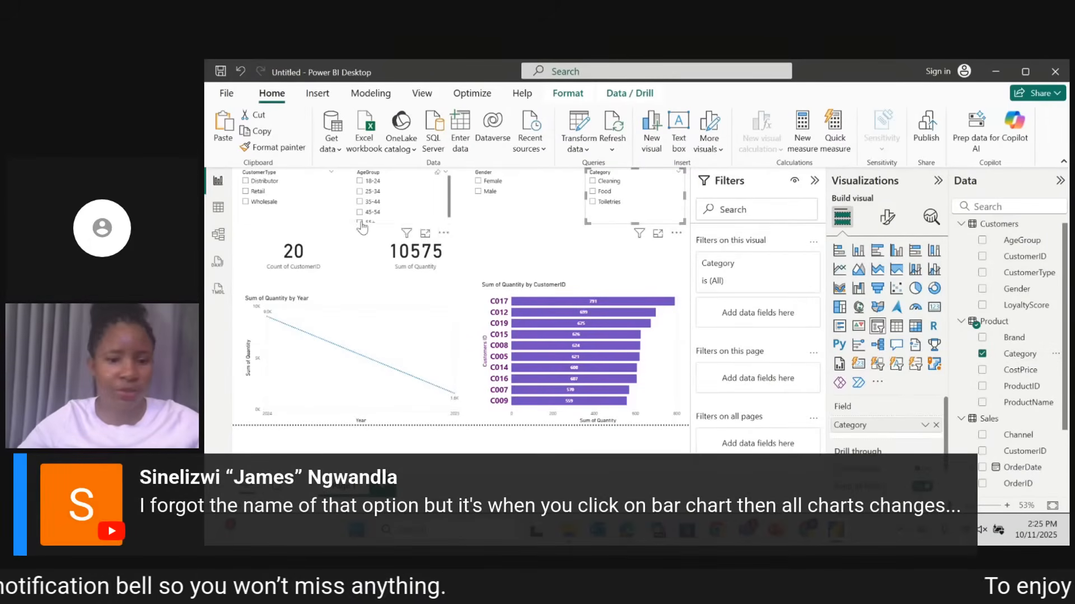
Nudge all four slicers slightly down so their headers sit fully inside the page.
click(309, 191)
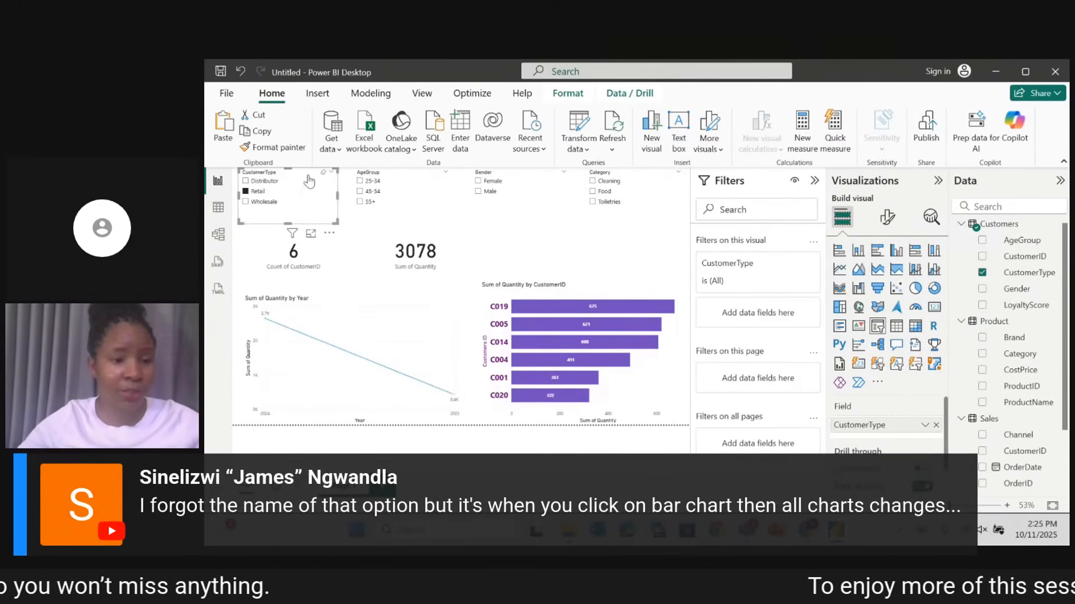
drag(307, 178, 312, 184)
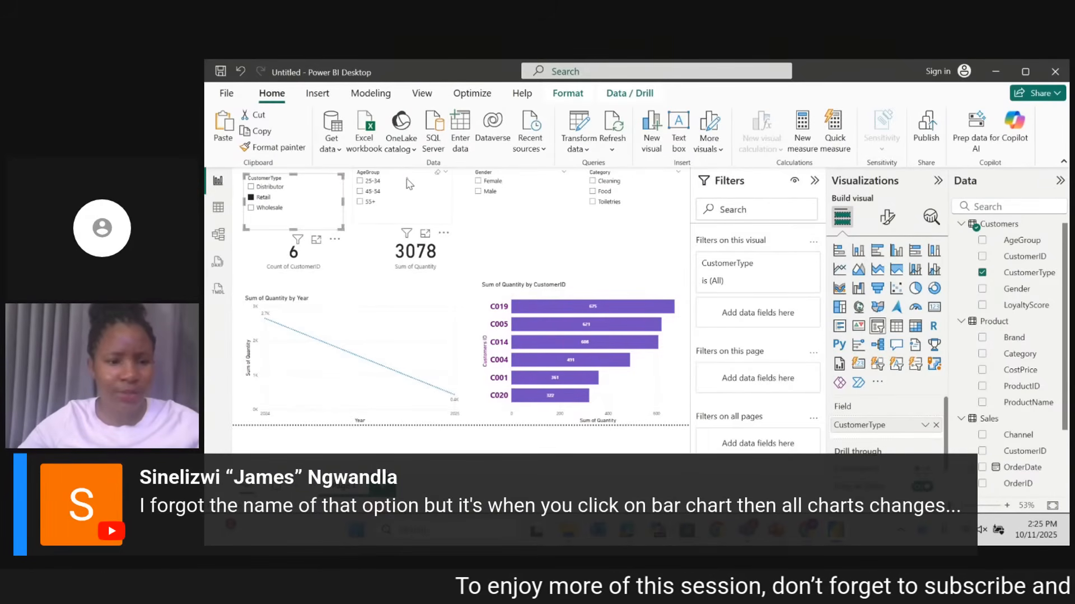
drag(409, 185, 416, 190)
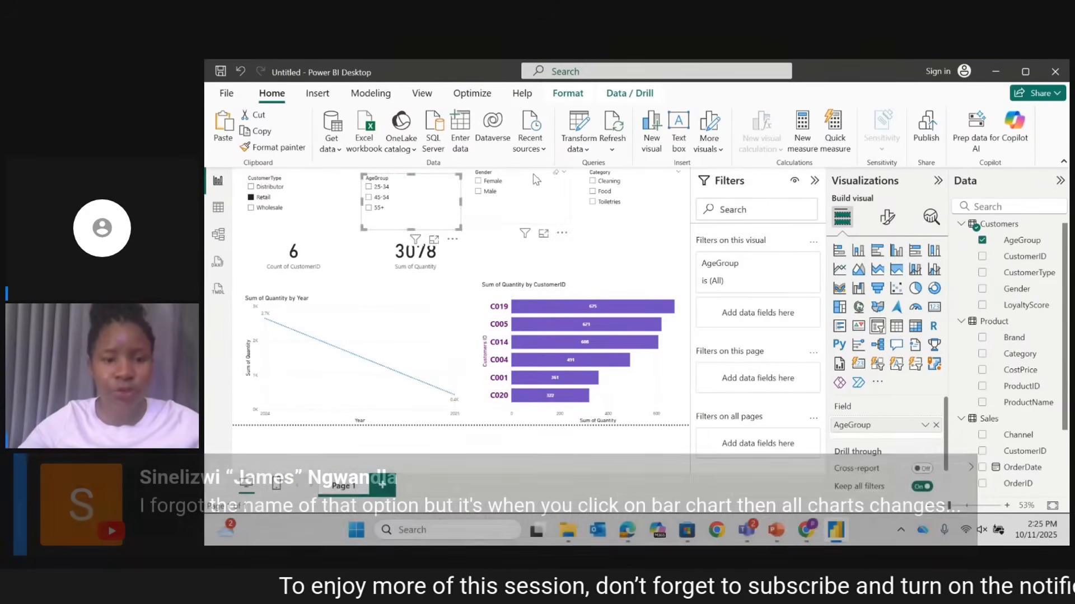
drag(536, 179, 538, 185)
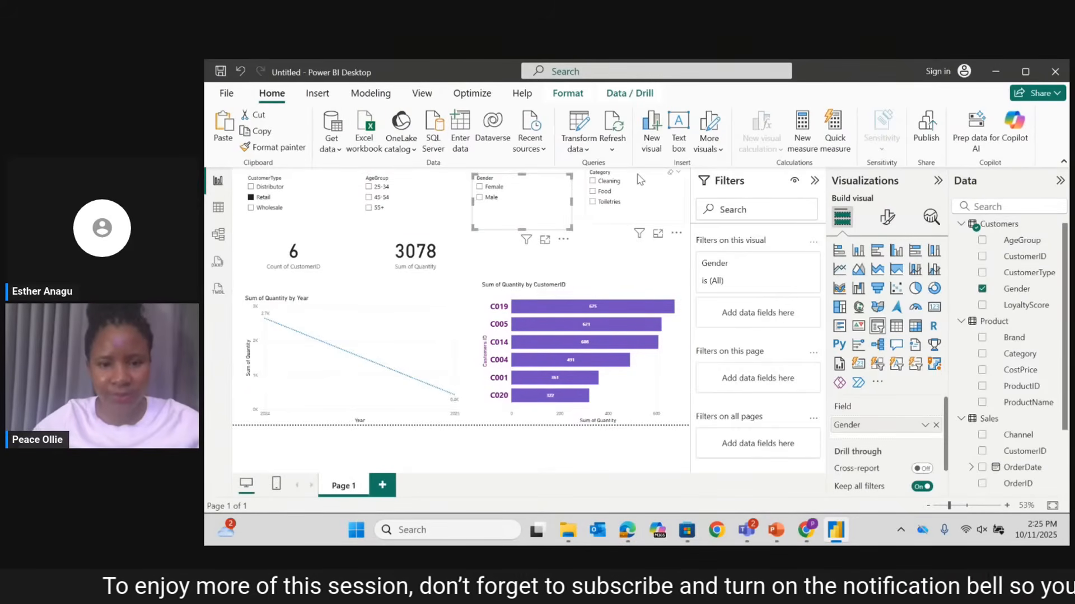
drag(640, 179, 640, 185)
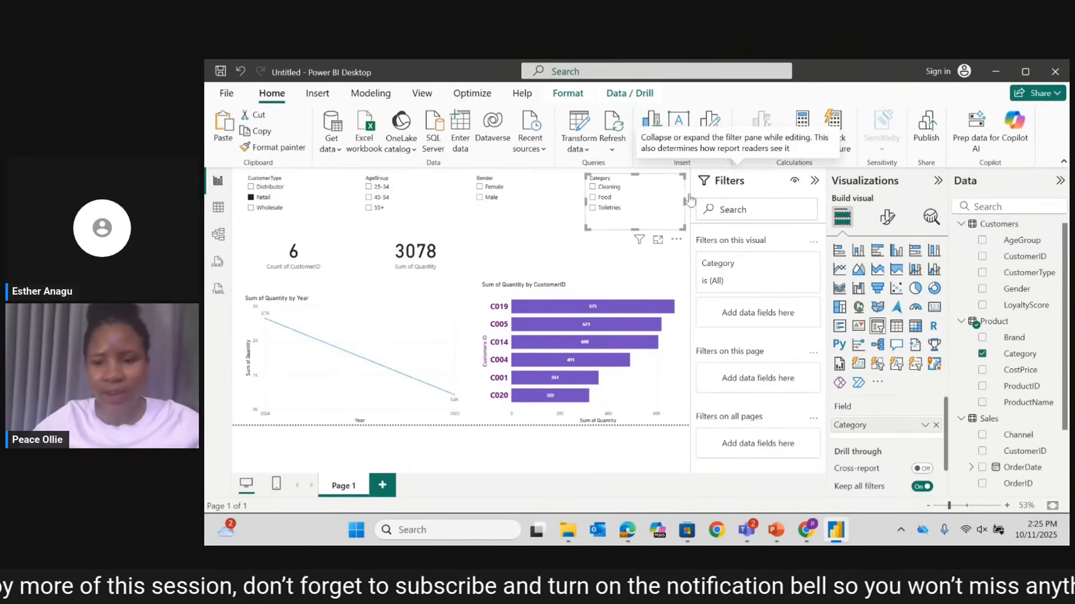
Change the CustomerType slicer's style to Dropdown in its slicer settings.
click(884, 218)
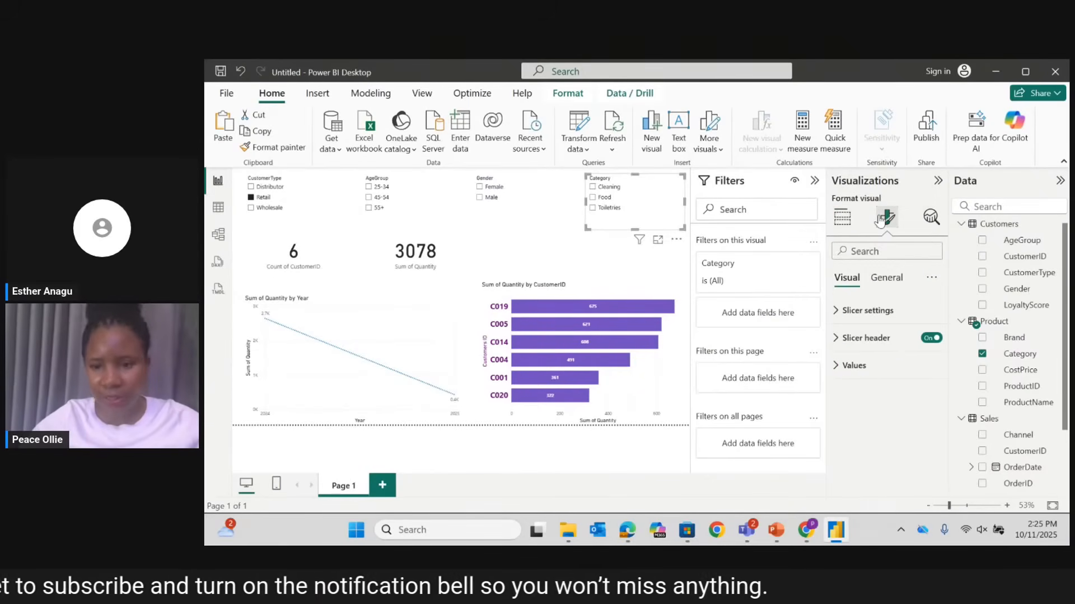
click(290, 212)
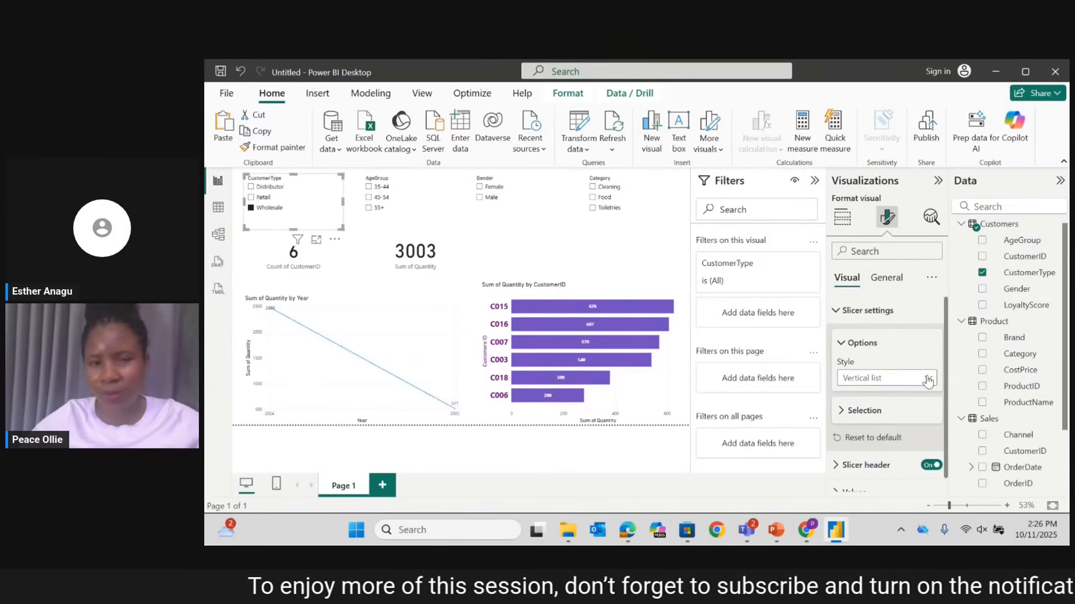
click(928, 381)
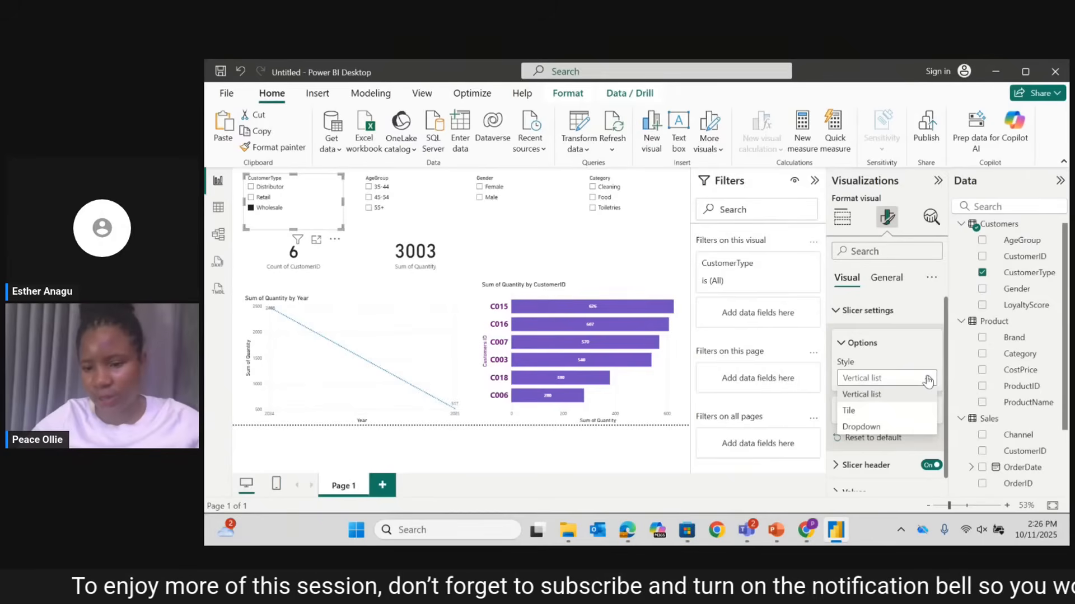
click(876, 427)
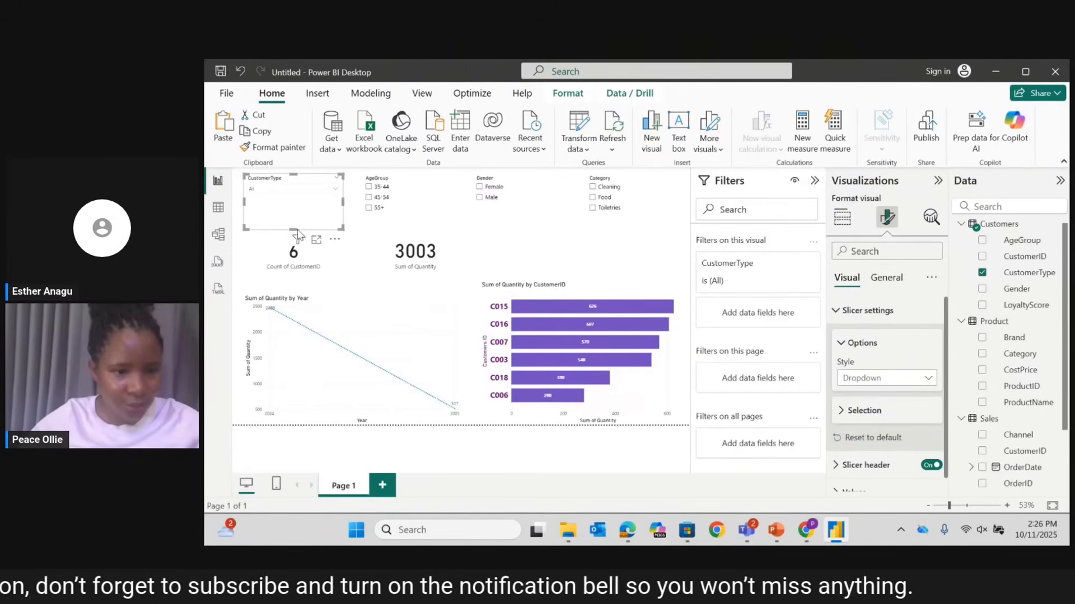
Shrink the CustomerType slicer's height and width, move it into the page's upper-left corner, and check its dropdown list.
drag(291, 223, 291, 194)
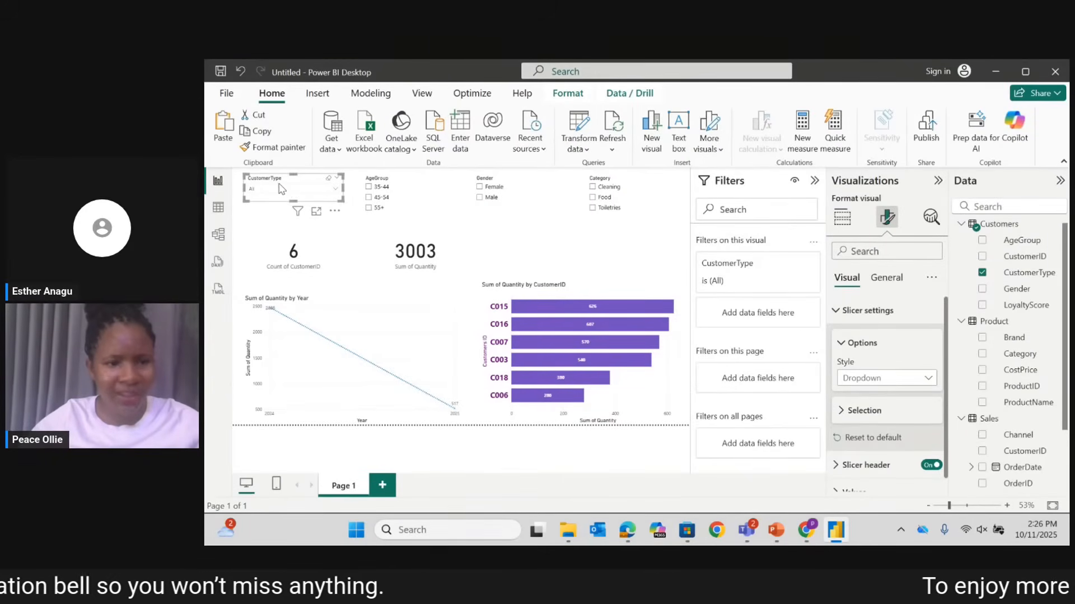
drag(276, 186, 267, 183)
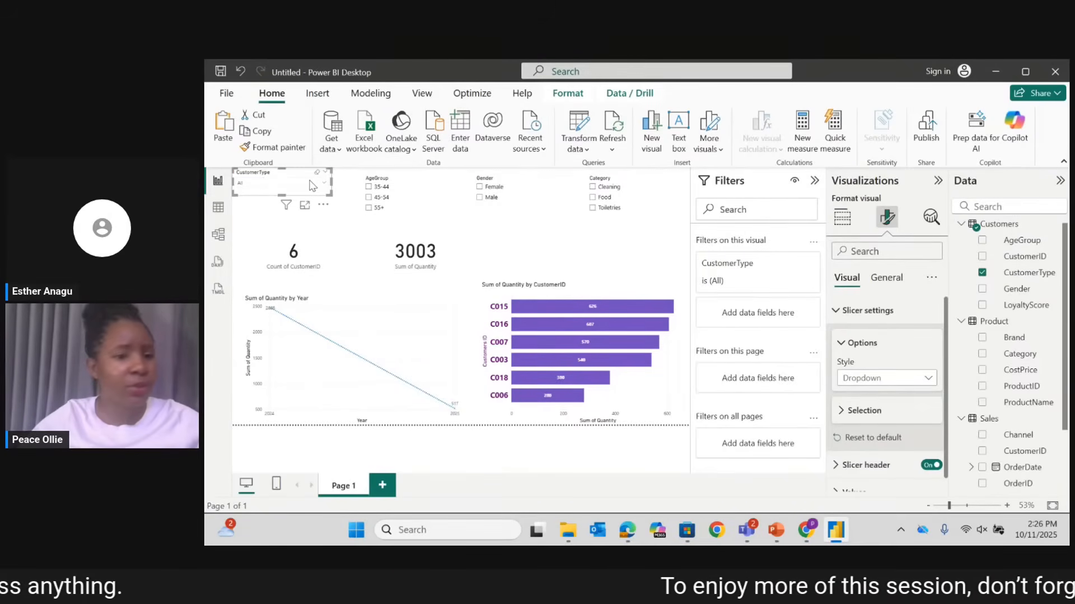
click(340, 189)
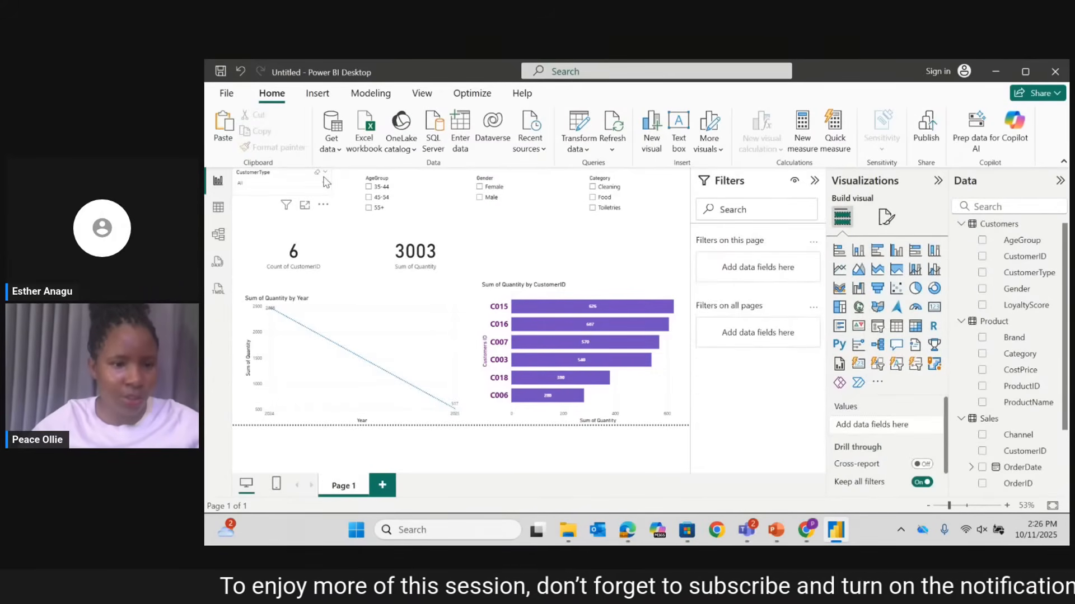
click(325, 183)
drag(331, 181, 311, 185)
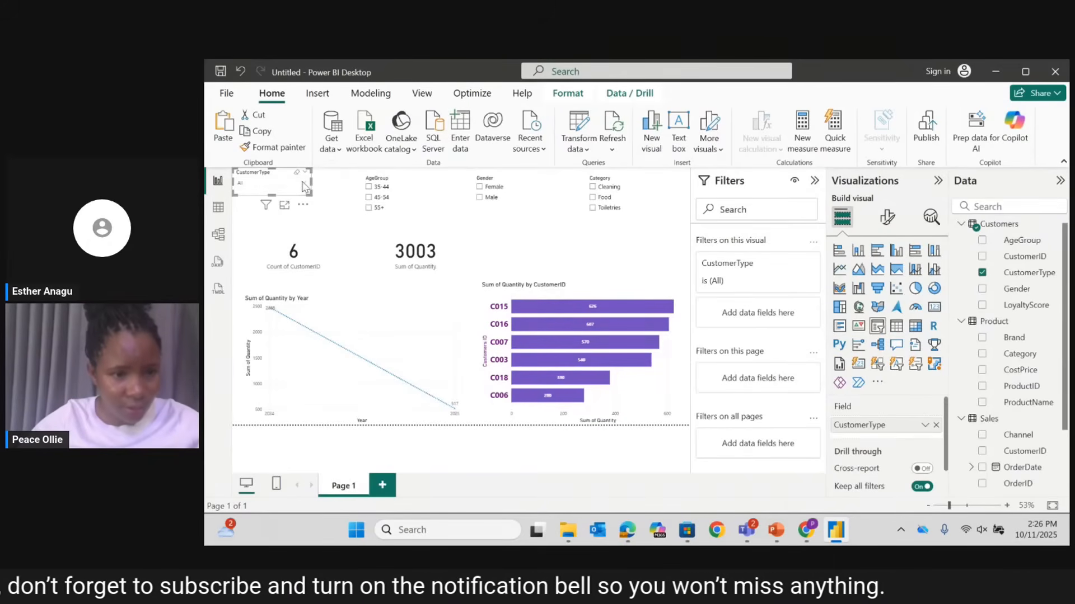
click(304, 185)
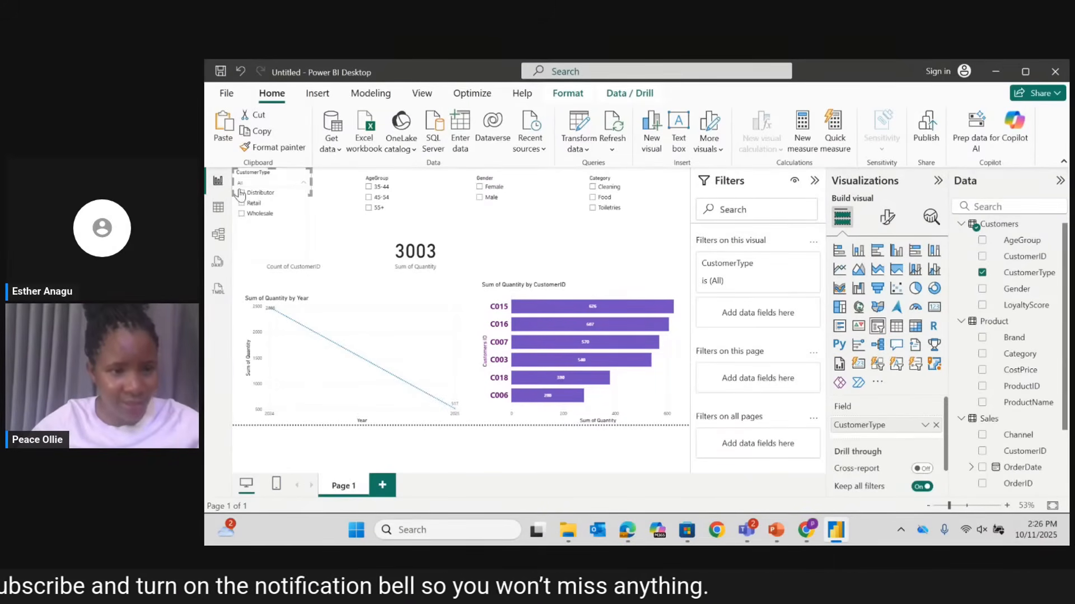
click(304, 186)
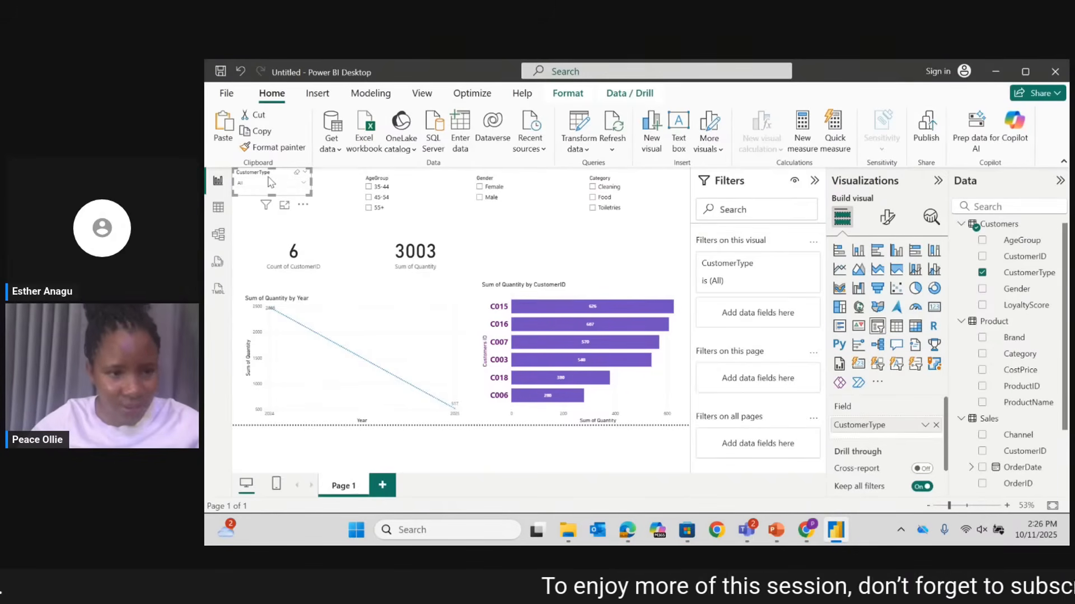
Try to copy the CustomerType slicer's formatting to the AgeGroup slicer with Format painter, and clear the age selection.
click(279, 147)
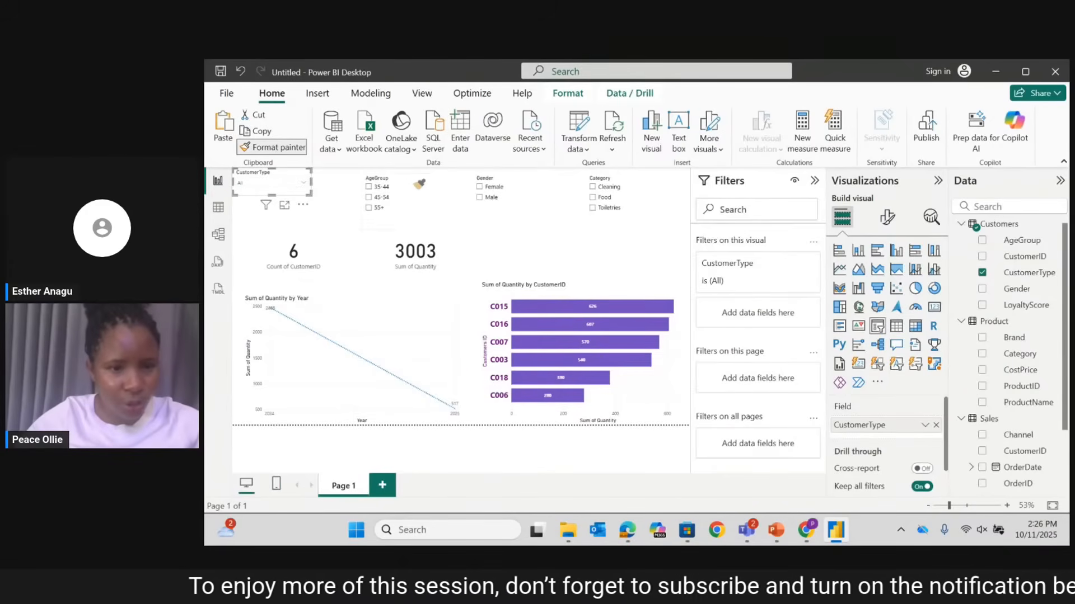
click(430, 187)
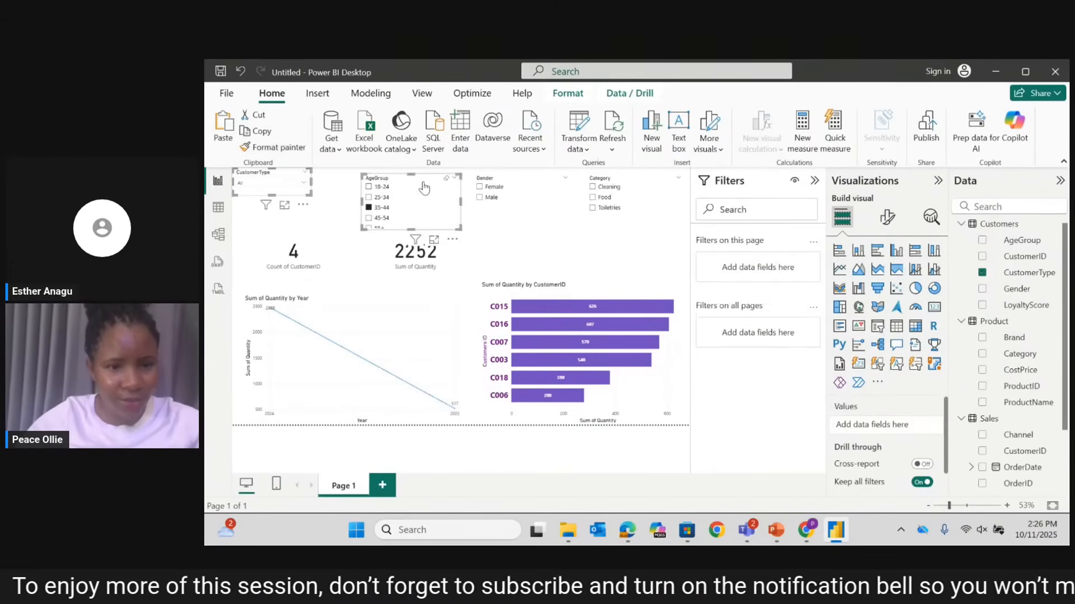
click(291, 181)
click(280, 147)
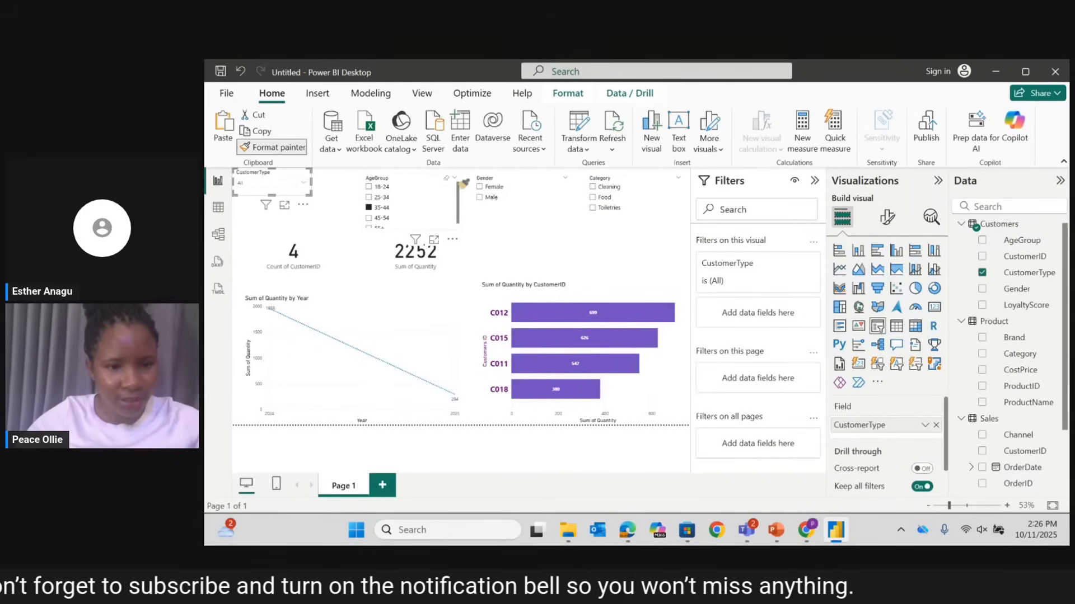
click(433, 200)
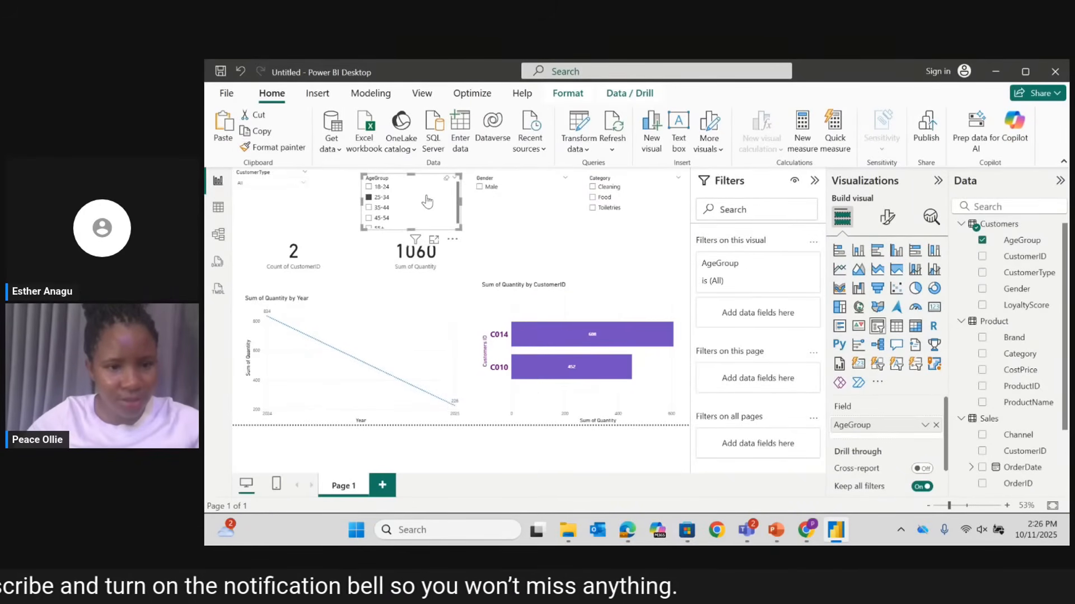
click(371, 198)
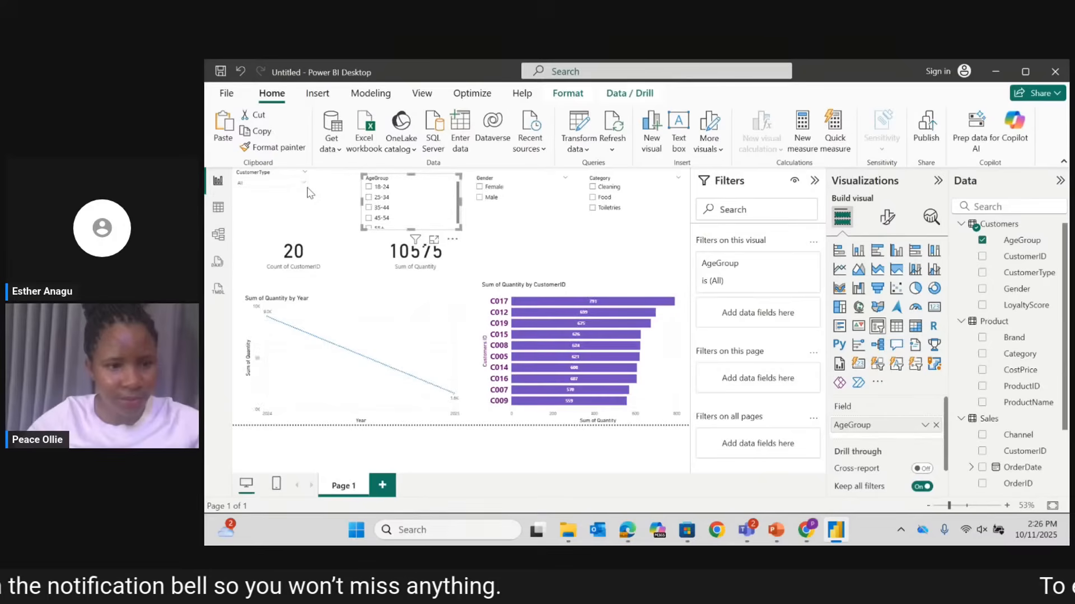
Reselect the CustomerType slicer and try once more to paint its dropdown format onto the AgeGroup slicer.
click(277, 183)
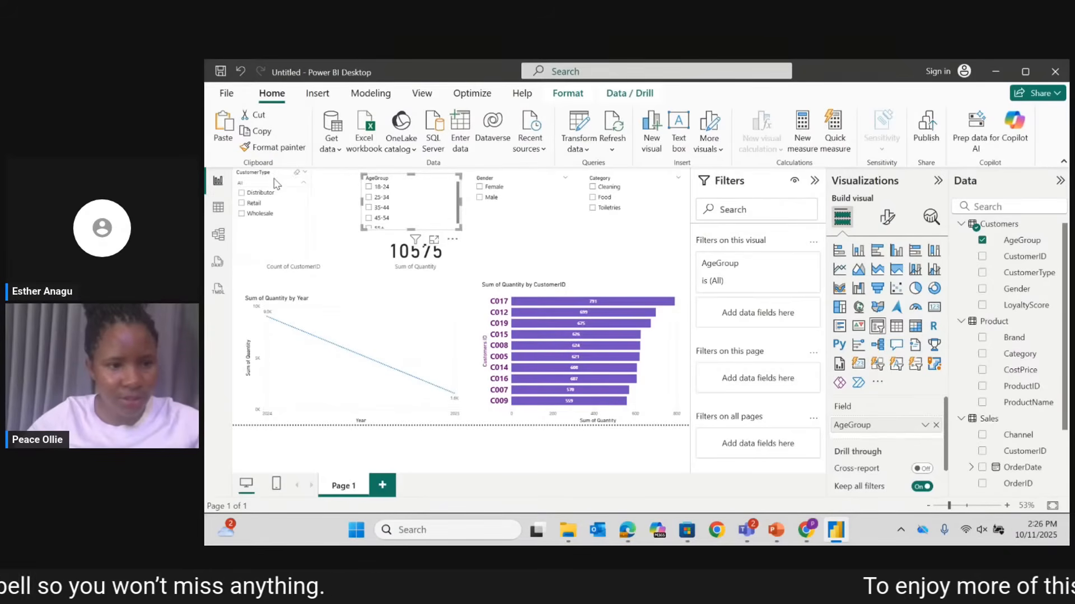
click(275, 184)
click(278, 183)
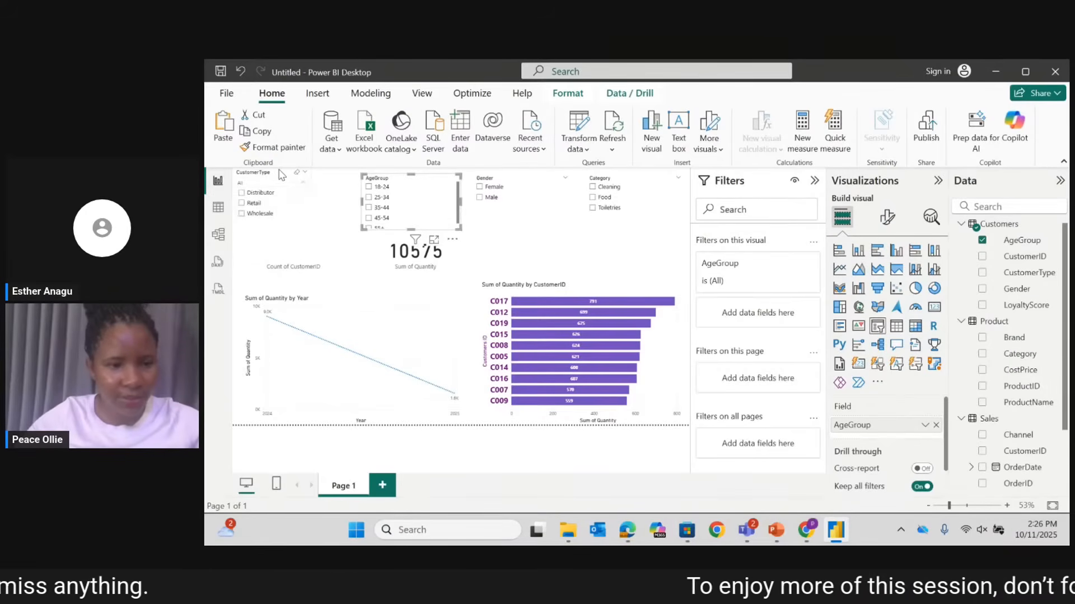
click(281, 180)
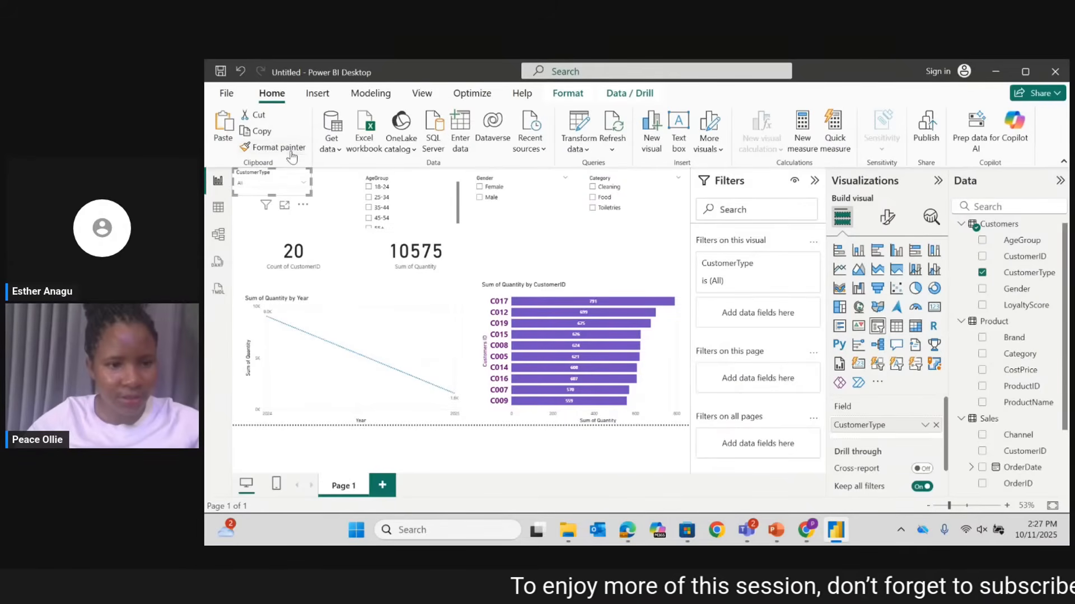
click(287, 149)
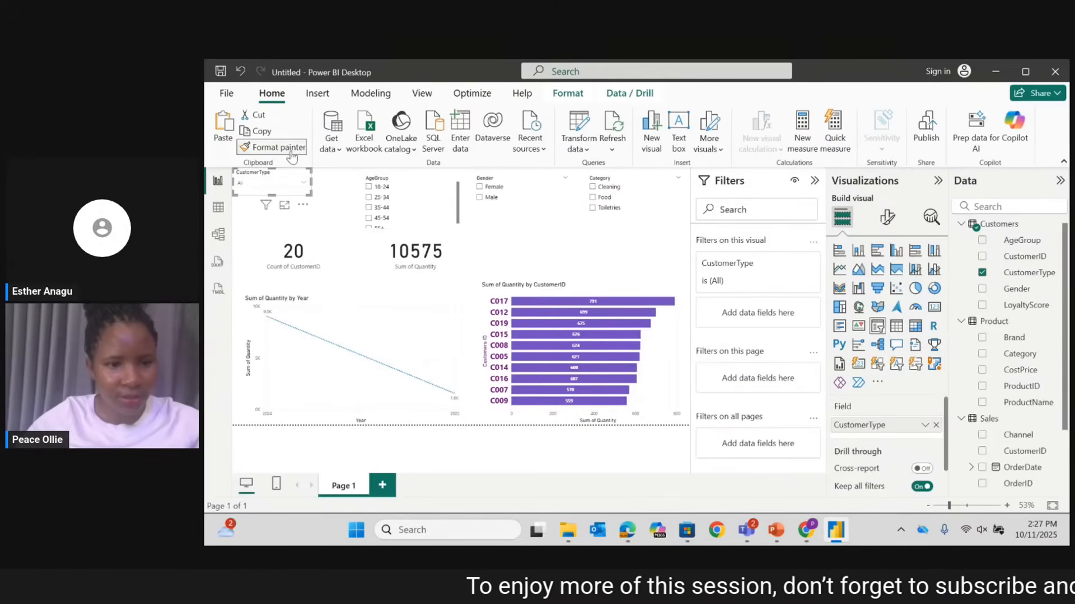
click(422, 187)
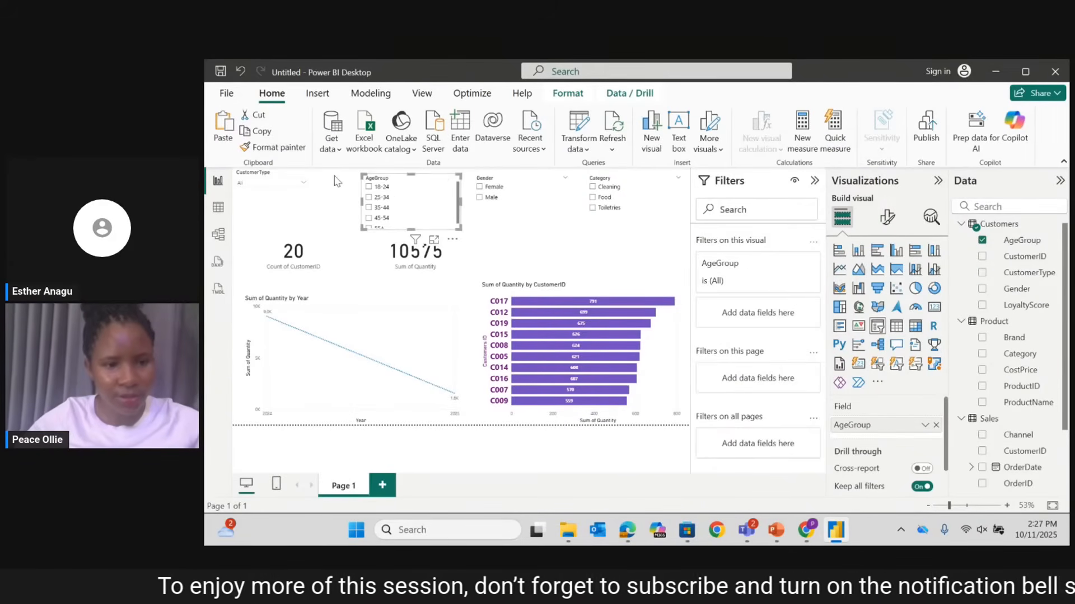
Change the AgeGroup slicer's style to Dropdown in its slicer settings.
click(305, 175)
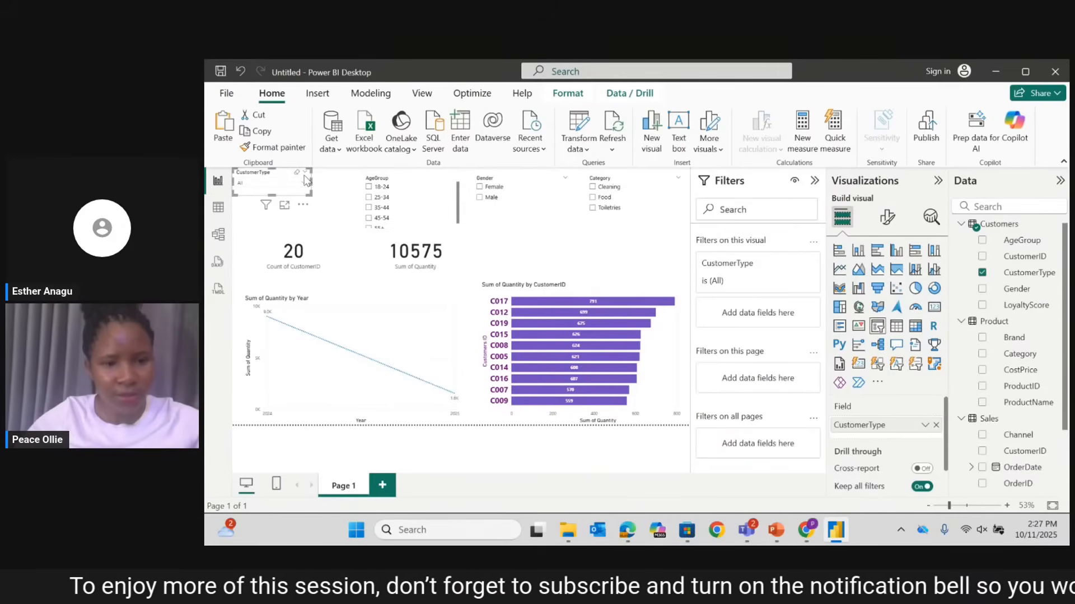
click(421, 197)
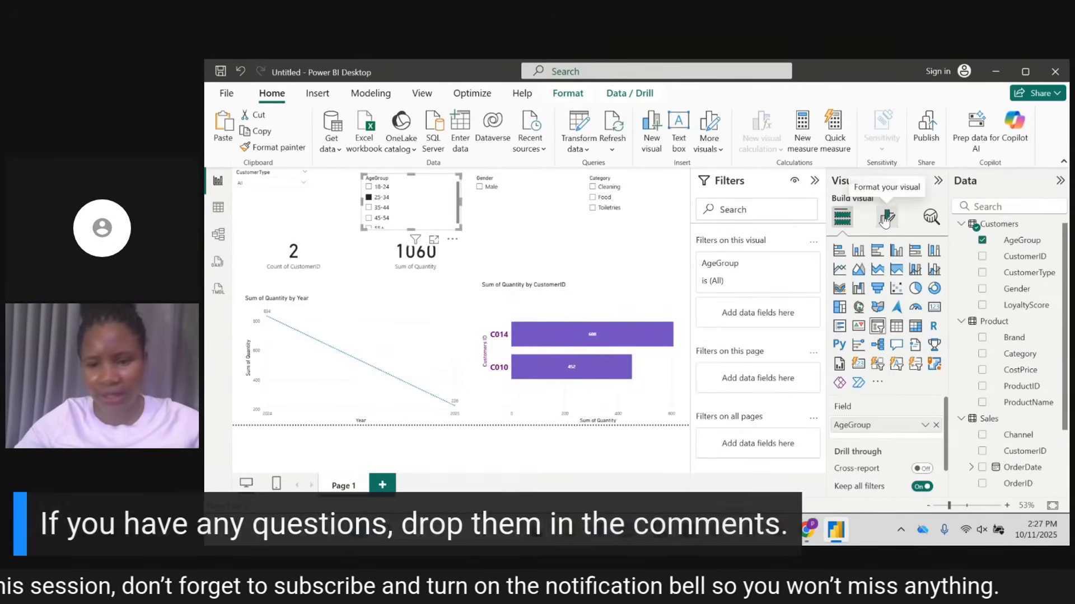
click(887, 217)
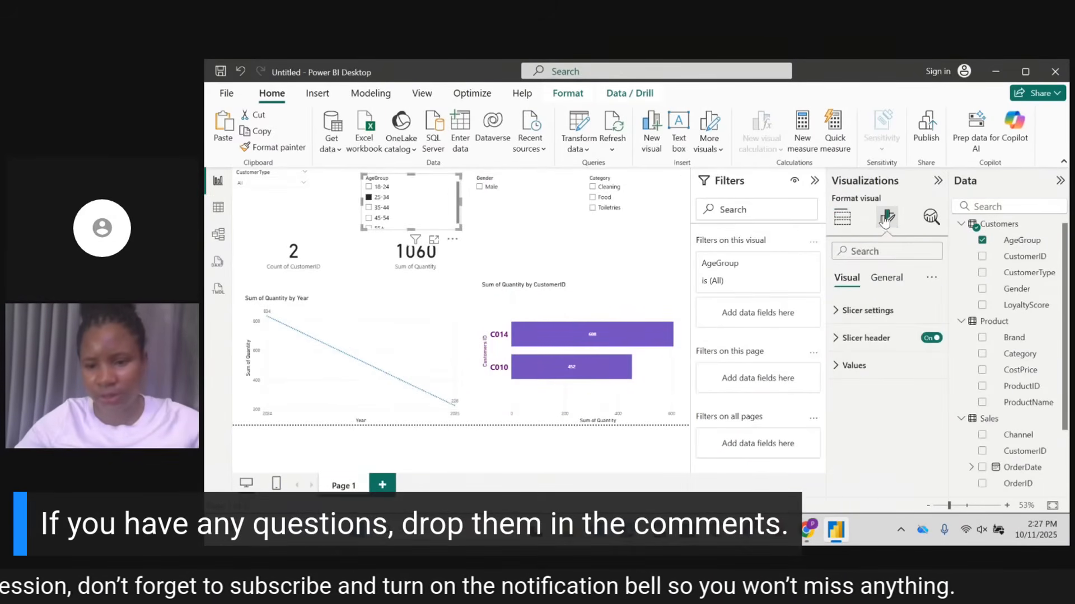
click(837, 314)
click(922, 384)
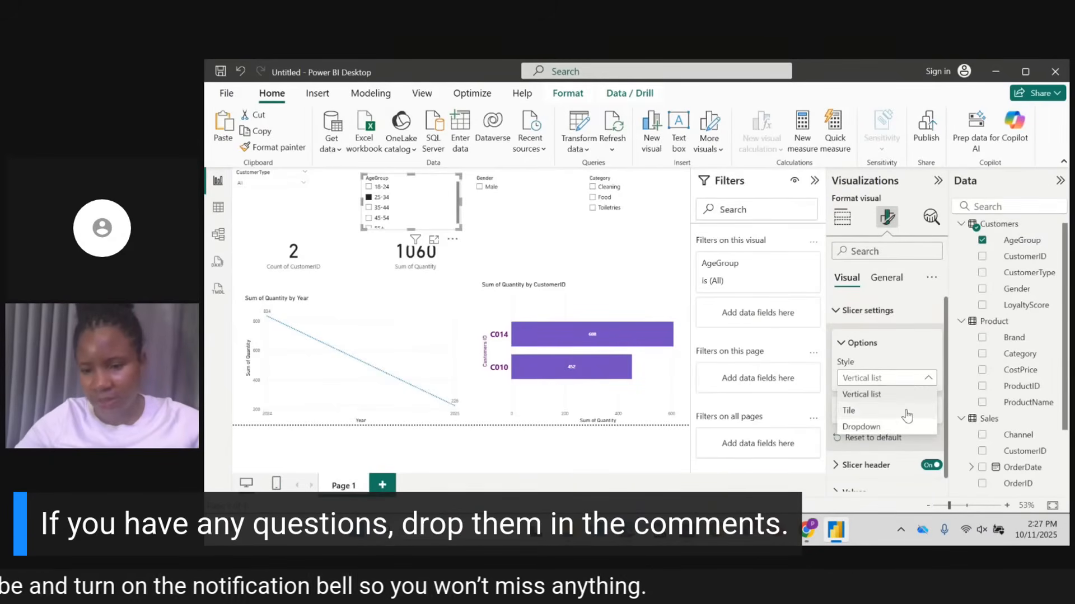
click(865, 428)
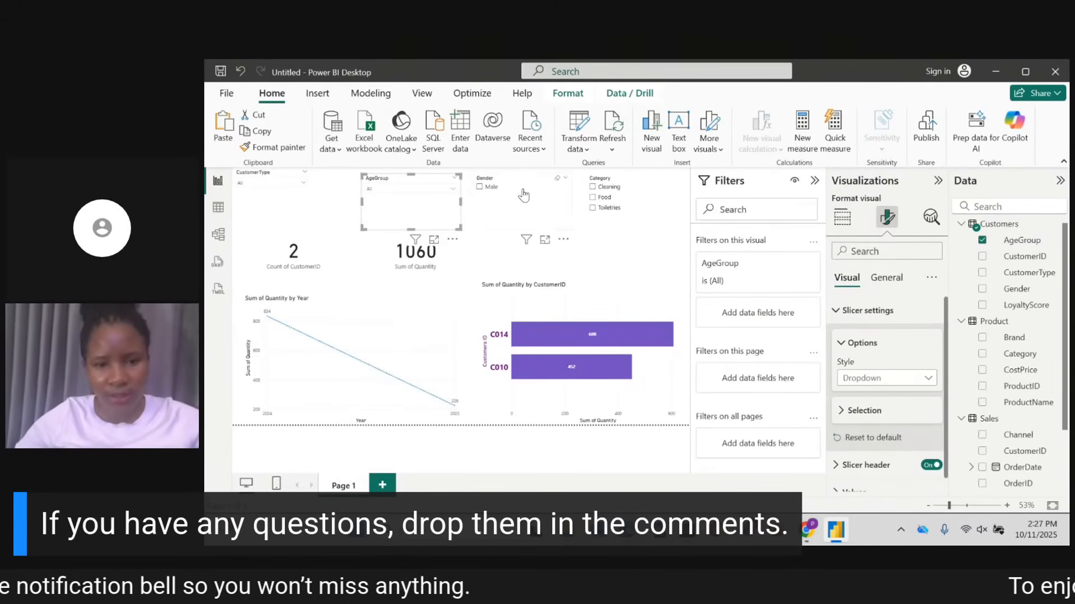
Set the style of both the Gender slicer and the Category slicer to Dropdown.
click(552, 226)
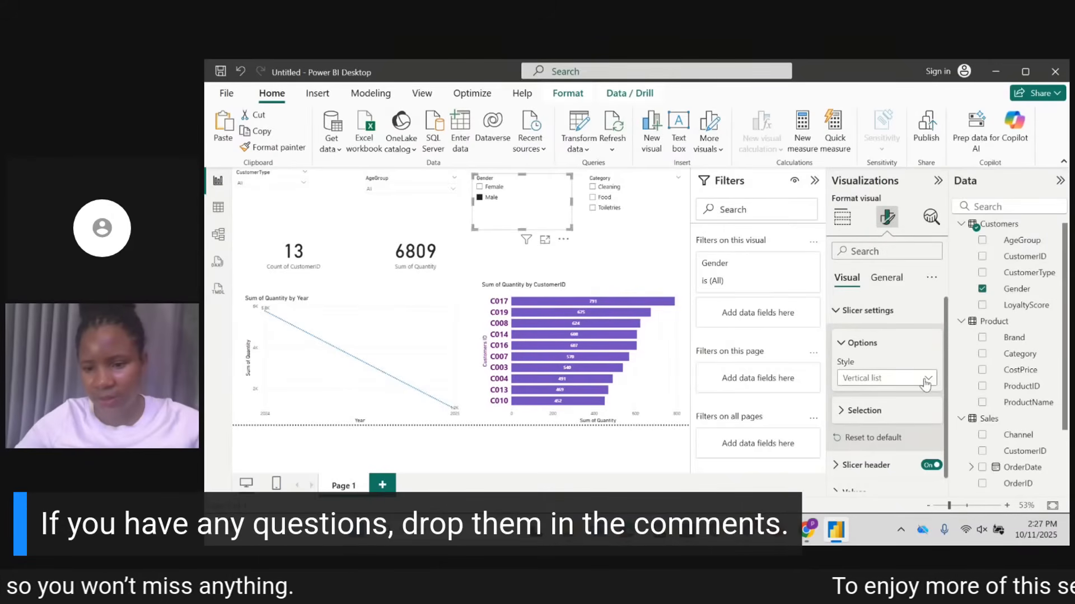
click(907, 378)
click(862, 427)
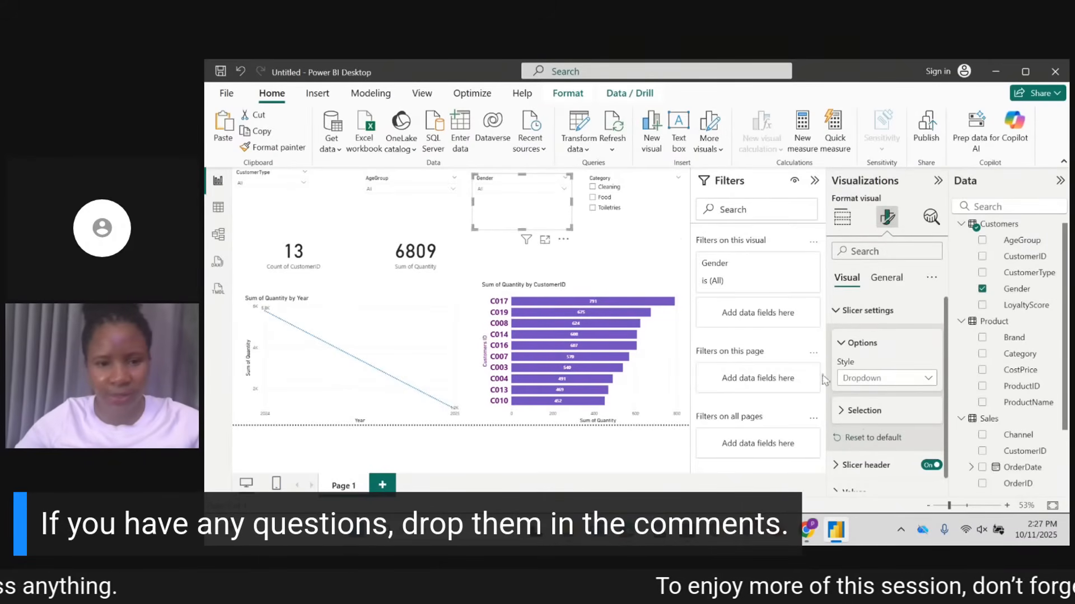
click(641, 190)
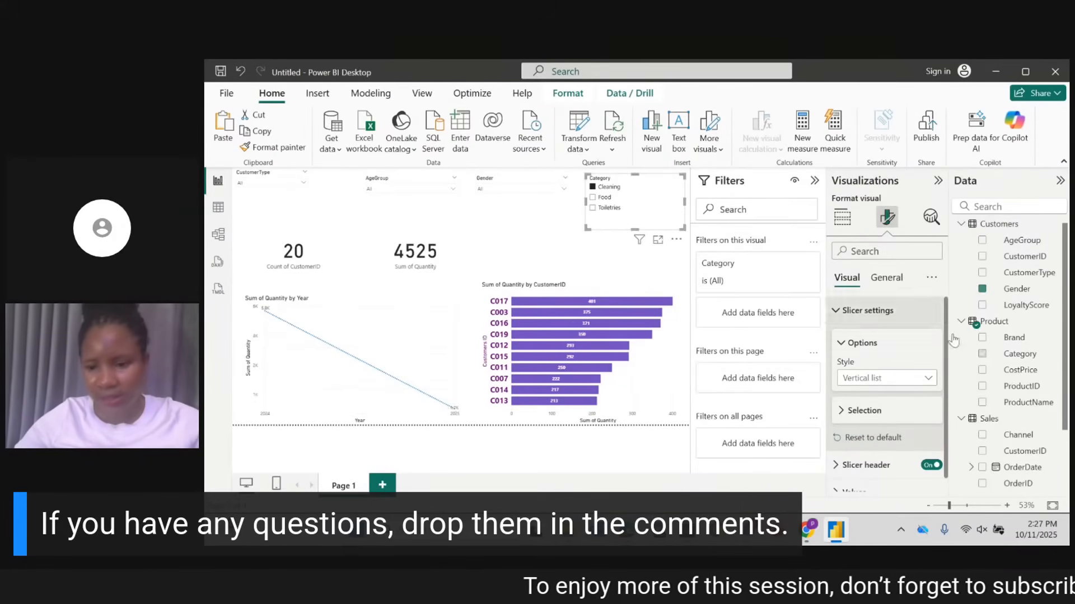
click(927, 381)
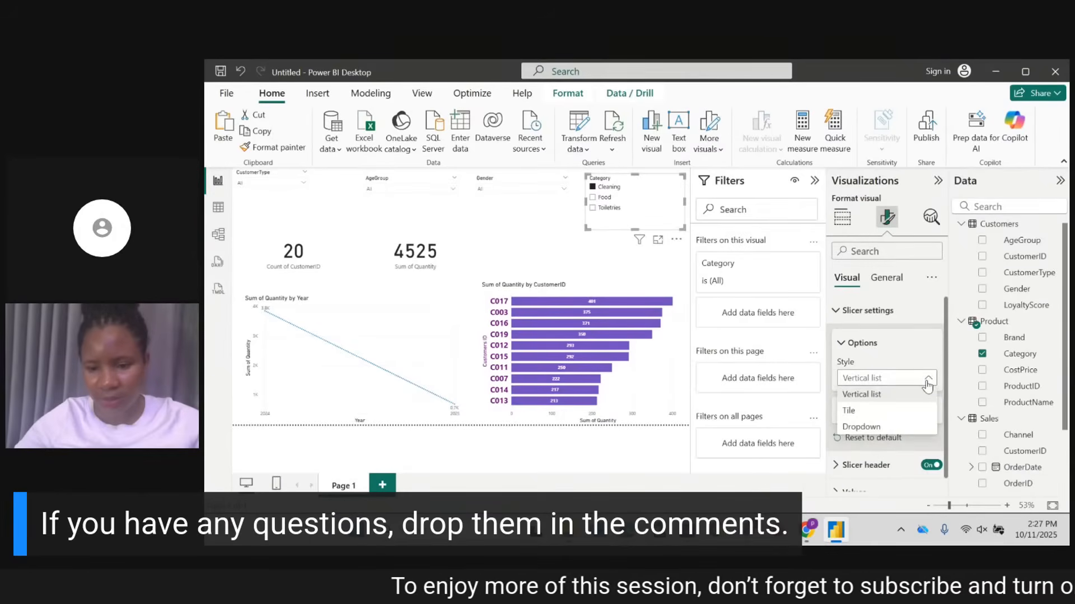
click(861, 428)
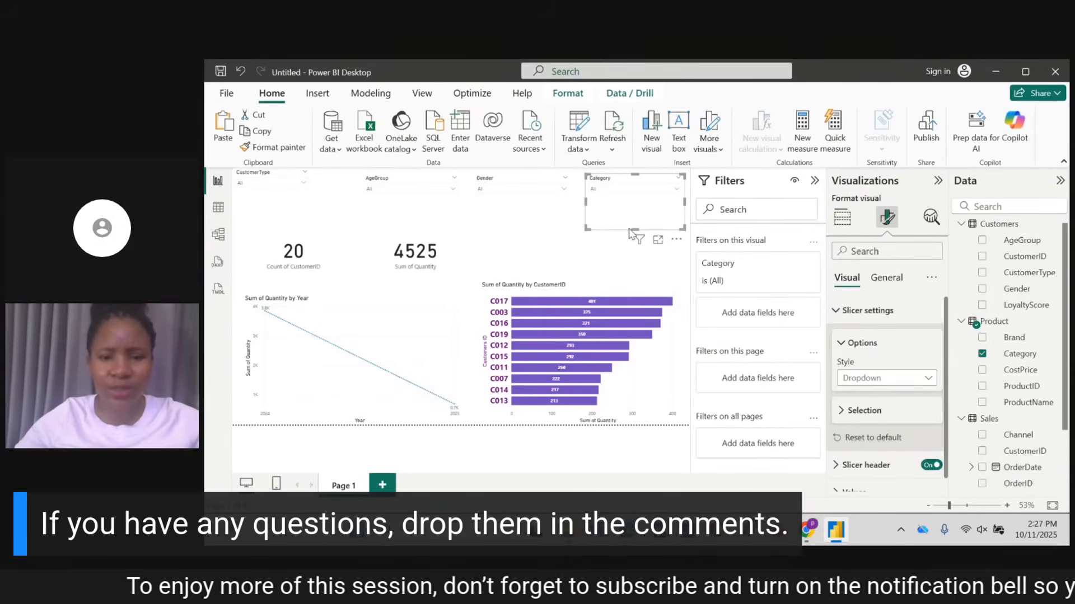
Shrink the height of the Category and Gender slicers so each fits just its header and dropdown field.
drag(638, 226, 639, 199)
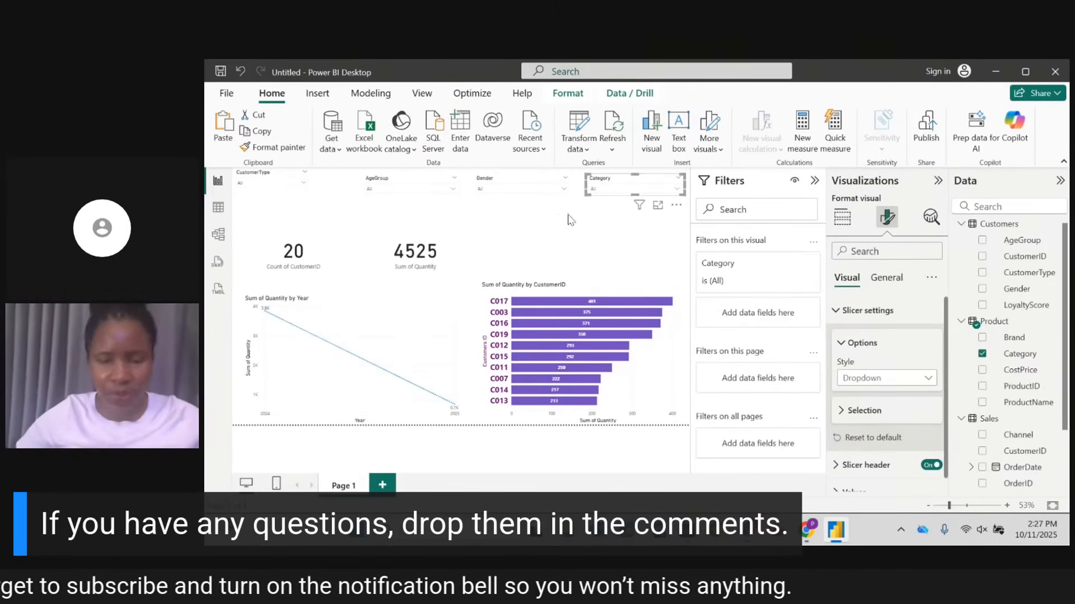
click(550, 222)
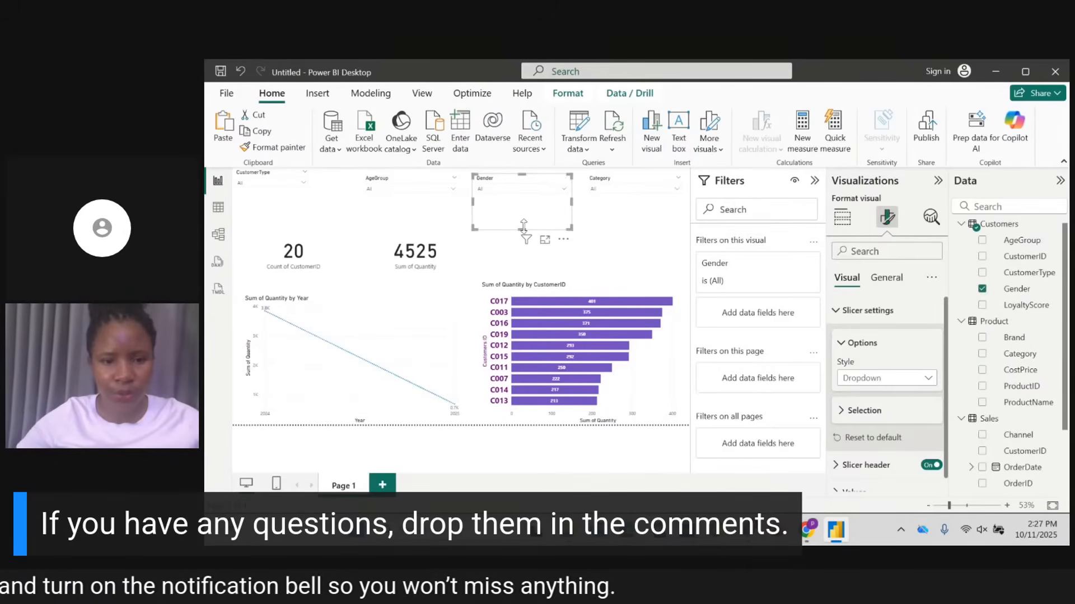
drag(524, 227, 524, 195)
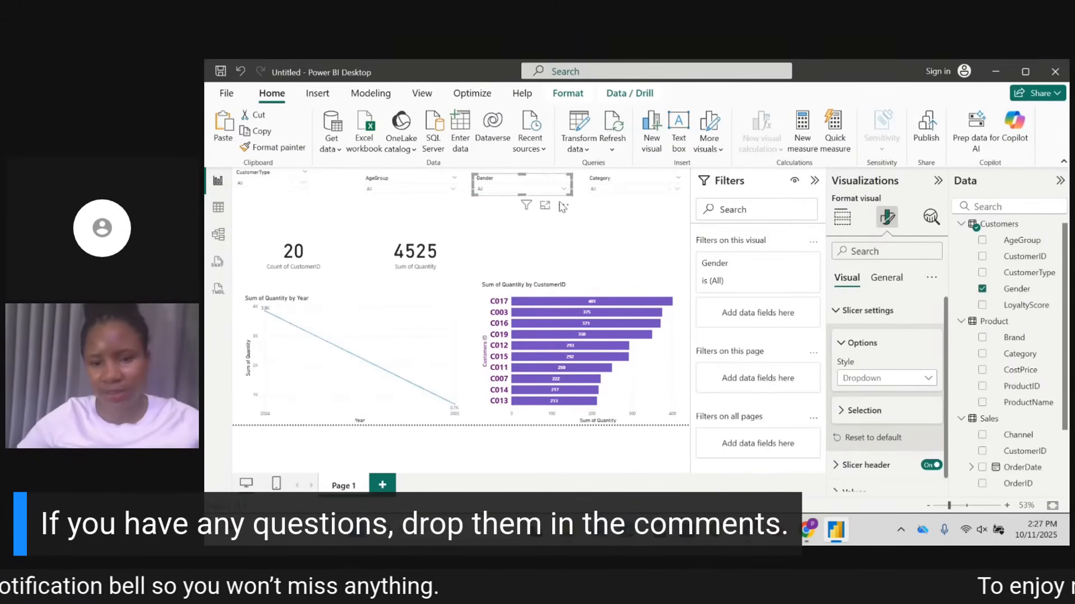
Add a new slicer with the OrderDate field from the Sales table, placed and widened below the Category slicer.
click(610, 233)
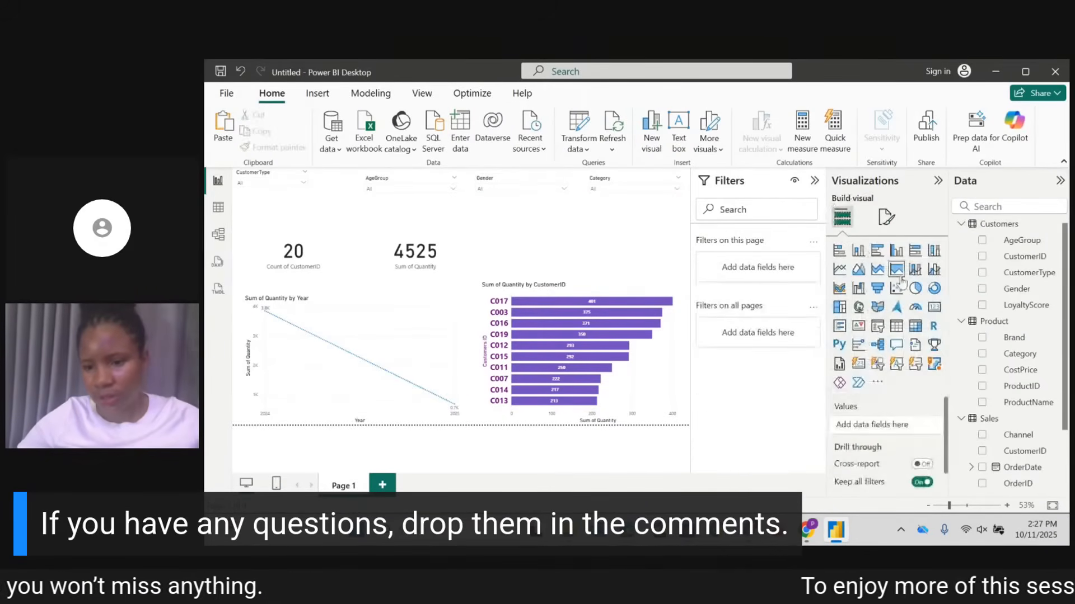
click(880, 328)
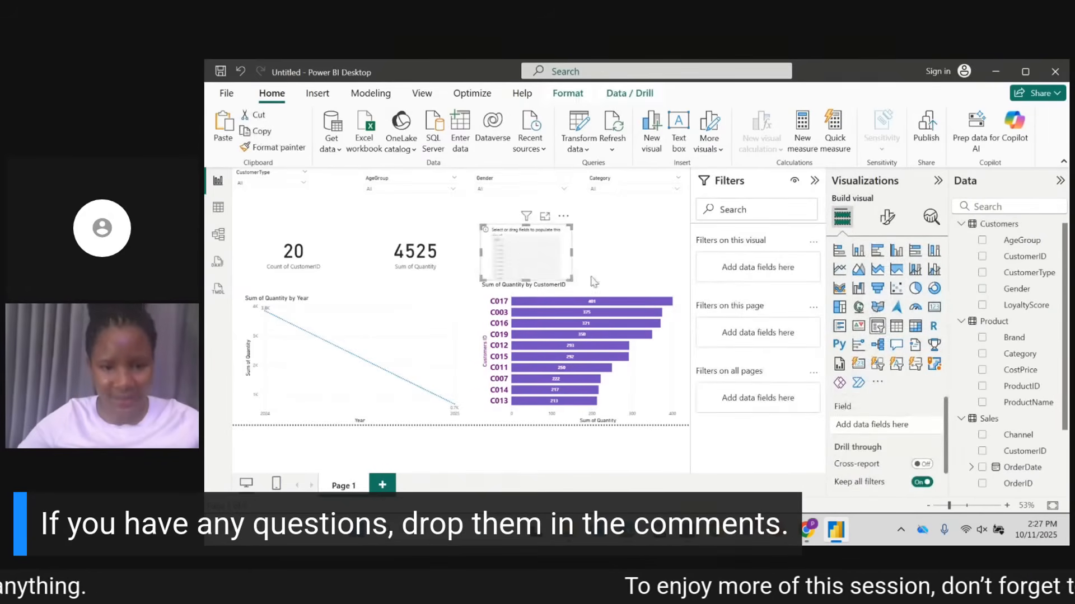
drag(524, 262, 643, 220)
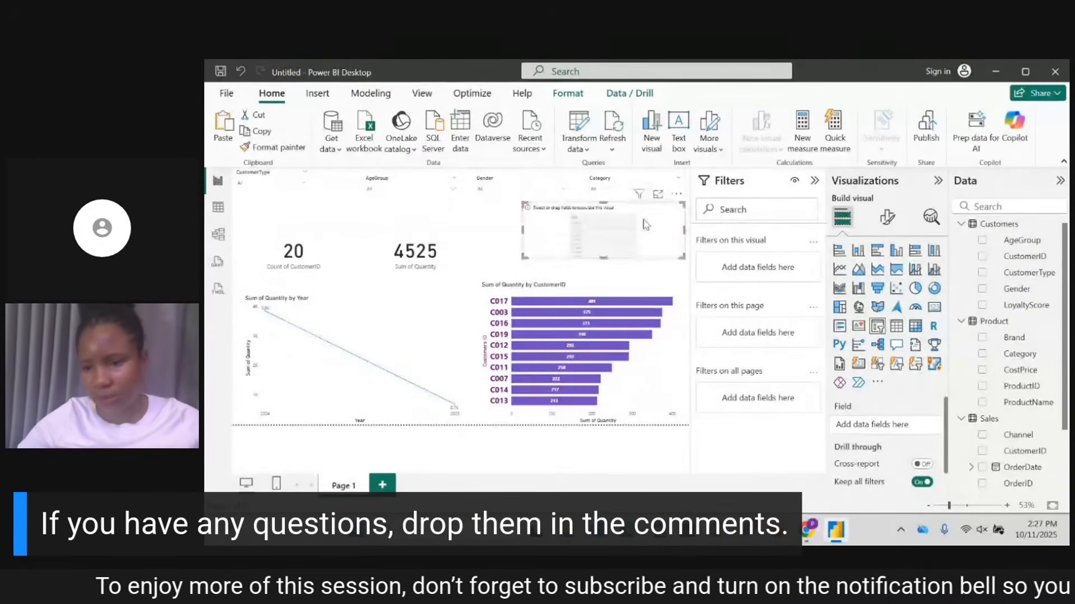
scroll(1019, 336, down, 3)
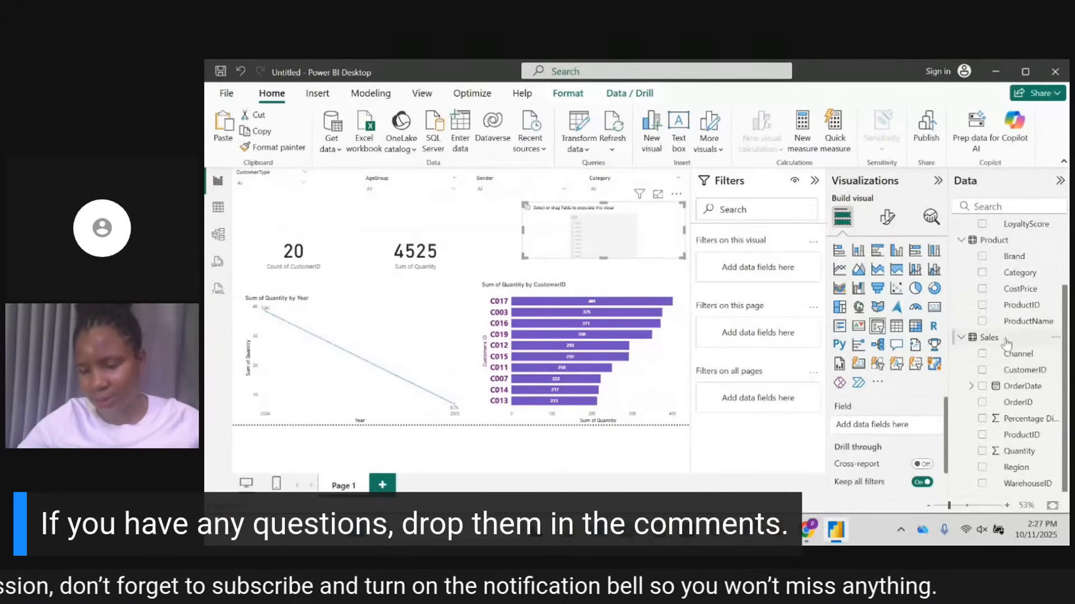
click(983, 388)
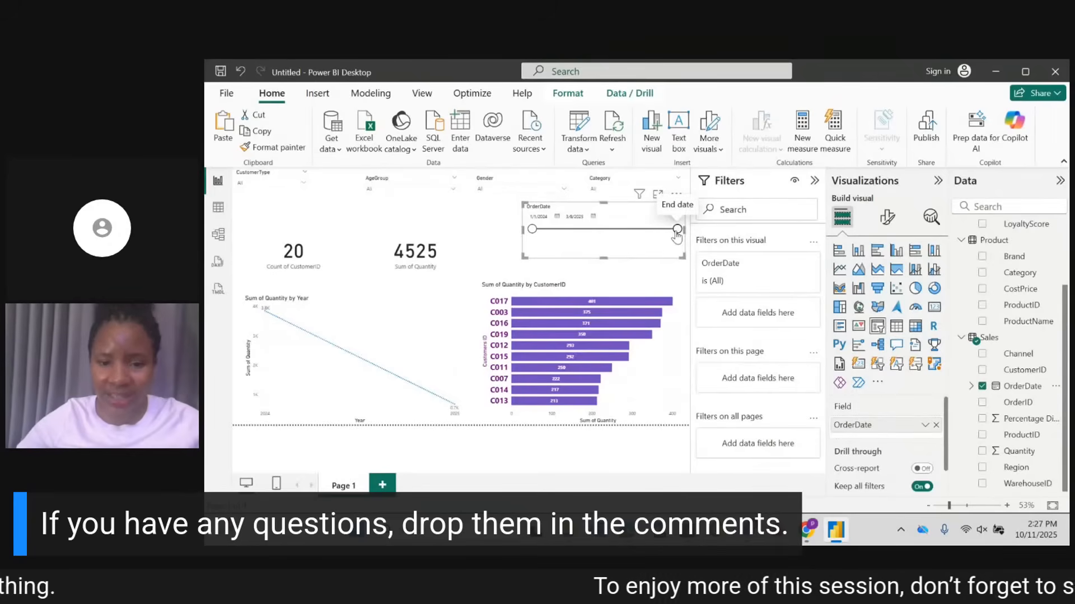
Try earlier end dates with the OrderDate slider, restore the full range, and pick March 2, 2025 as the end date.
drag(677, 231, 616, 229)
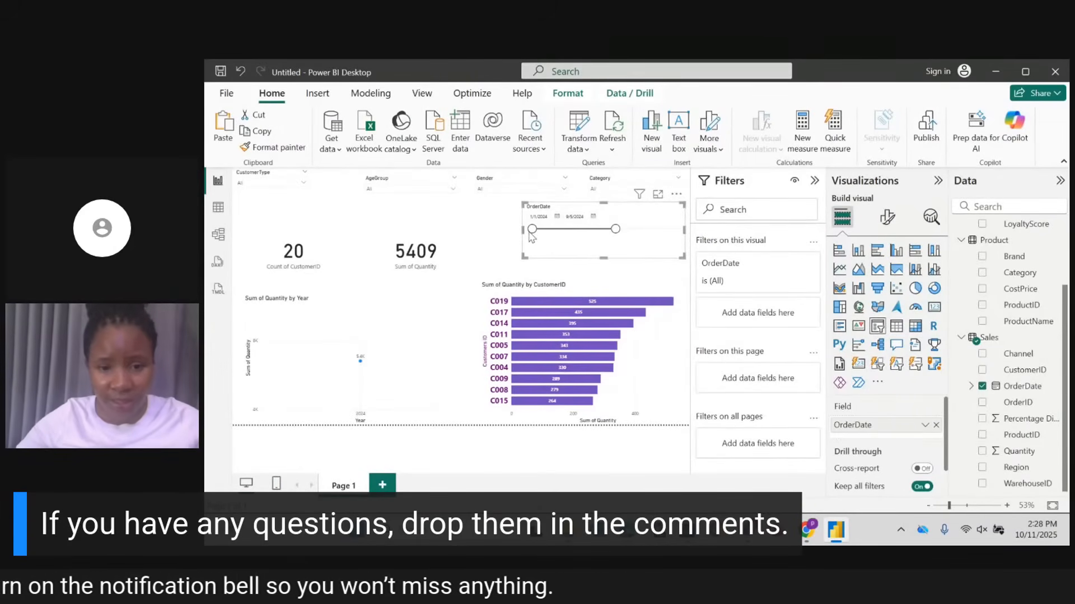
drag(613, 236, 683, 230)
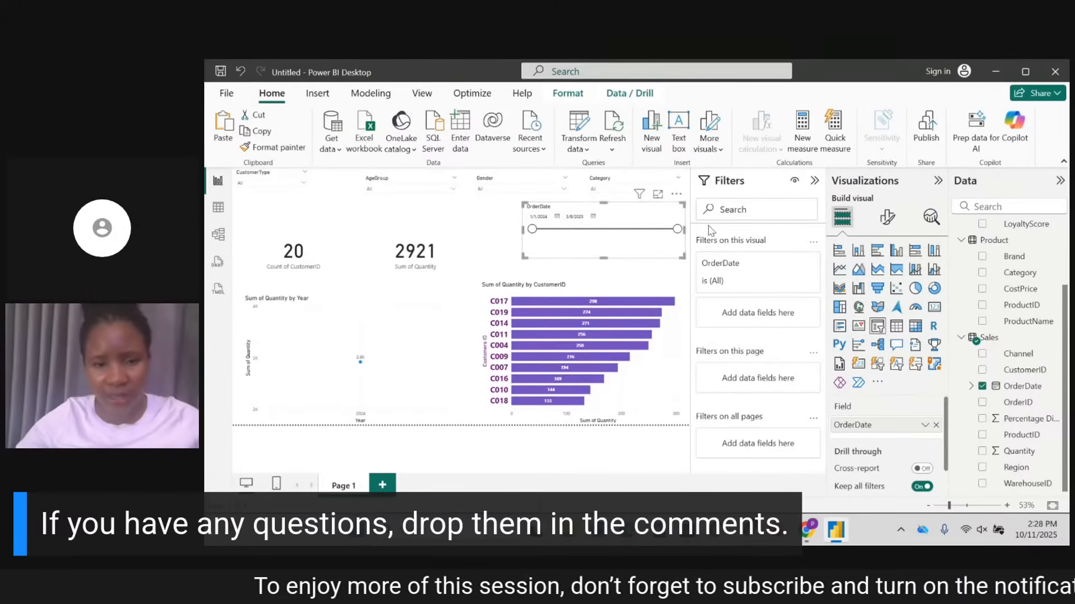
click(593, 217)
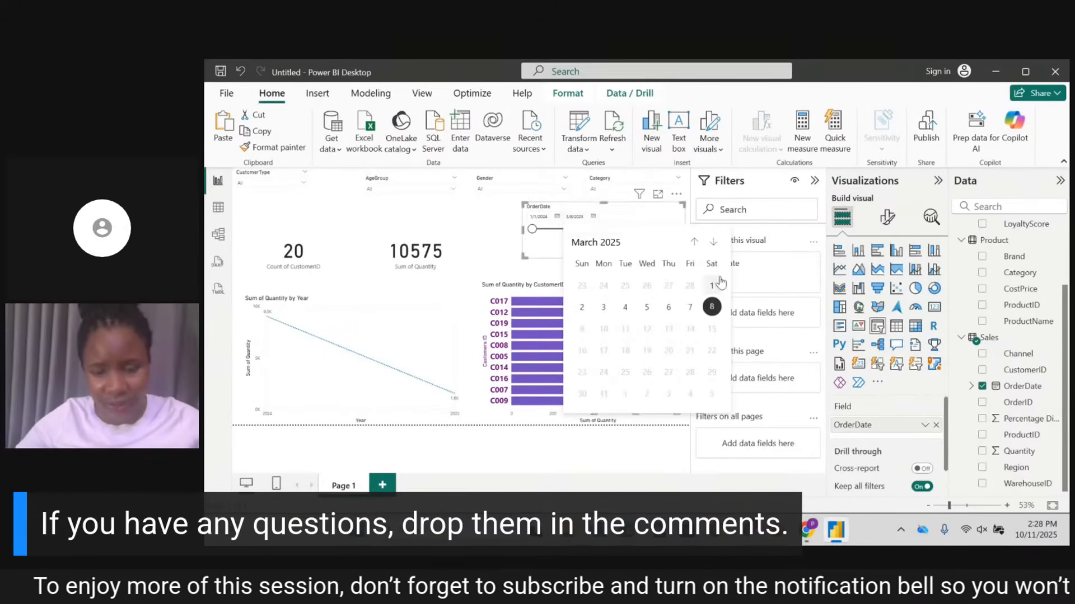
click(582, 309)
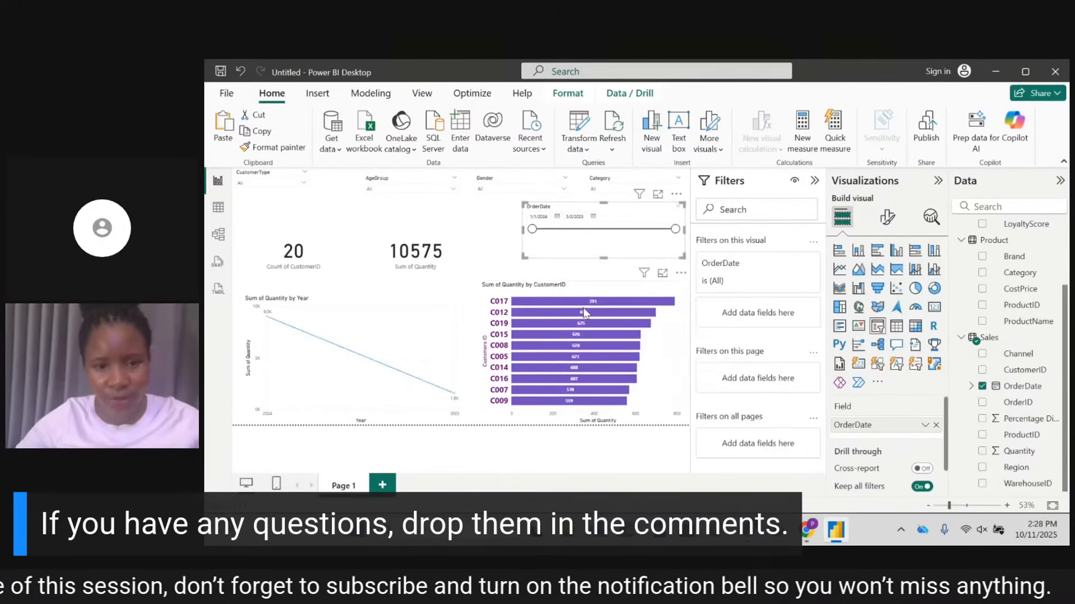
Try January 25, 2024 as the OrderDate slicer's start date, and return the start handle to January 1, 2024.
click(557, 218)
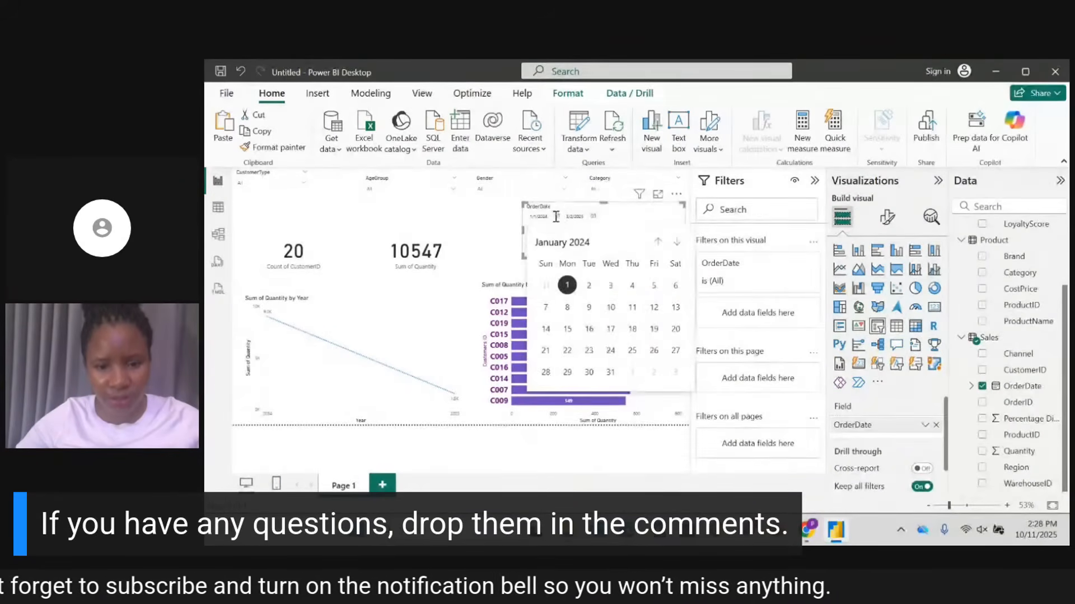
click(632, 352)
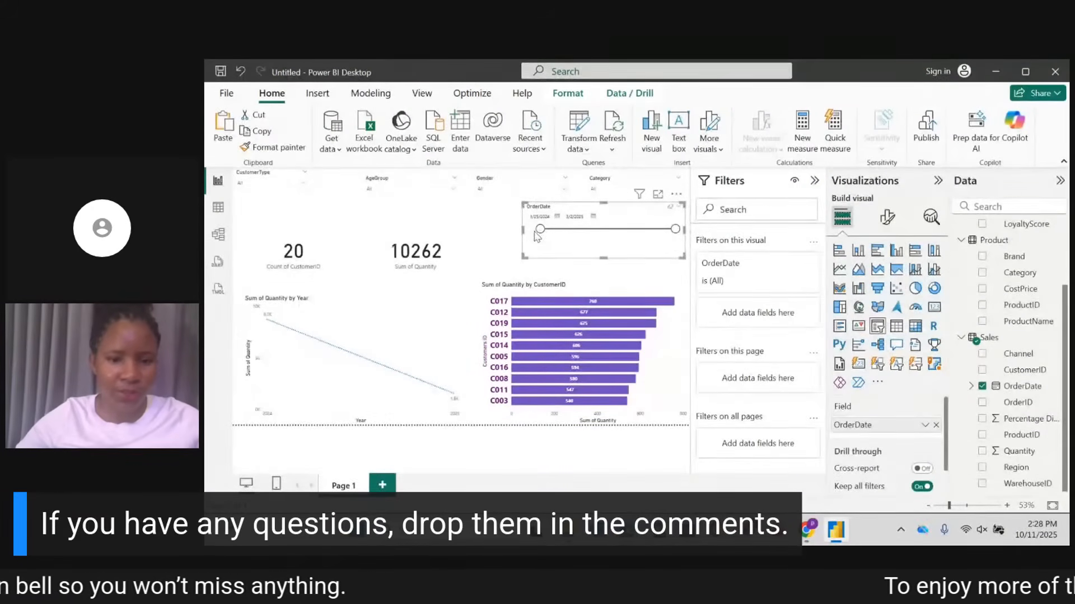
drag(535, 232, 527, 232)
Move the OrderDate slicer down slightly and shrink the AgeGroup slicer's height to match the other dropdown slicers.
drag(643, 219, 643, 234)
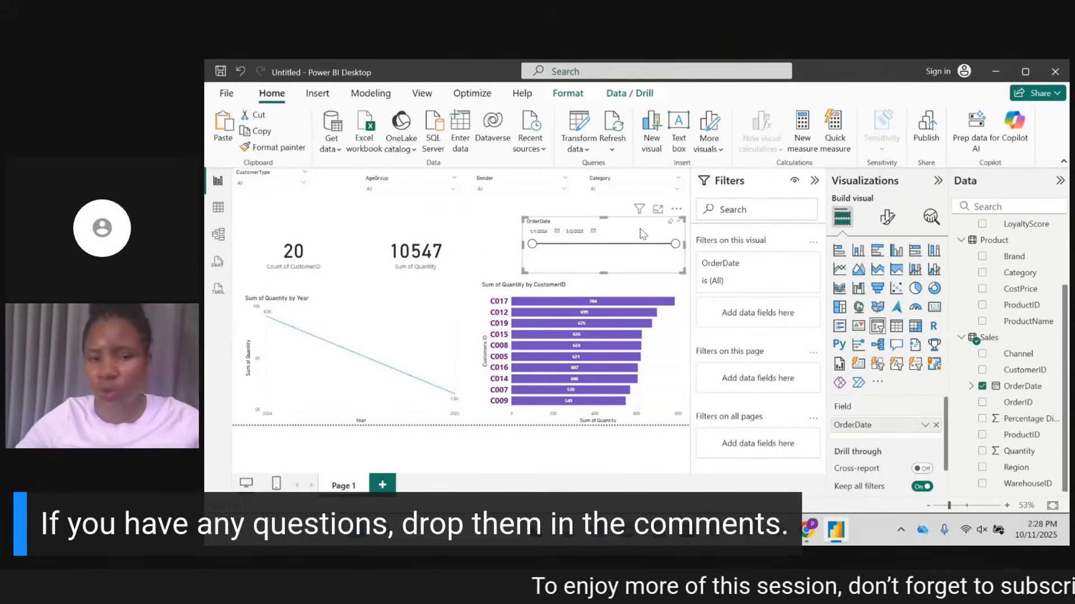
right_click(456, 238)
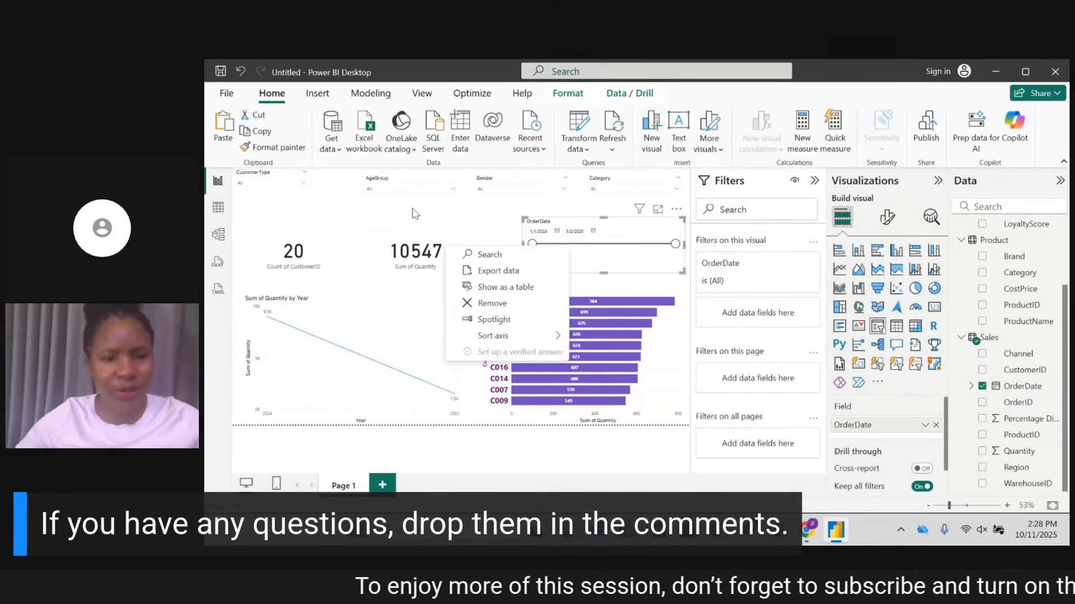
click(414, 214)
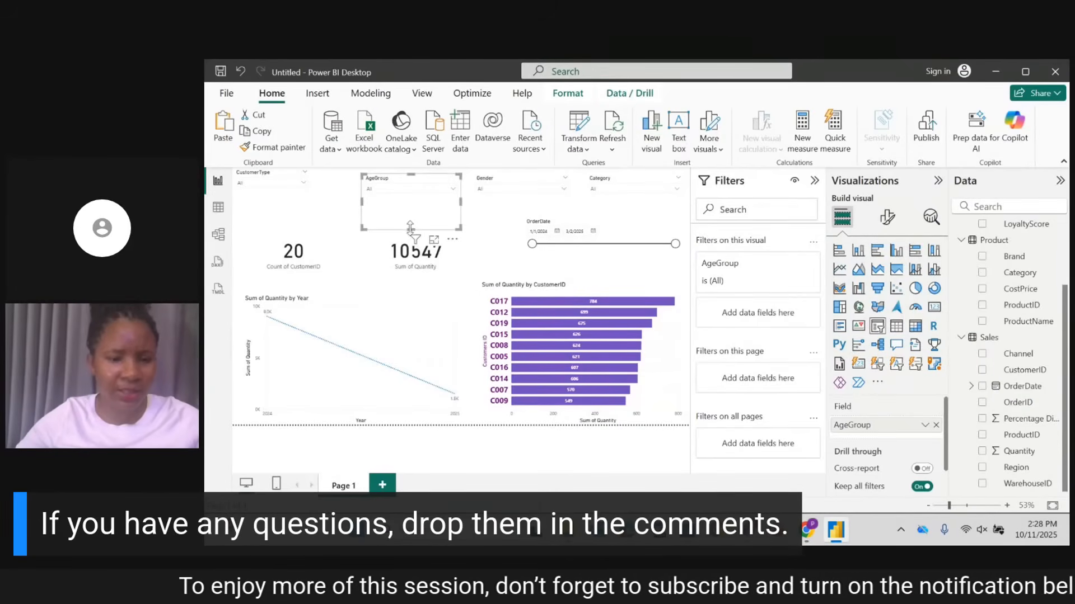
drag(411, 227, 411, 200)
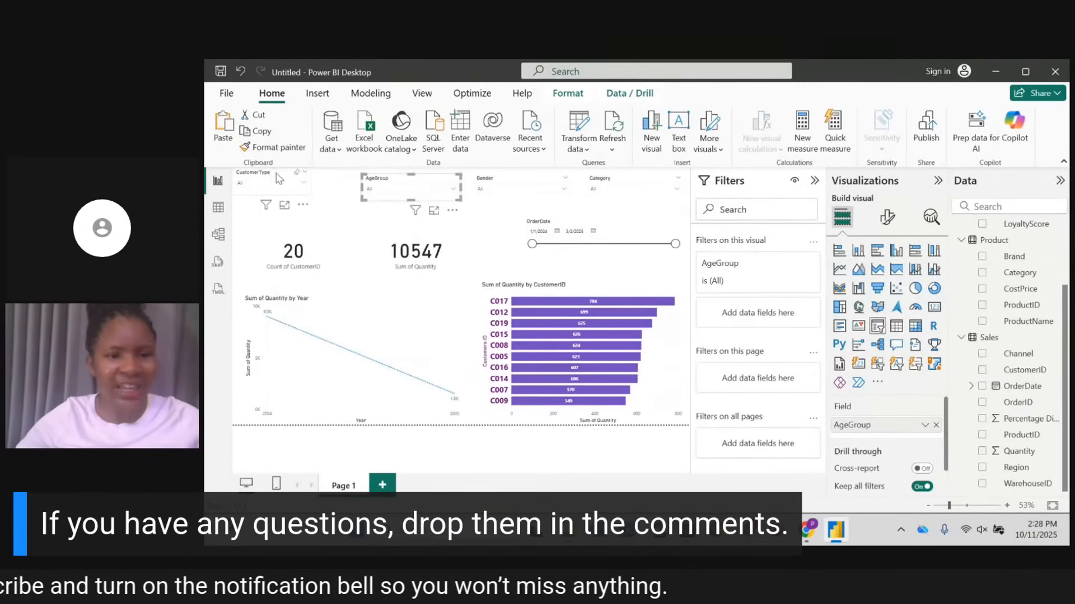
Line up the CustomerType, AgeGroup, Gender and Category slicers in an evenly spaced row along the page's upper edge.
drag(277, 174, 292, 181)
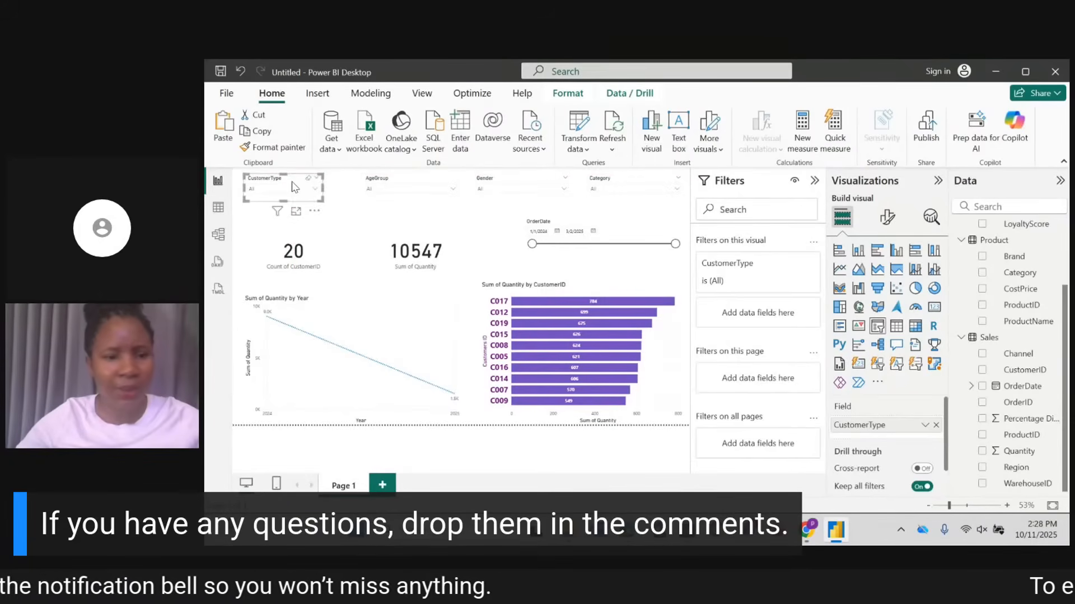
drag(429, 183, 419, 183)
drag(532, 187, 528, 187)
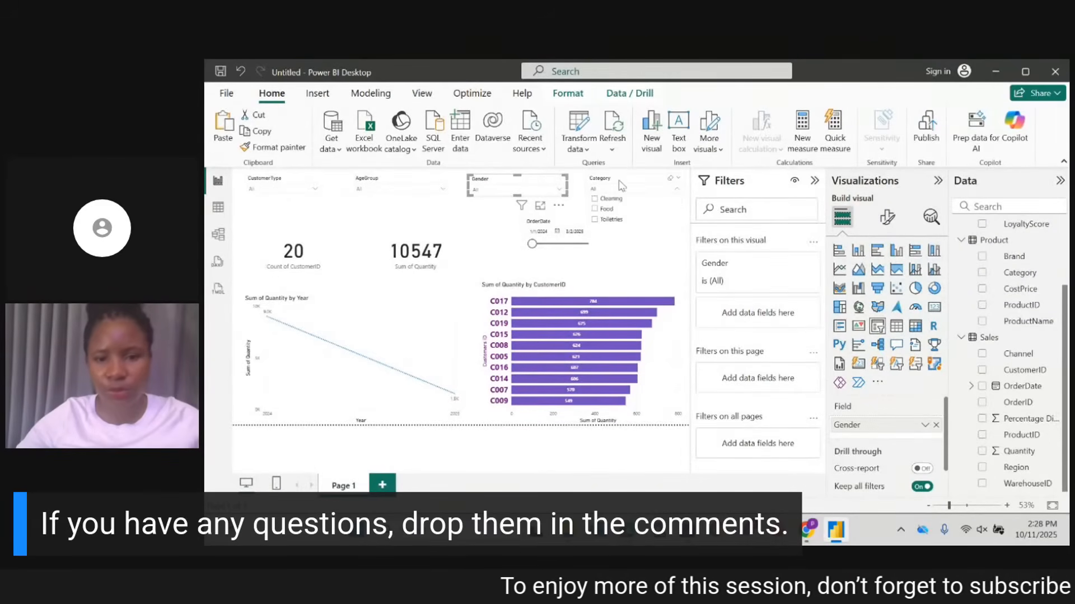
click(625, 186)
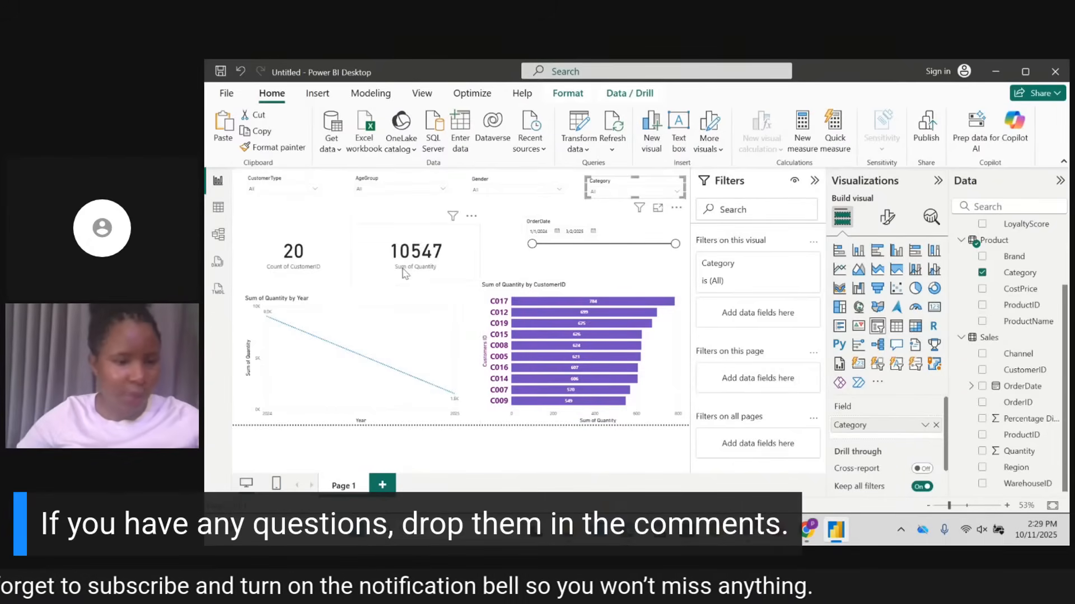
Move the Count of CustomerID card up slightly and open the CustomerType slicer's dropdown list.
click(310, 252)
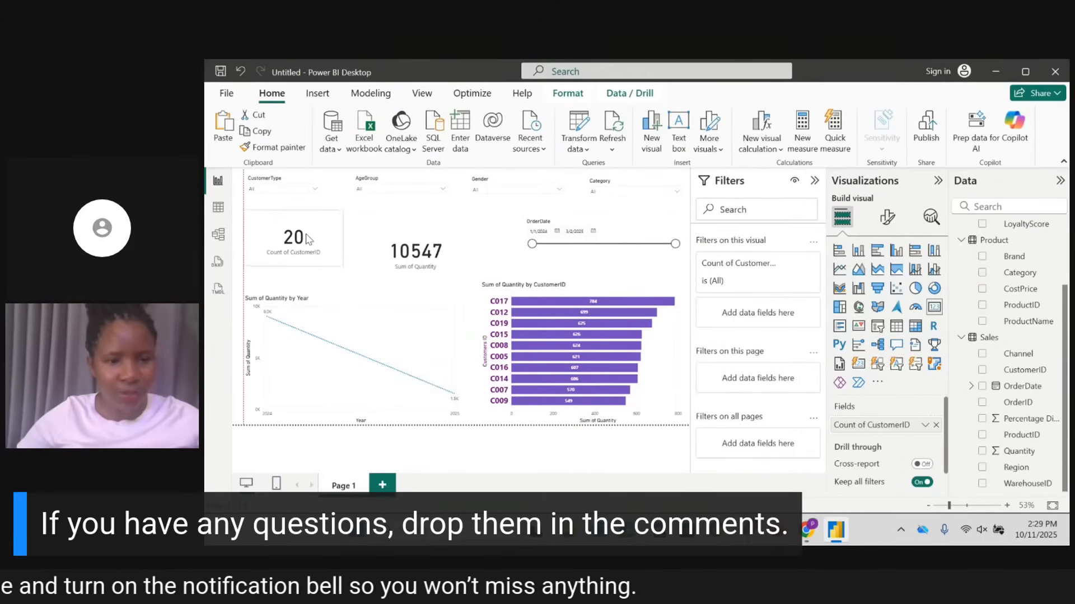
click(424, 240)
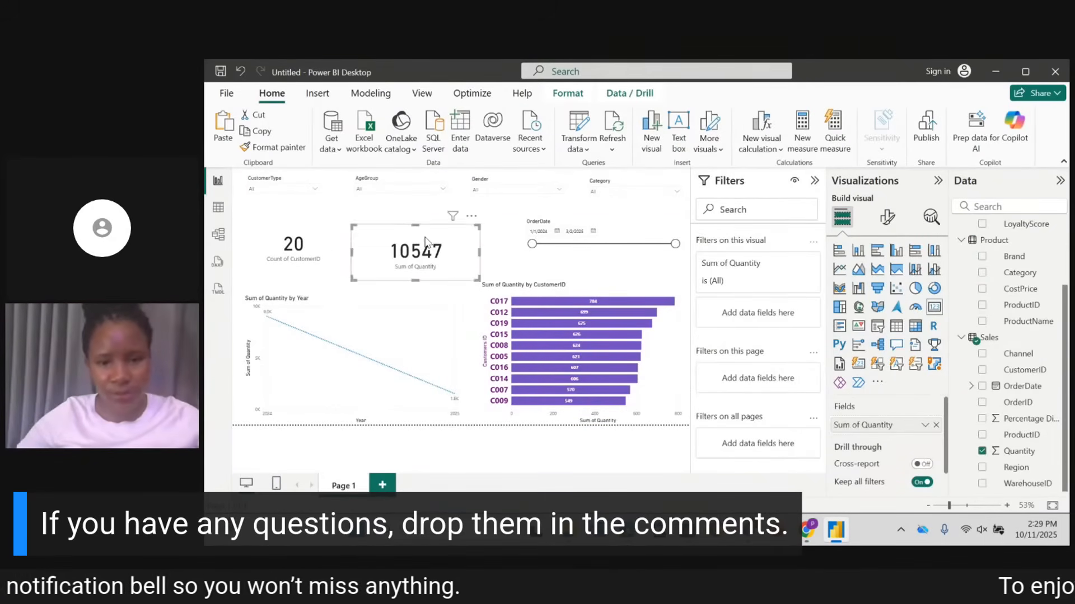
click(603, 237)
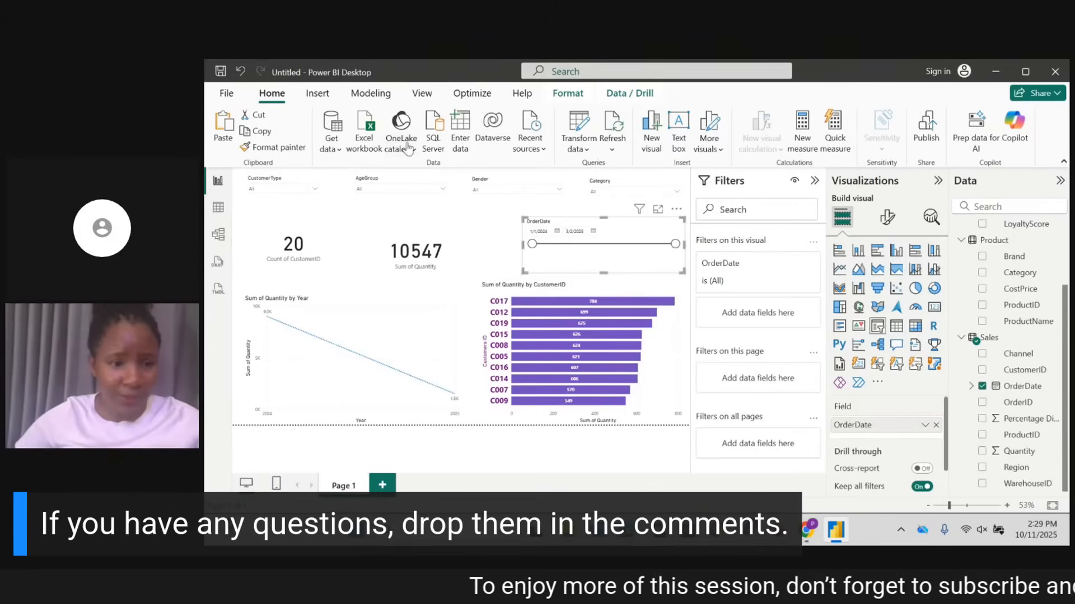
click(317, 190)
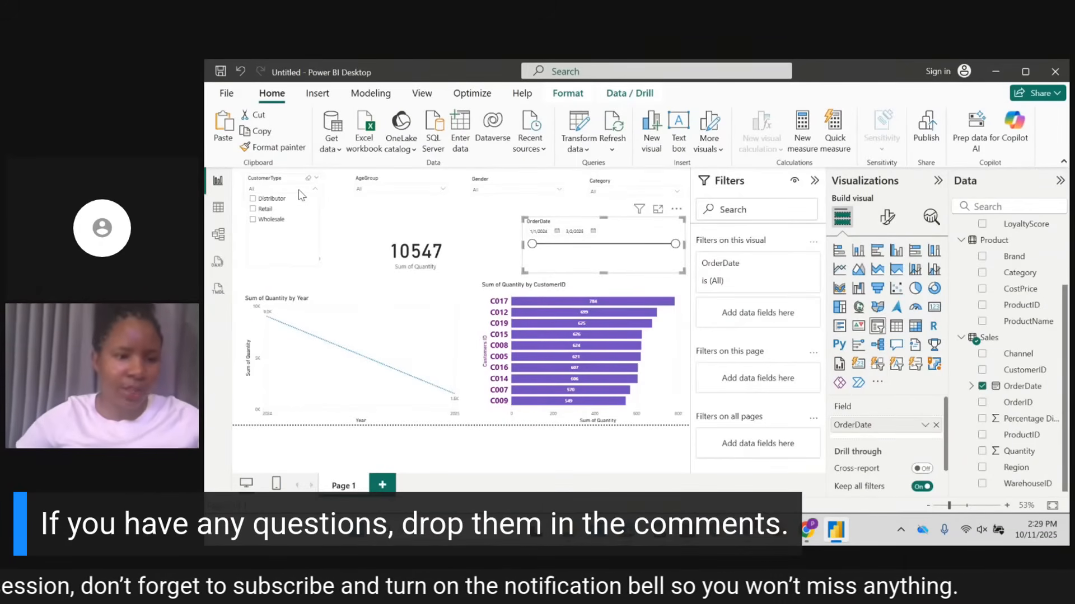
Filter the report page to Distributor with the CustomerType slicer and close its dropdown list.
click(252, 199)
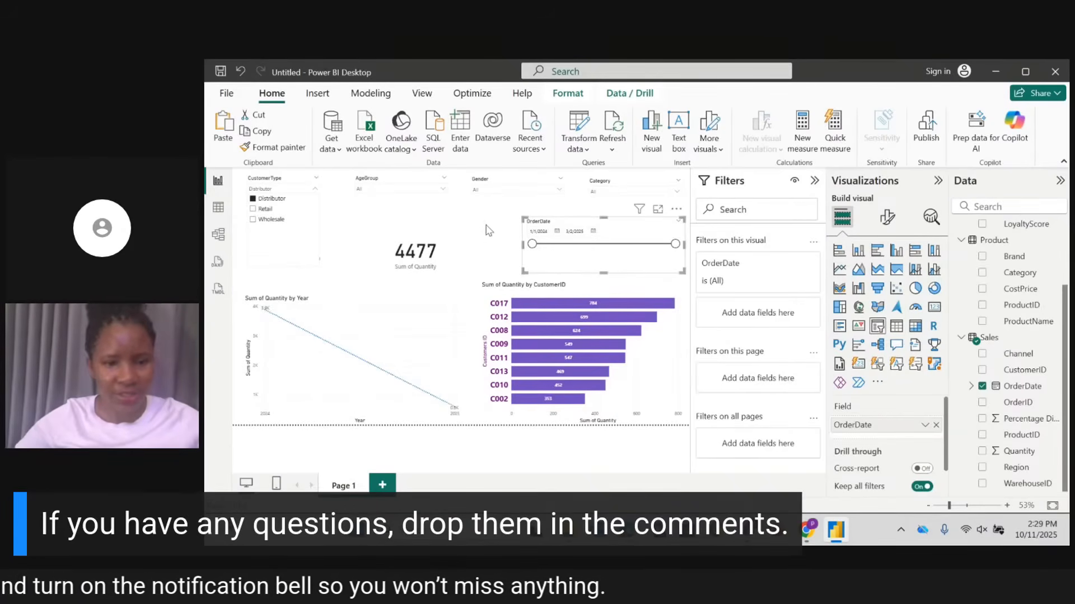
click(504, 220)
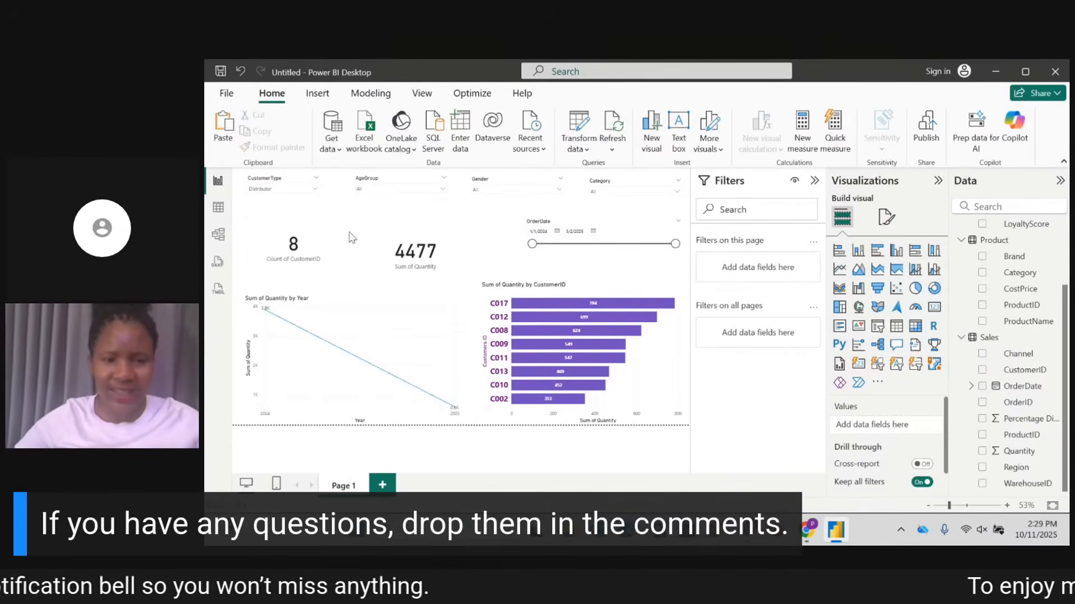
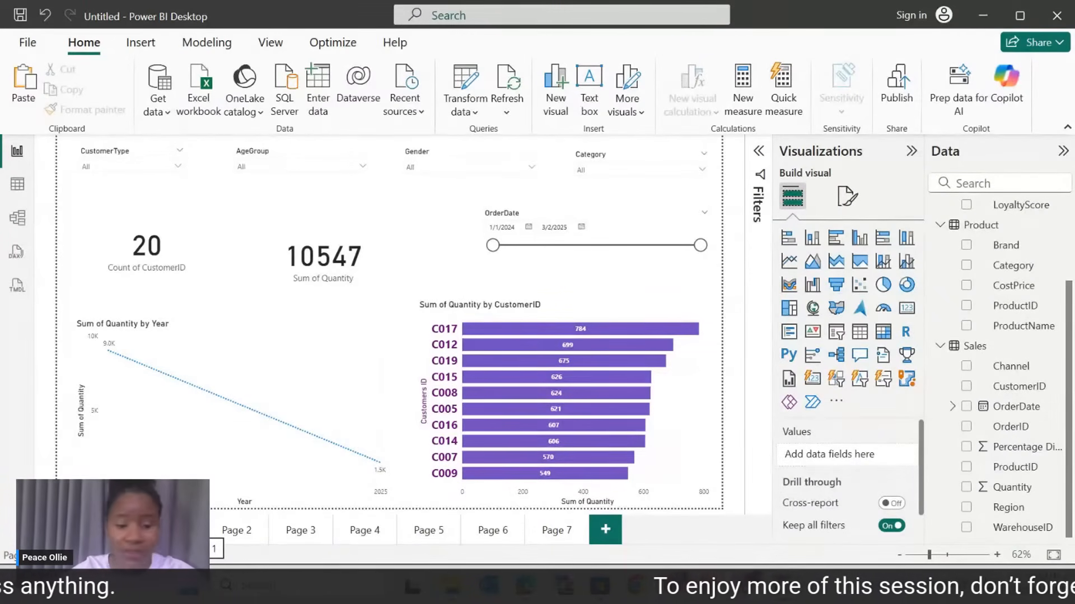
click(251, 531)
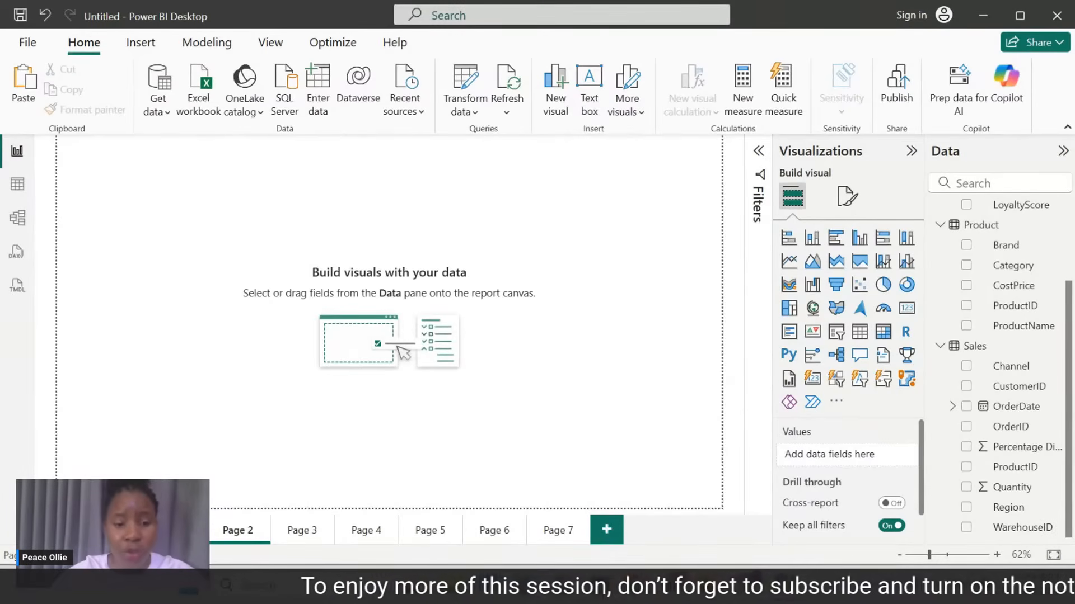
click(299, 531)
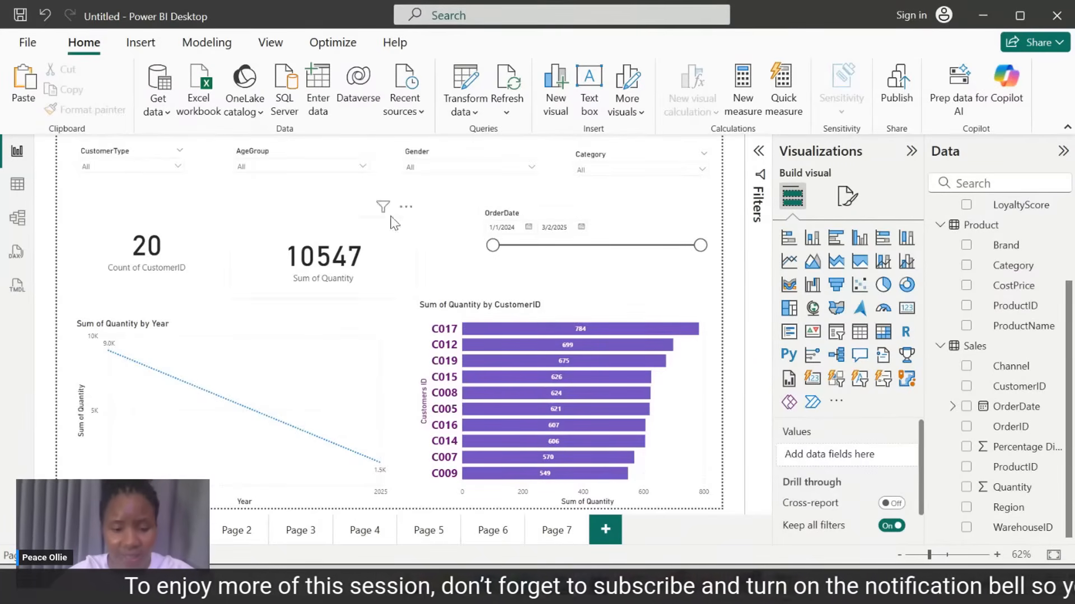
click(287, 533)
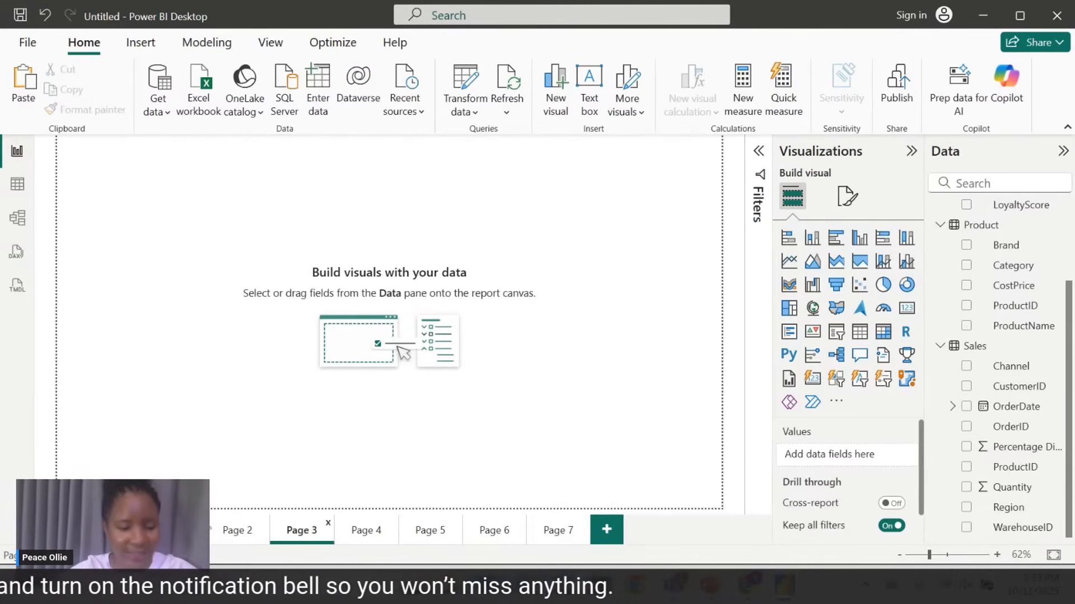
click(238, 531)
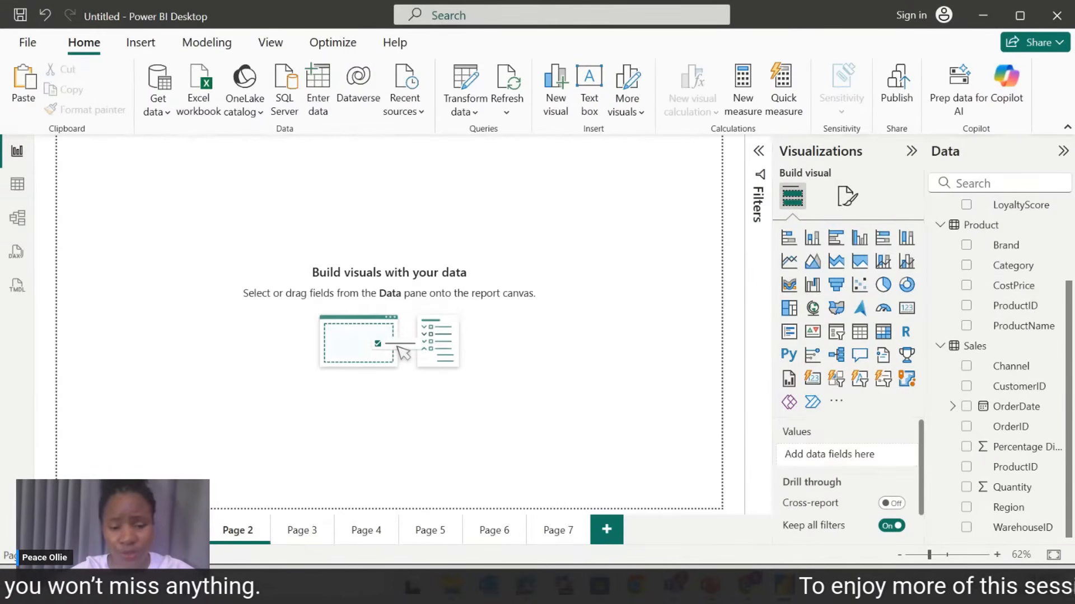
click(174, 530)
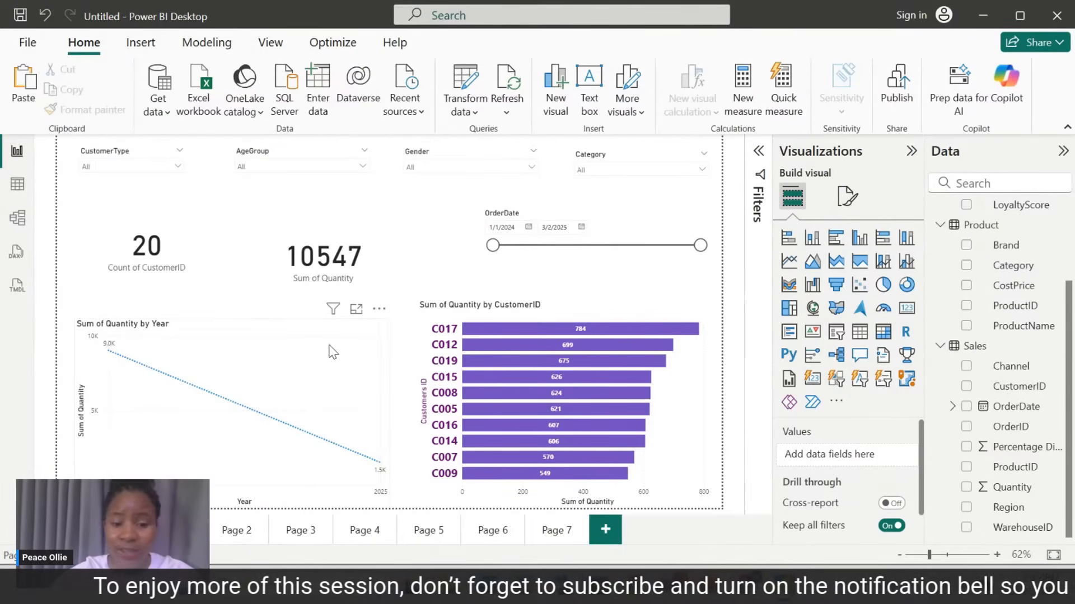
click(309, 341)
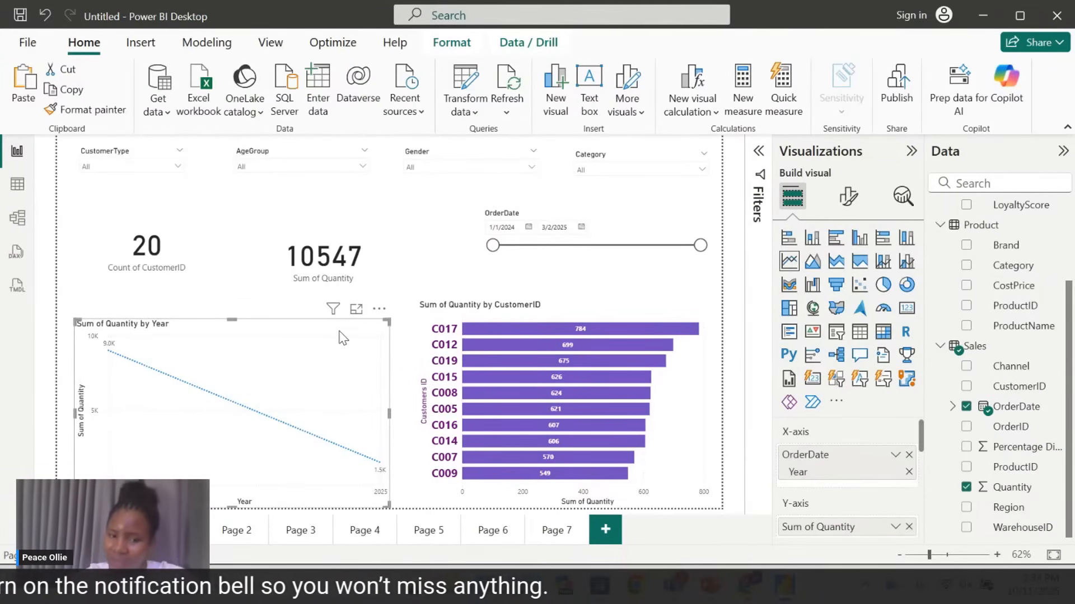
Open the title settings of the Sum of Quantity by CustomerID bar chart and clear its title text.
click(583, 306)
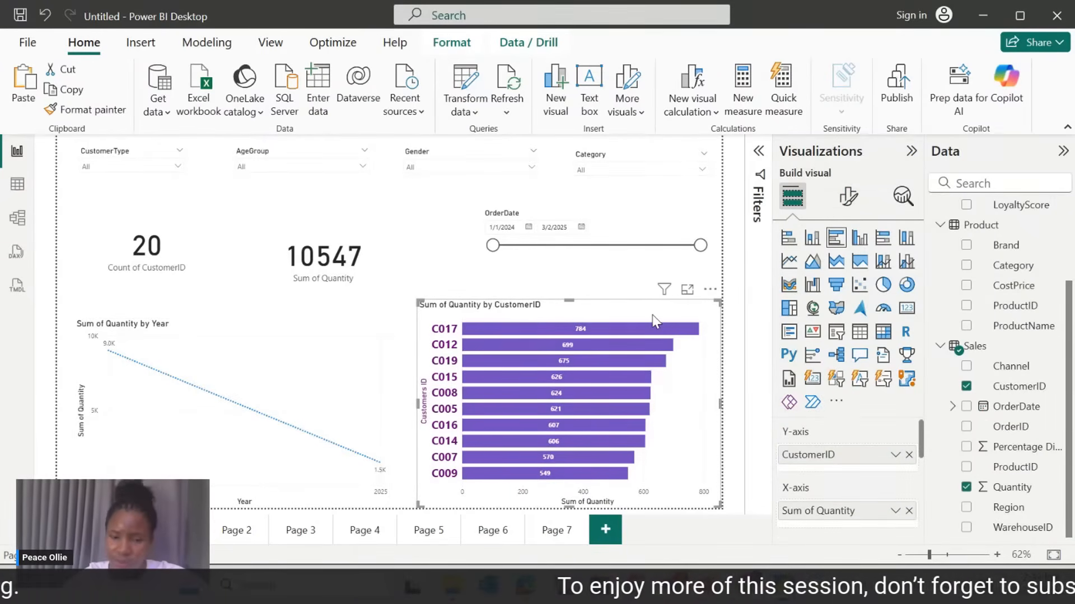
click(847, 198)
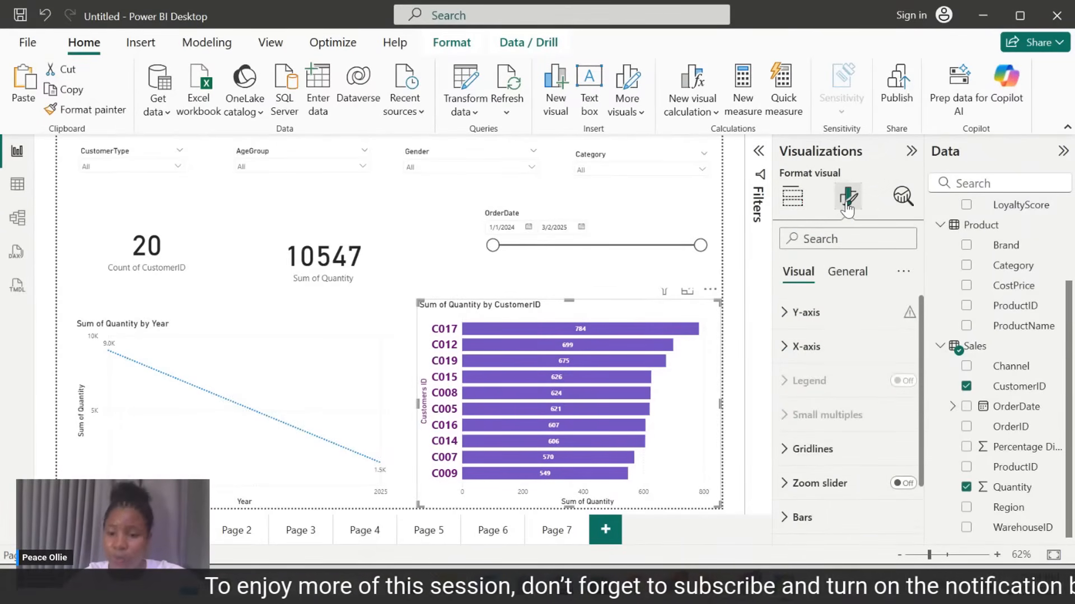
click(847, 273)
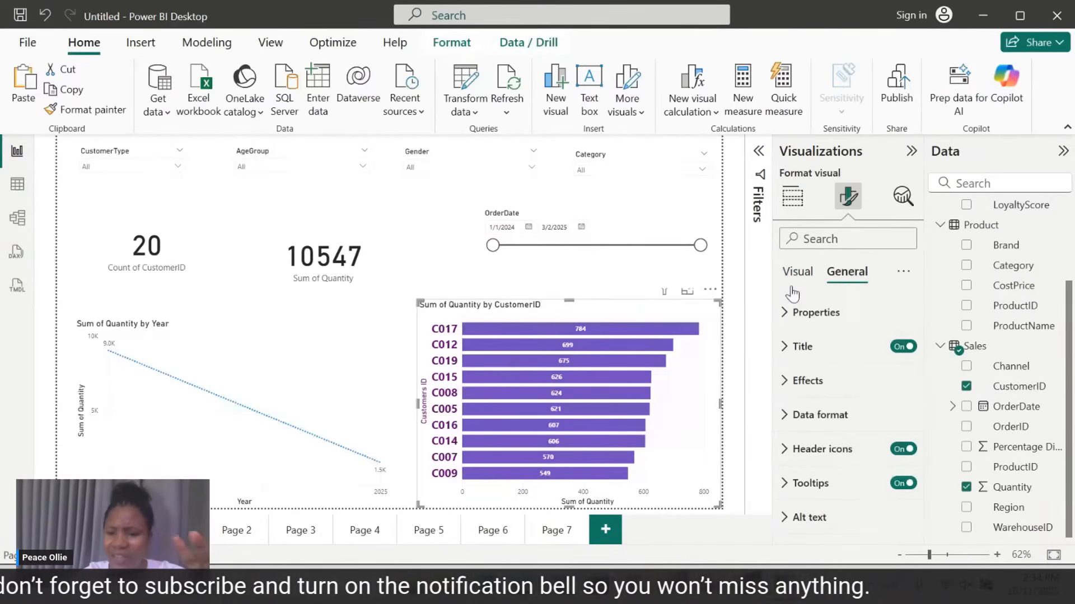
click(784, 351)
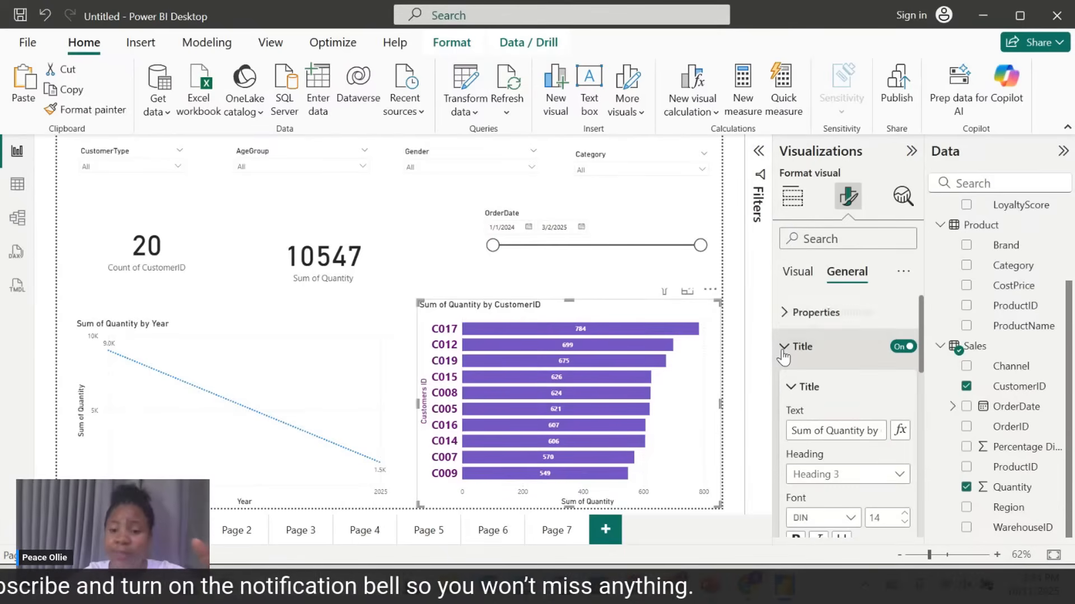
drag(883, 430, 778, 440)
text(tOP)
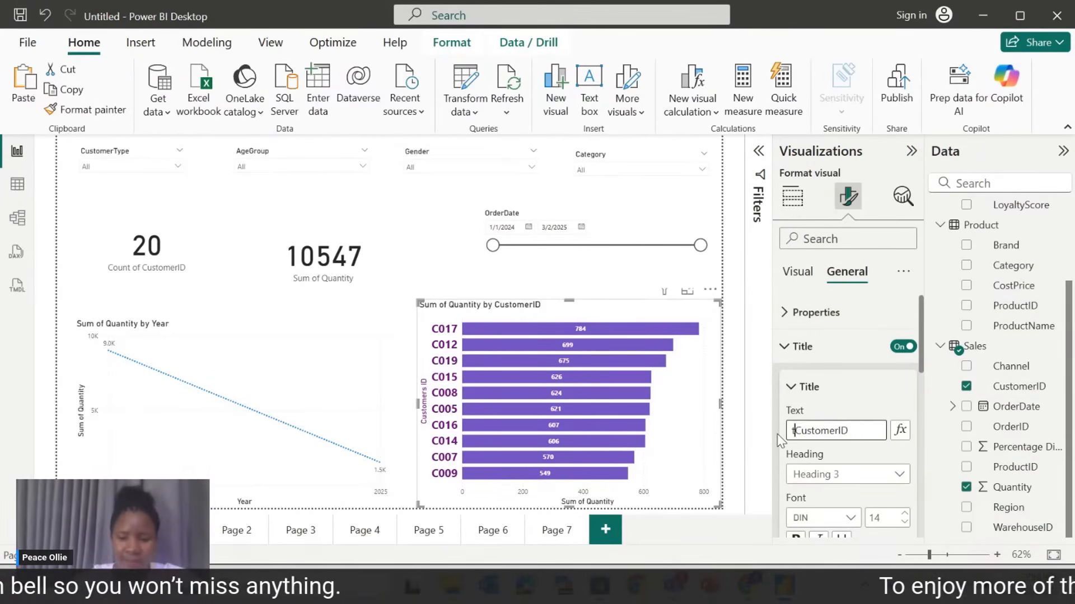
key(BackSpace)
key(BackSpace)
key(BackSpace)
key(BackSpace)
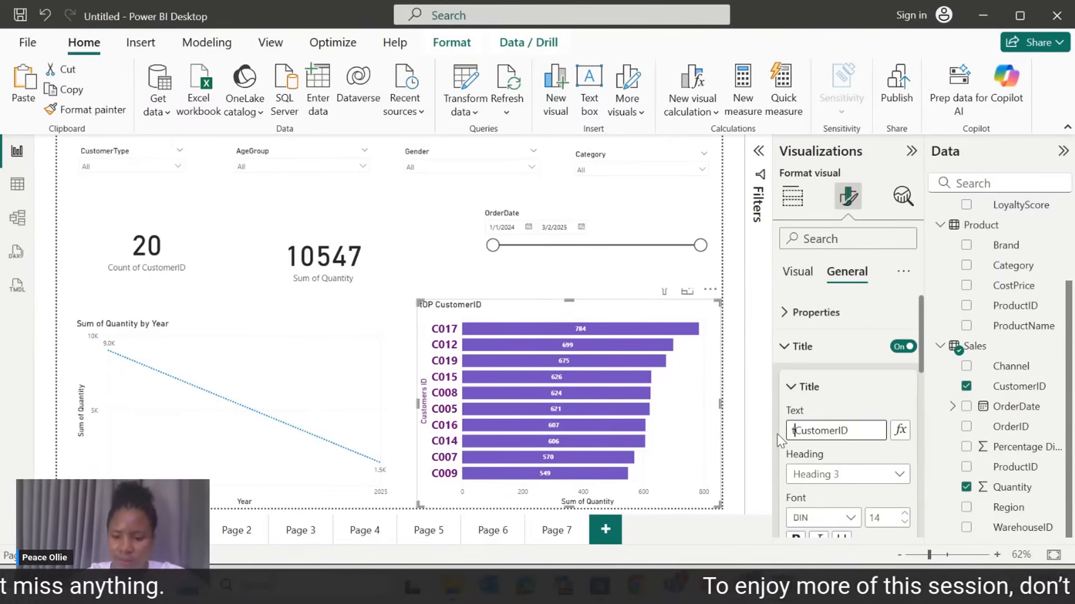
key(Right)
key(Right)
key(Right)
key(Right)
key(Right)
key(Right)
key(Right)
key(Right)
key(Right)
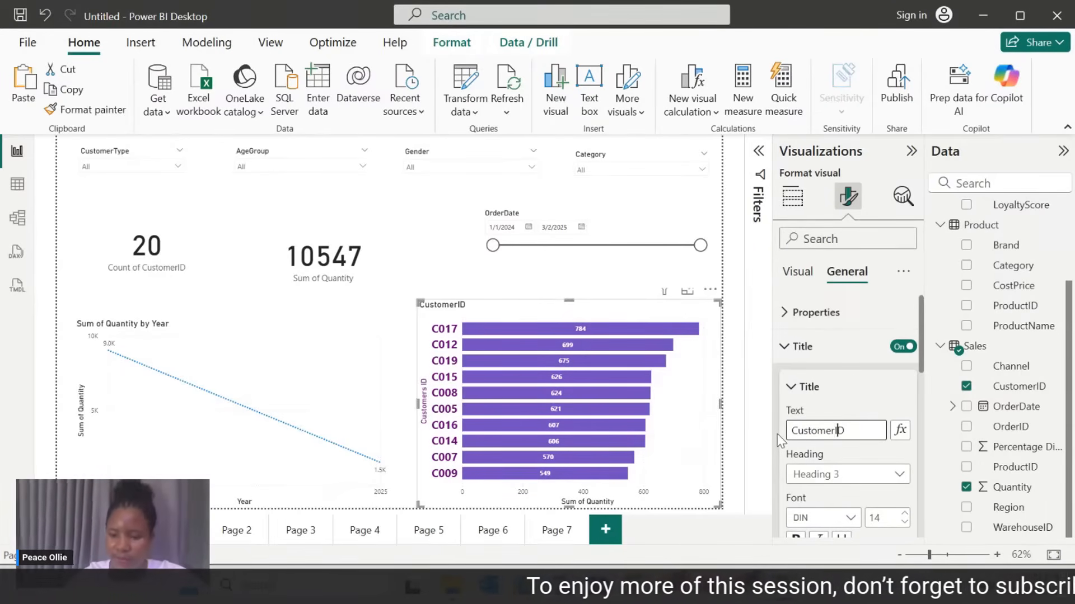
key(BackSpace)
key(BackSpace)
key(BackSpace)
key(BackSpace)
key(BackSpace)
key(BackSpace)
key(BackSpace)
key(BackSpace)
key(BackSpace)
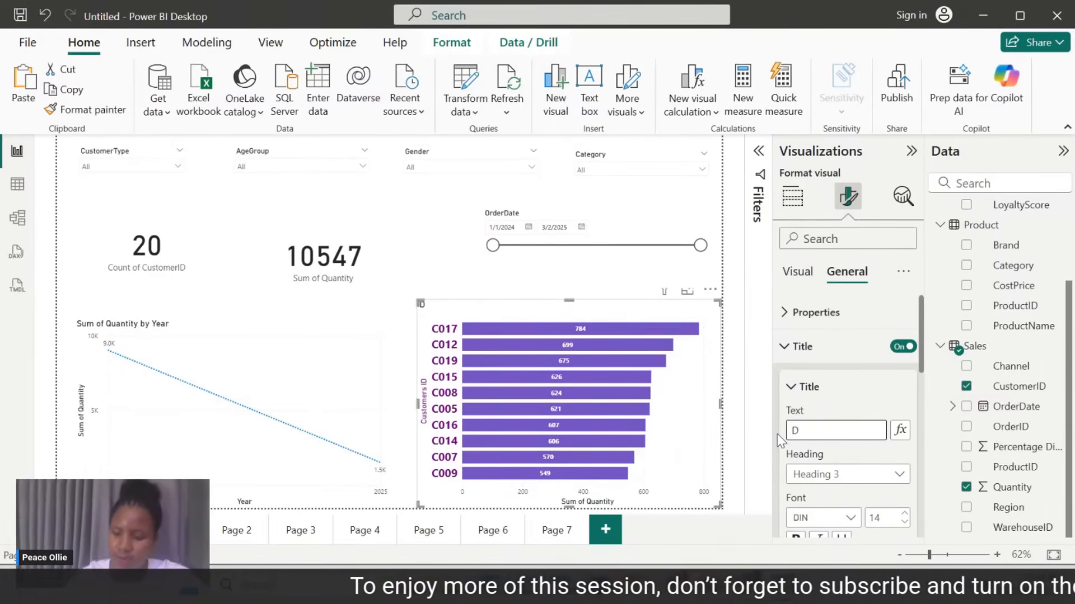
key(Delete)
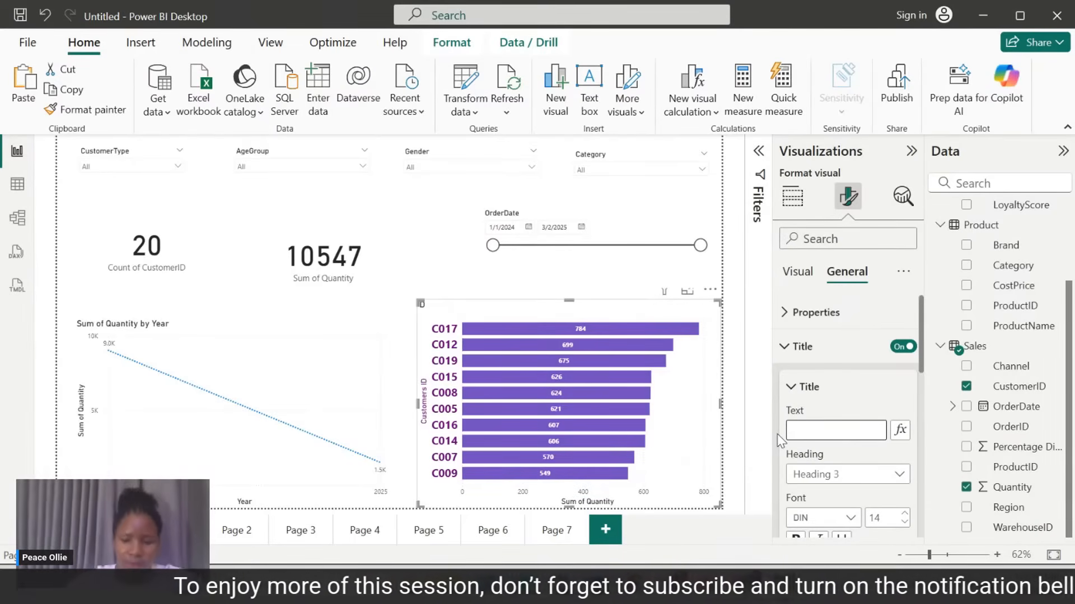
Title the bar chart "Top 10 customers by Quantity".
text(Top )
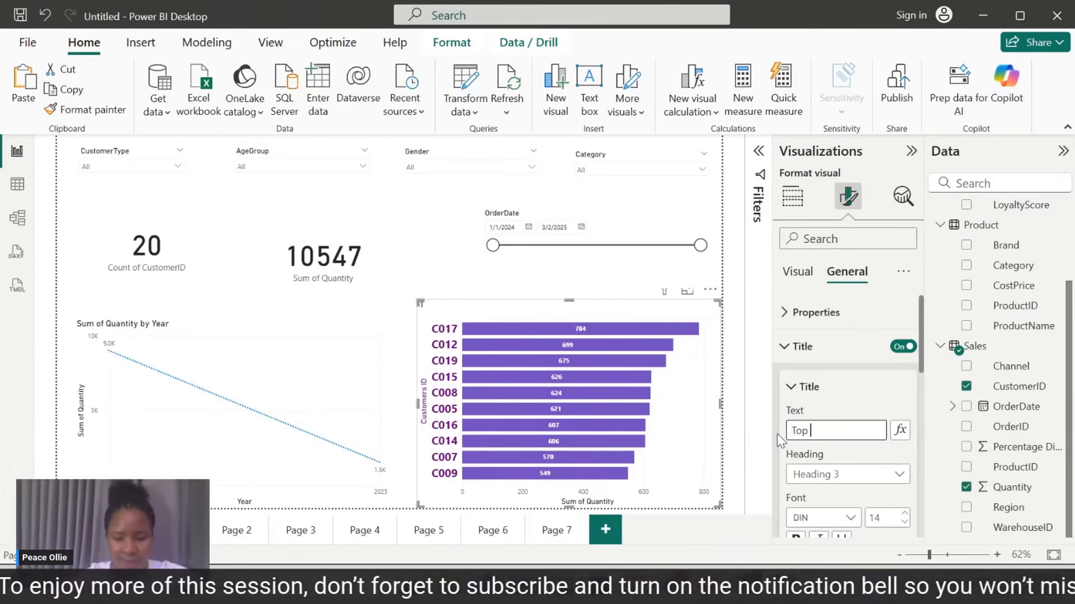
text(10 cus)
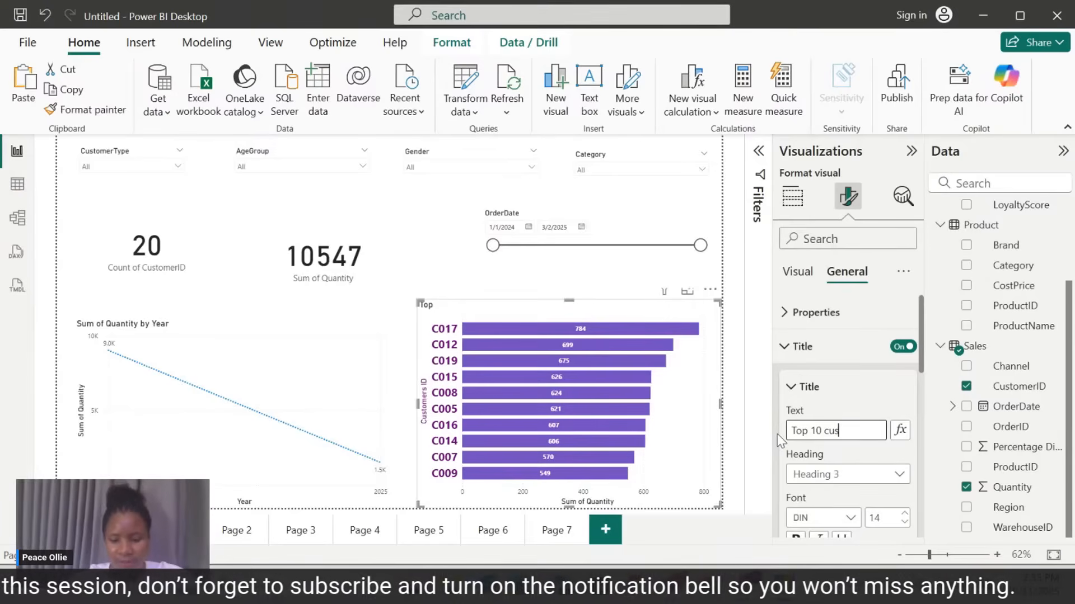
text(tomers by)
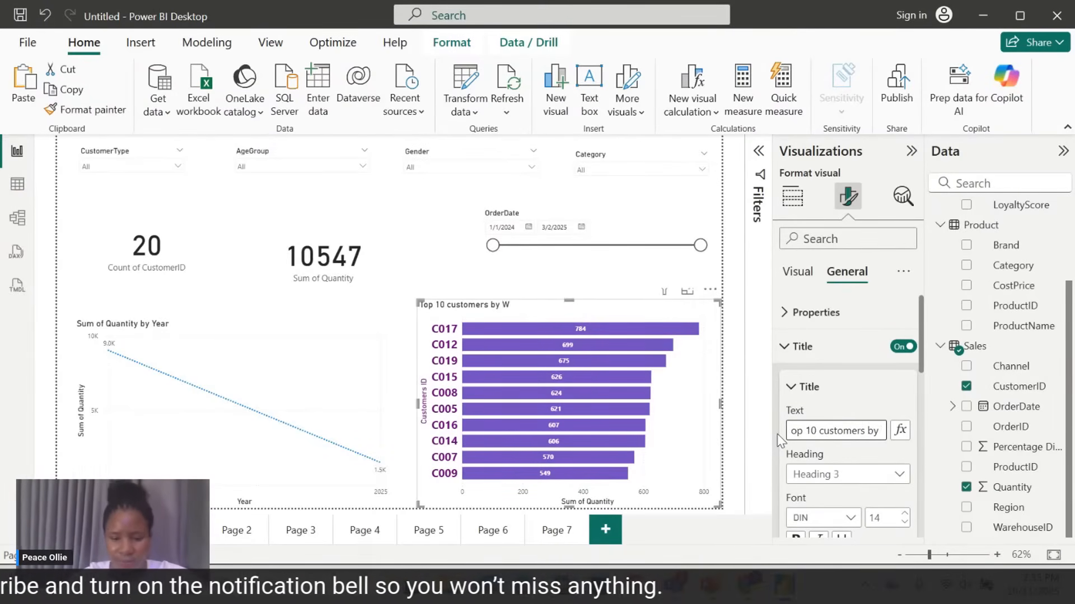
text( Quantity)
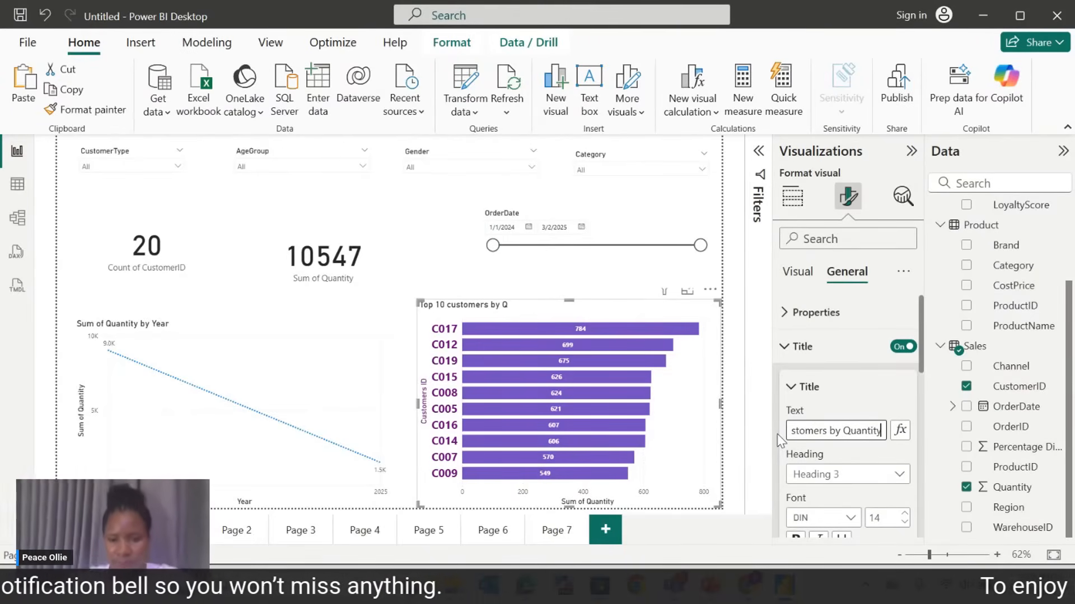
click(858, 401)
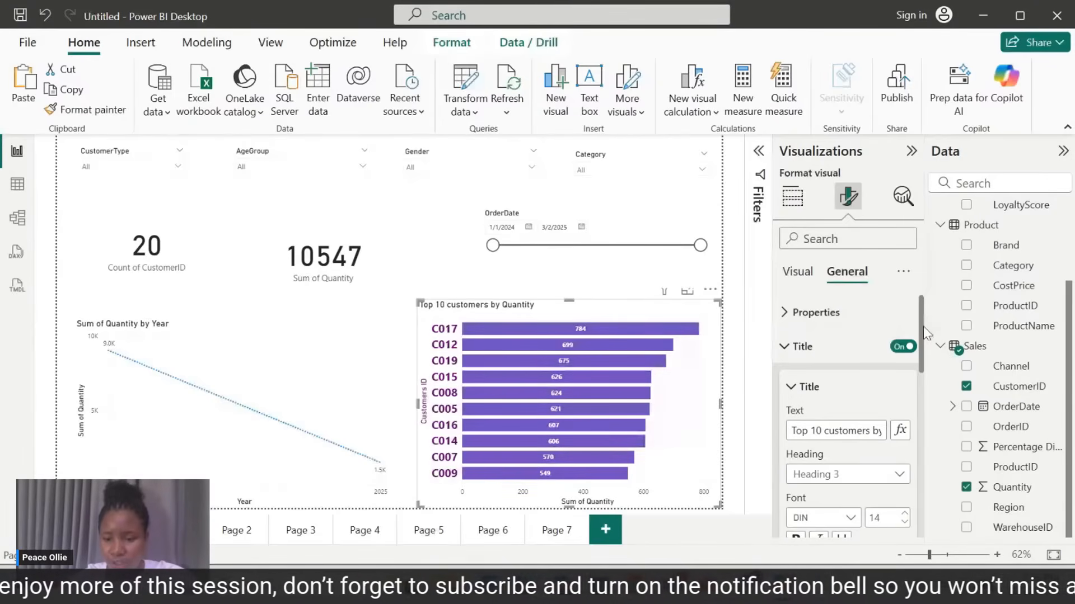
Give the bar chart's title a dark purple background and white text.
scroll(923, 327, down, 2)
click(818, 497)
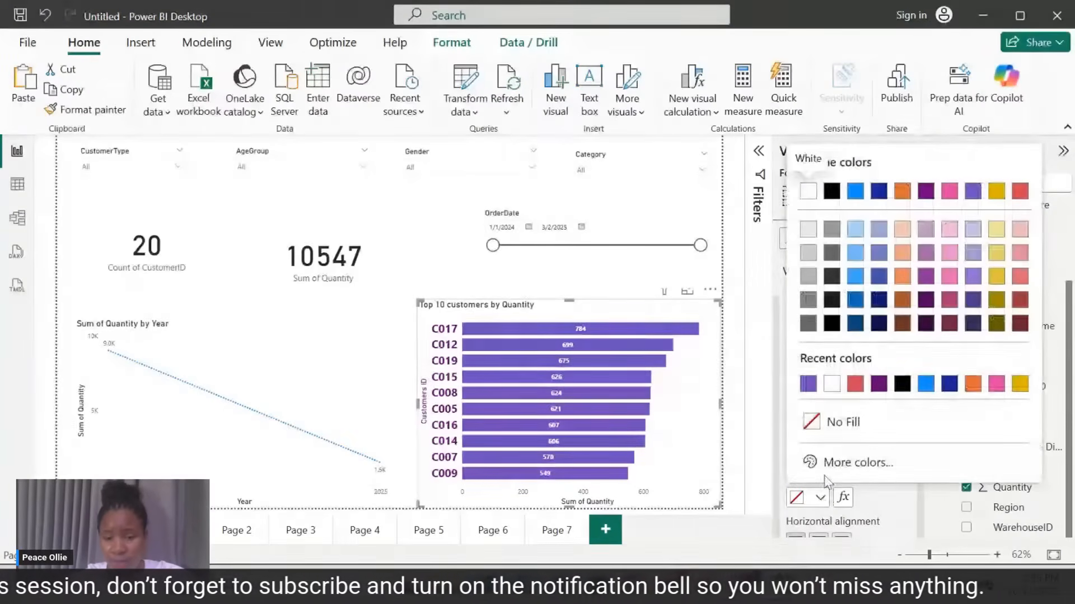
click(879, 384)
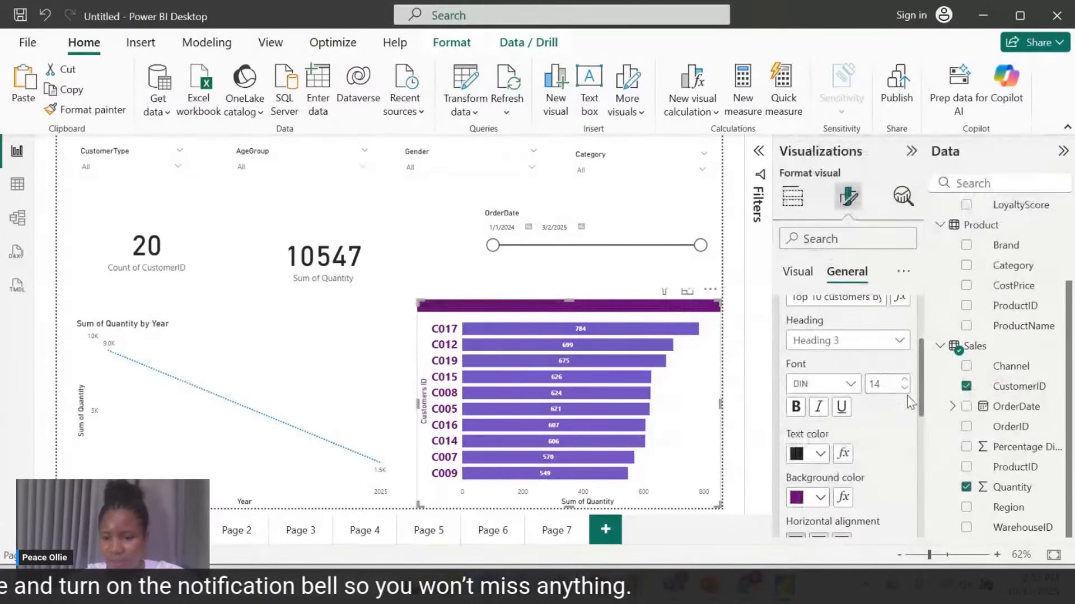
click(820, 453)
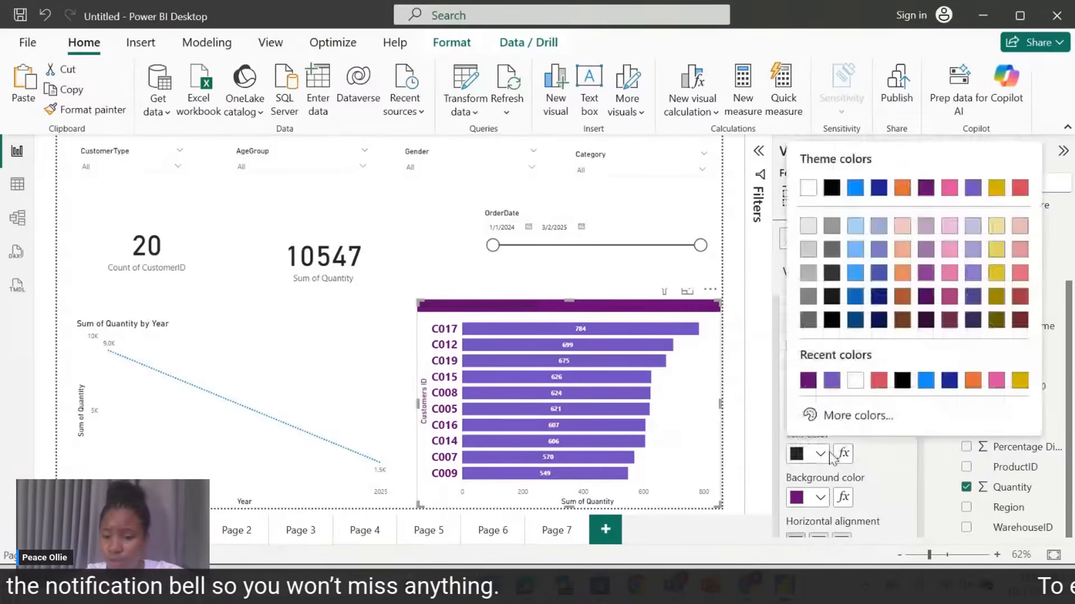
click(853, 381)
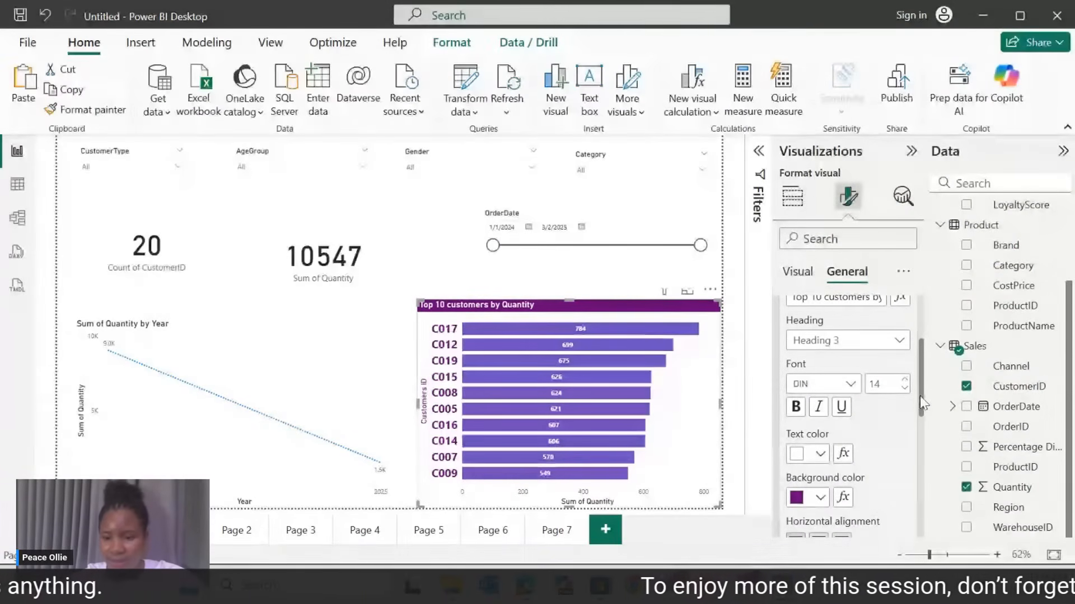
Center the bar chart's title horizontally and collapse the title text settings.
drag(921, 396, 921, 415)
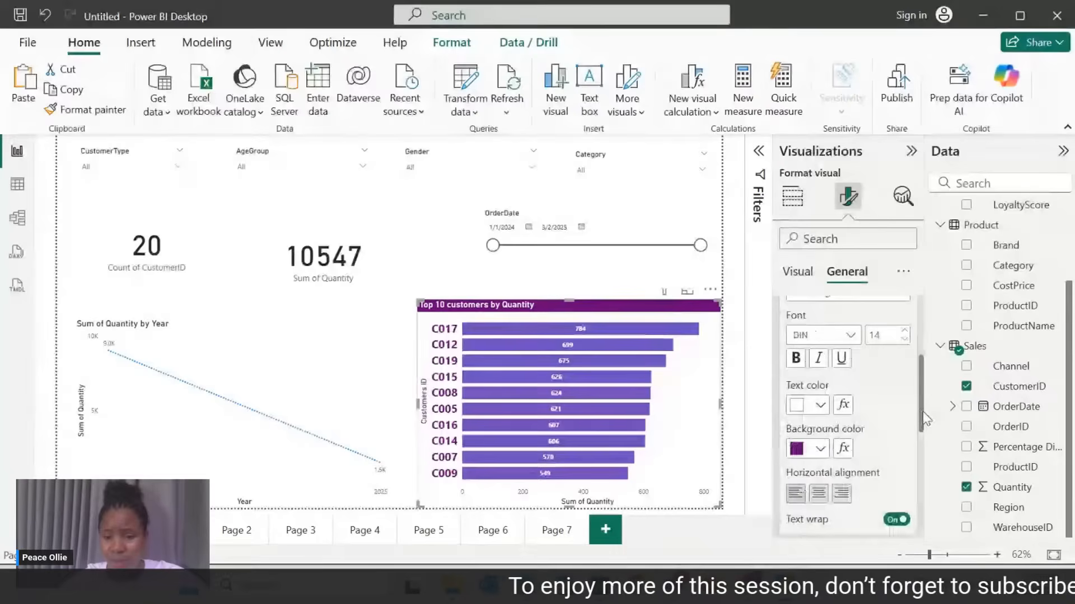
click(826, 498)
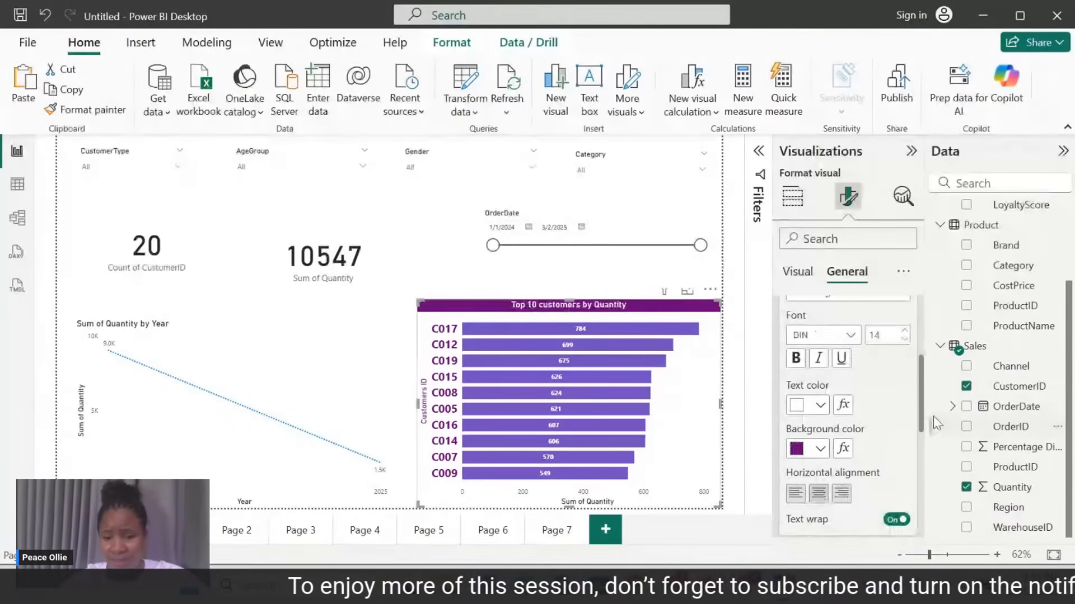
mouse_move(921, 415)
mouse_down()
mouse_move(924, 426)
mouse_move(918, 354)
mouse_move(918, 431)
mouse_up()
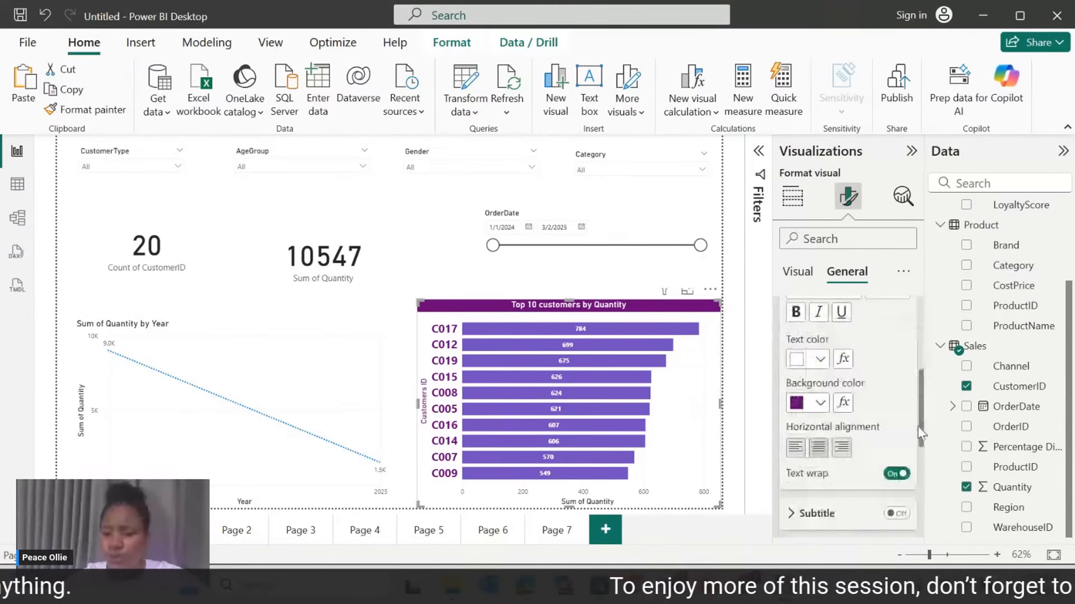
drag(920, 432, 920, 358)
click(792, 386)
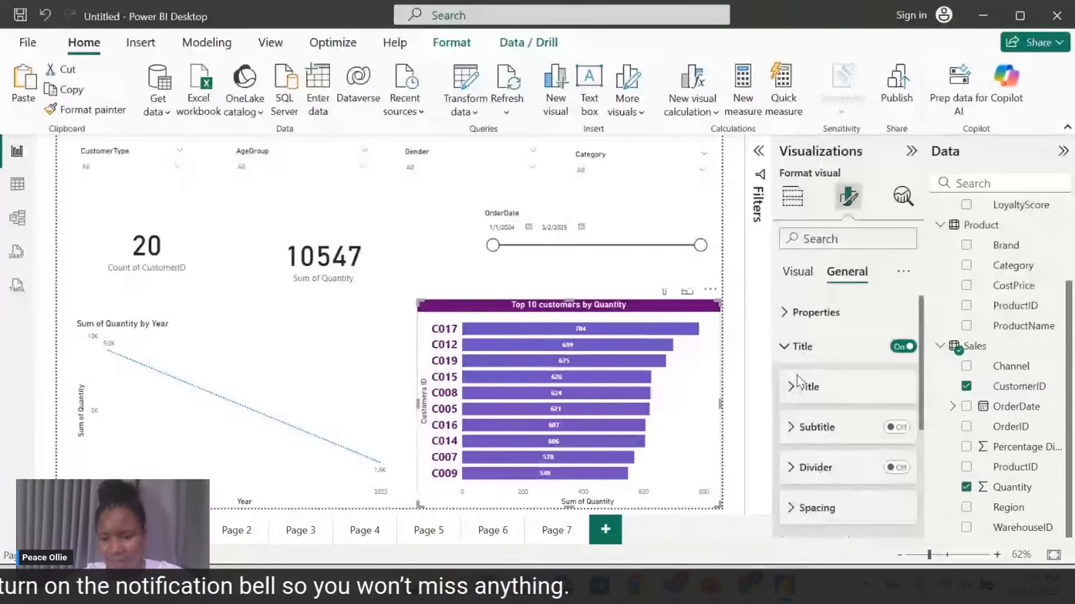
Set the bar chart's background color to the red from the recent colors.
scroll(797, 382, down, 3)
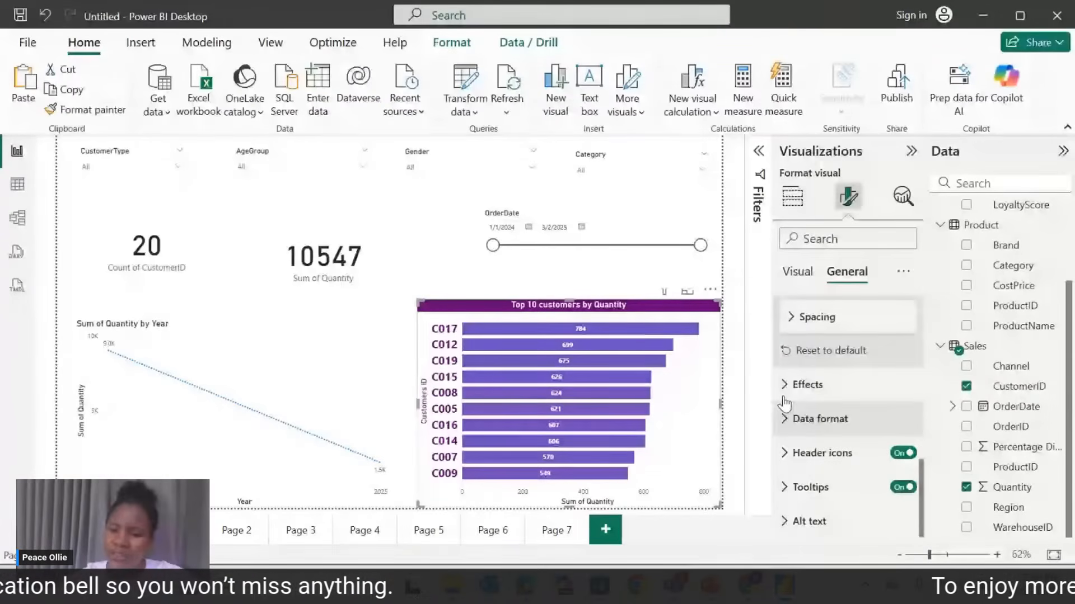
click(785, 397)
scroll(812, 421, down, 1)
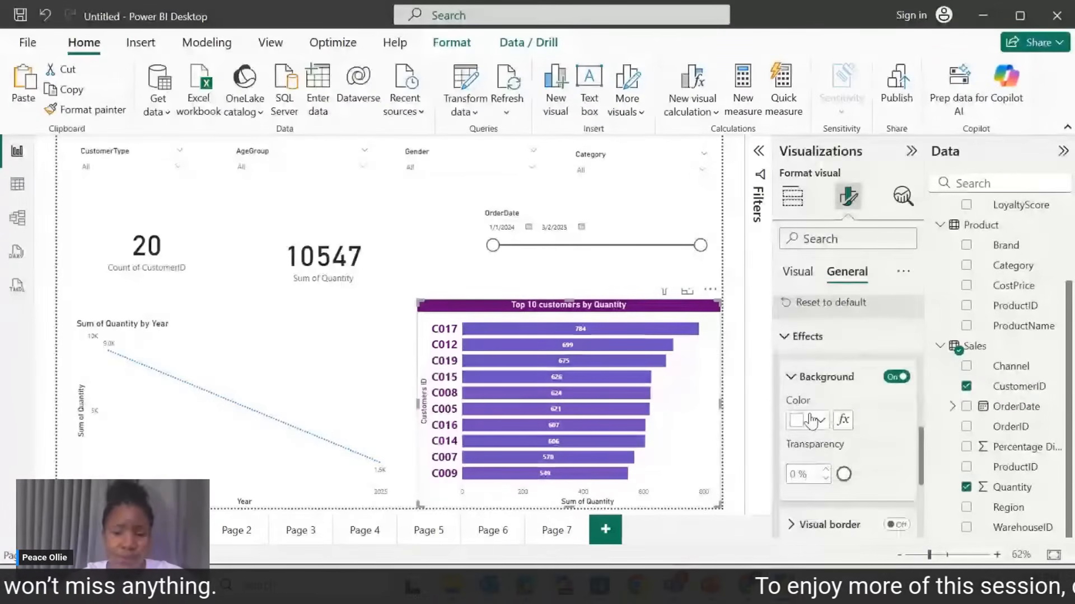
click(812, 421)
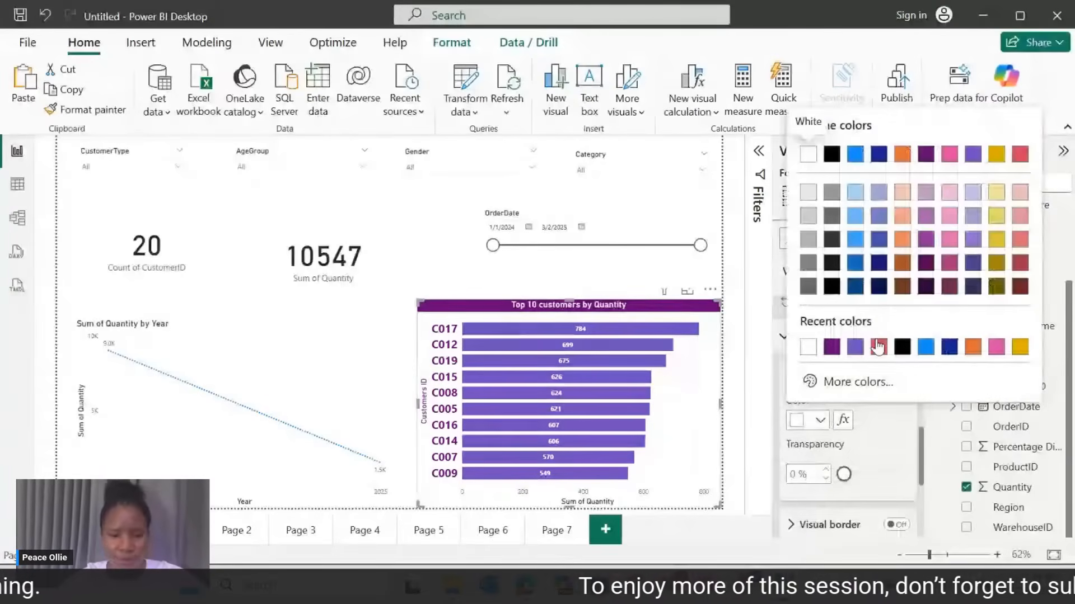
click(878, 347)
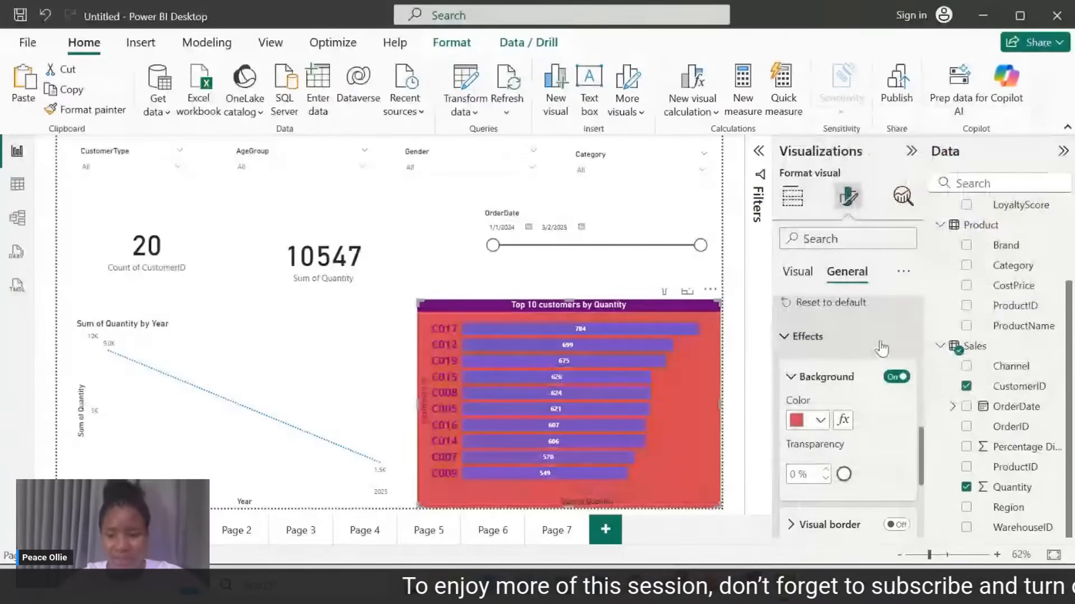
Set the bar chart's background color to white with 100% transparency.
click(812, 421)
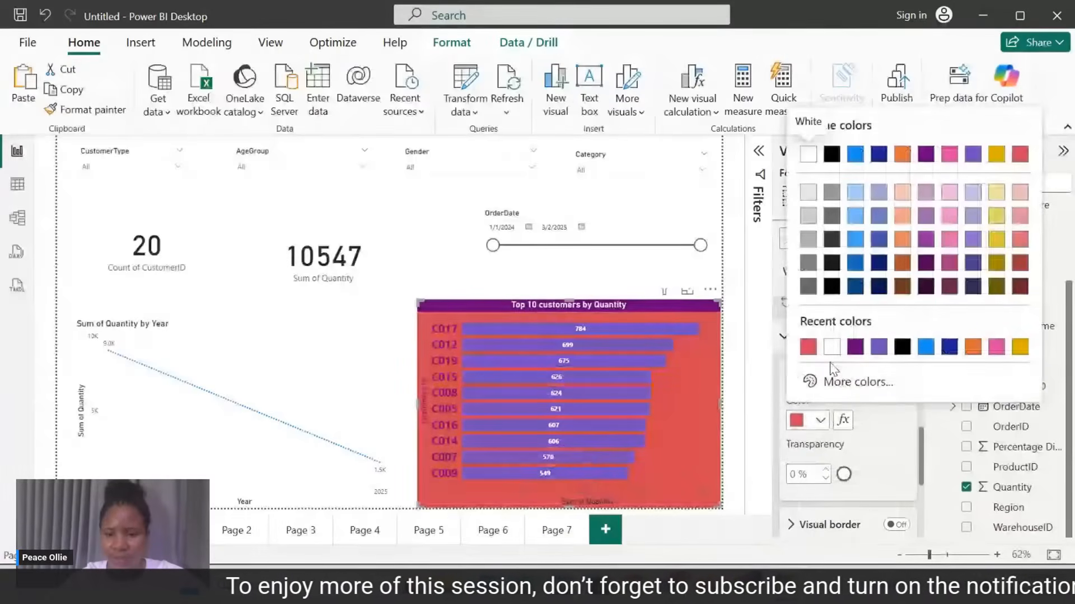
click(832, 349)
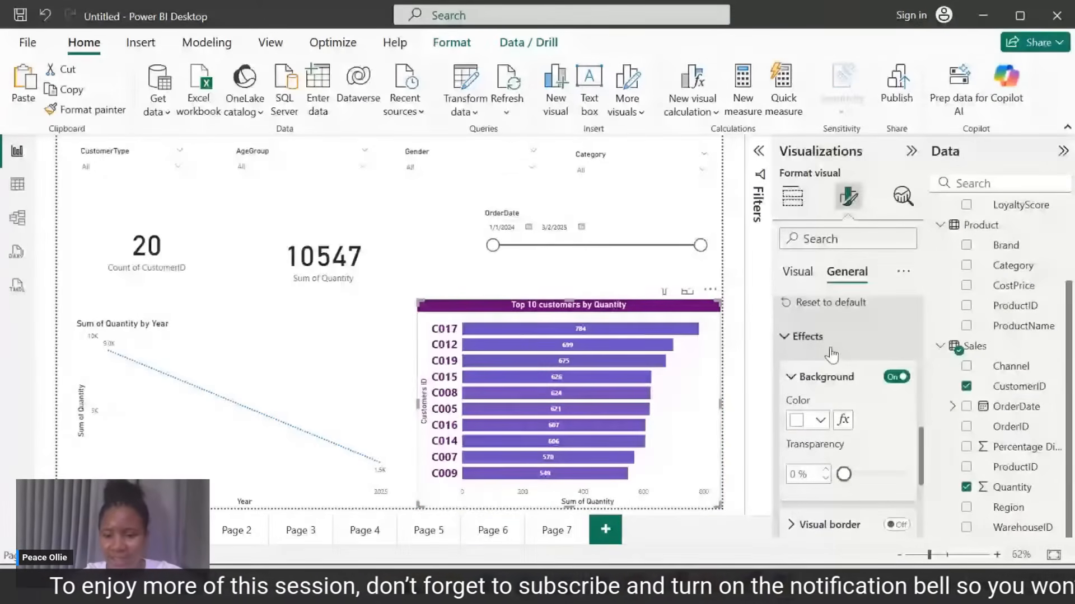
drag(844, 475, 929, 473)
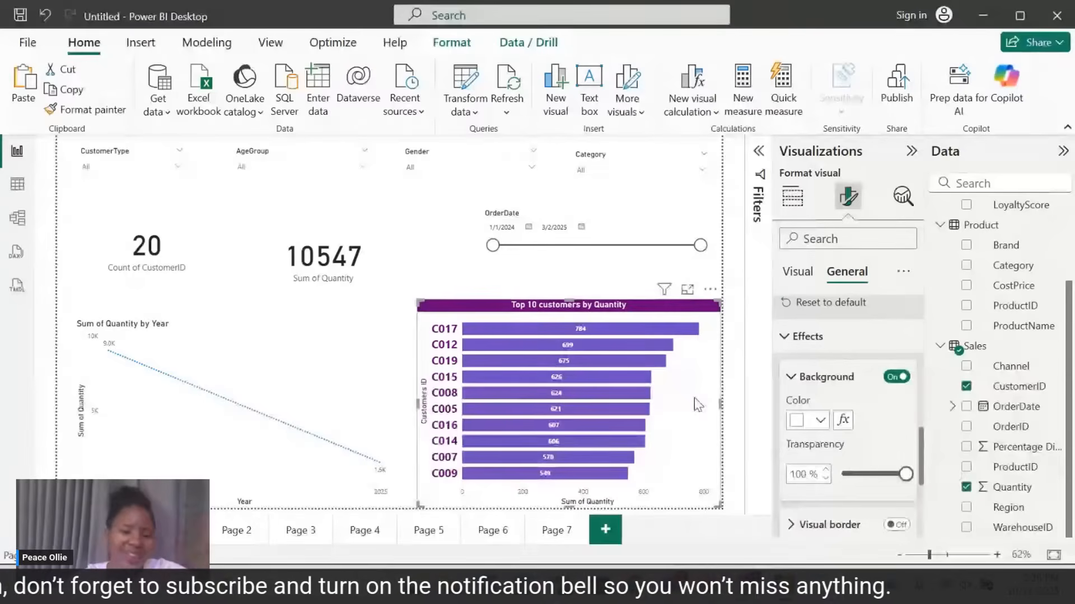
drag(689, 370, 663, 360)
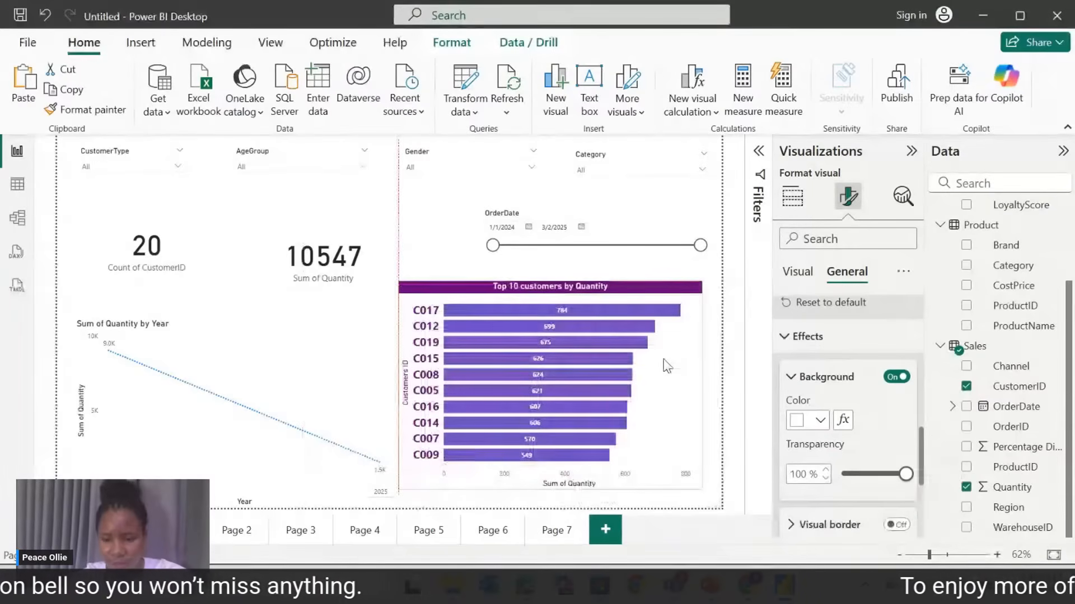
Turn on the bar chart's visual border and color it the lighter gold theme shade.
mouse_move(922, 451)
mouse_down()
mouse_move(918, 499)
mouse_move(916, 467)
mouse_up()
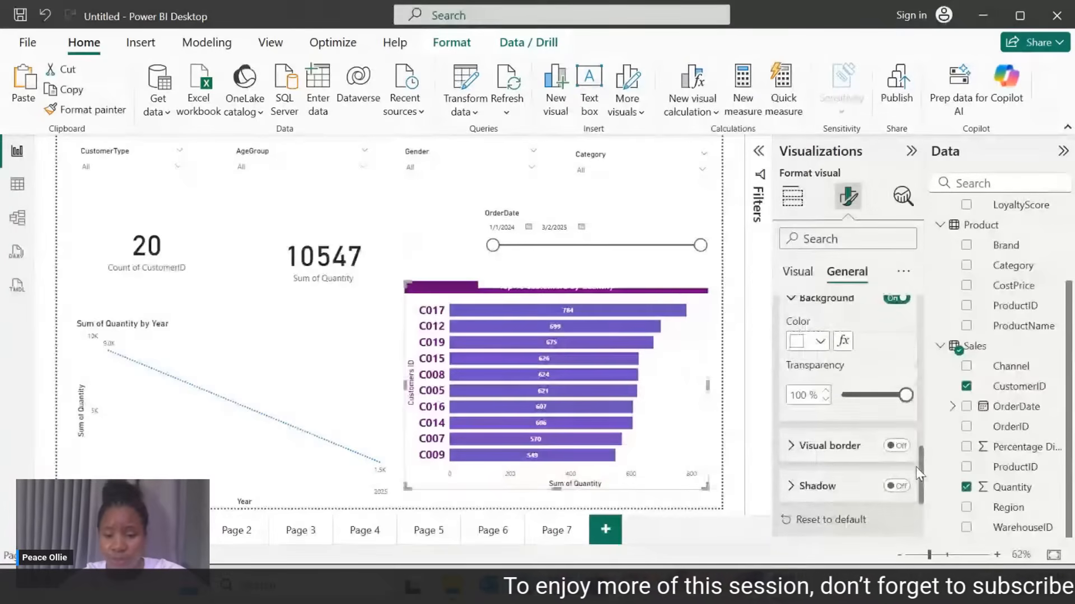
click(893, 445)
drag(657, 361, 654, 363)
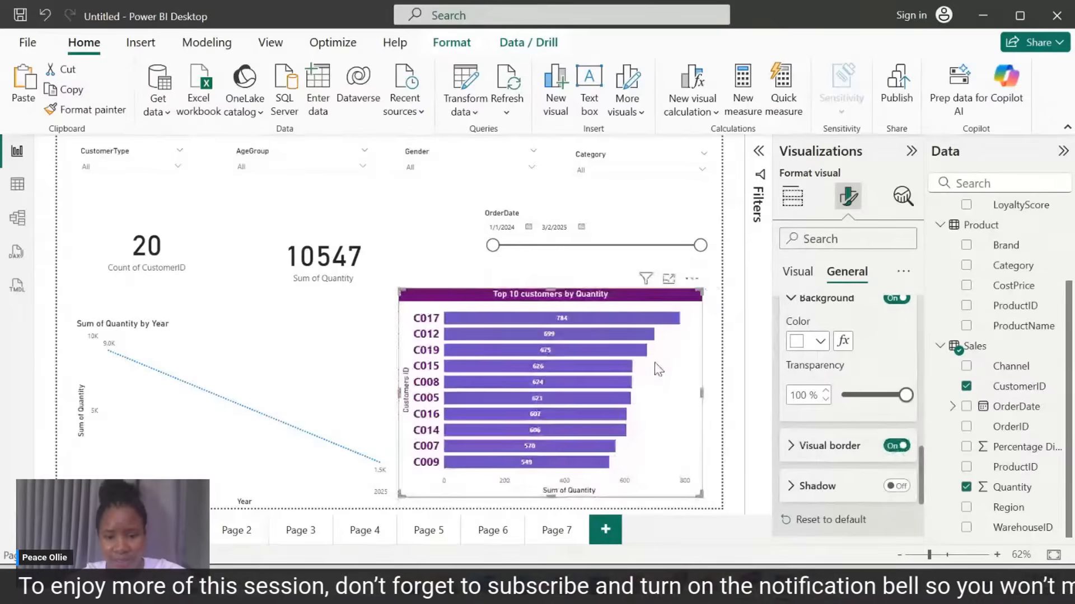
click(359, 363)
mouse_move(677, 368)
mouse_down()
mouse_move(697, 369)
mouse_move(690, 361)
mouse_up()
click(798, 449)
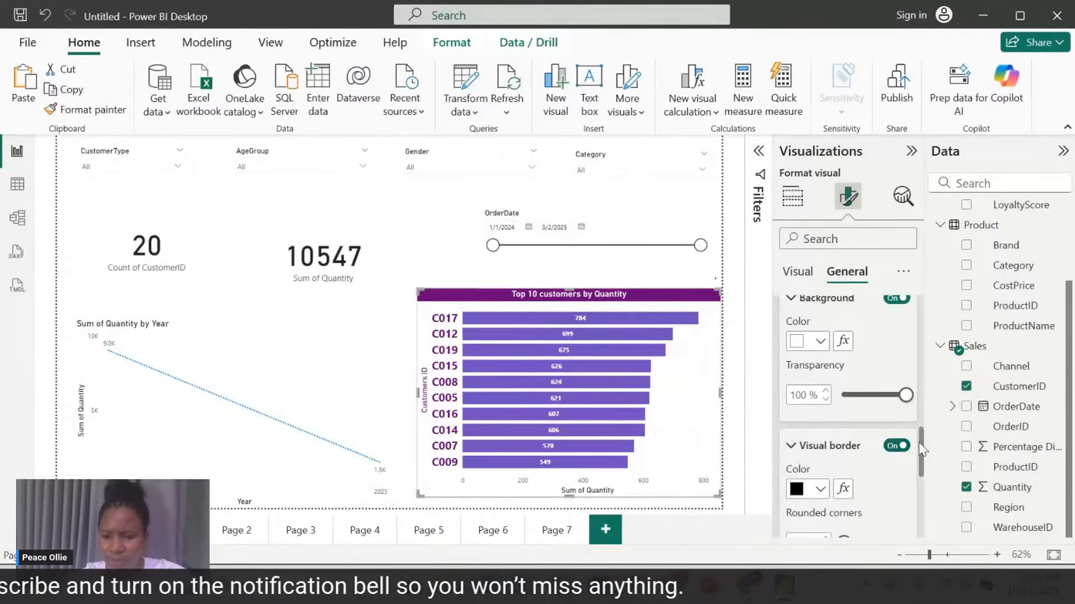
drag(921, 448, 921, 462)
click(820, 425)
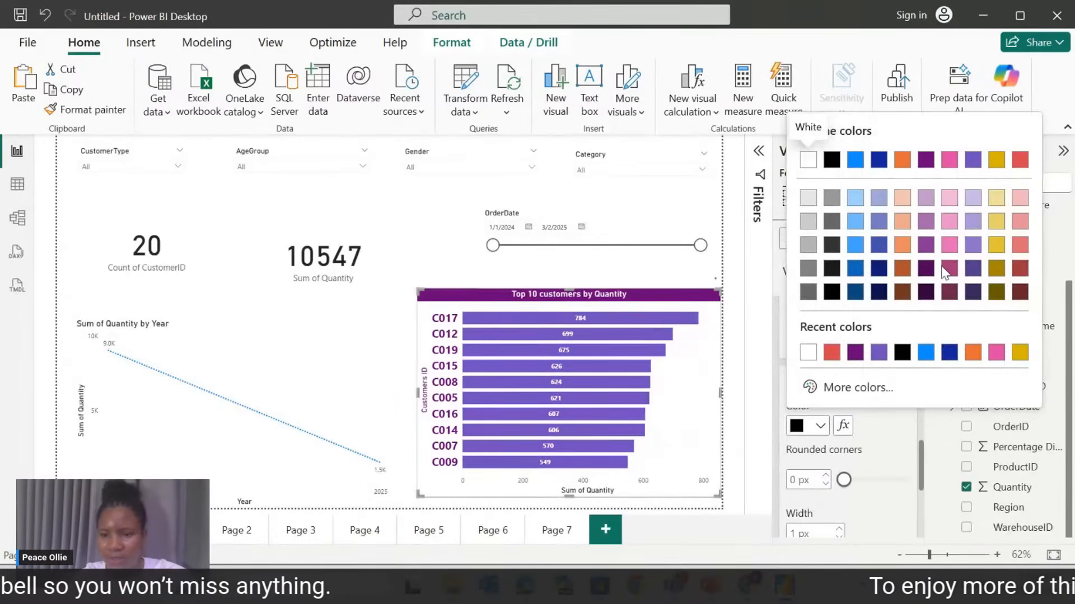
click(996, 244)
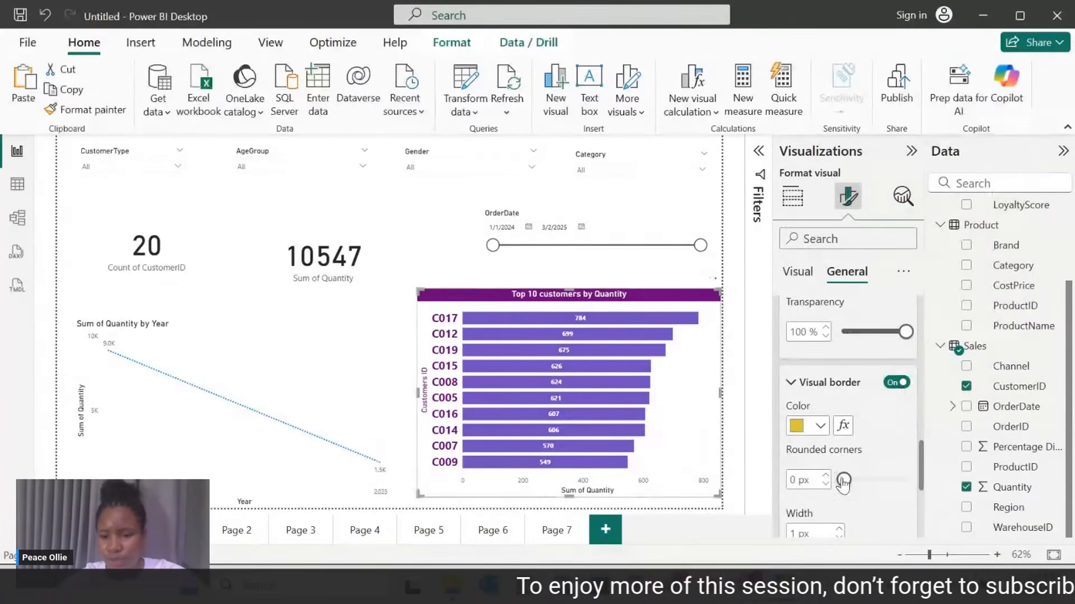
Set the rounded corners of the bar chart's border to 20 px.
drag(843, 481, 865, 482)
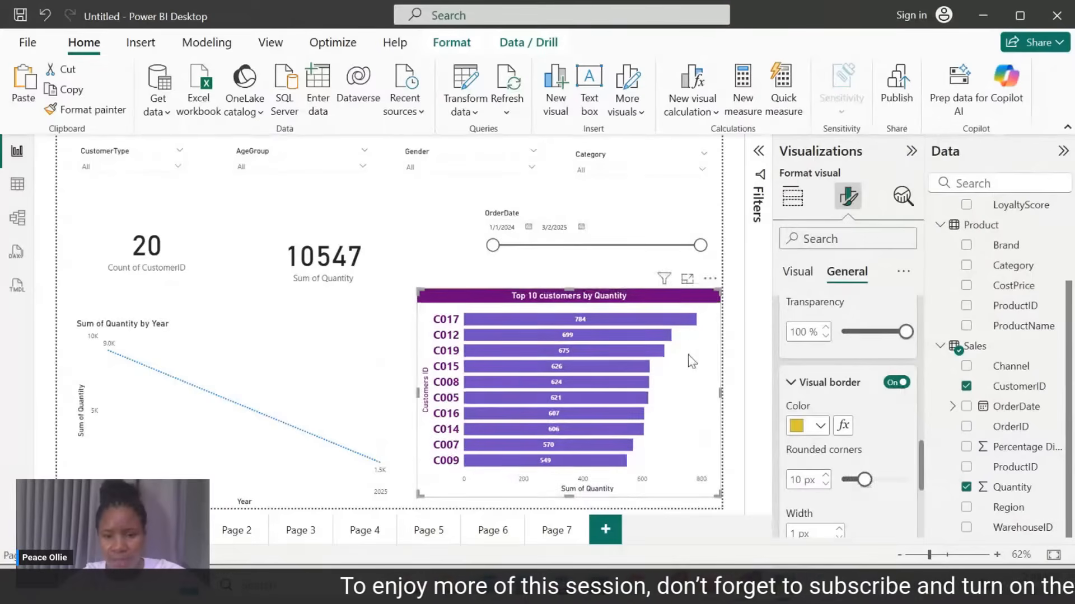
drag(692, 345, 673, 344)
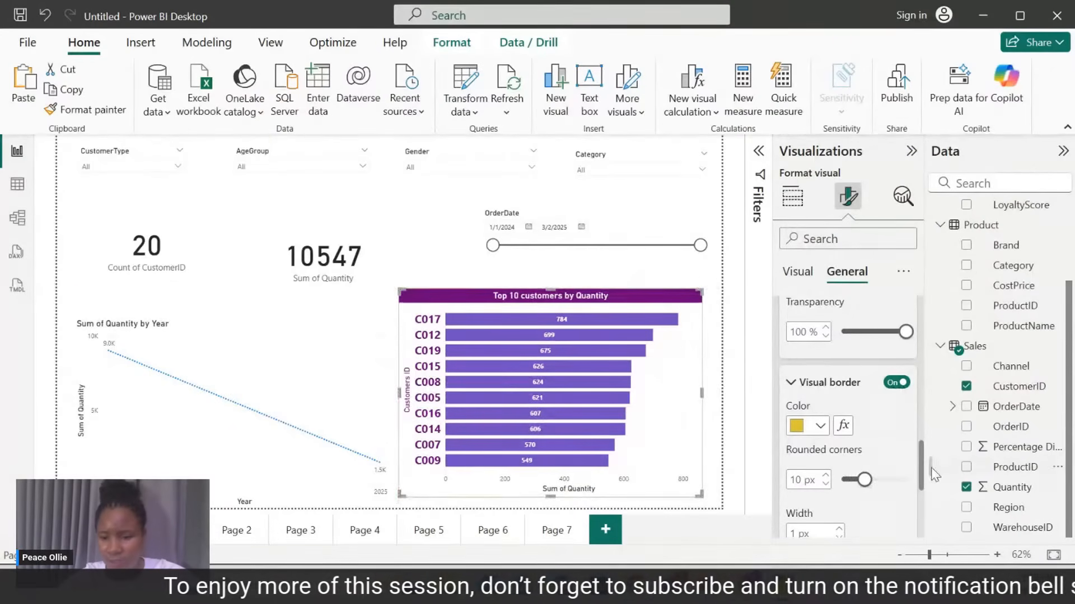
drag(868, 486, 885, 488)
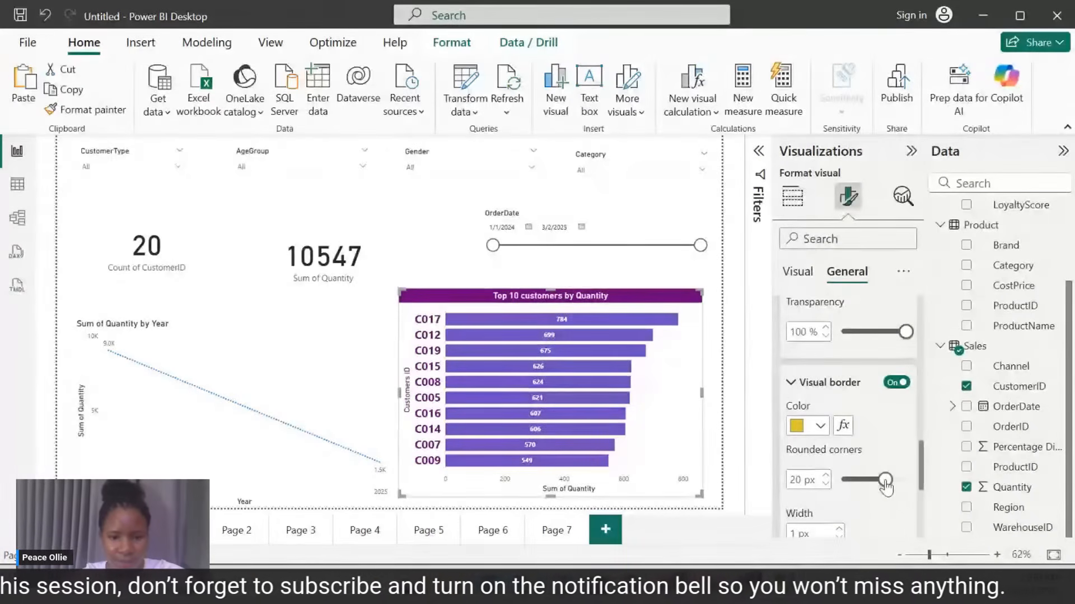
Move the Sum of Quantity card, the OrderDate slicer and the bar chart higher on the report page.
click(372, 257)
drag(372, 257, 333, 220)
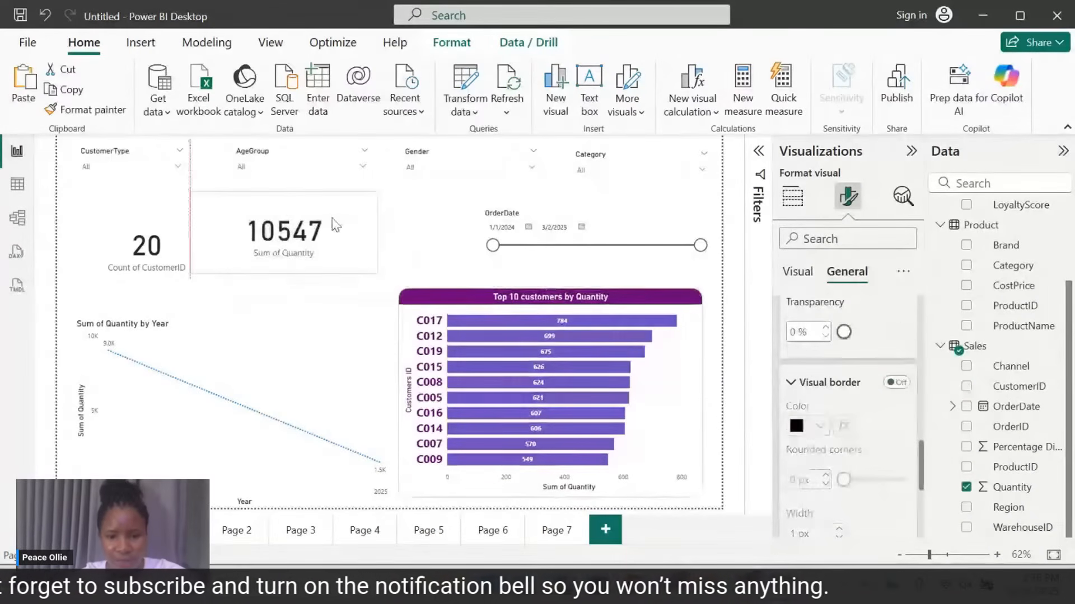
drag(558, 300, 558, 278)
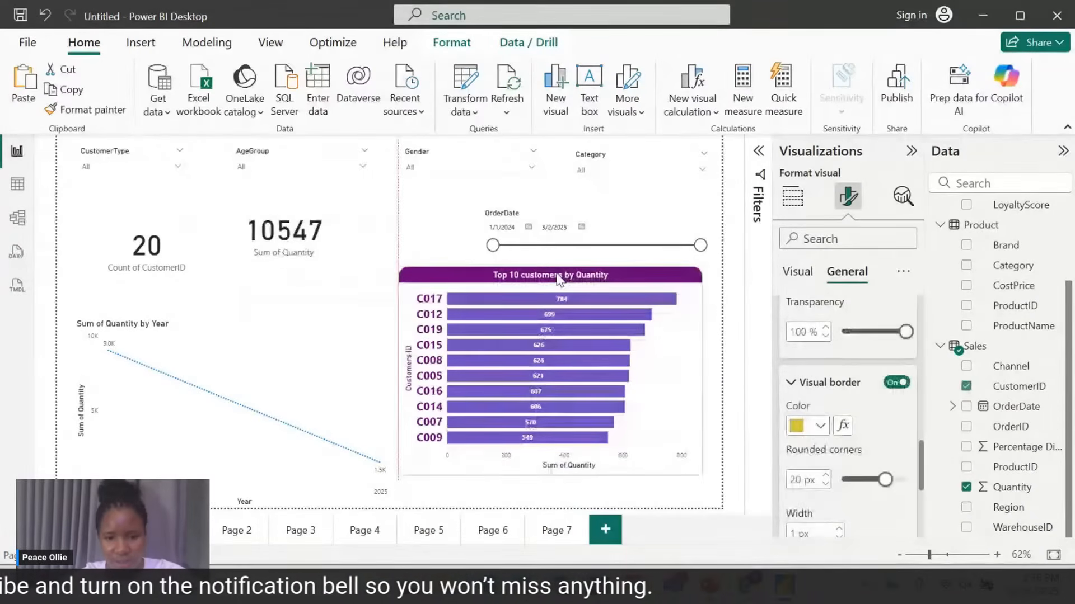
click(349, 303)
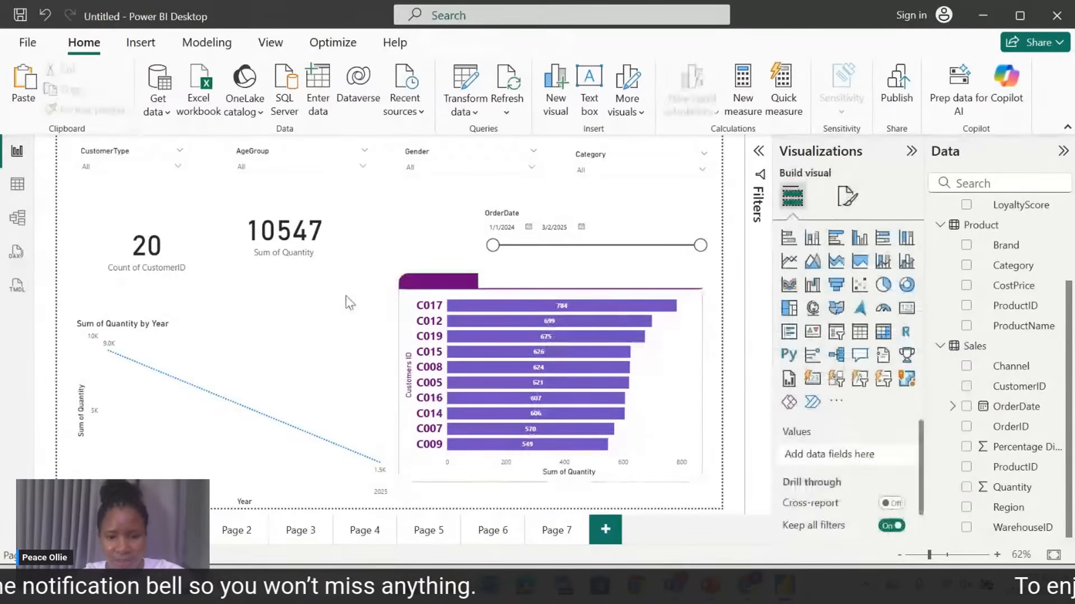
drag(543, 252, 518, 193)
drag(666, 337, 672, 310)
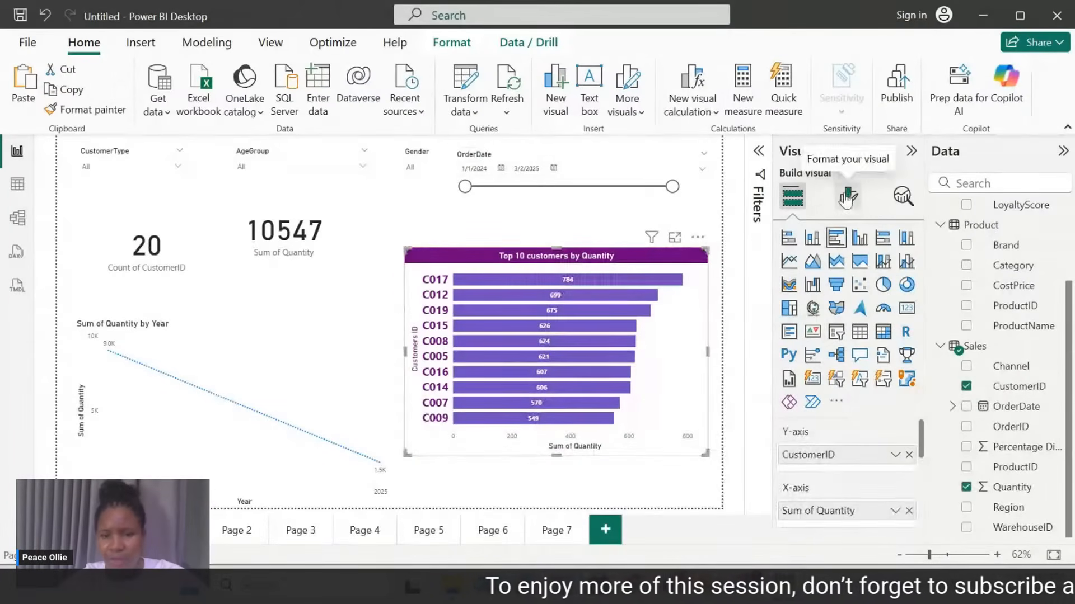
Turn on the shadow effect for the bar chart and expand the shadow settings.
click(848, 196)
click(848, 272)
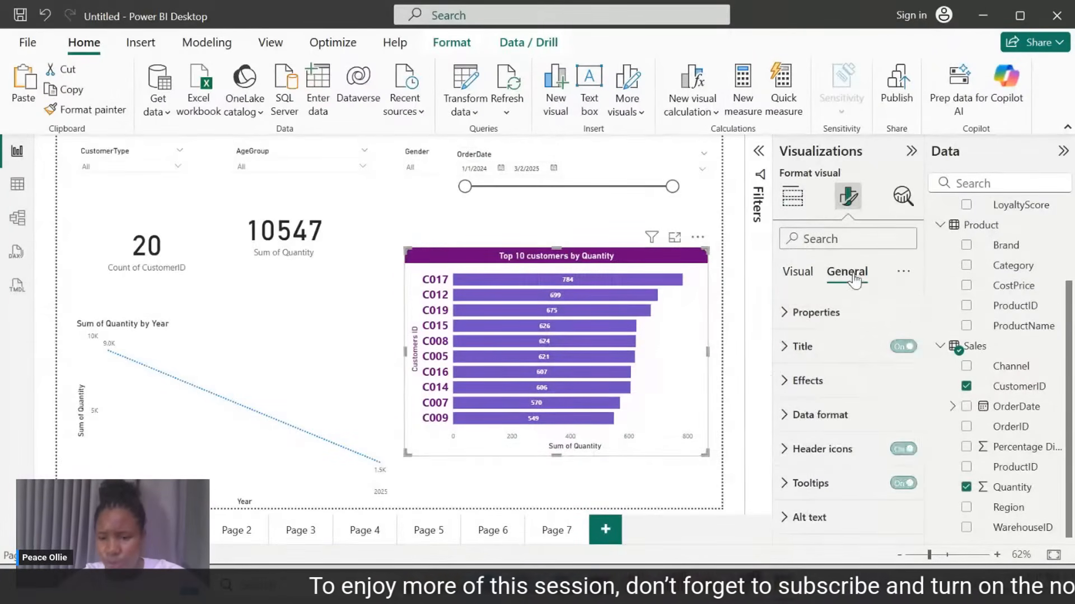
click(784, 385)
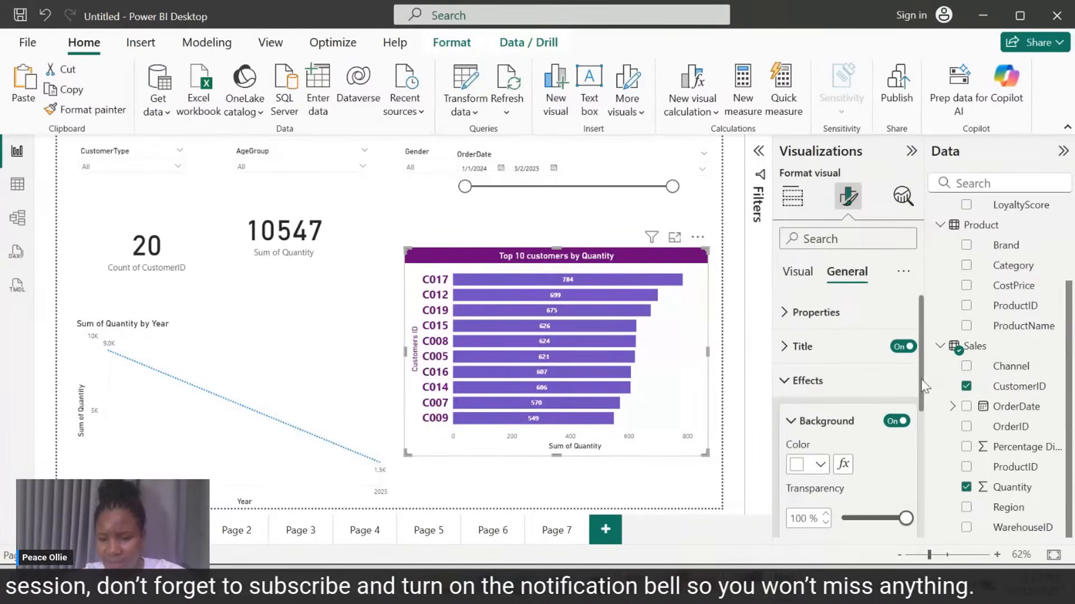
scroll(924, 386, down, 7)
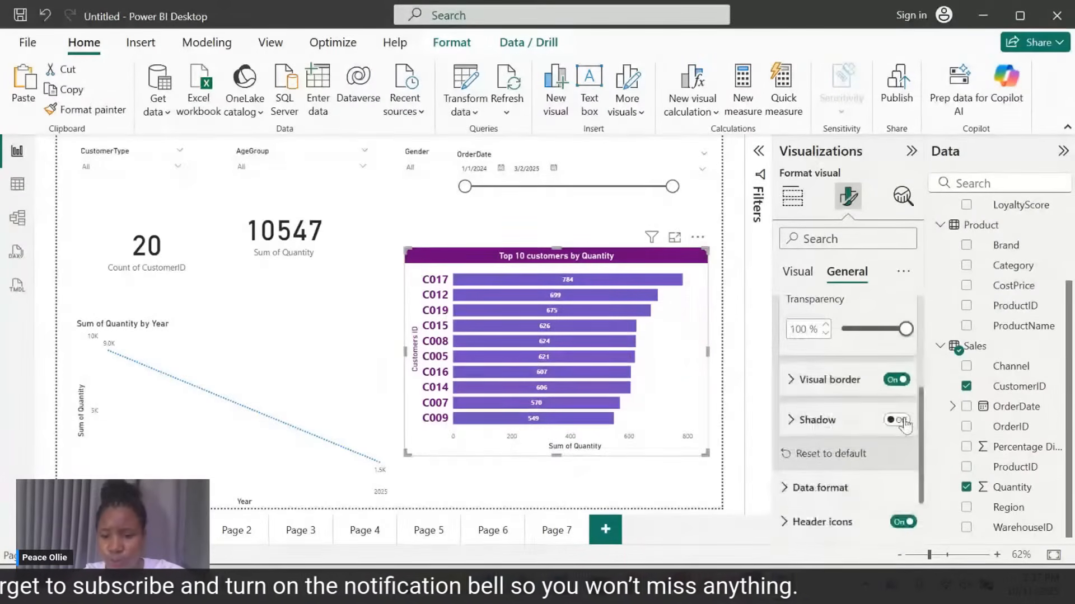
click(893, 422)
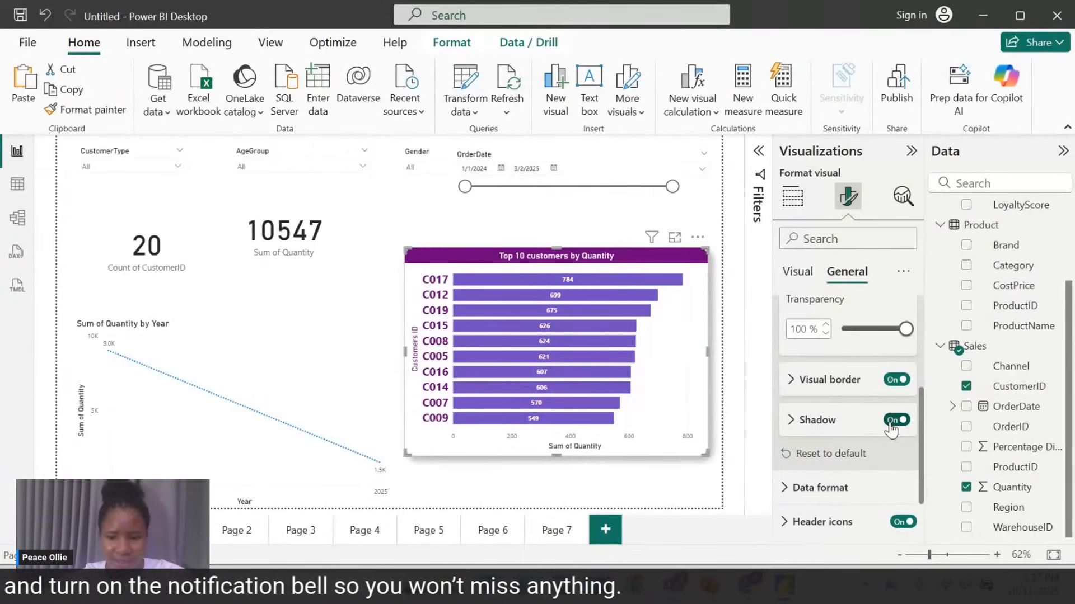
click(790, 421)
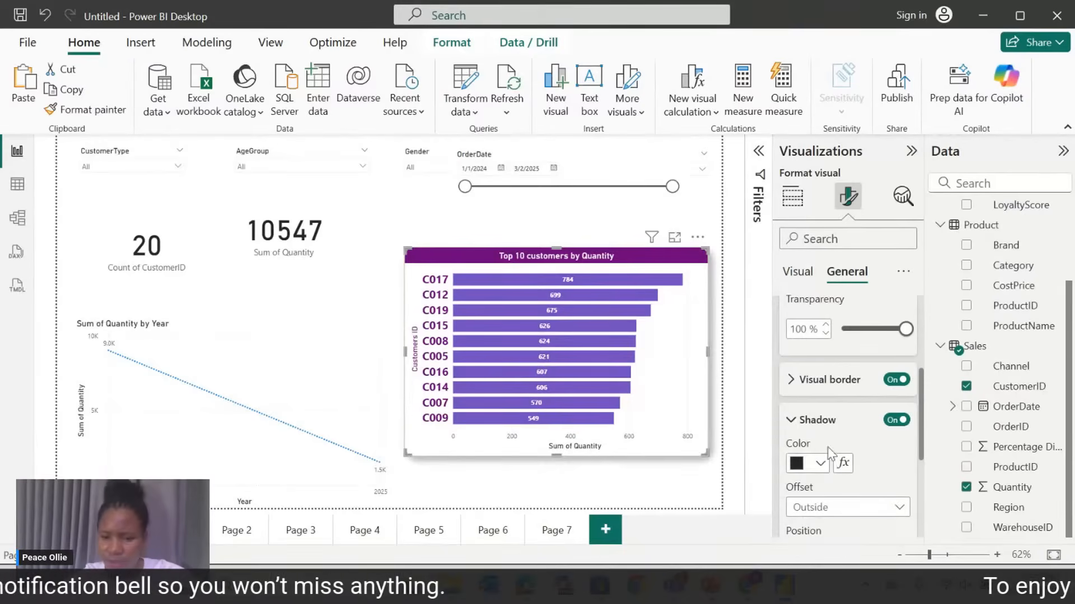
Try gold as the bar chart's shadow color and replace it with the lighter purple from the recent colors.
click(820, 463)
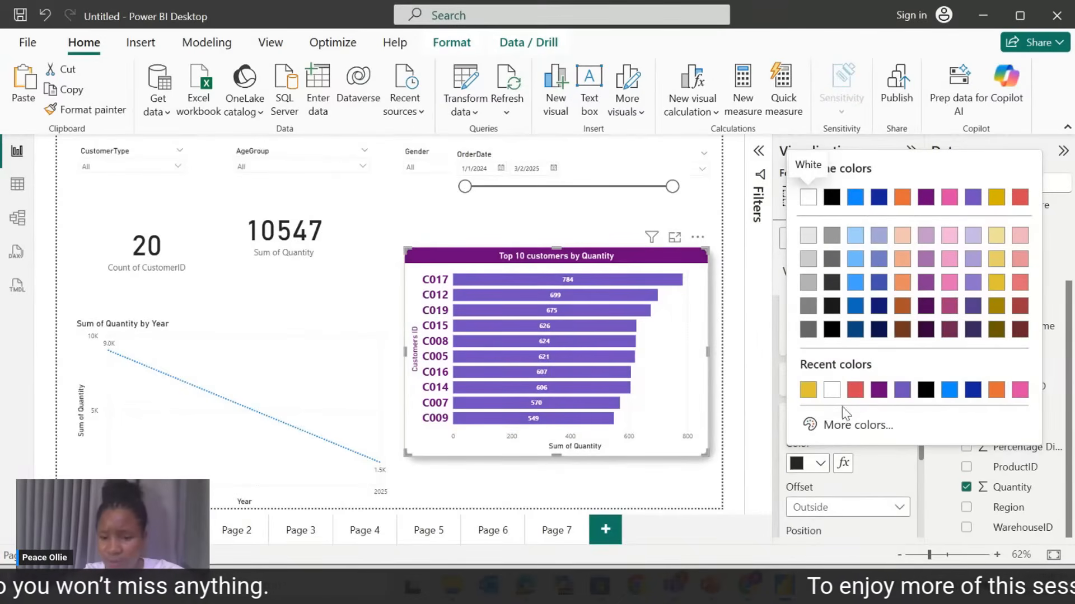
click(807, 389)
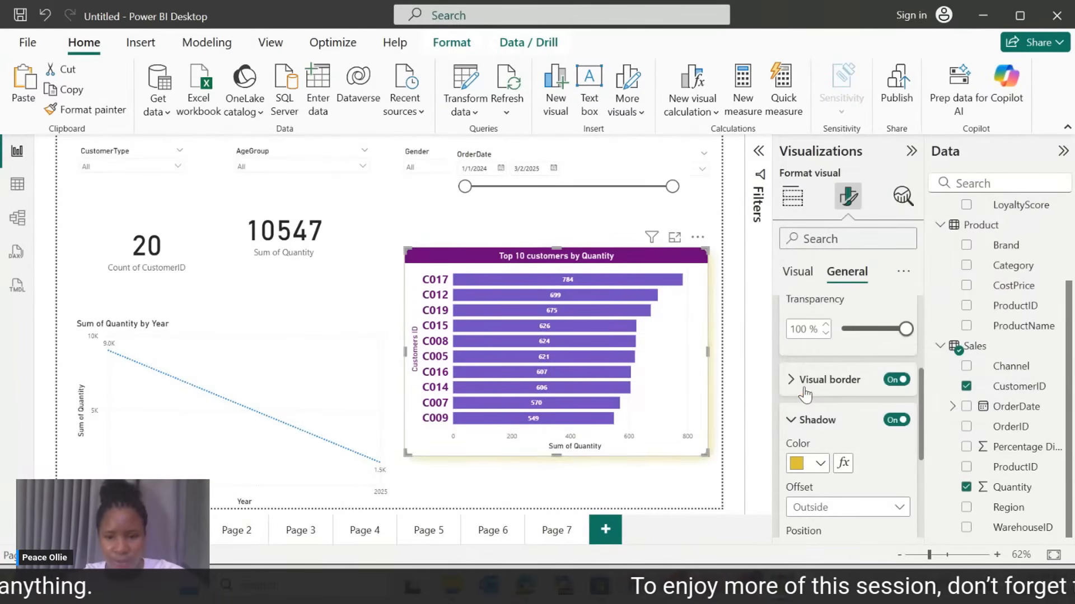
drag(643, 326, 649, 339)
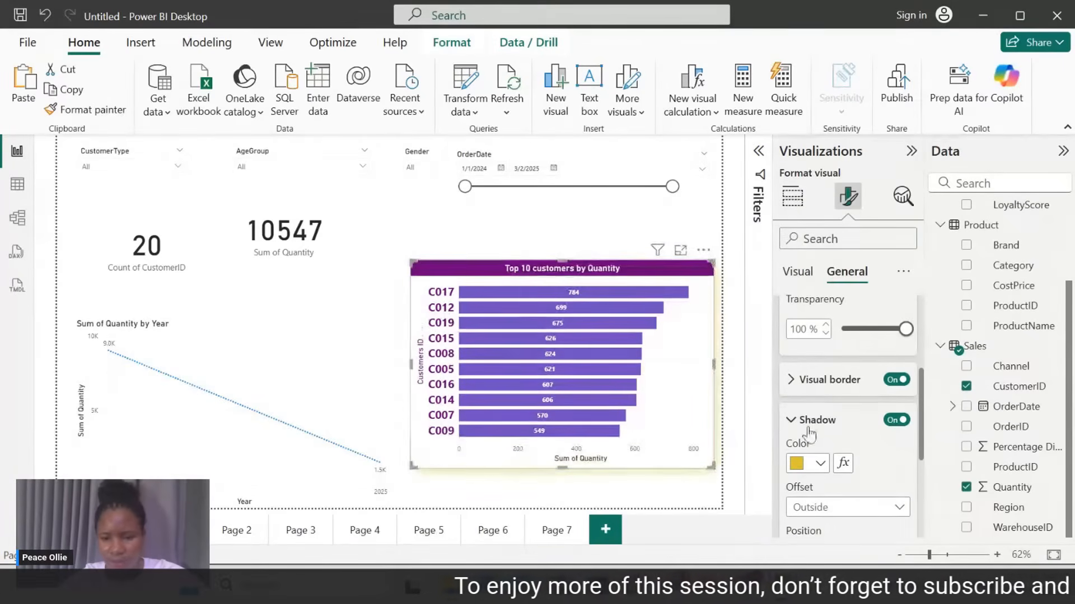
click(819, 464)
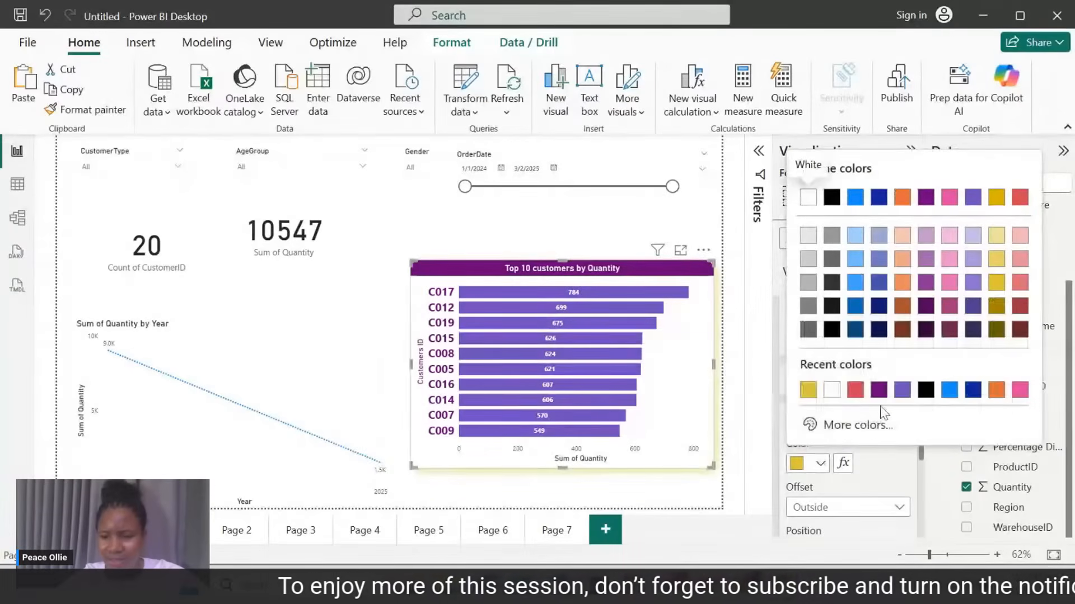
click(902, 389)
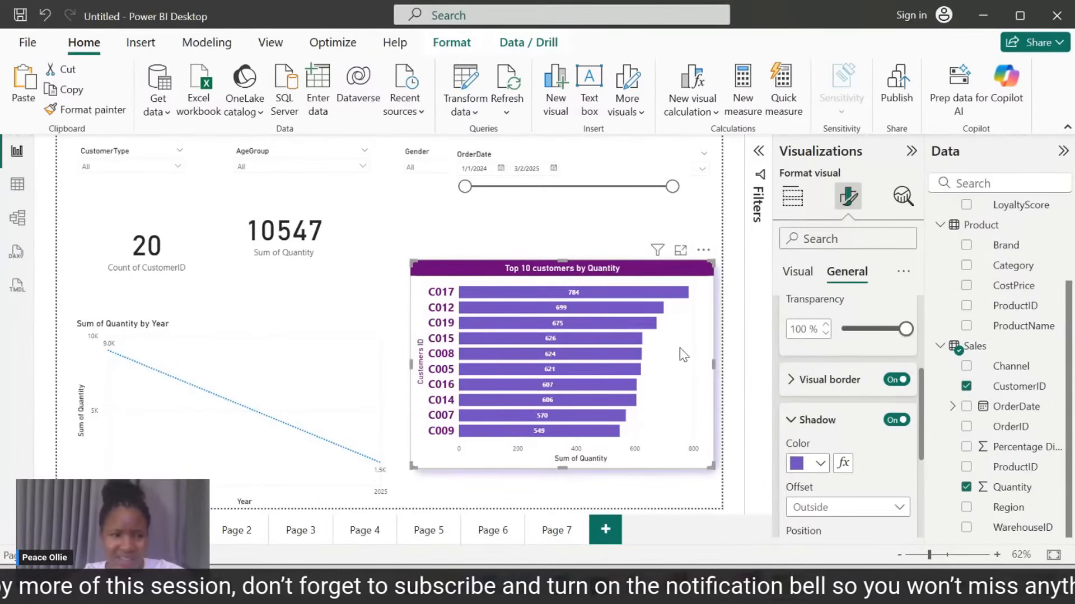
Copy the bar chart's formatting to the Sum of Quantity by Year line chart with Format Painter and move the line chart up.
click(103, 114)
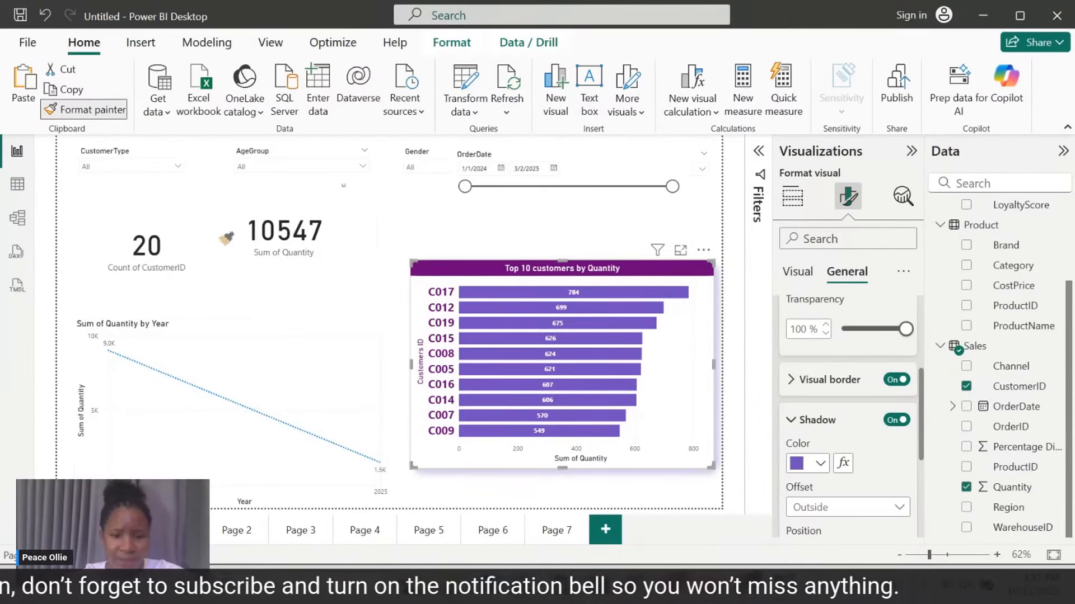
click(316, 360)
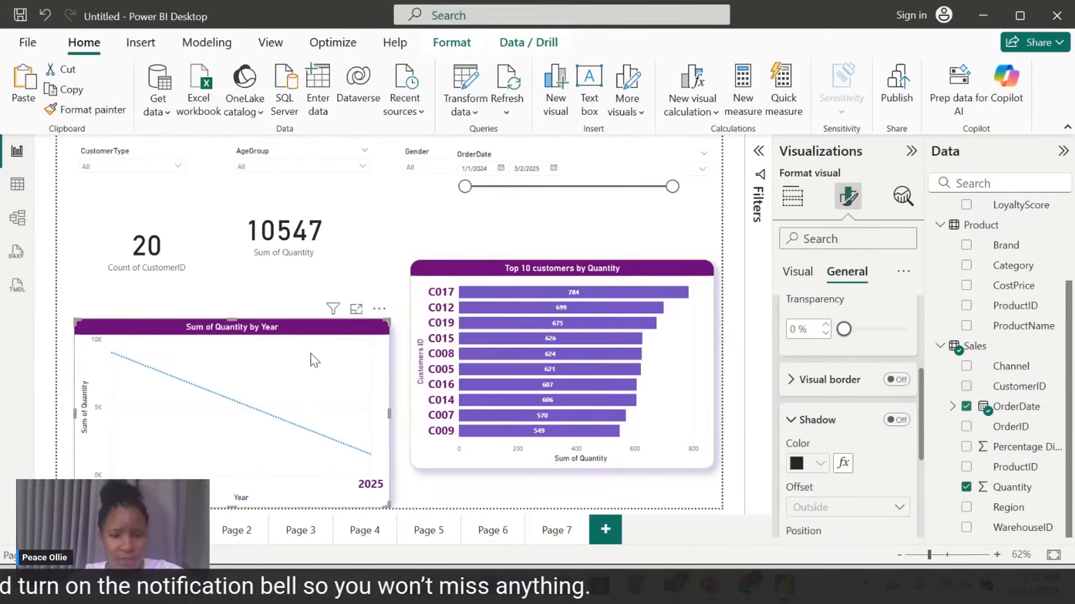
drag(308, 344, 271, 334)
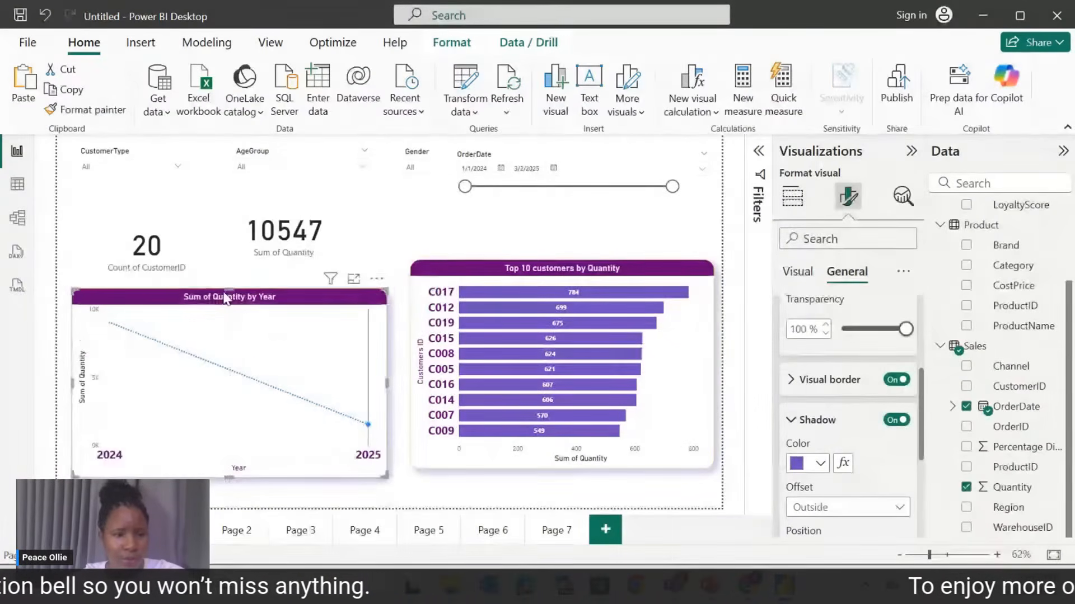
Copy the line chart's formatting to the Count of CustomerID card with Format Painter and move the card up slightly.
click(102, 117)
click(173, 246)
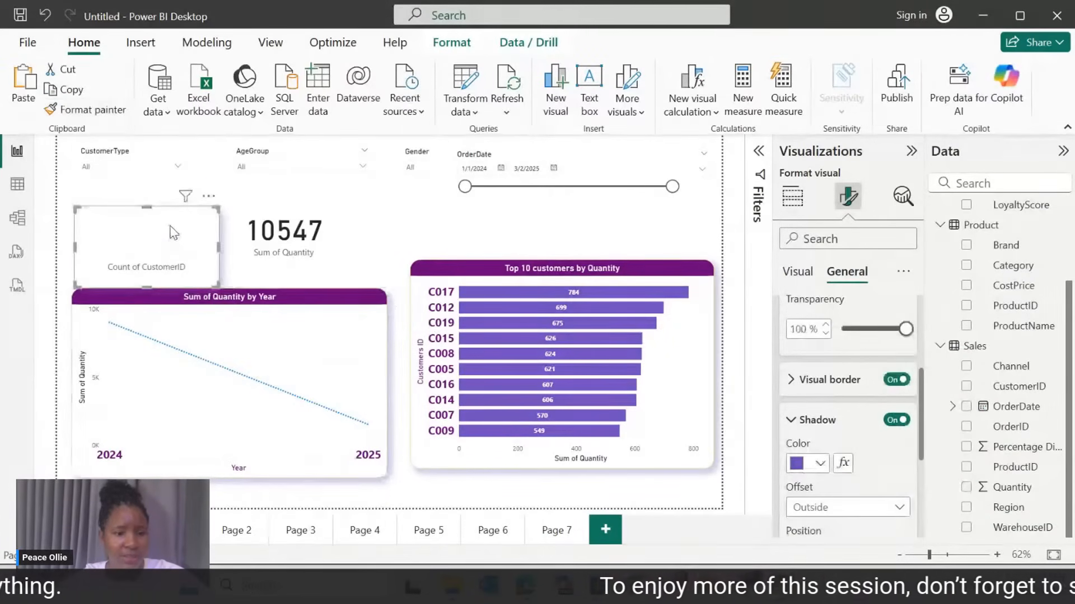
drag(173, 233, 173, 217)
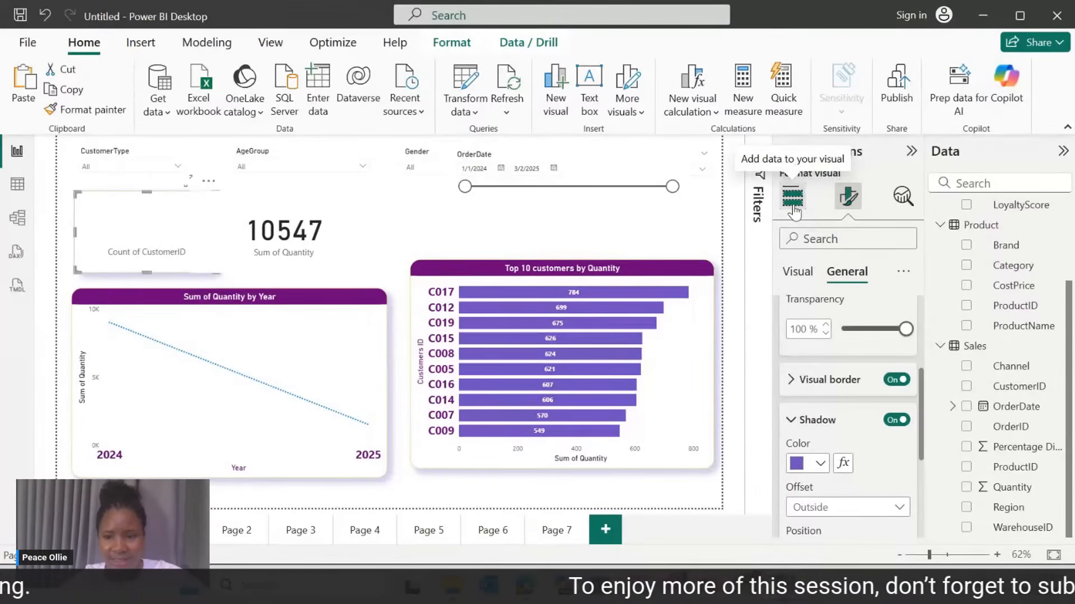
Set the callout value color of the Count of CustomerID card to black.
click(798, 272)
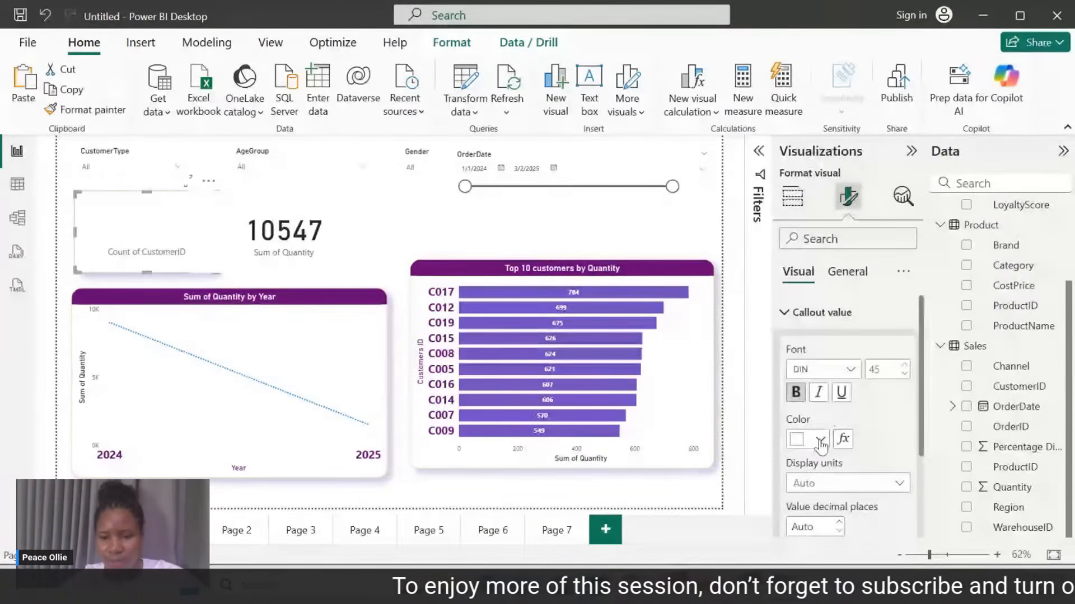
click(821, 442)
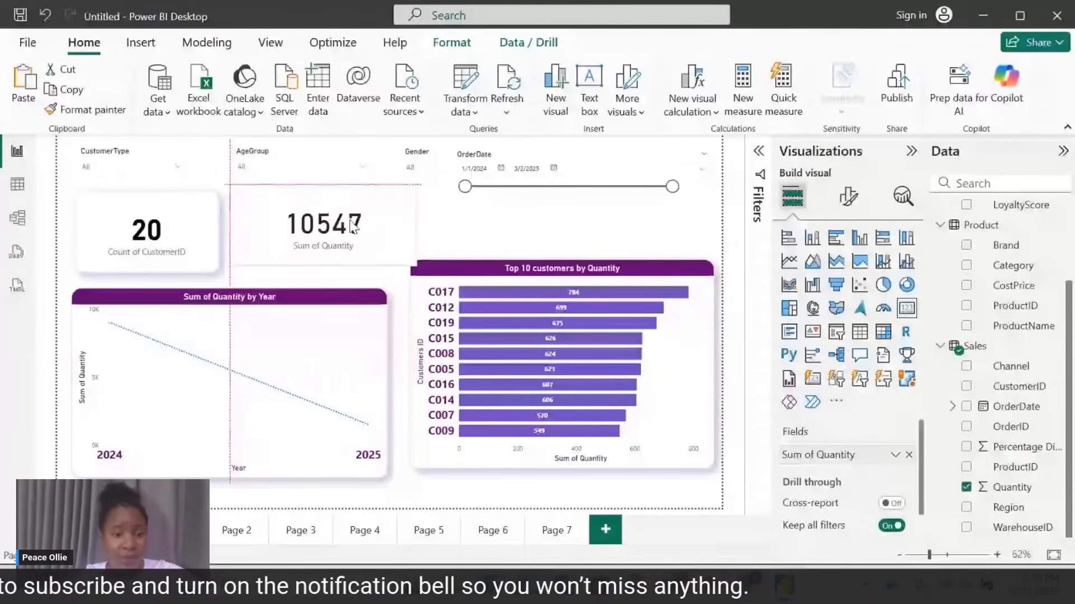
Place the Sum of Quantity card beside the customer count card and lower the bar chart level with the line chart's top edge.
drag(351, 227, 344, 231)
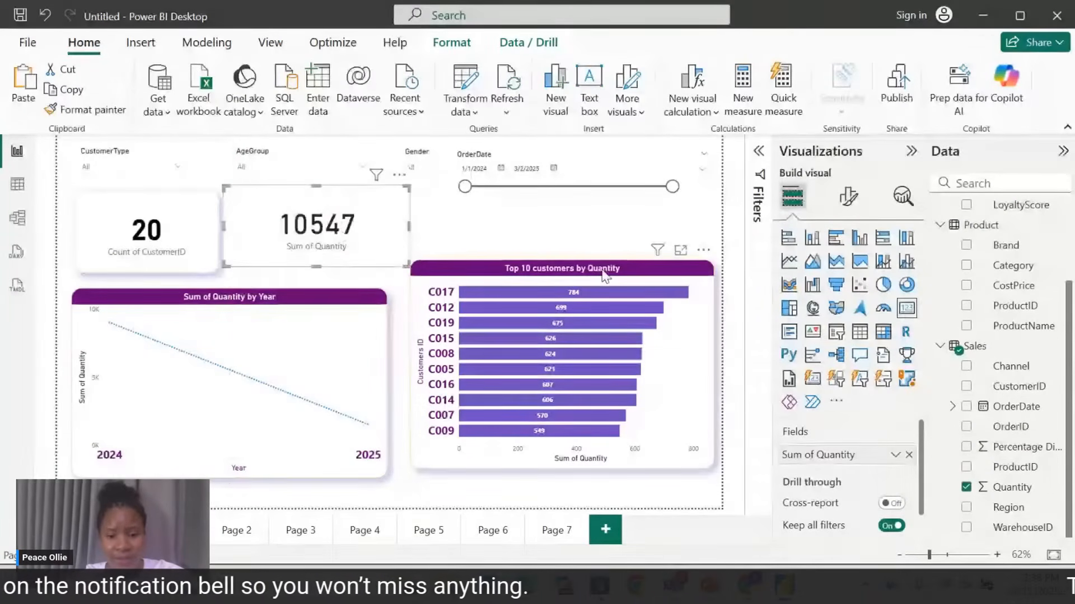
drag(603, 274, 604, 303)
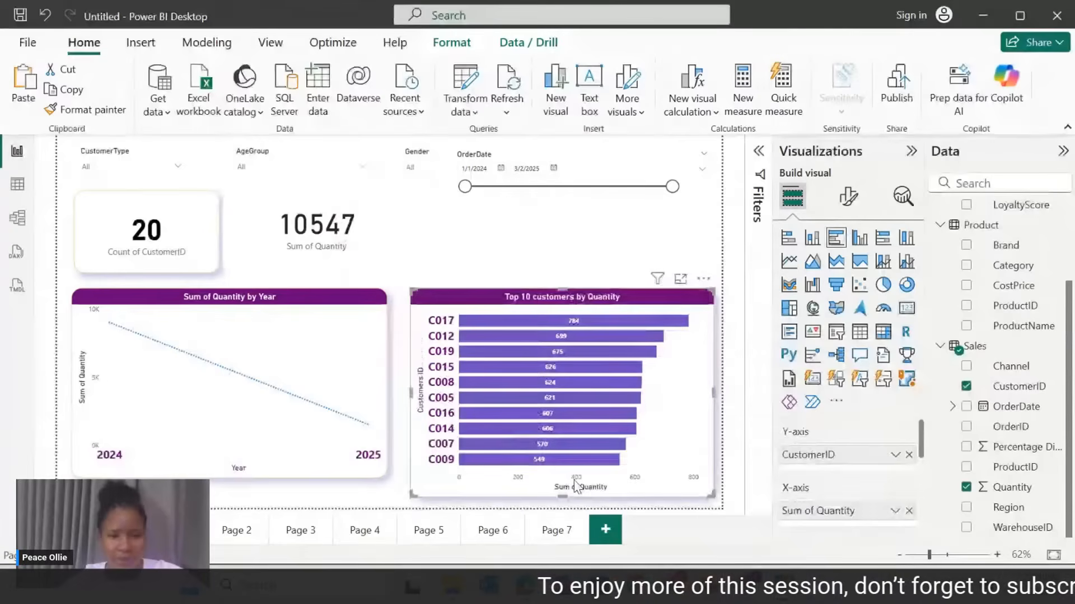
Shorten the top 10 customers bar chart to the line chart's lower edge and shift the Sum of Quantity card slightly right.
drag(563, 496, 564, 478)
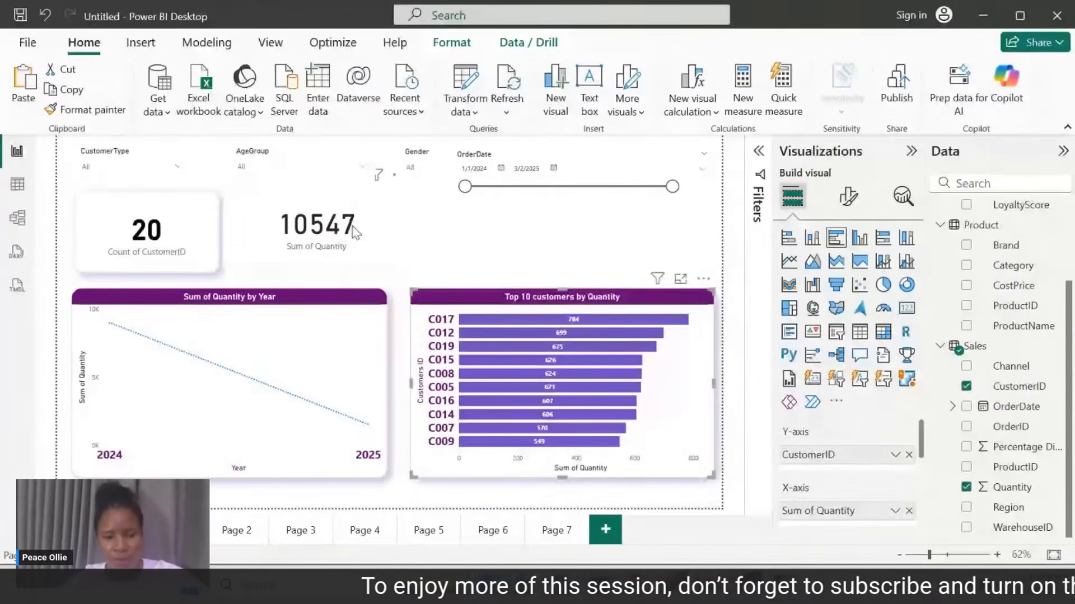
drag(355, 230, 368, 234)
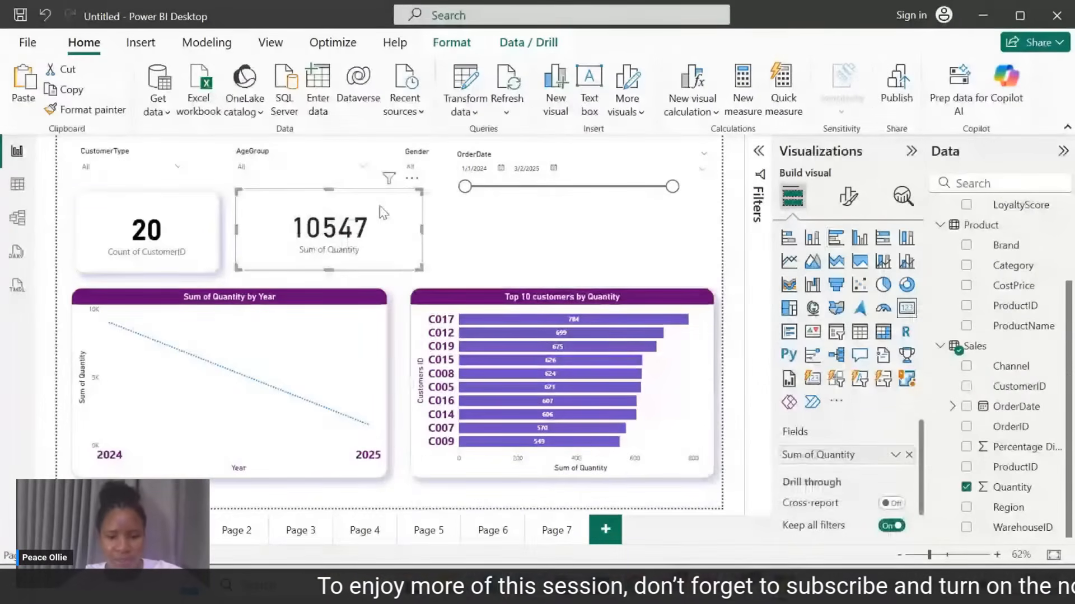
click(344, 312)
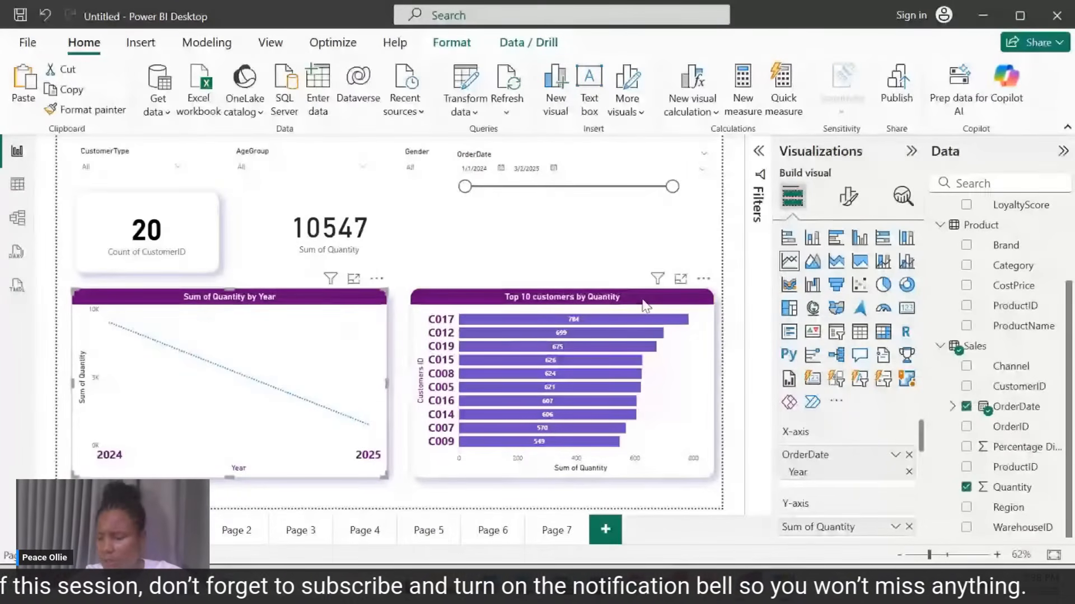
click(646, 306)
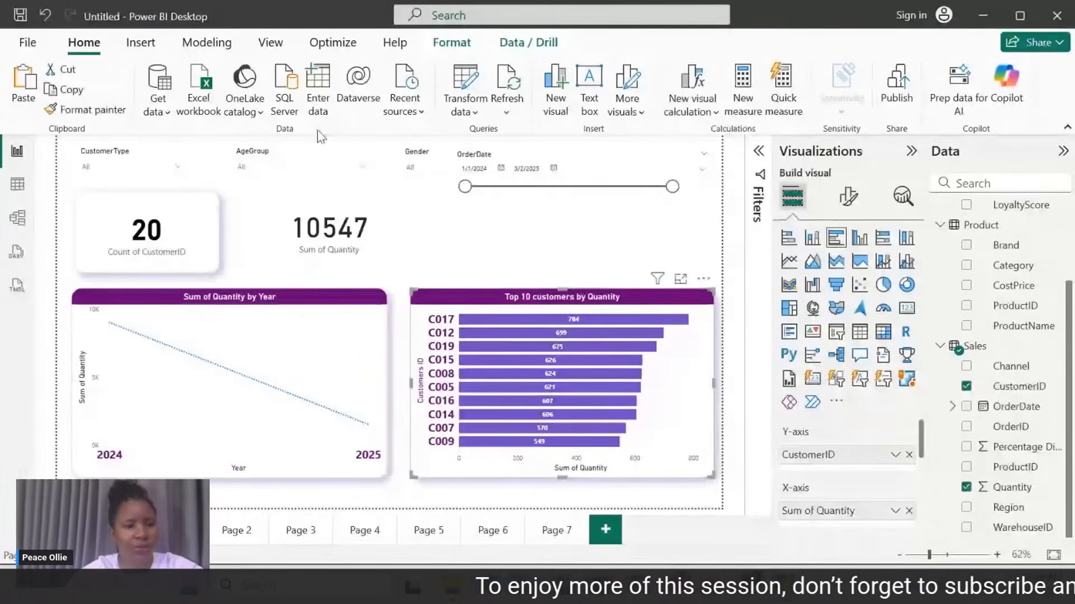
Open the Options dialog and look through its data load, regional, privacy and published semantic model settings for the map visuals option.
click(27, 44)
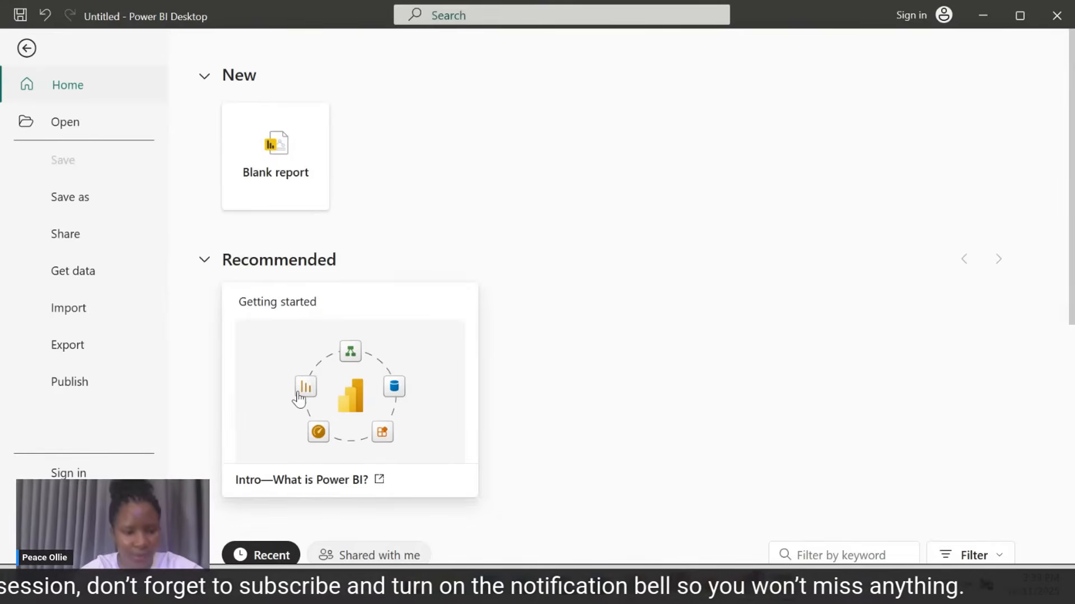
click(62, 510)
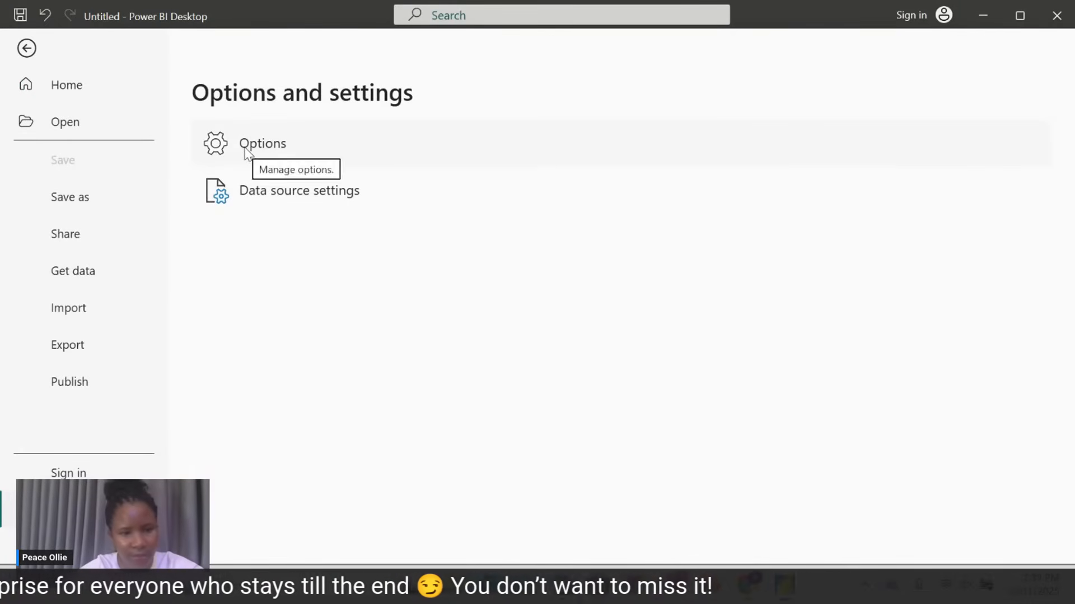
click(223, 139)
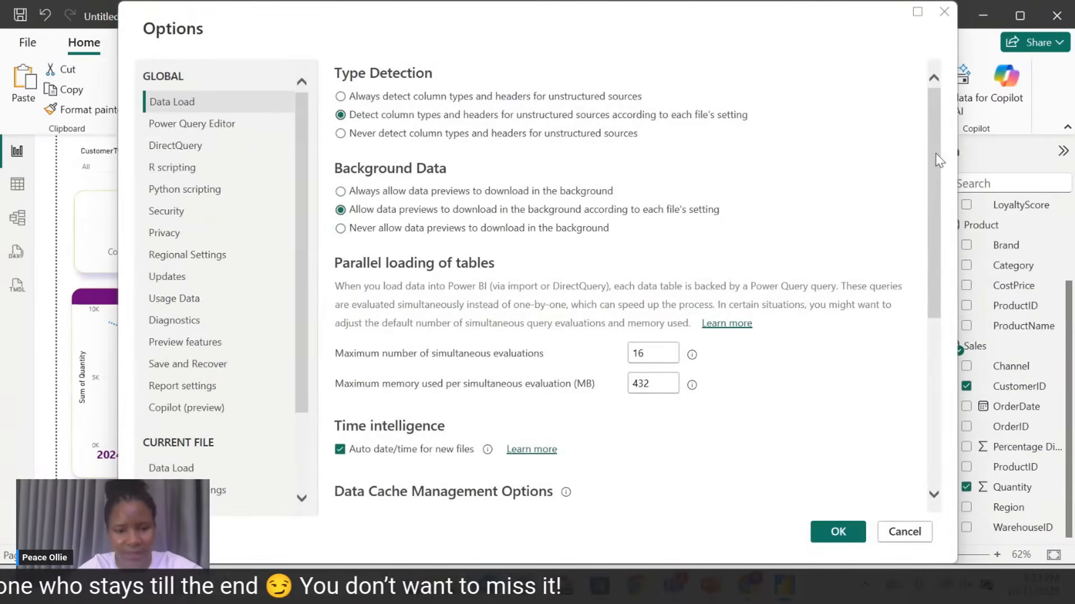
drag(935, 163, 907, 105)
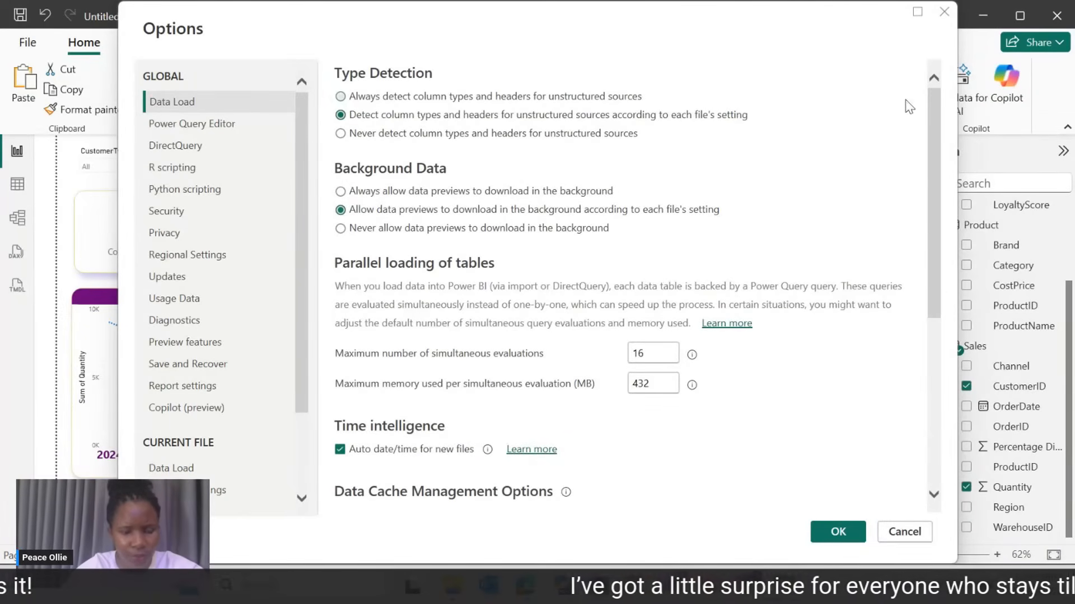
drag(305, 168, 312, 291)
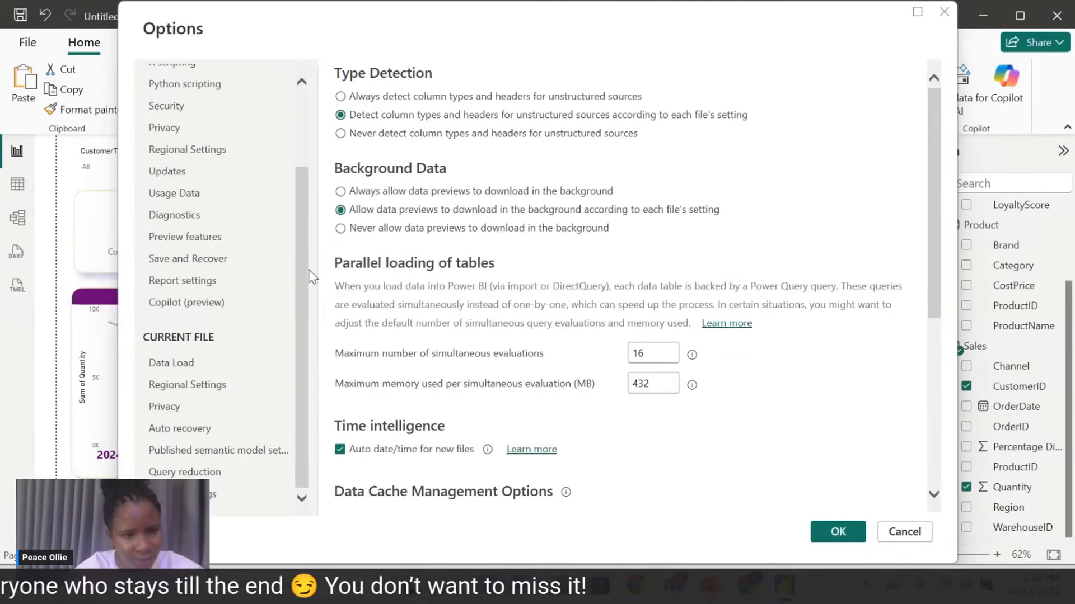
click(210, 151)
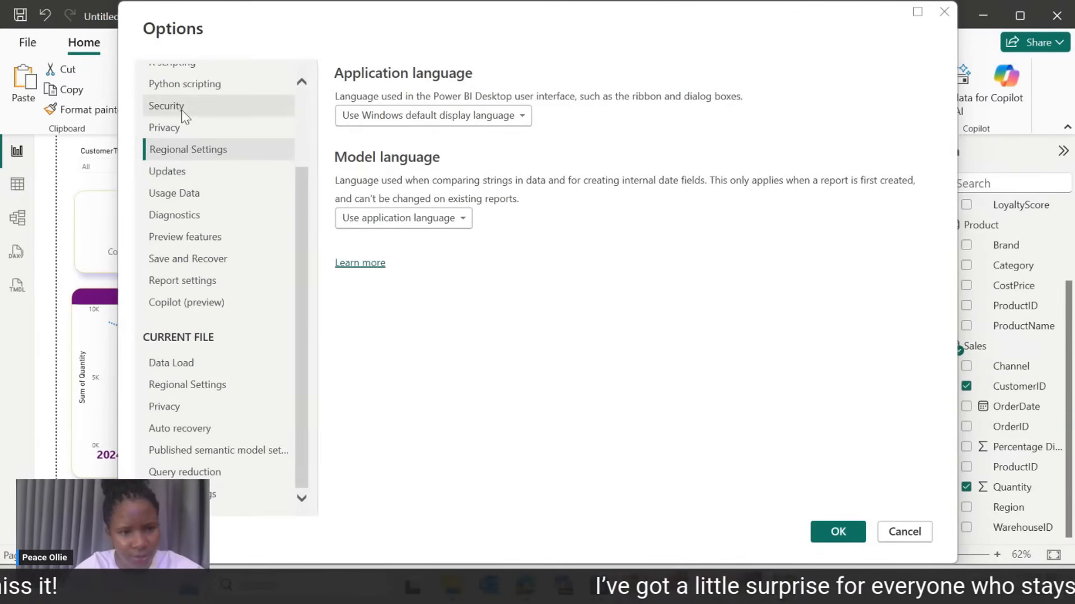
click(162, 124)
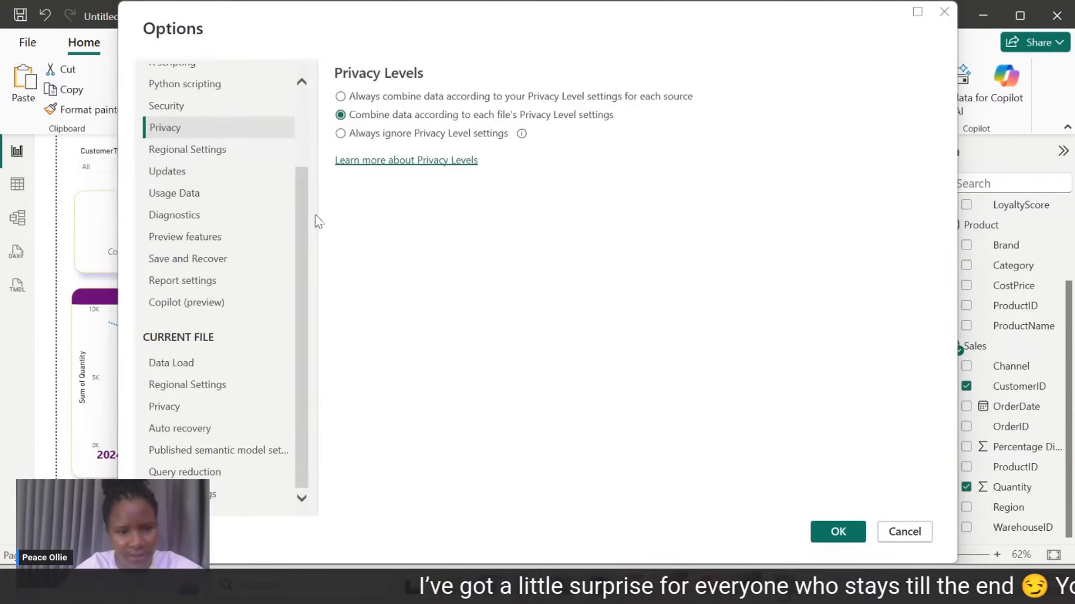
drag(301, 211, 323, 336)
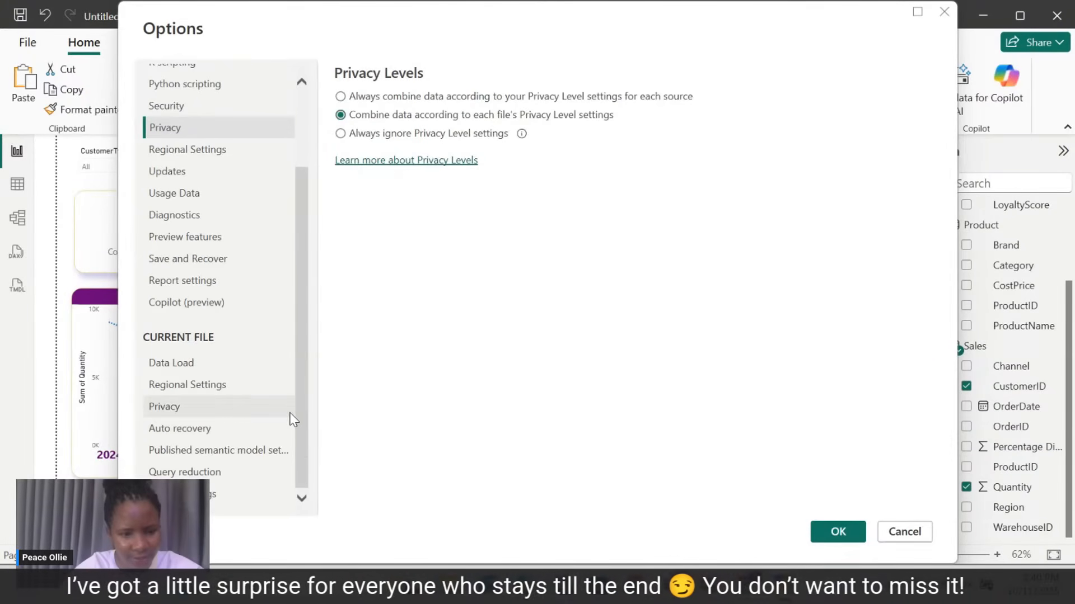
click(204, 146)
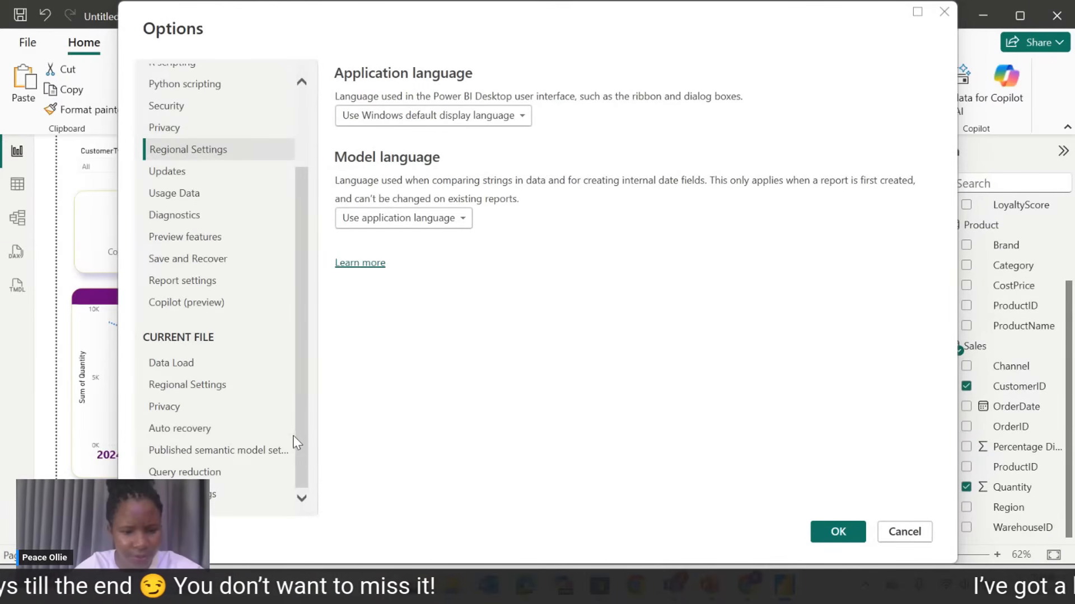
click(238, 447)
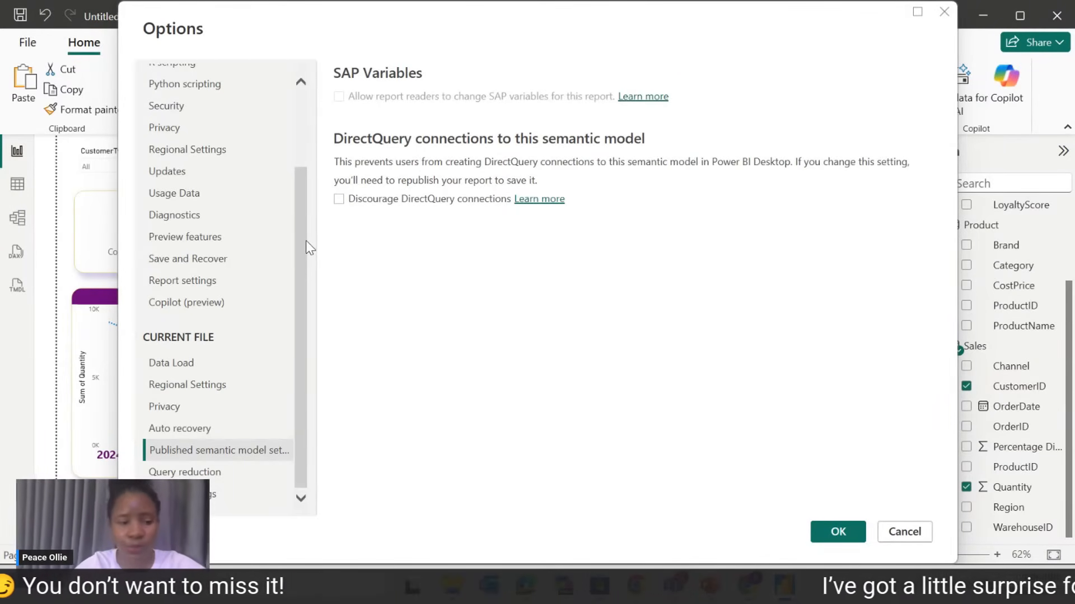
drag(299, 221, 295, 115)
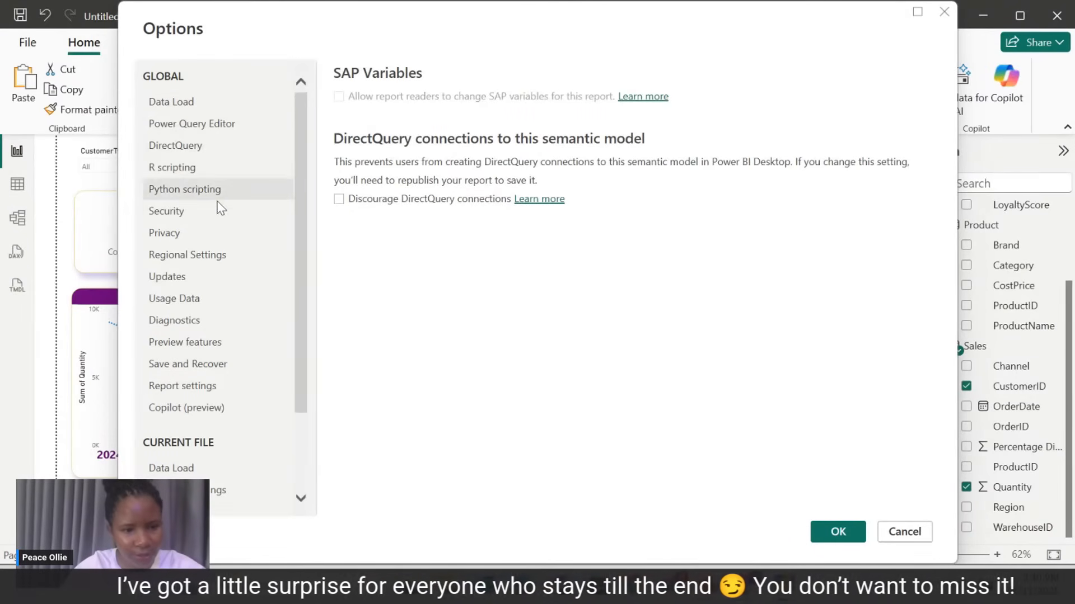
Enable ArcGIS for Power BI, Map and Filled Map visuals, and the default web browser for authentication in the global Security options.
click(171, 213)
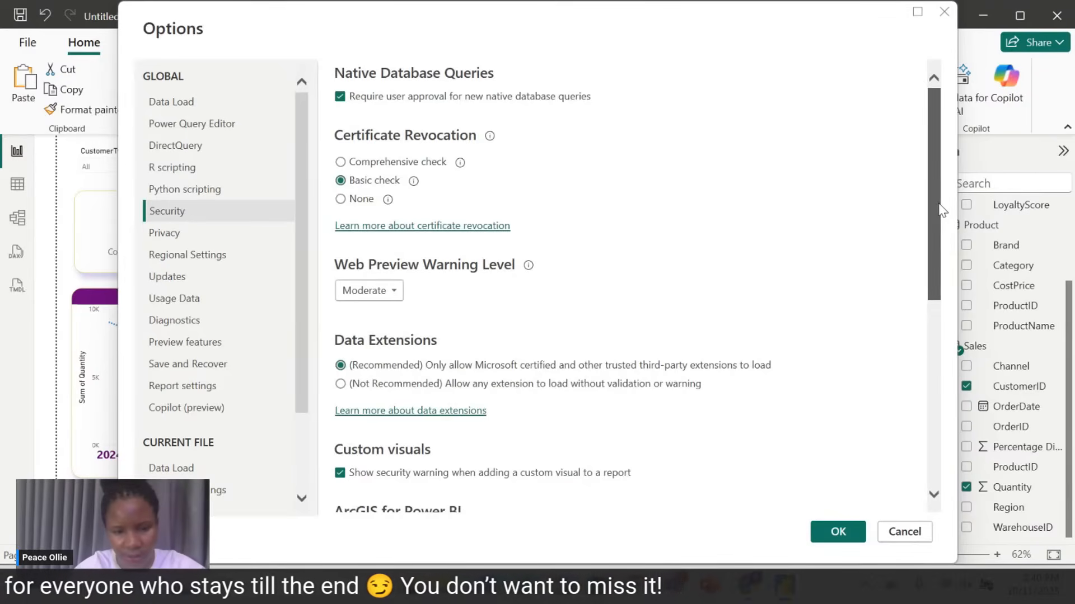
scroll(942, 210, down, 5)
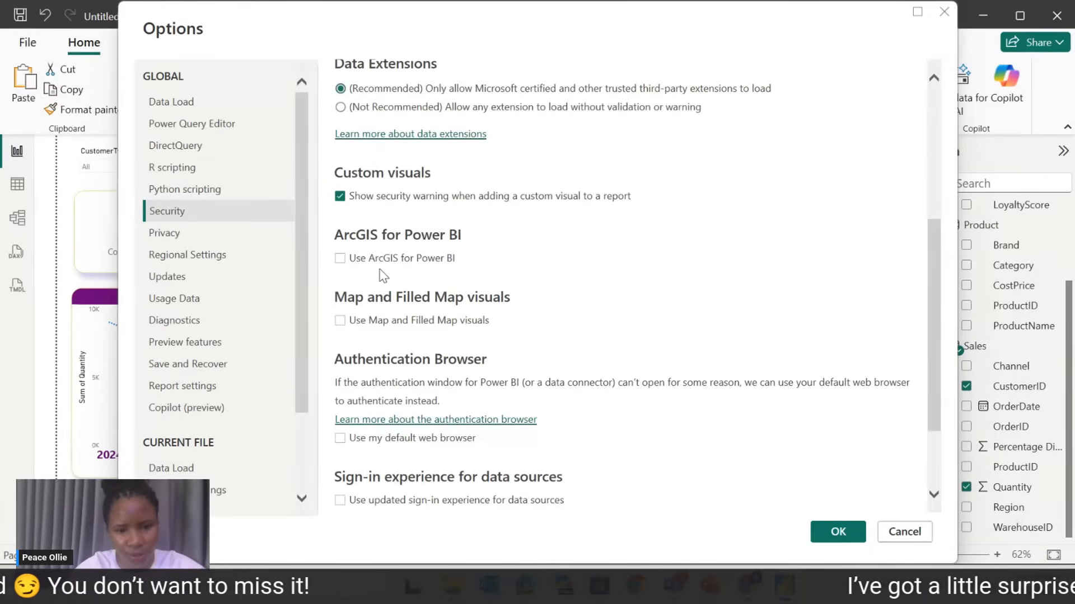
click(340, 259)
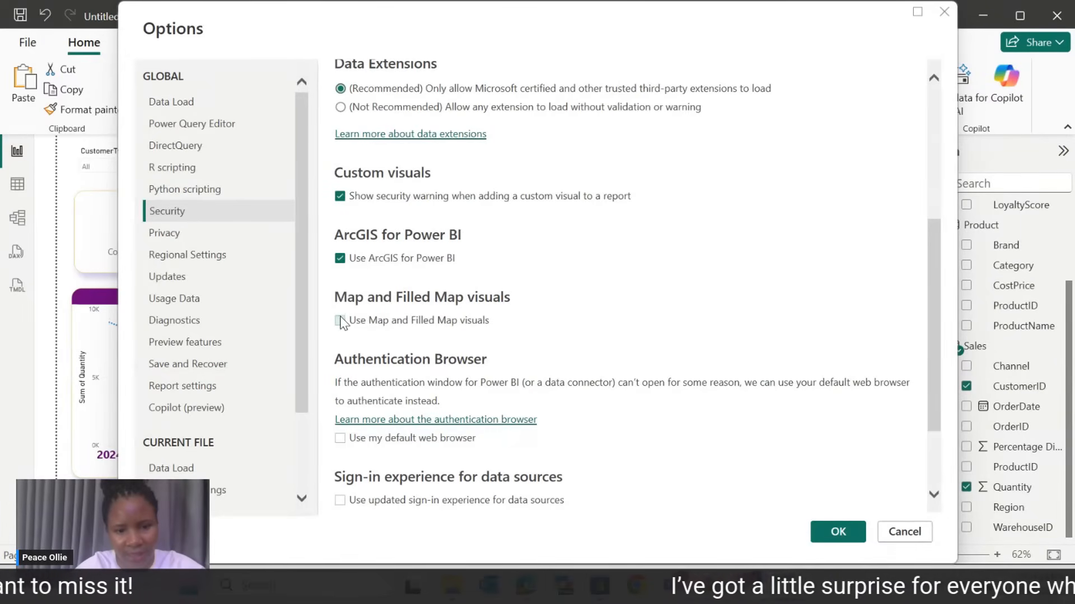
click(340, 320)
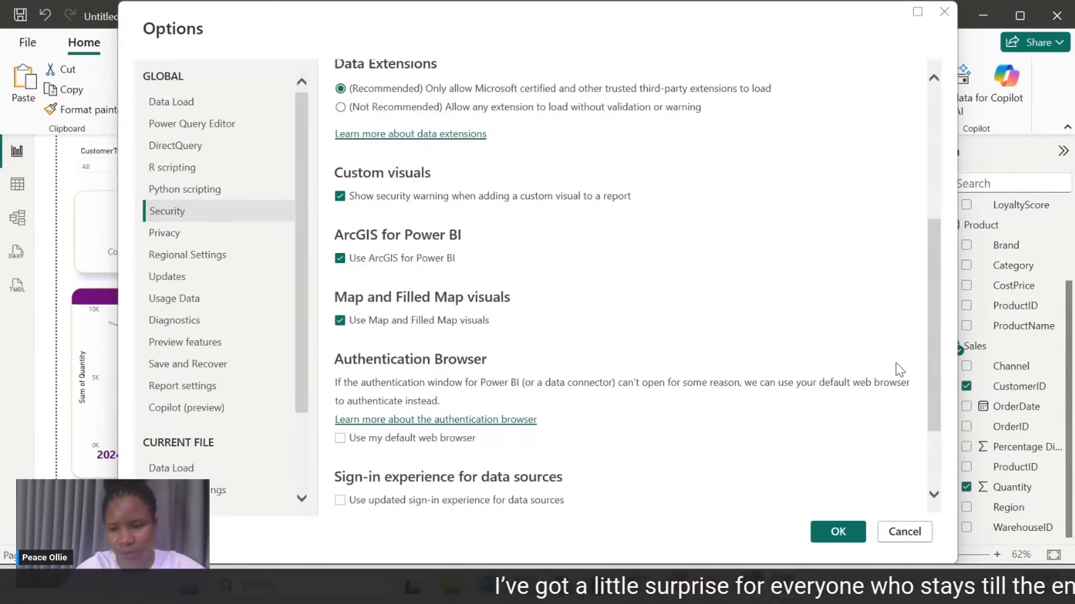
drag(935, 367, 932, 419)
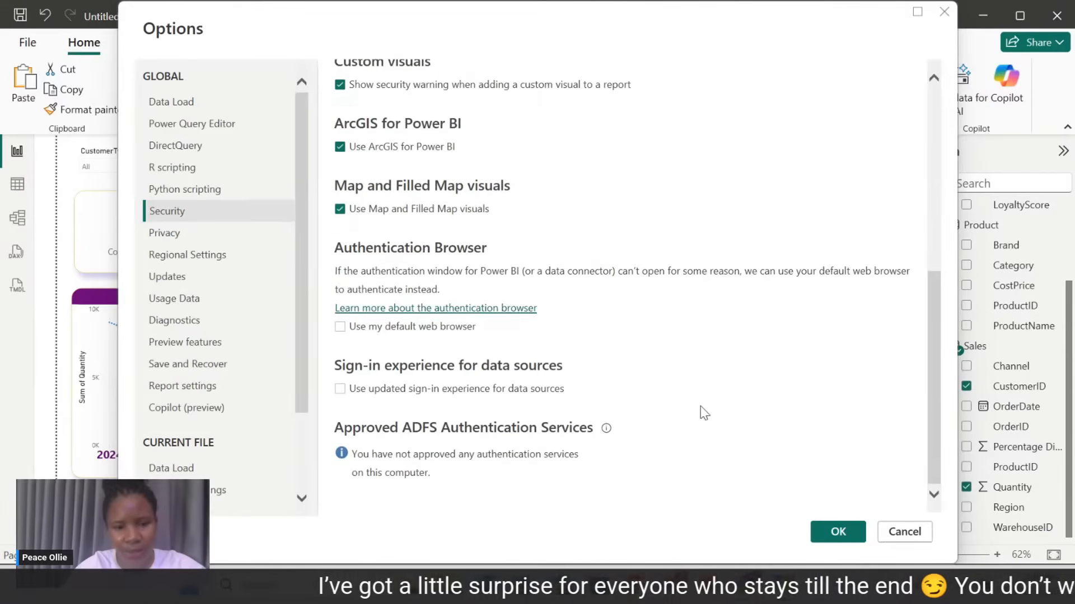
click(339, 329)
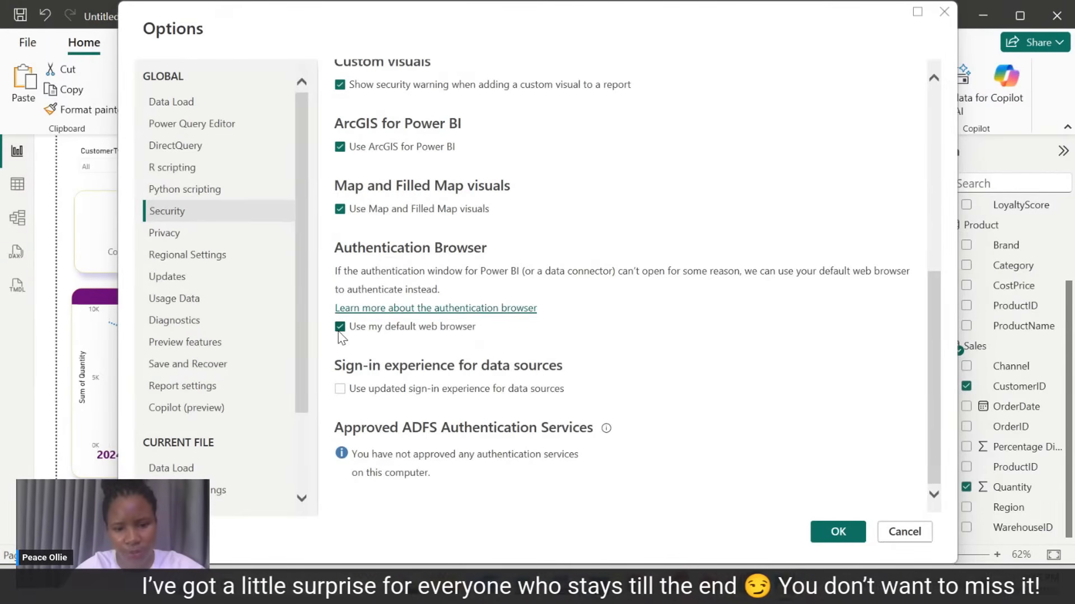
click(845, 529)
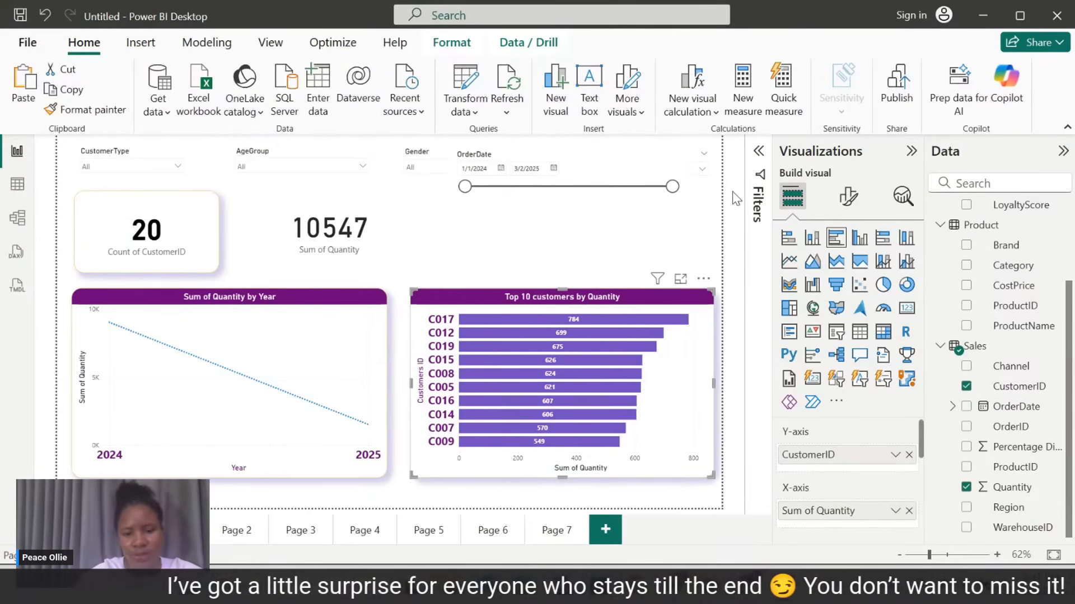
Move the OrderDate slicer right to line up with the bar chart's right edge and raise it slightly.
click(336, 305)
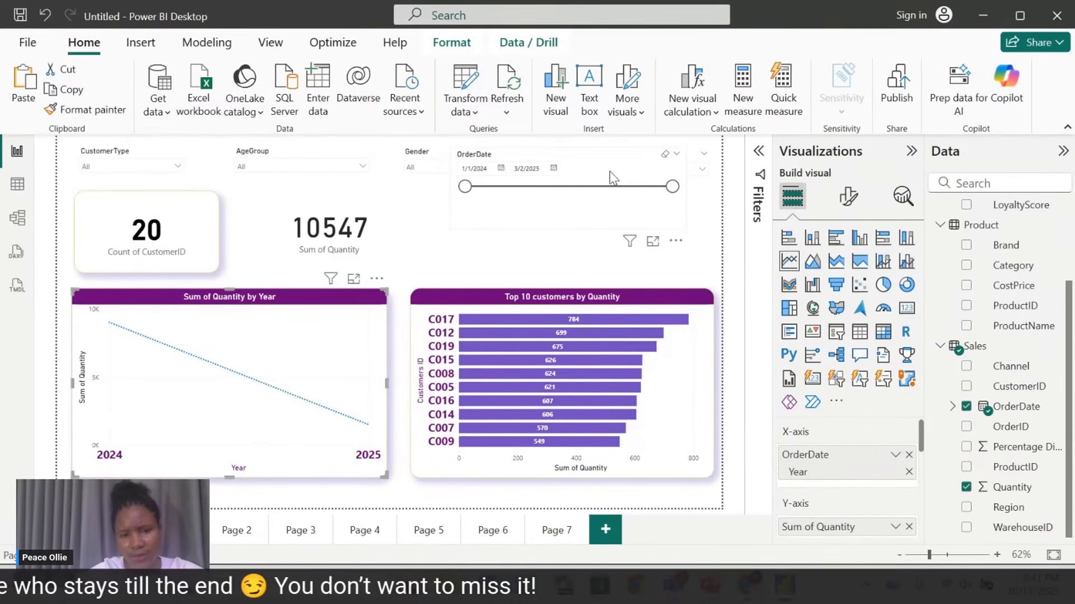
drag(613, 178, 637, 156)
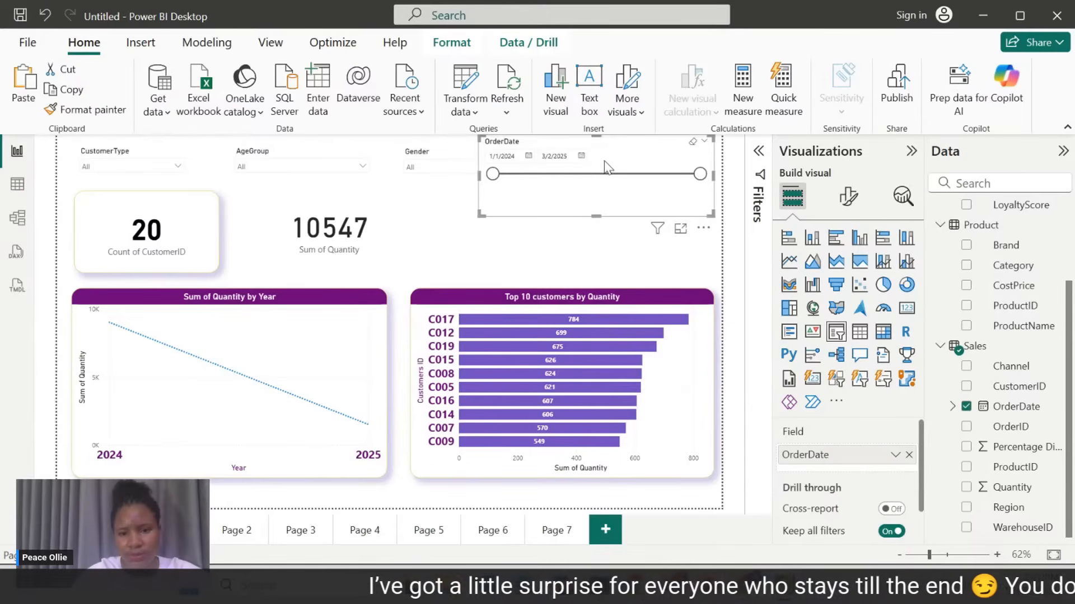
drag(603, 161, 605, 173)
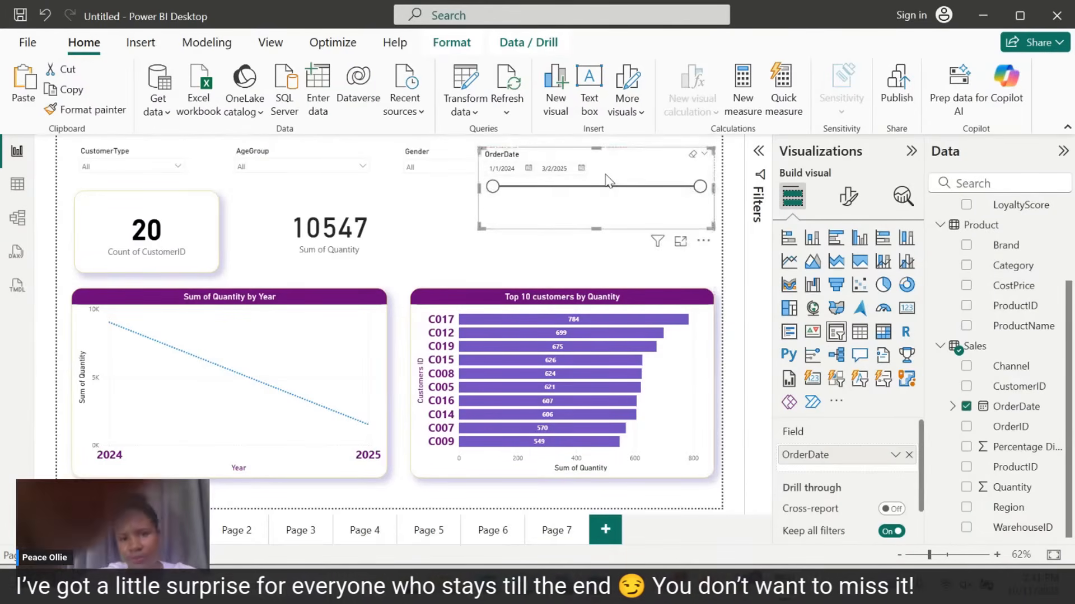
drag(606, 175, 606, 166)
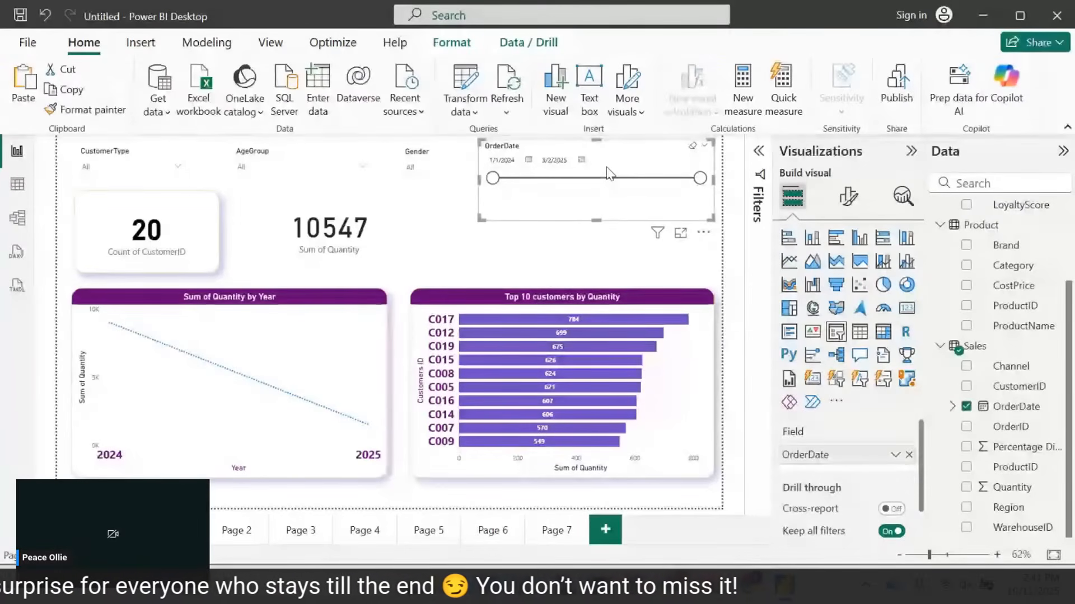